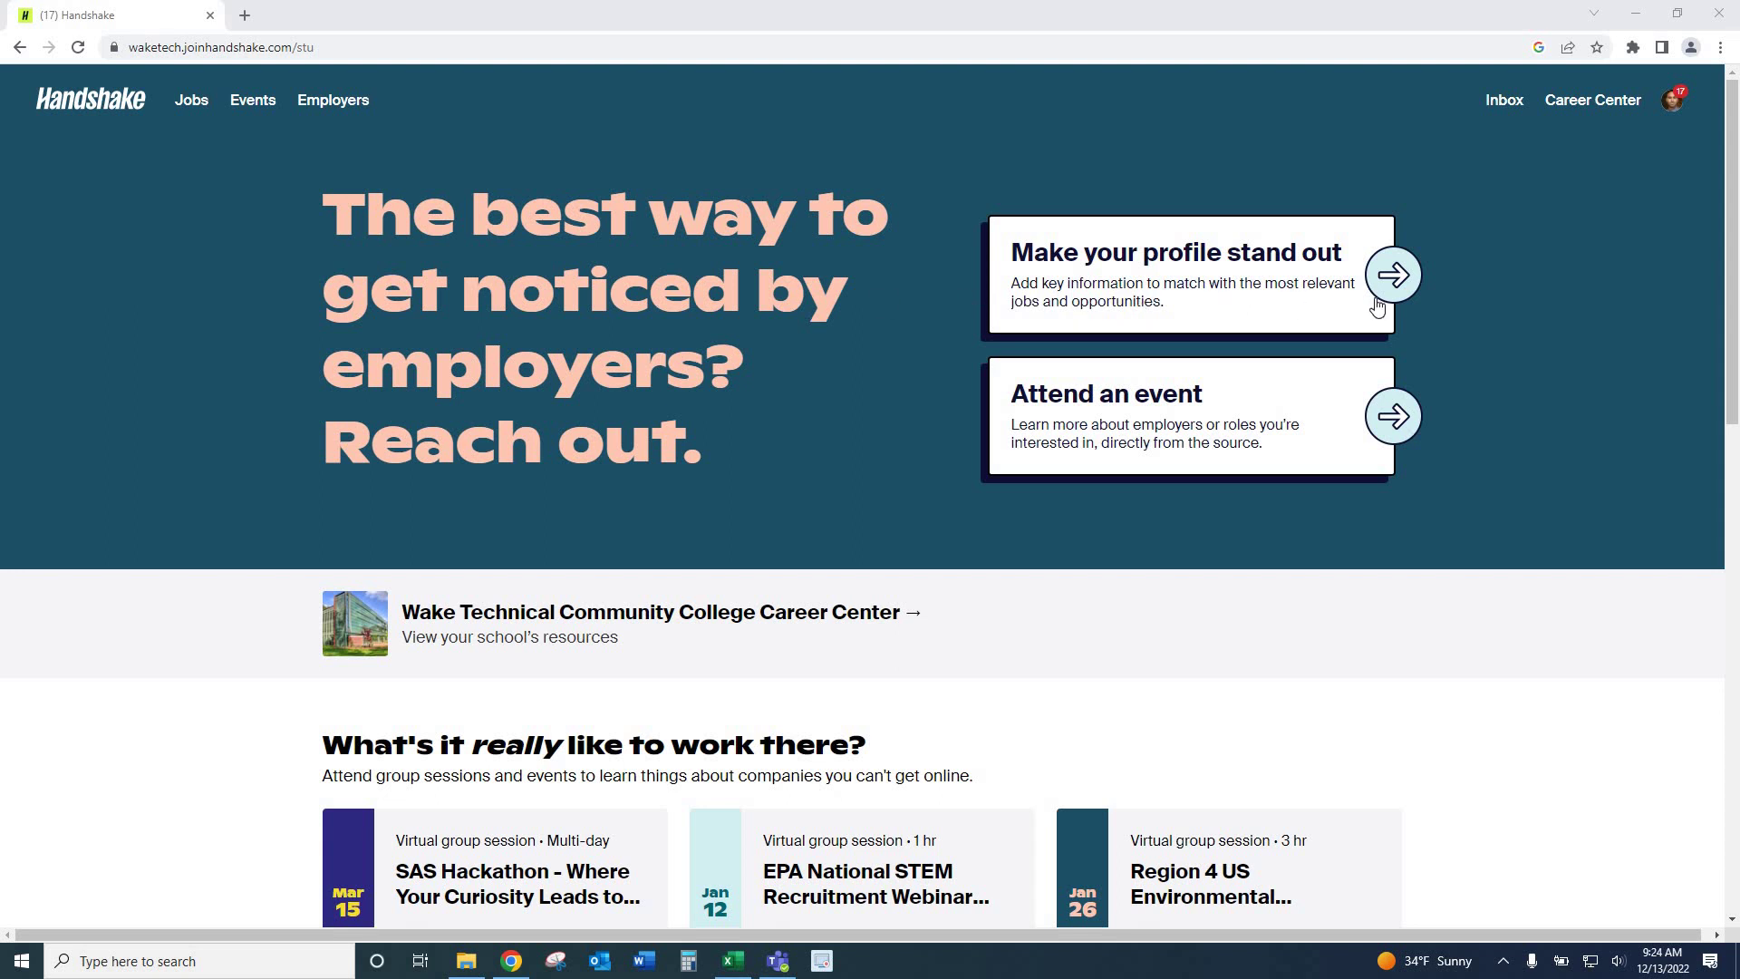
Open the profile improvement prompt, set the education level to Masters, and save the education plans.
{"action": "left_click_drag", "start_coordinate": [1733, 209], "coordinate": [1732, 217]}
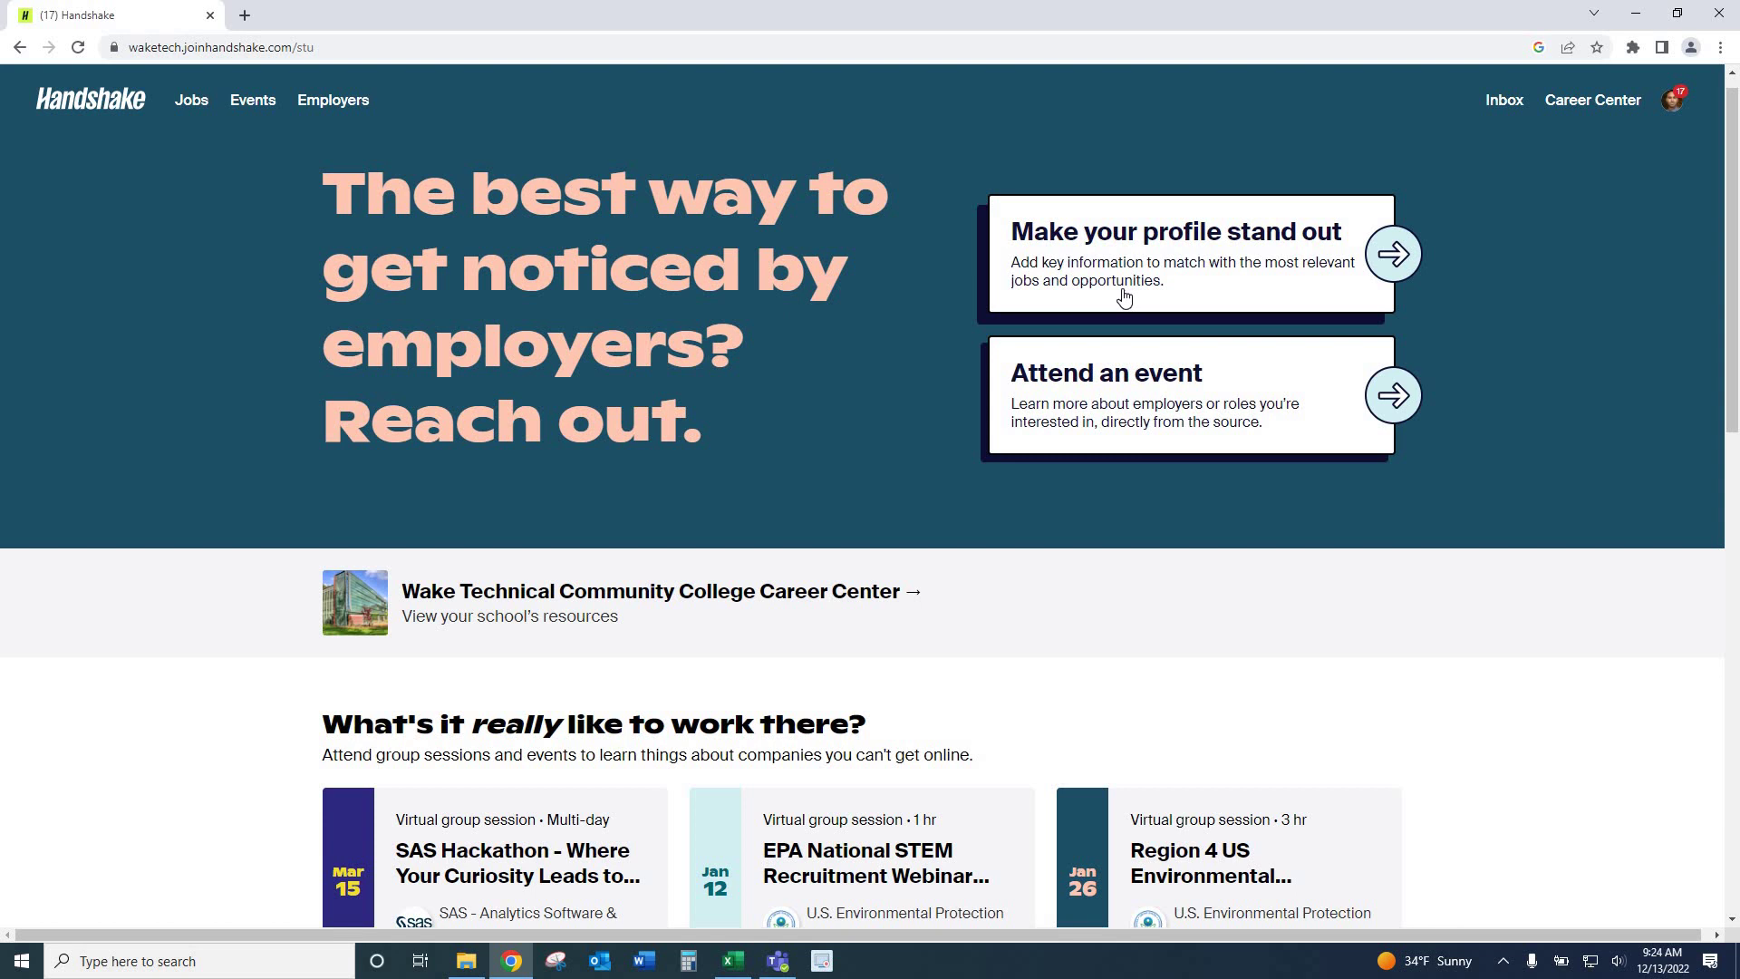
{"action": "left_click", "coordinate": [1387, 256]}
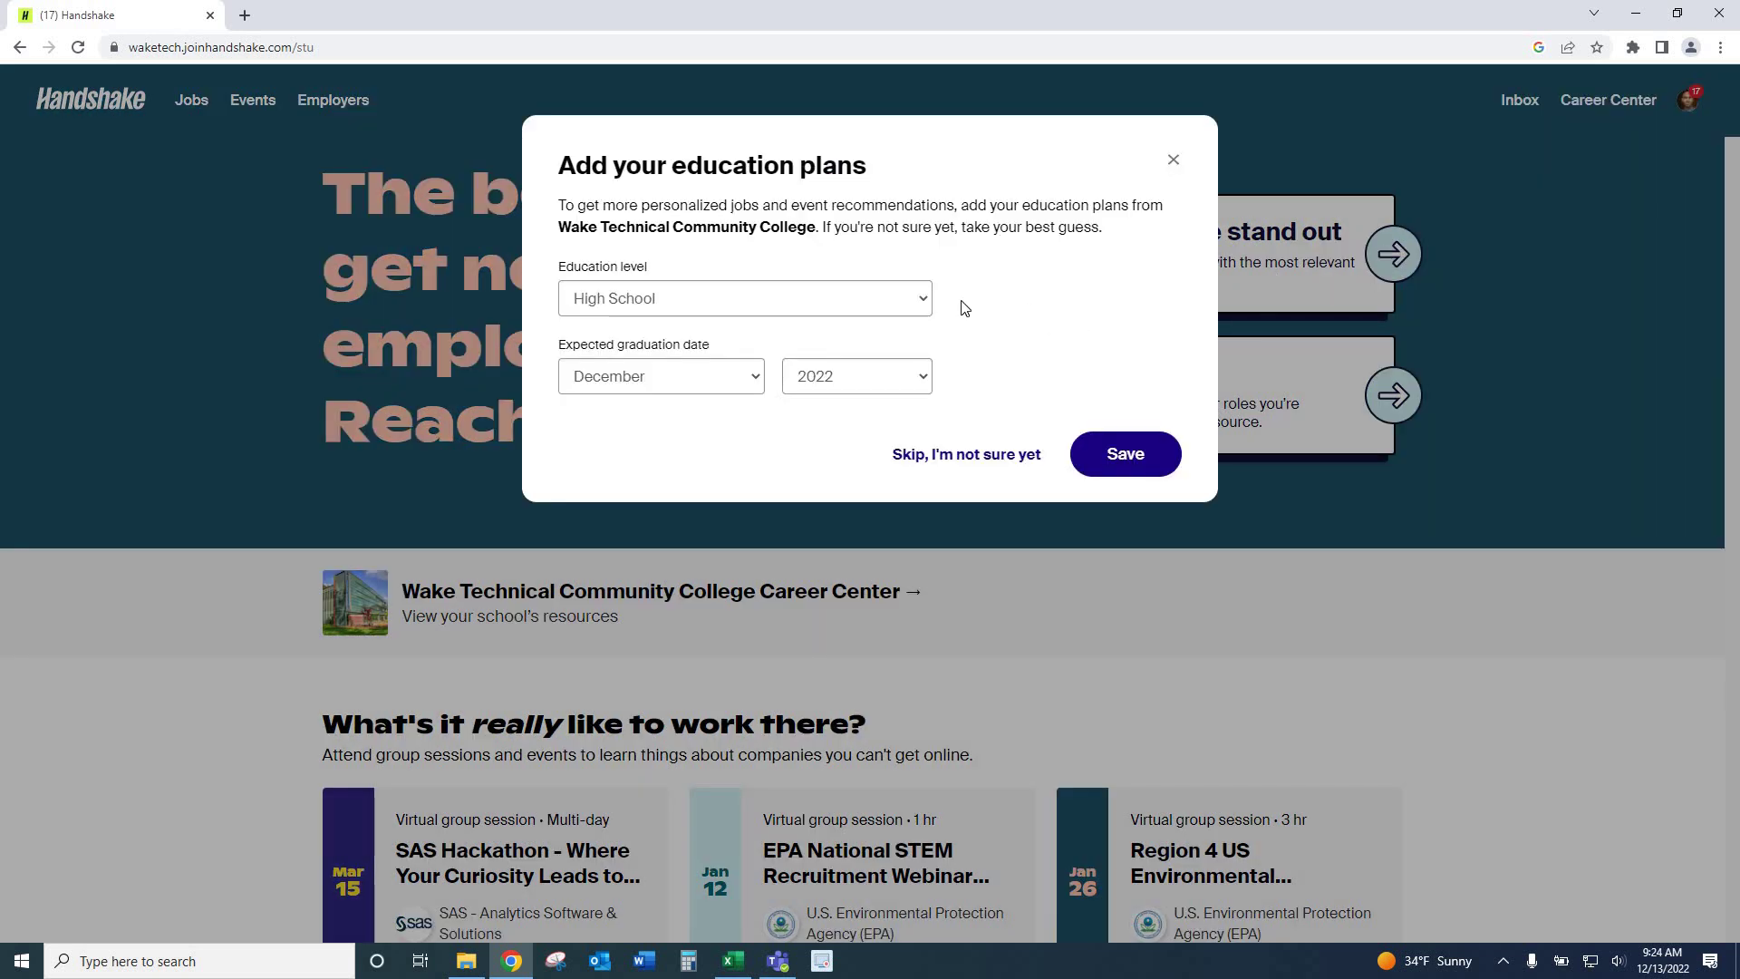
{"action": "left_click", "coordinate": [884, 302]}
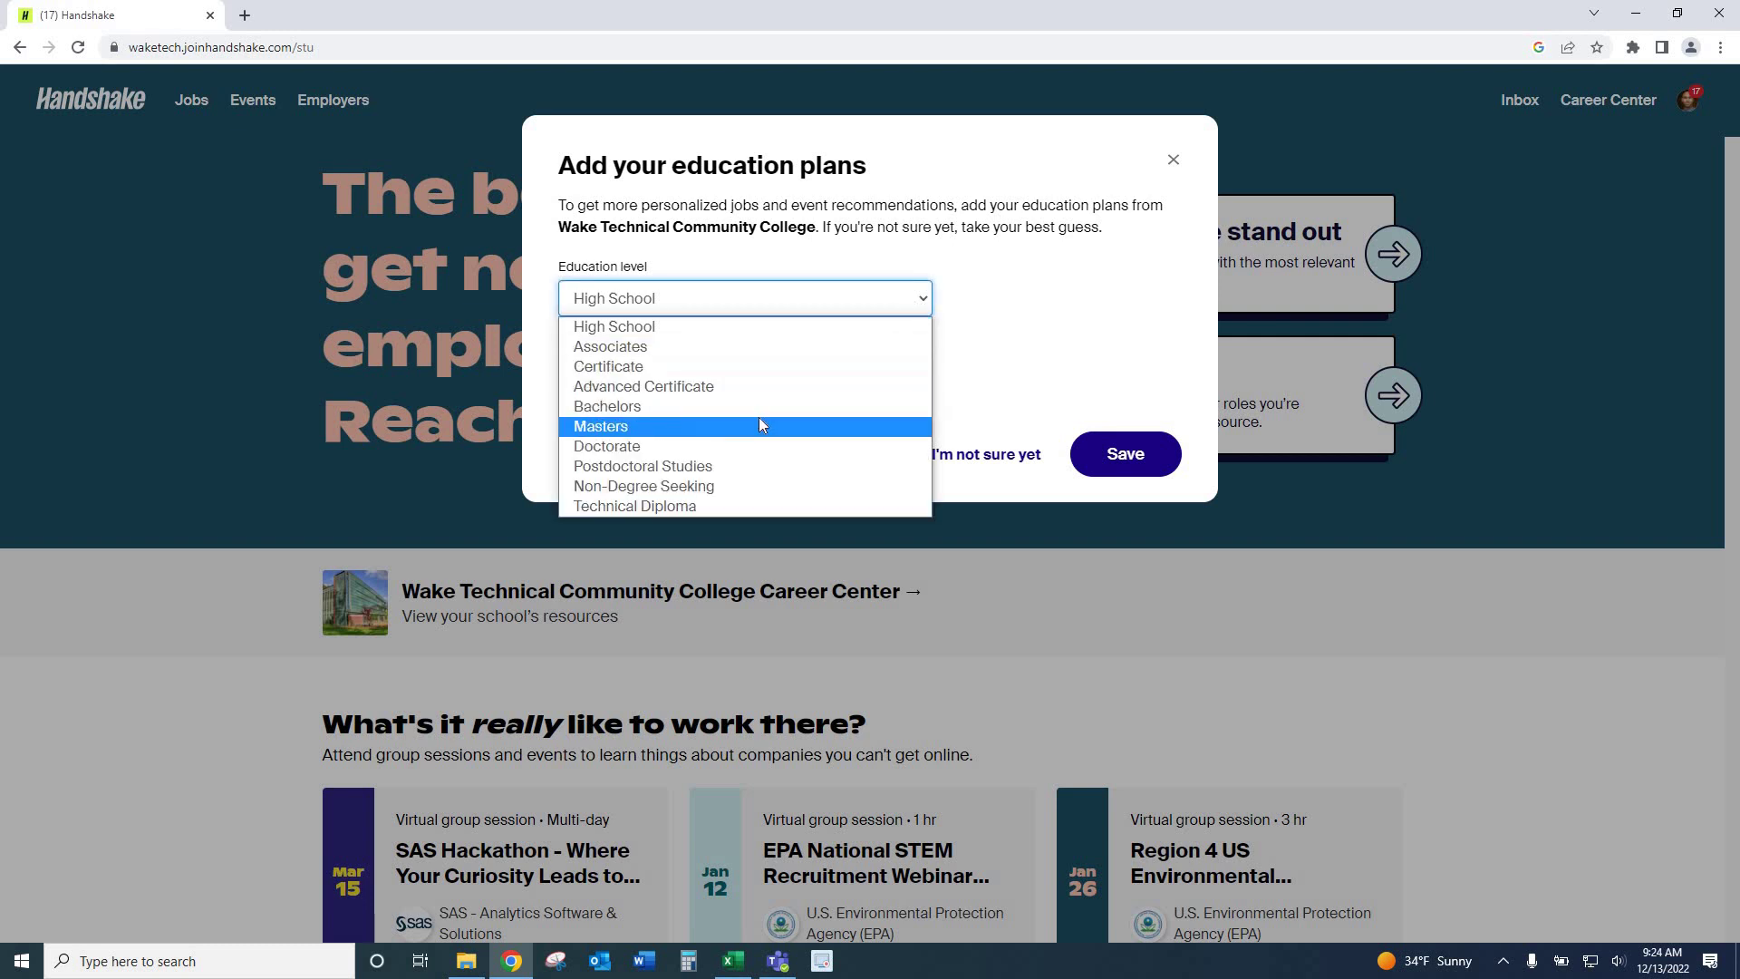
{"action": "left_click", "coordinate": [936, 413]}
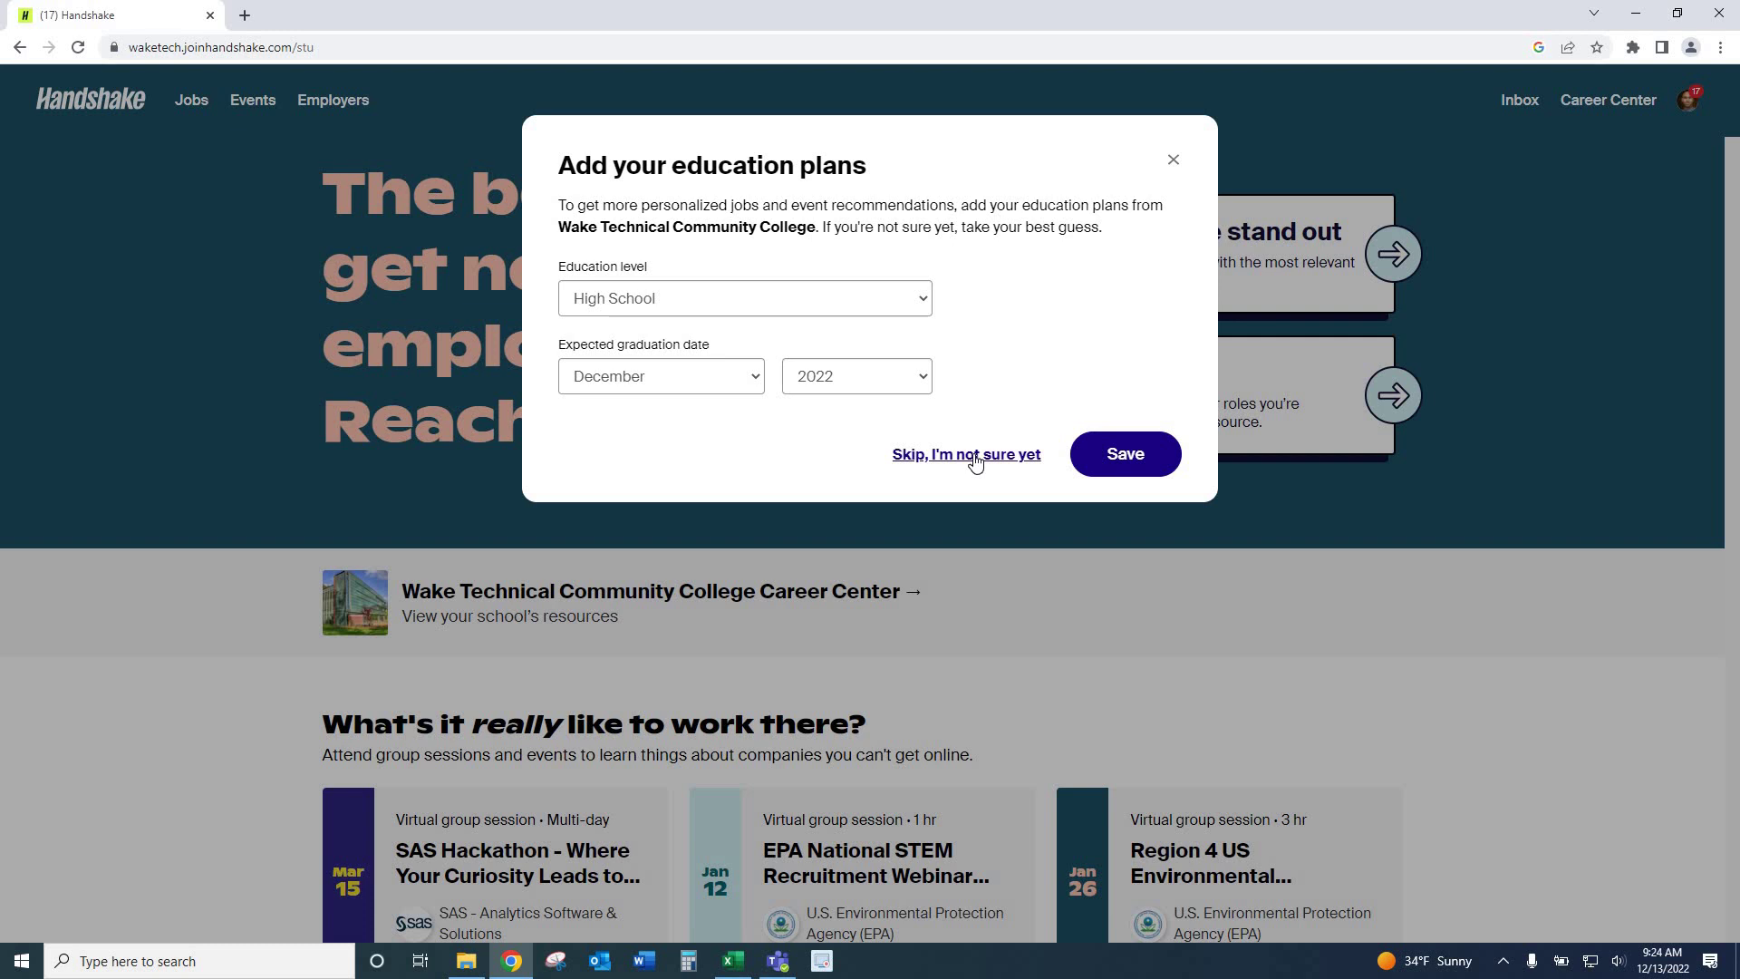
{"action": "left_click", "coordinate": [917, 301]}
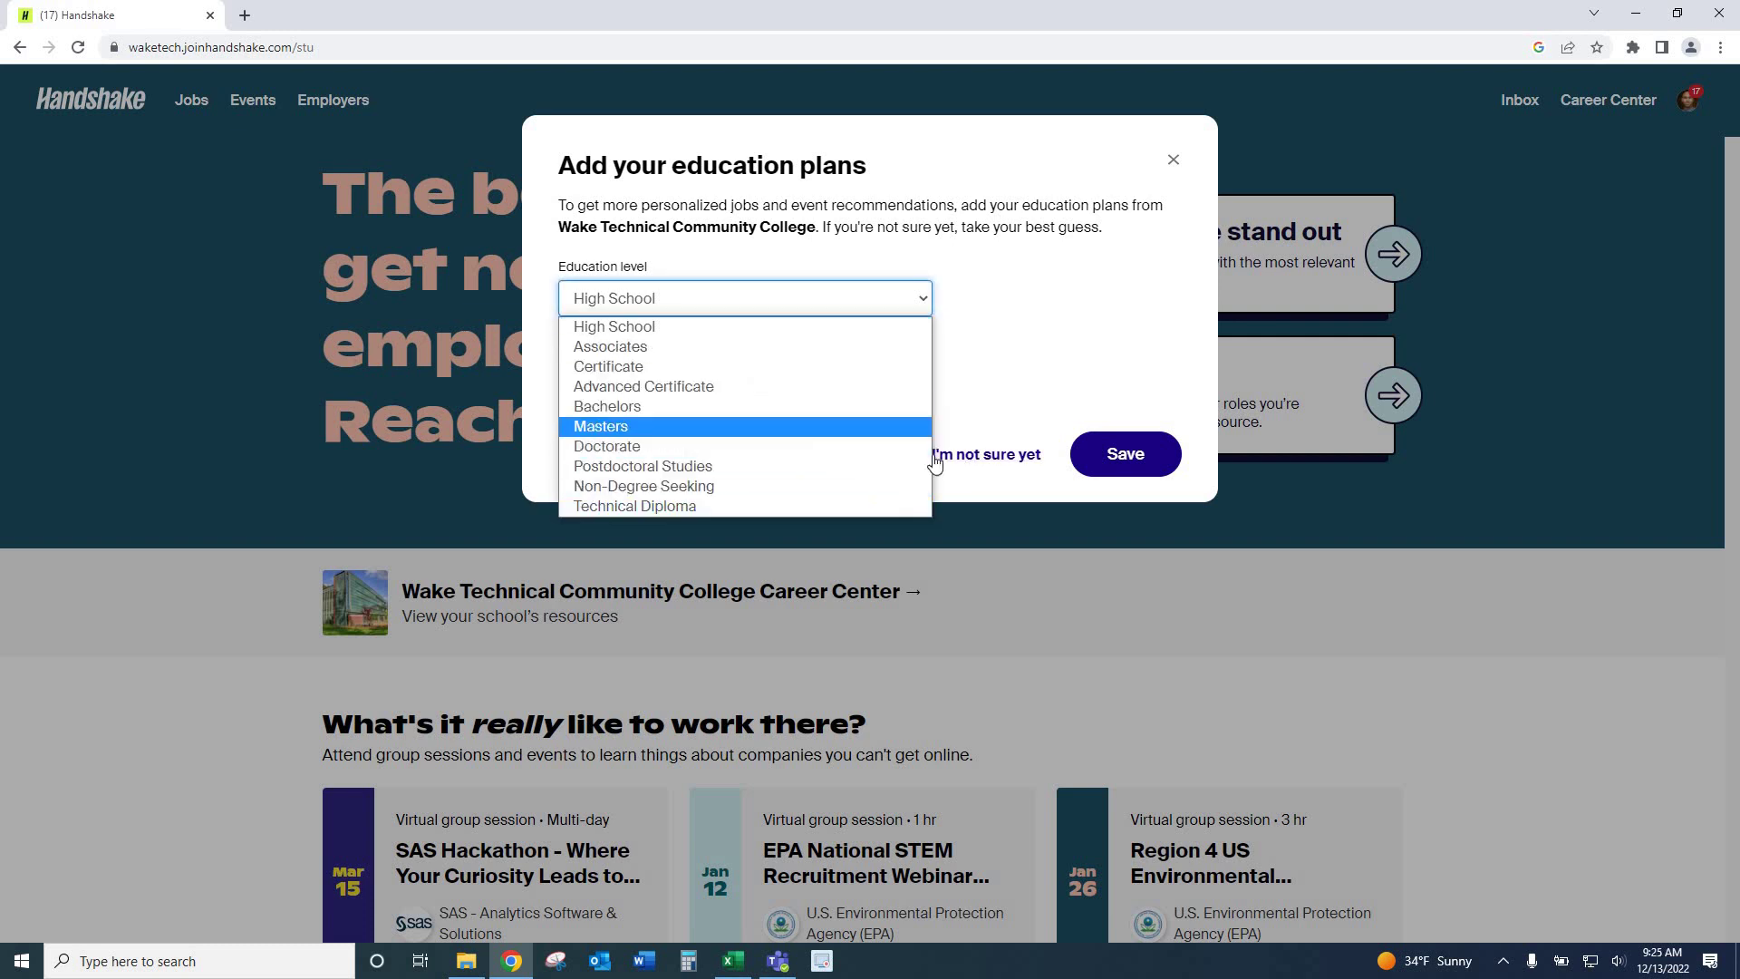
{"action": "left_click", "coordinate": [626, 426]}
{"action": "left_click", "coordinate": [1114, 451]}
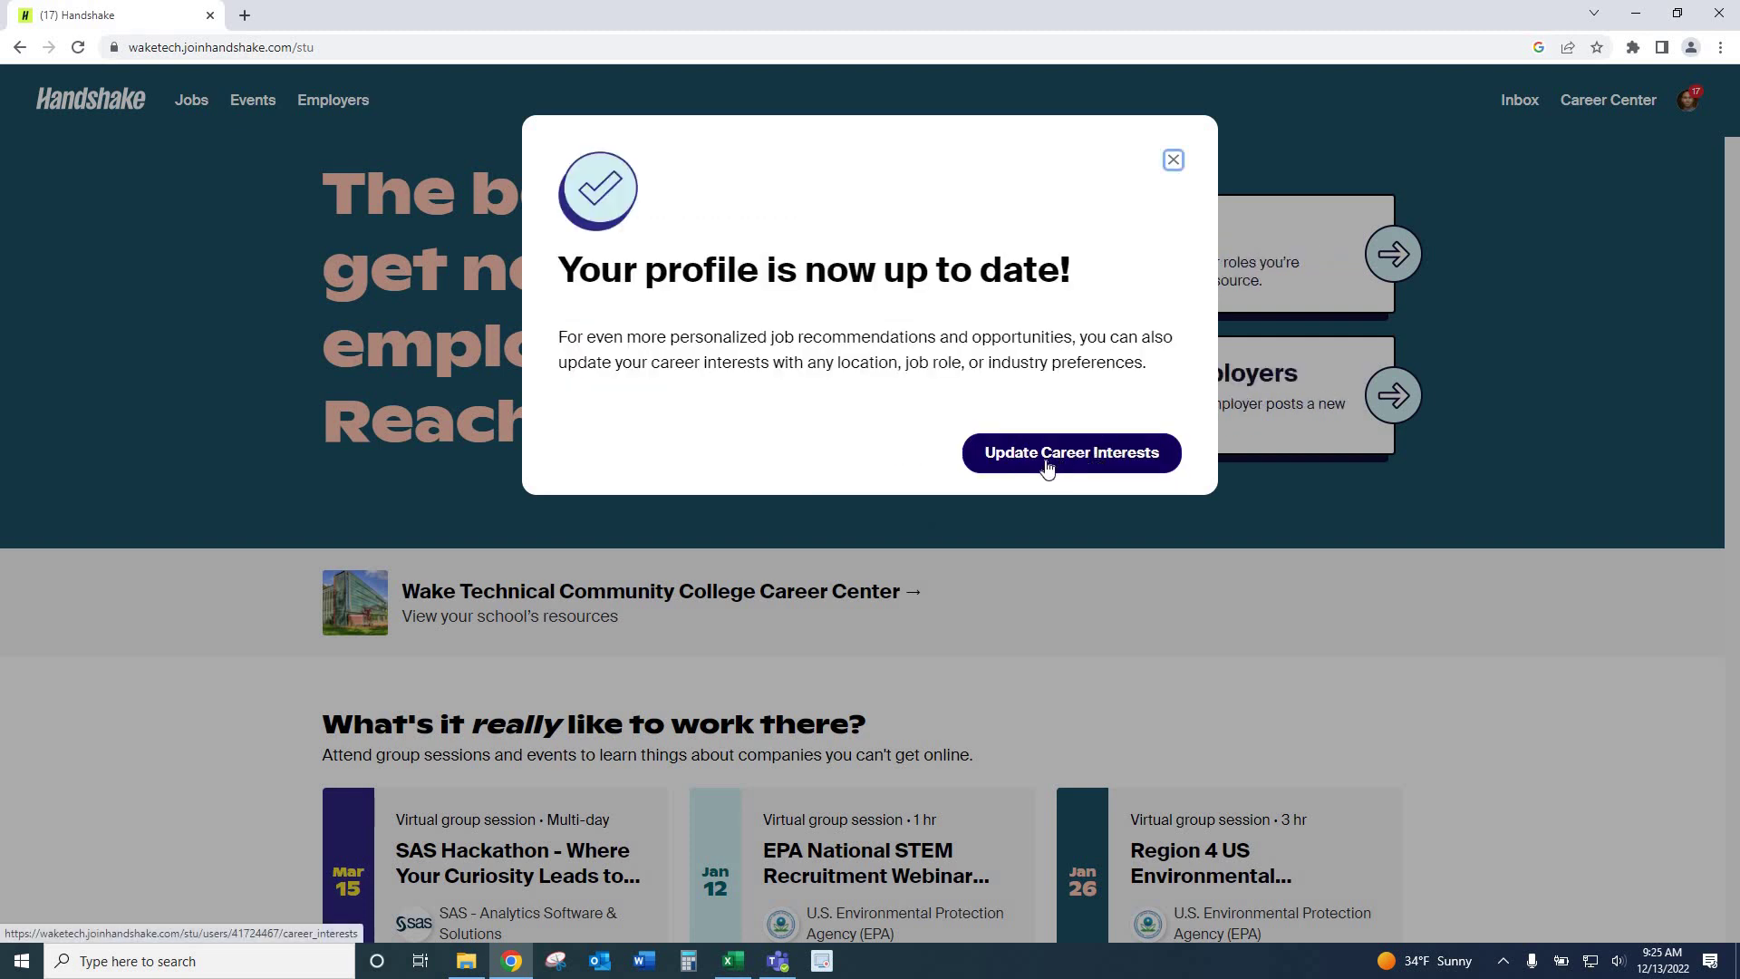
Open the career interests form, review its questions from job type to expected graduation date, and save it.
{"action": "left_click", "coordinate": [1047, 464]}
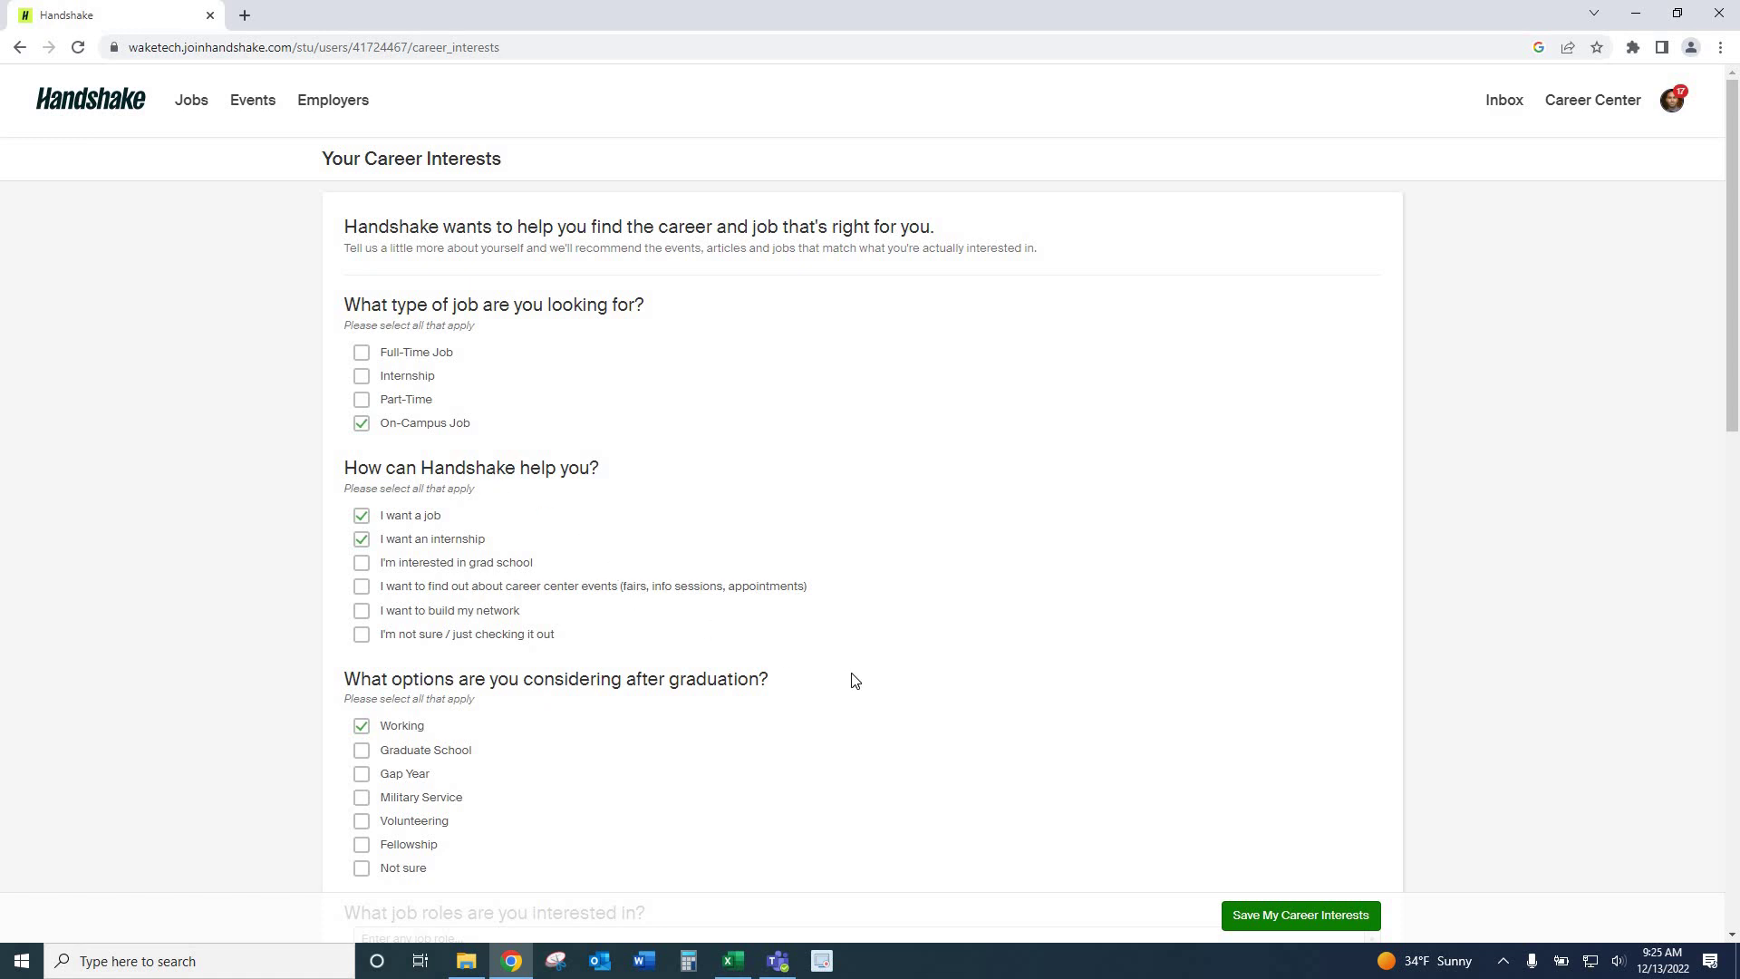
{"action": "scroll", "coordinate": [796, 663], "scroll_direction": "down", "scroll_amount": 1}
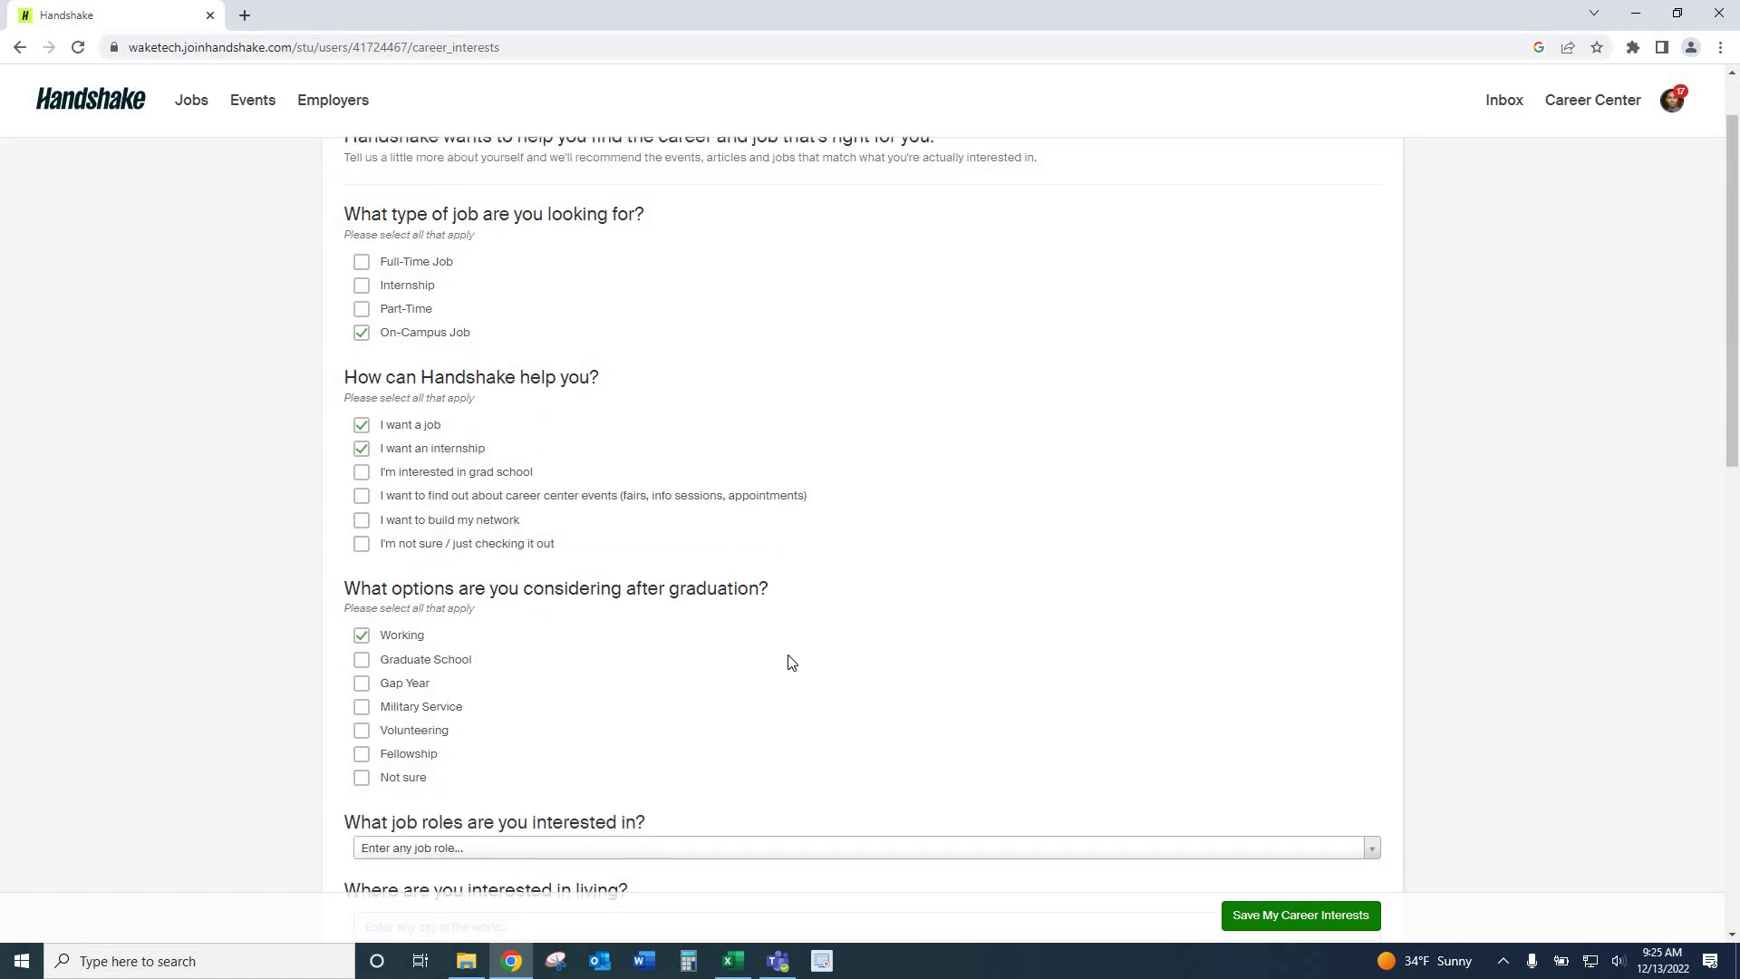
{"action": "scroll", "coordinate": [789, 663], "scroll_direction": "down", "scroll_amount": 2}
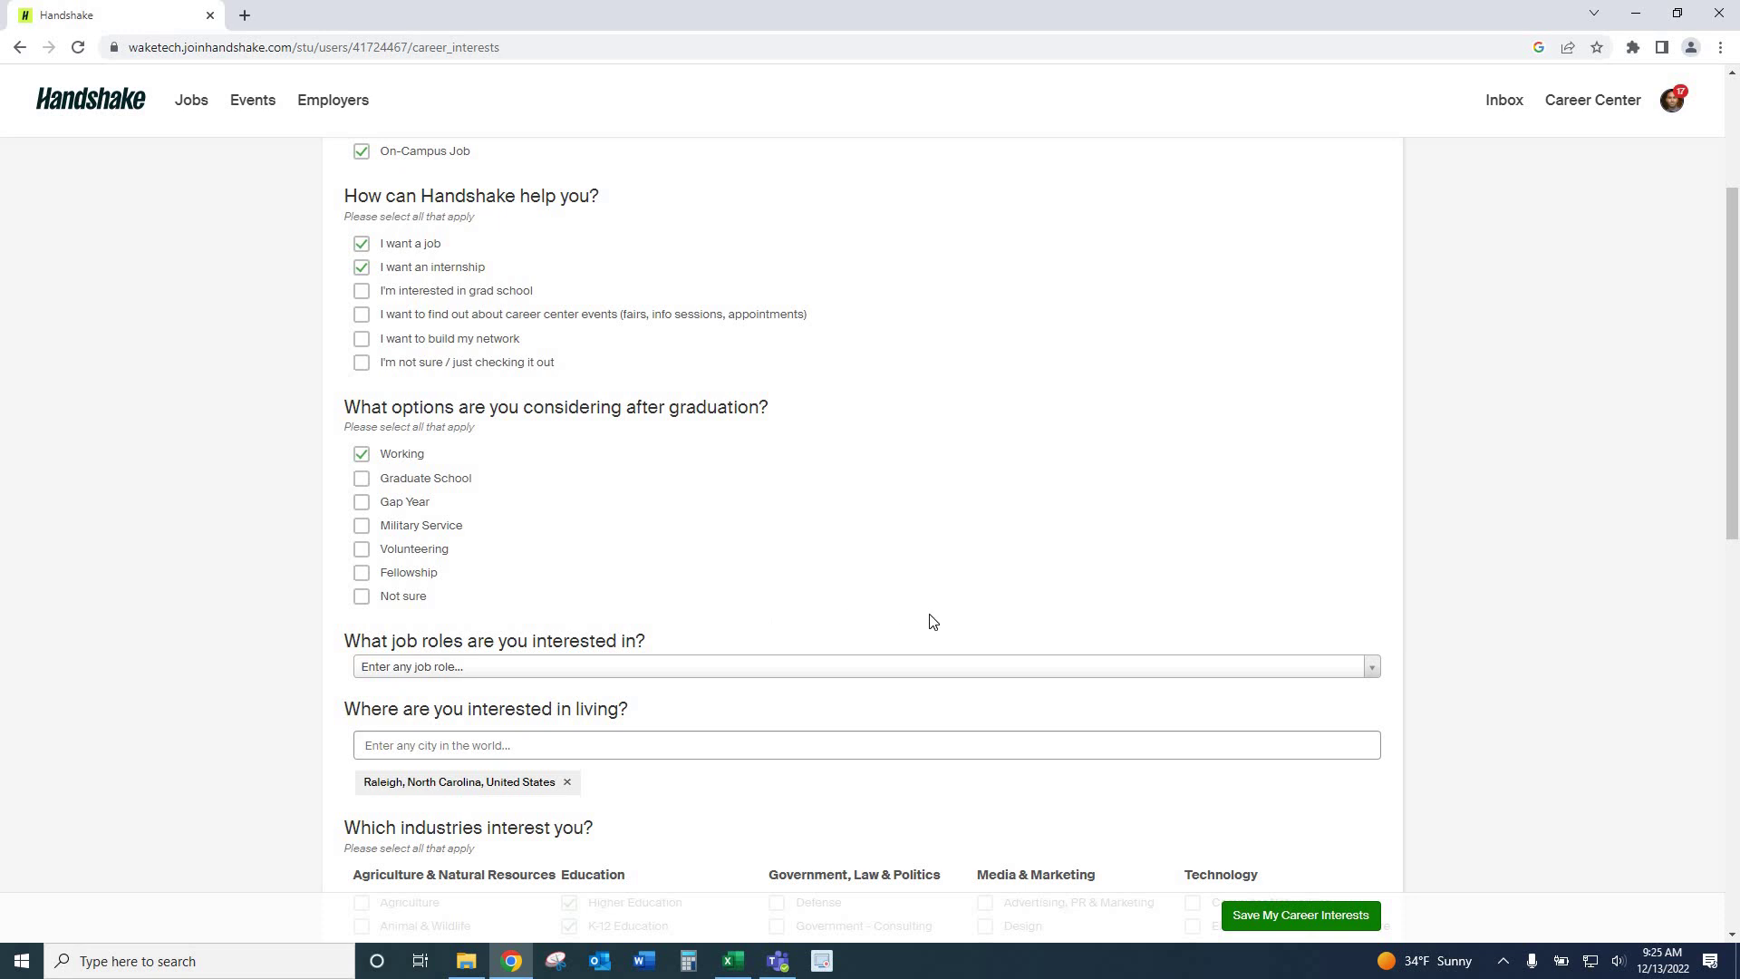
{"action": "scroll", "coordinate": [807, 669], "scroll_direction": "down", "scroll_amount": 2}
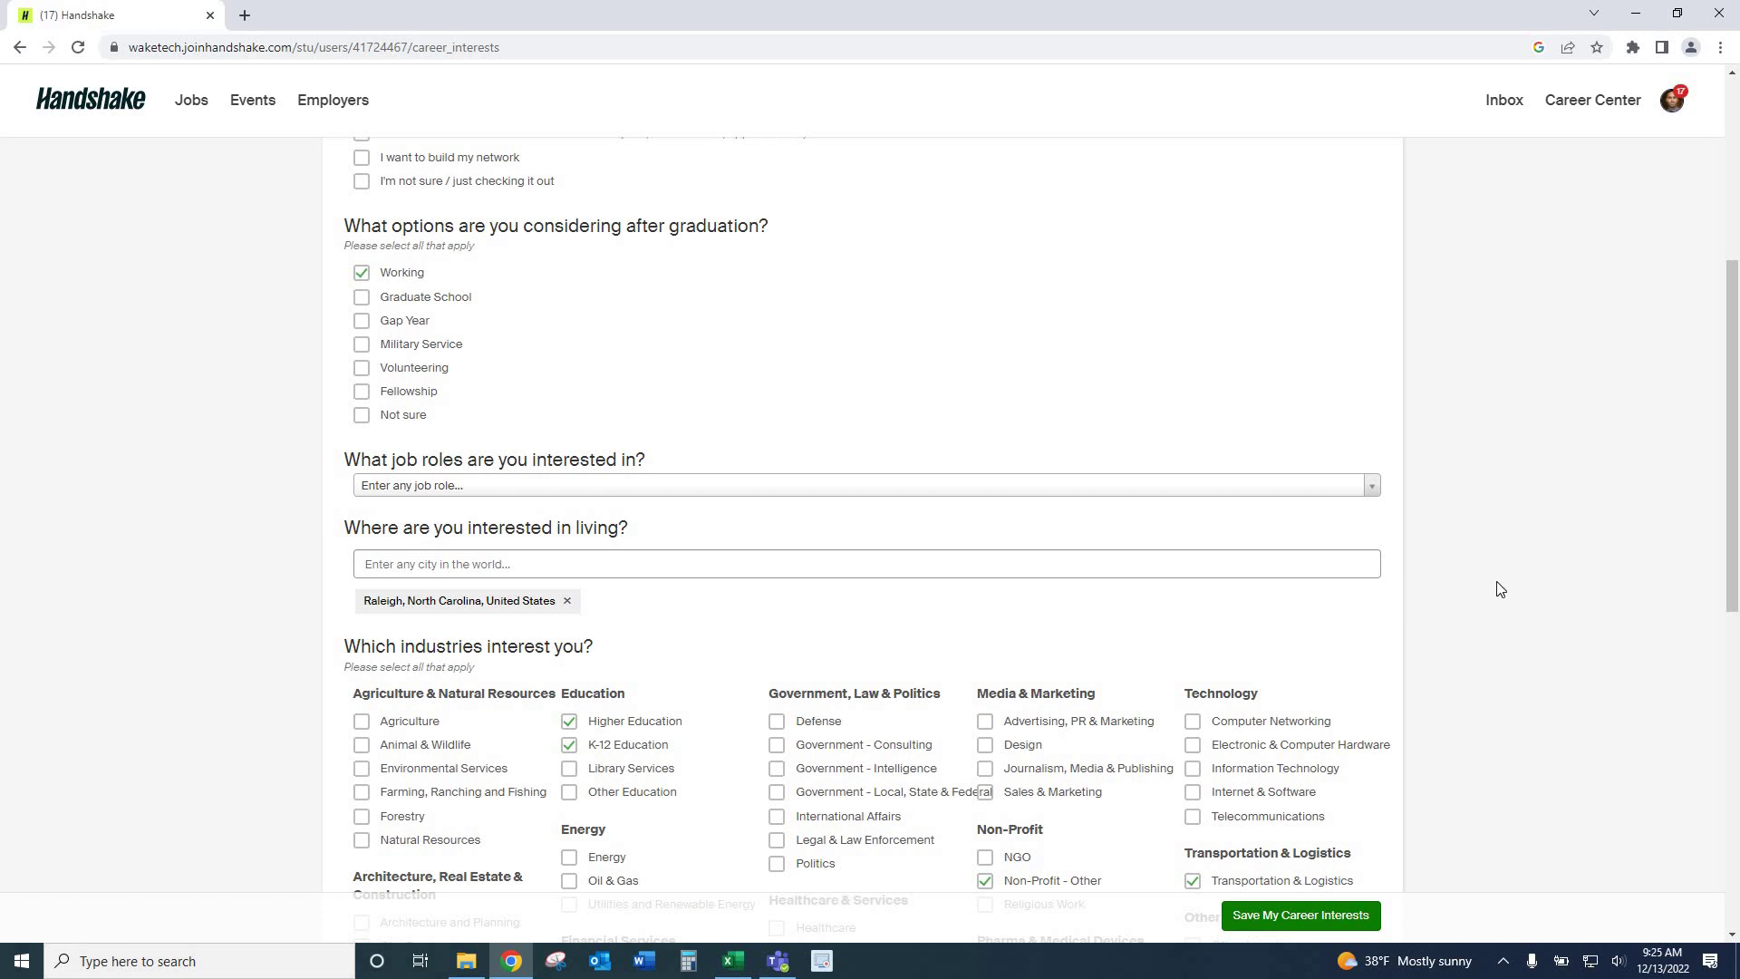
{"action": "scroll", "coordinate": [1504, 586], "scroll_direction": "down", "scroll_amount": 1}
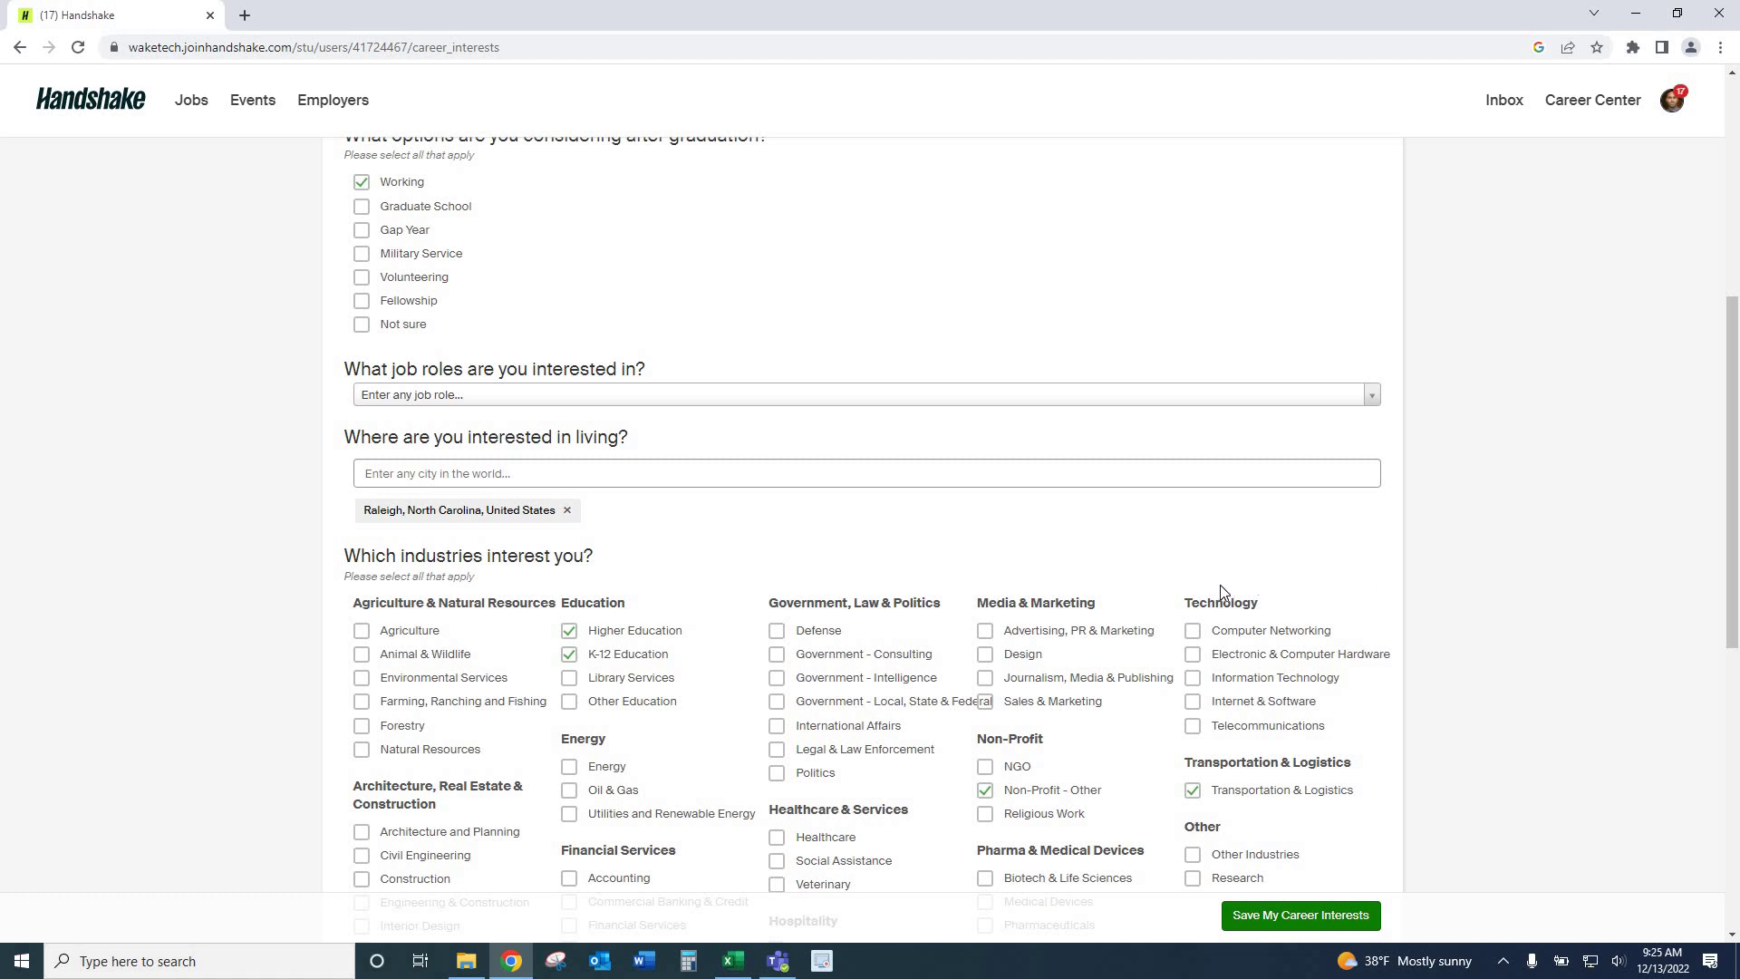
{"action": "scroll", "coordinate": [1616, 629], "scroll_direction": "down", "scroll_amount": 2}
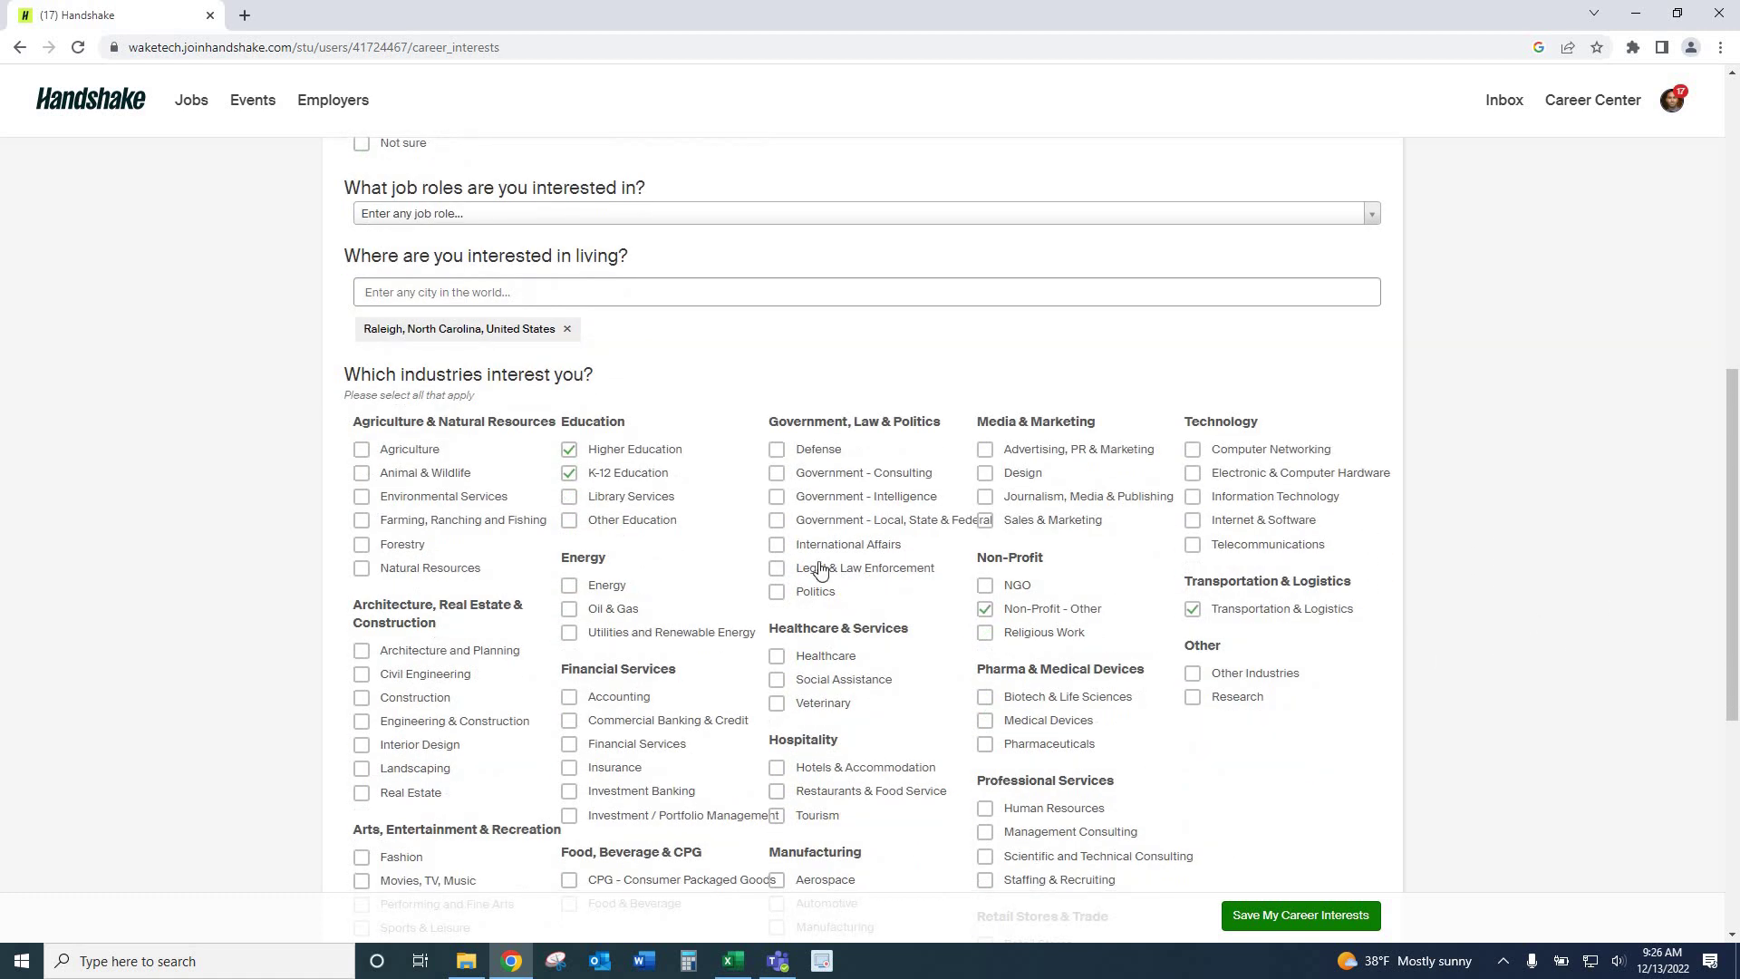
{"action": "scroll", "coordinate": [782, 518], "scroll_direction": "down", "scroll_amount": 1}
{"action": "scroll", "coordinate": [781, 517], "scroll_direction": "down", "scroll_amount": 4}
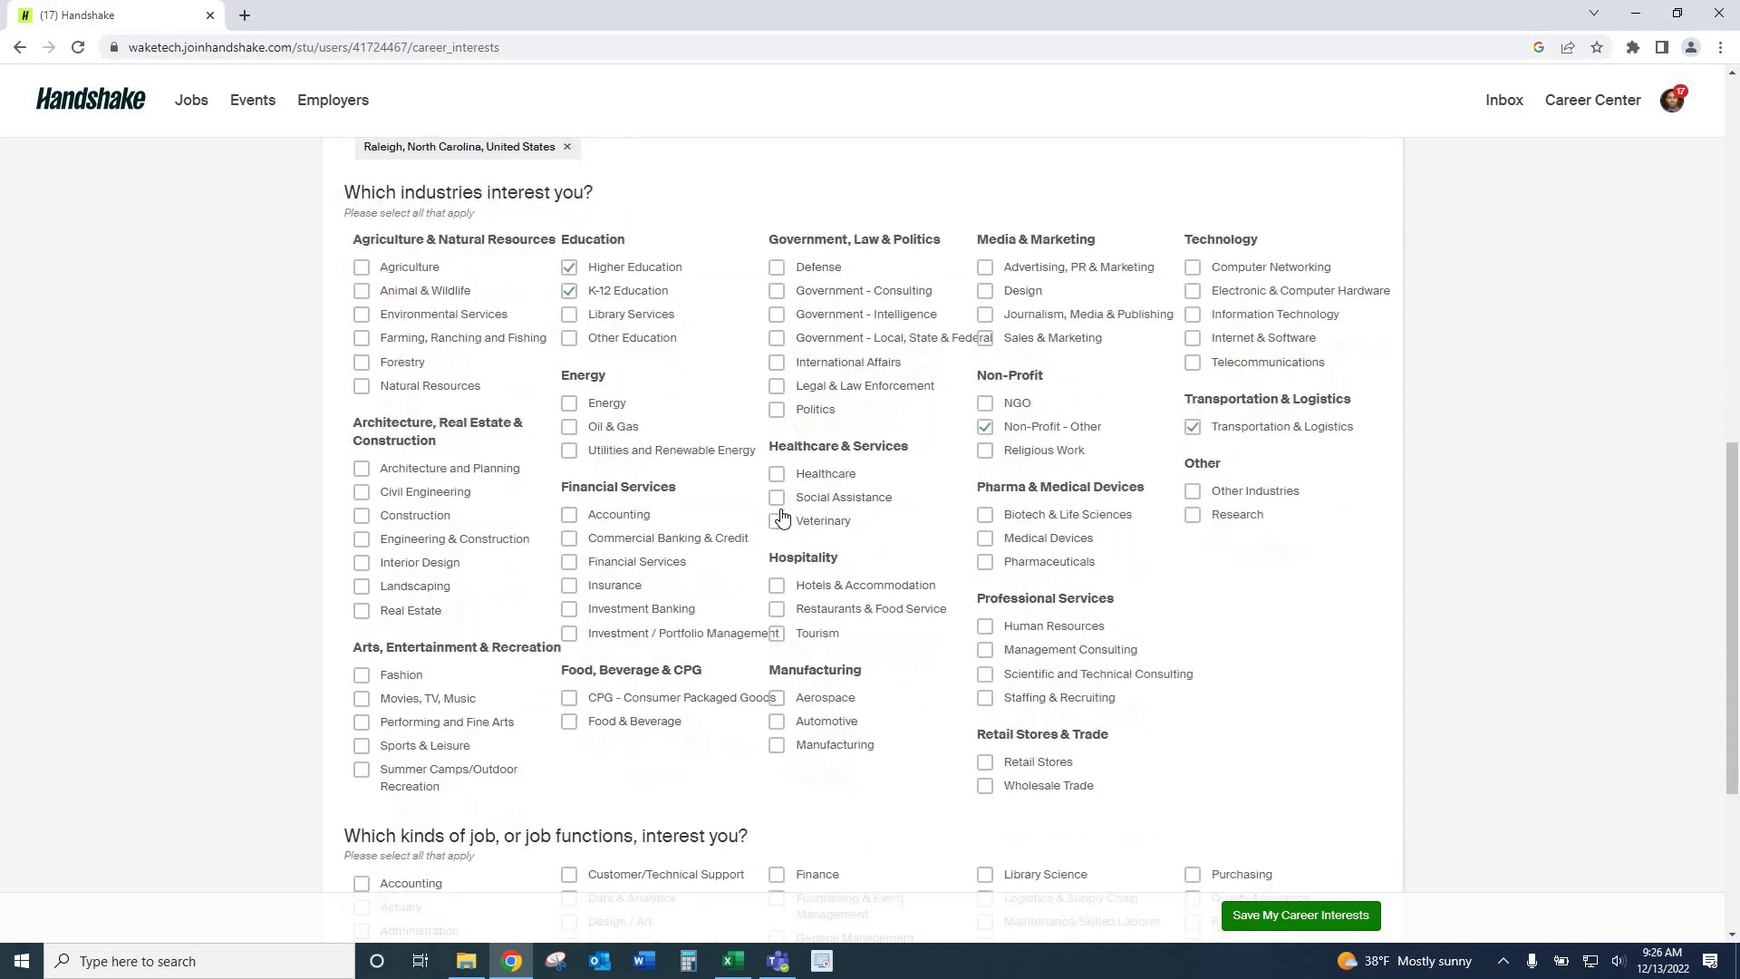
{"action": "scroll", "coordinate": [782, 518], "scroll_direction": "down", "scroll_amount": 1}
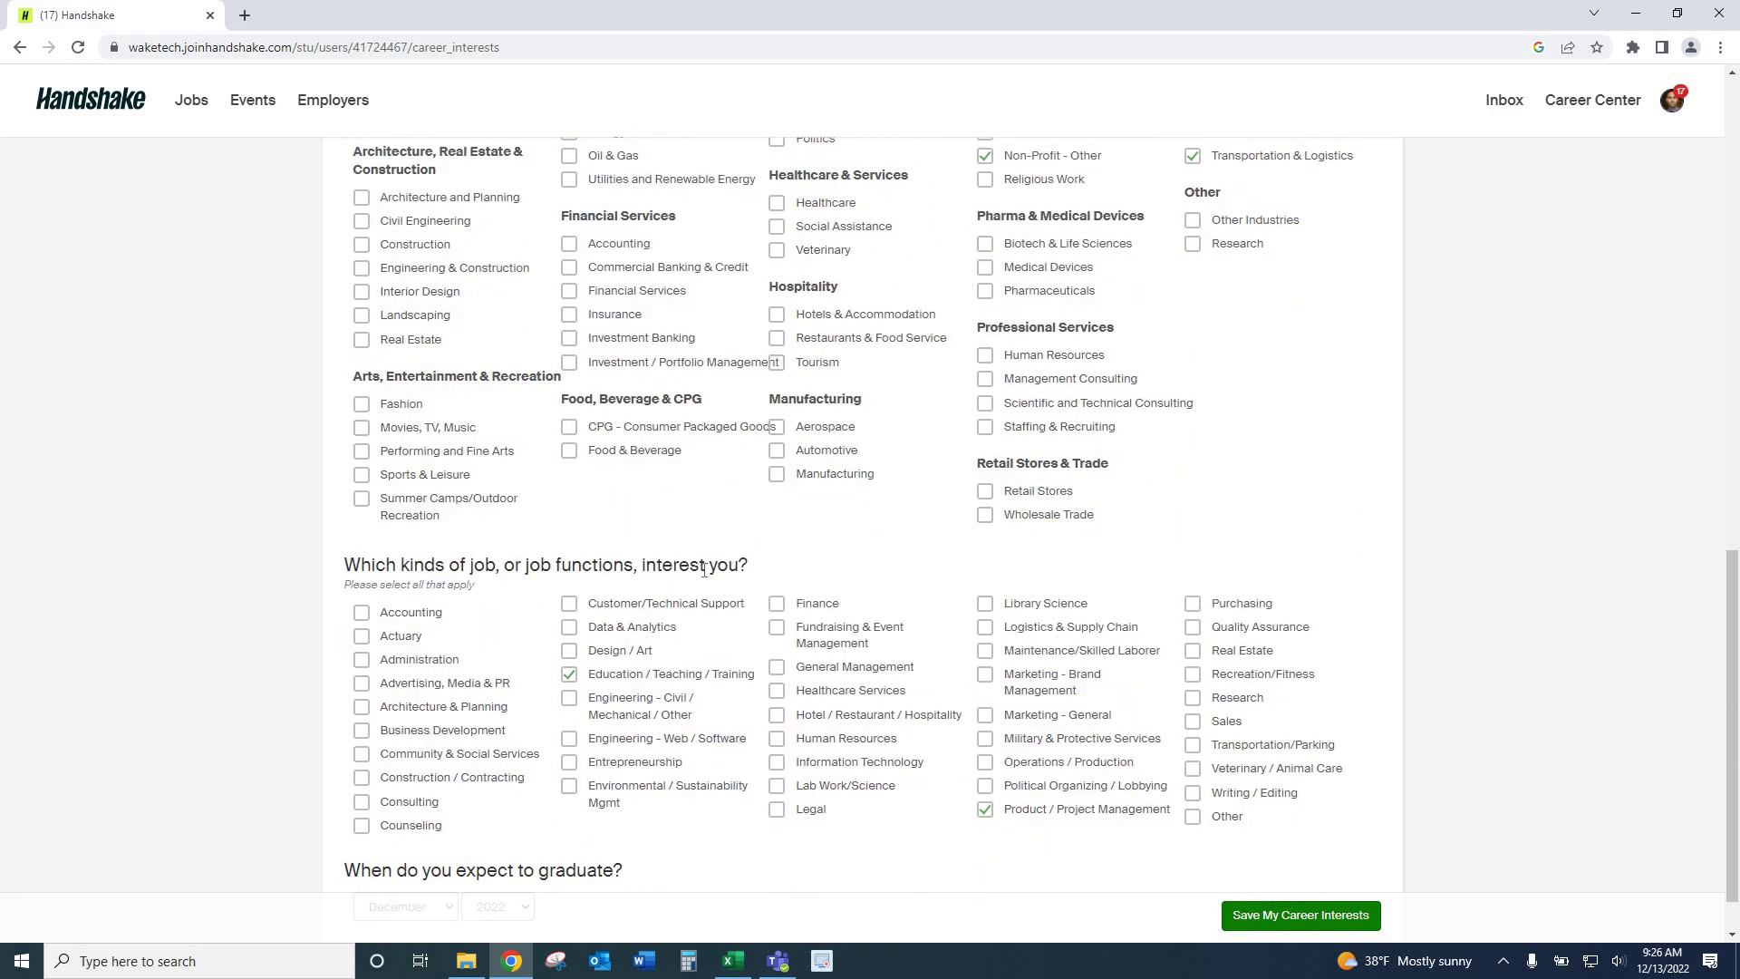
{"action": "scroll", "coordinate": [788, 583], "scroll_direction": "down", "scroll_amount": 1}
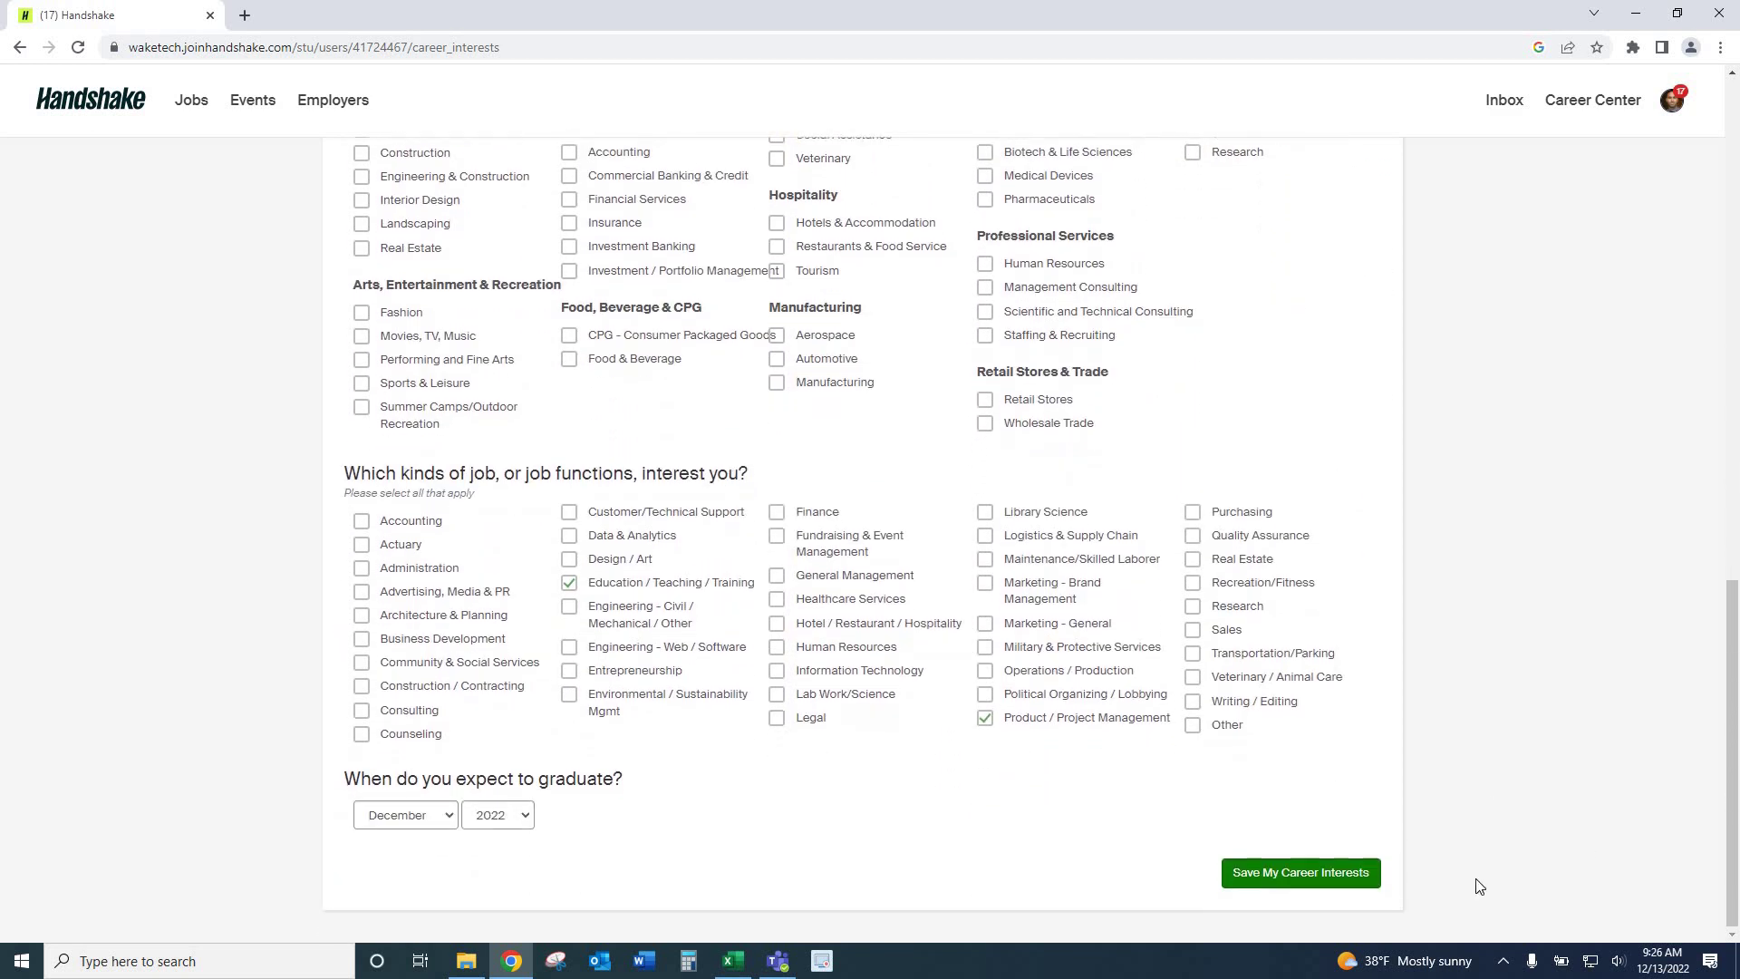
{"action": "left_click", "coordinate": [1316, 874]}
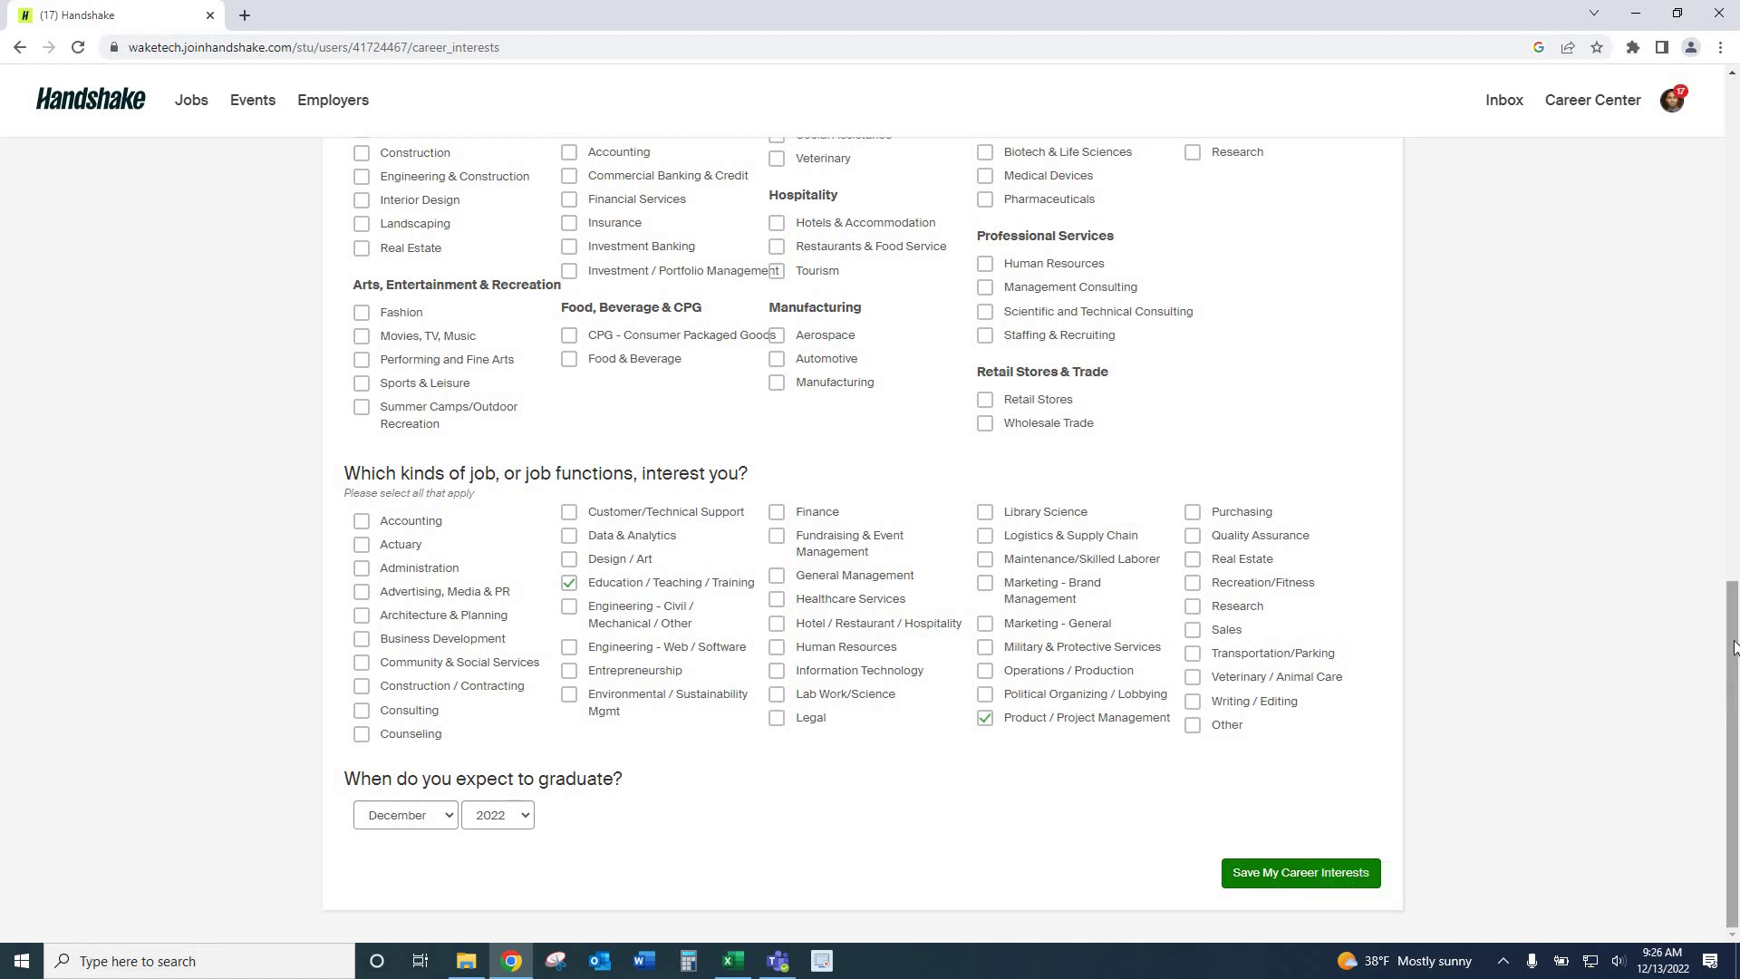
Open the student profile and examine its education, work experience, skills, documents, organizations, courses and projects sections.
{"action": "left_click_drag", "start_coordinate": [1734, 748], "coordinate": [1731, 455]}
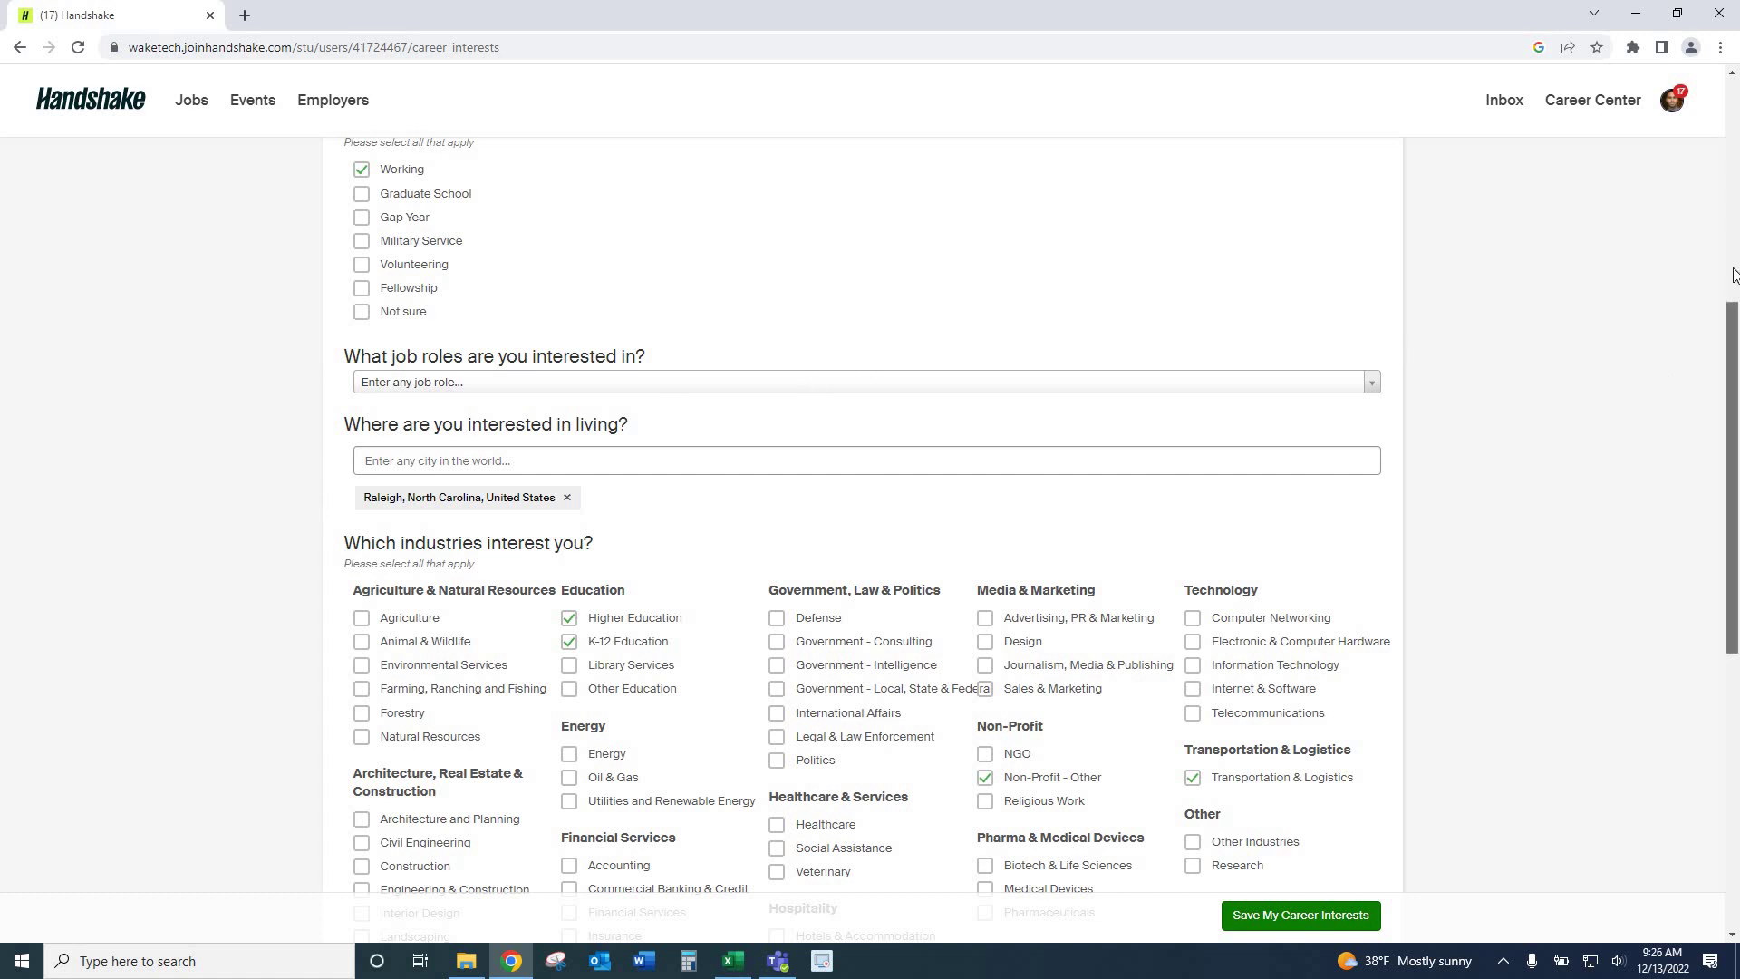
{"action": "scroll", "coordinate": [1661, 176], "scroll_direction": "up", "scroll_amount": 5}
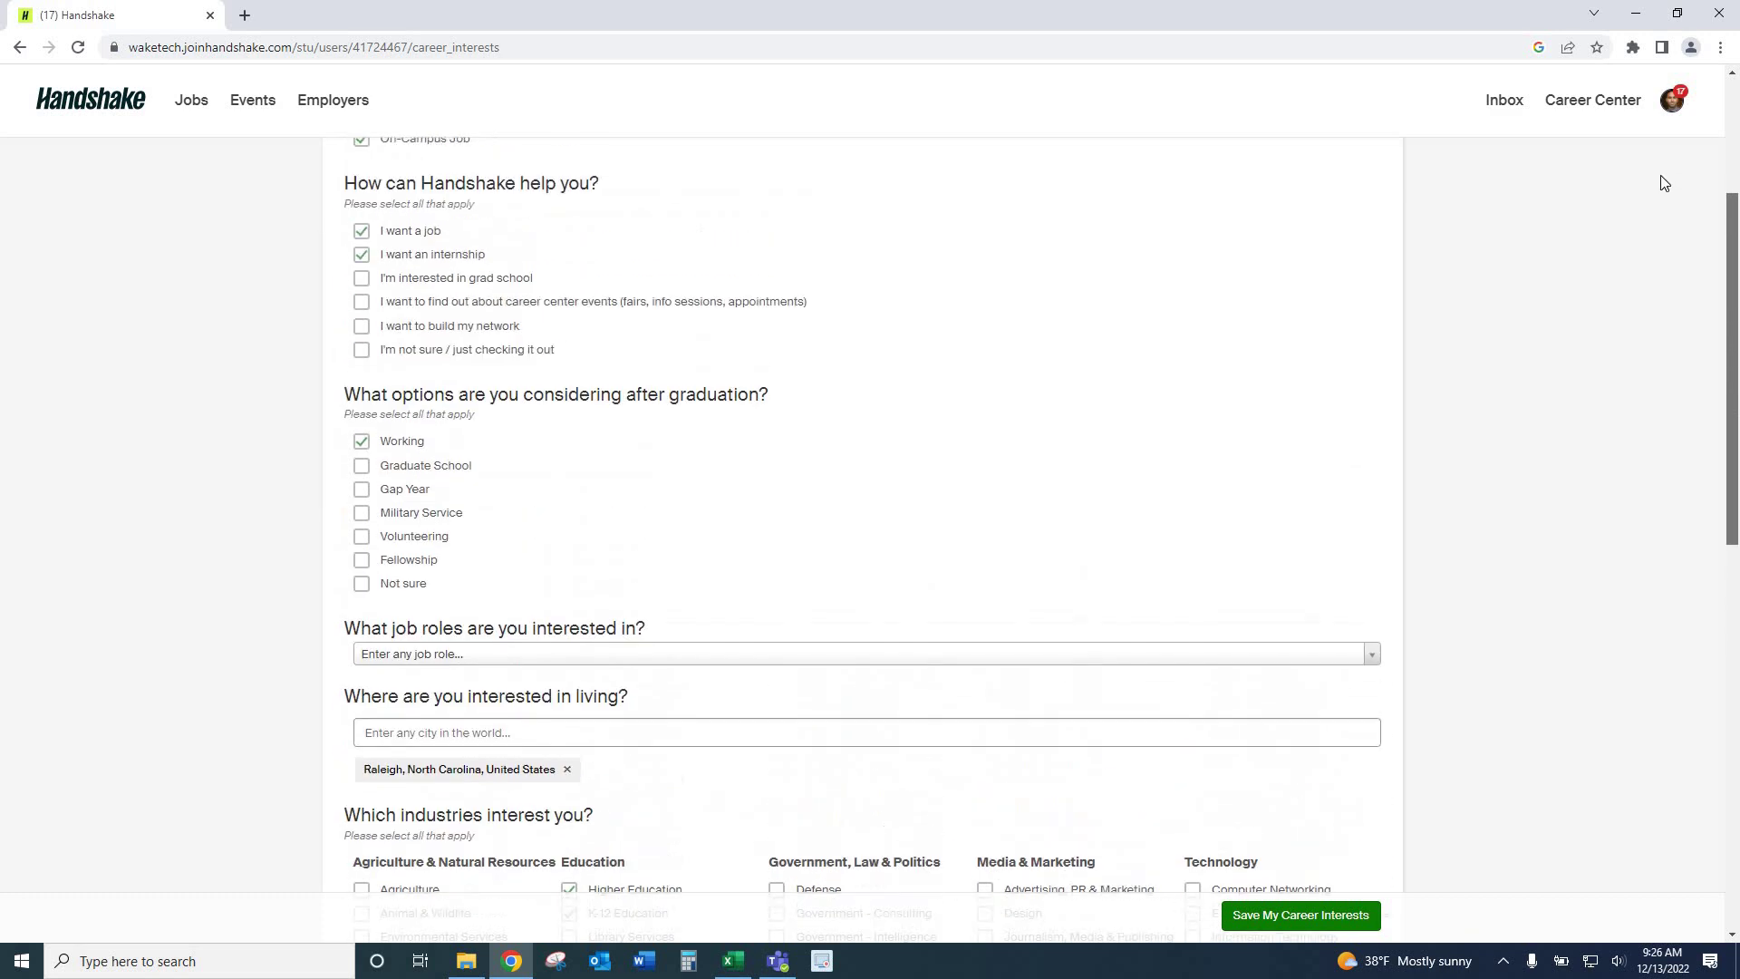
{"action": "left_click", "coordinate": [1674, 109]}
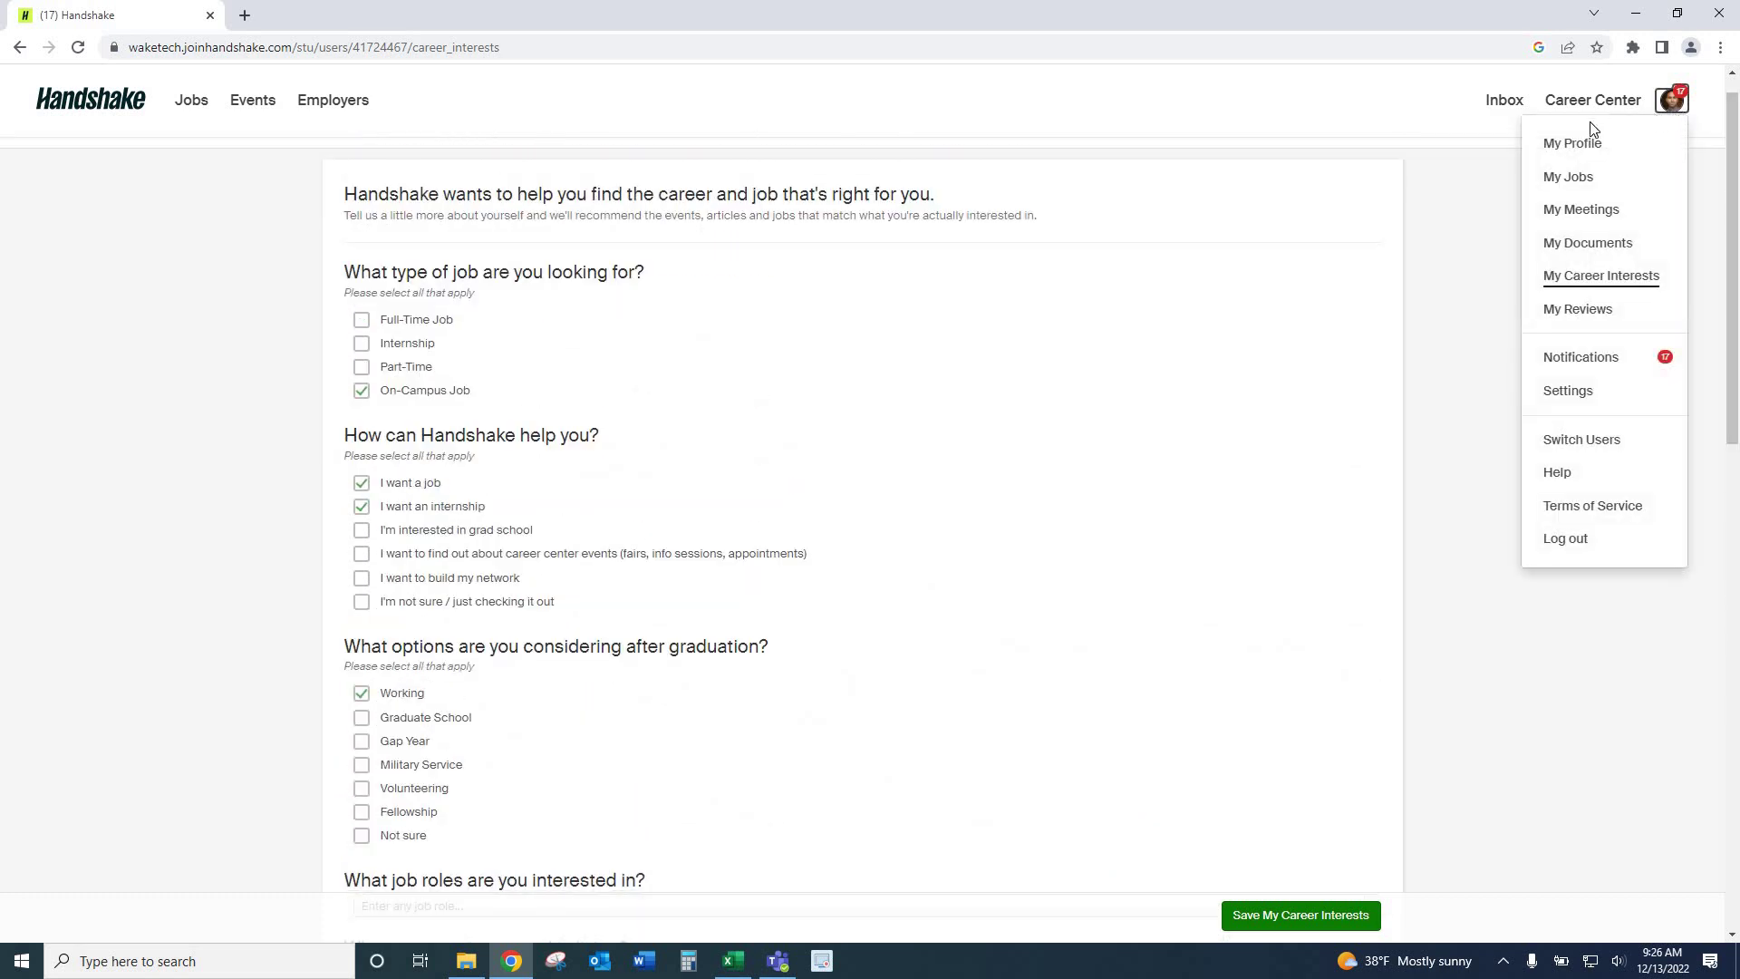
{"action": "left_click", "coordinate": [1574, 145]}
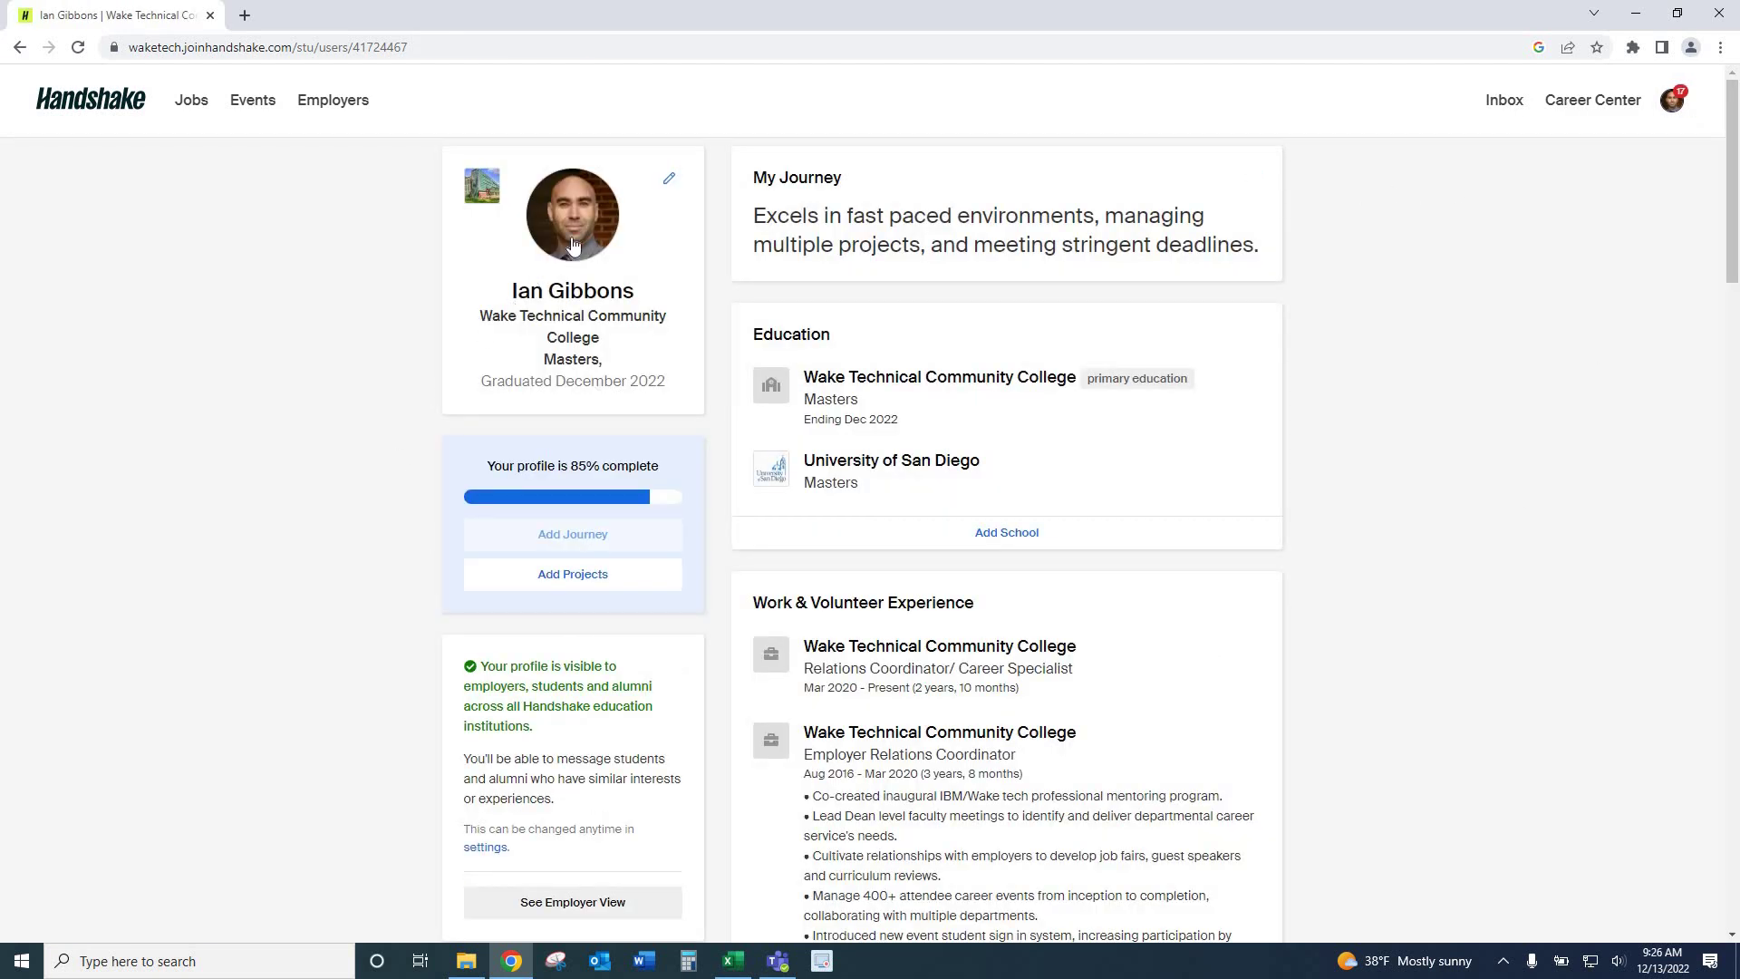
{"action": "mouse_move", "coordinate": [609, 233]}
{"action": "scroll", "coordinate": [905, 482], "scroll_direction": "down", "scroll_amount": 2}
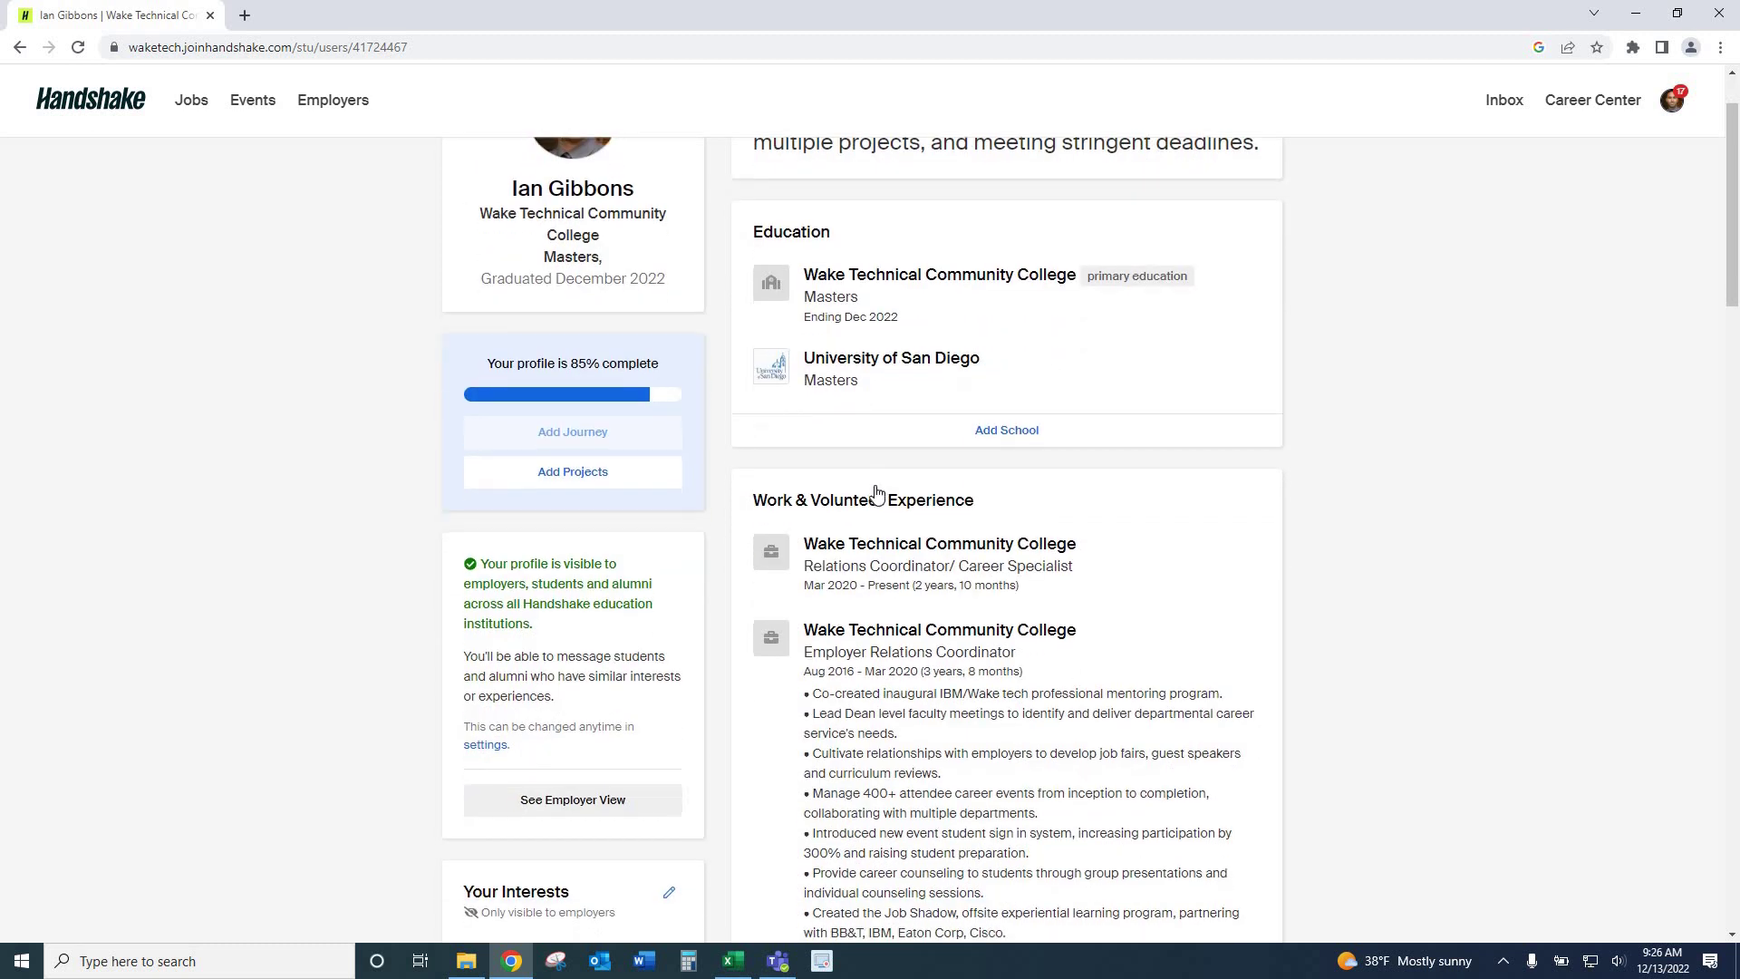
{"action": "scroll", "coordinate": [877, 479], "scroll_direction": "down", "scroll_amount": 2}
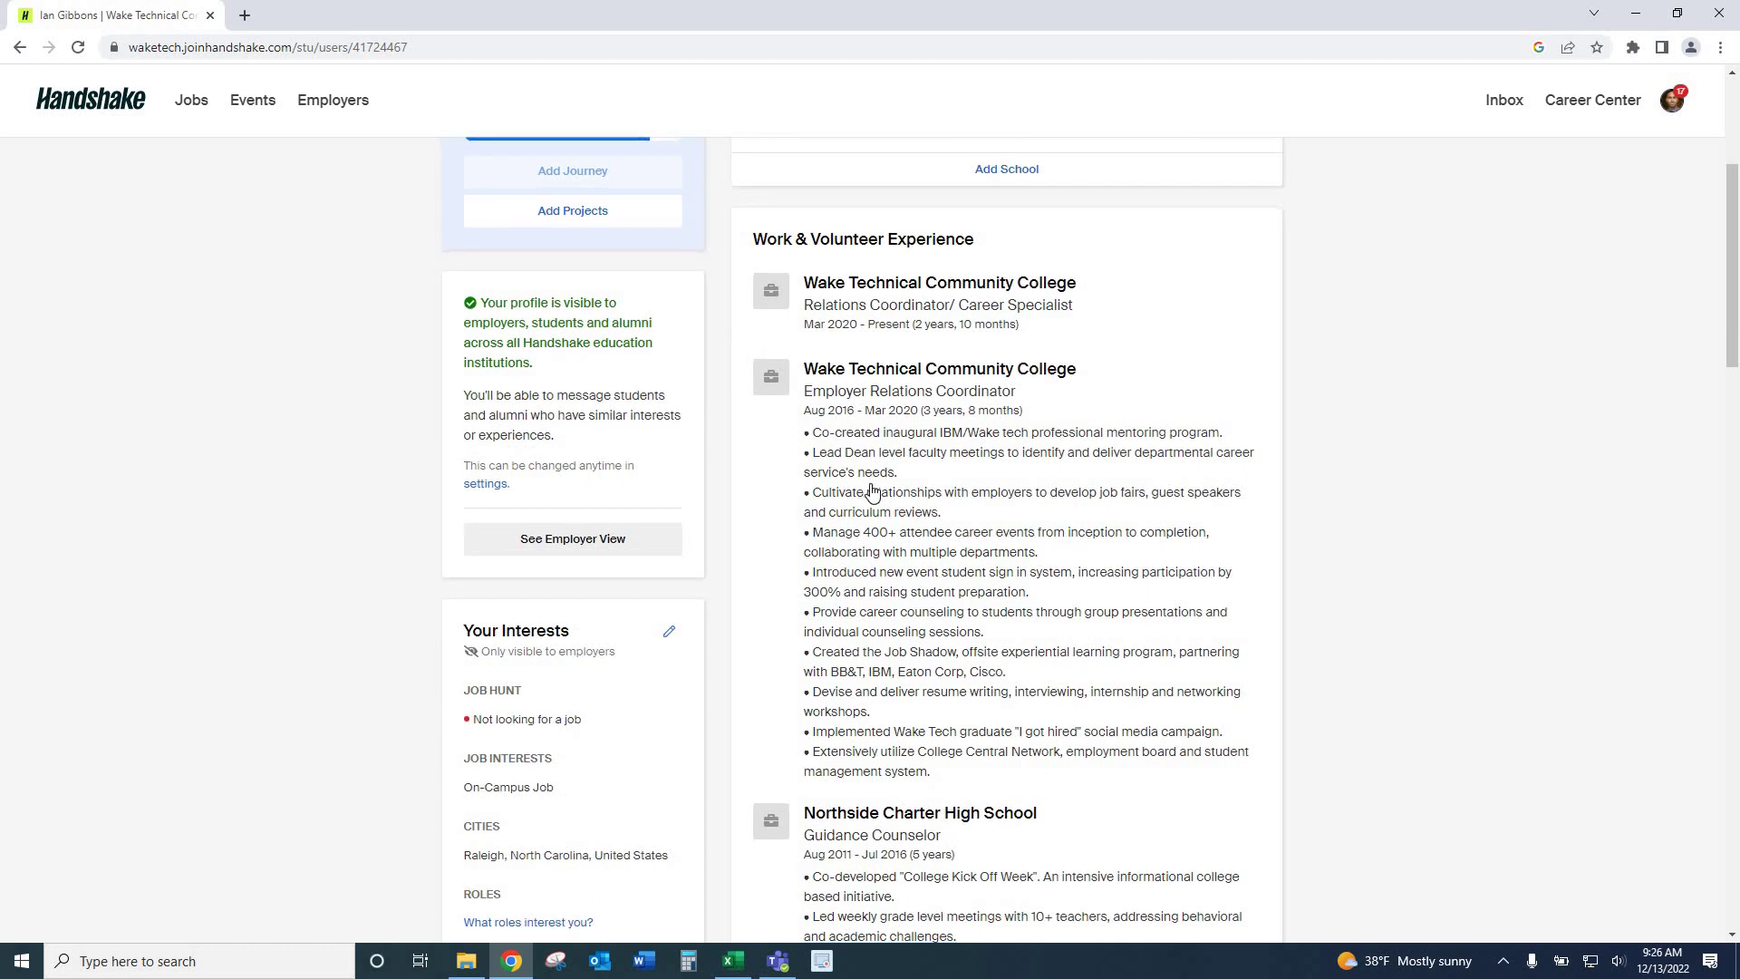
{"action": "scroll", "coordinate": [884, 535], "scroll_direction": "down", "scroll_amount": 2}
{"action": "scroll", "coordinate": [884, 535], "scroll_direction": "down", "scroll_amount": 6}
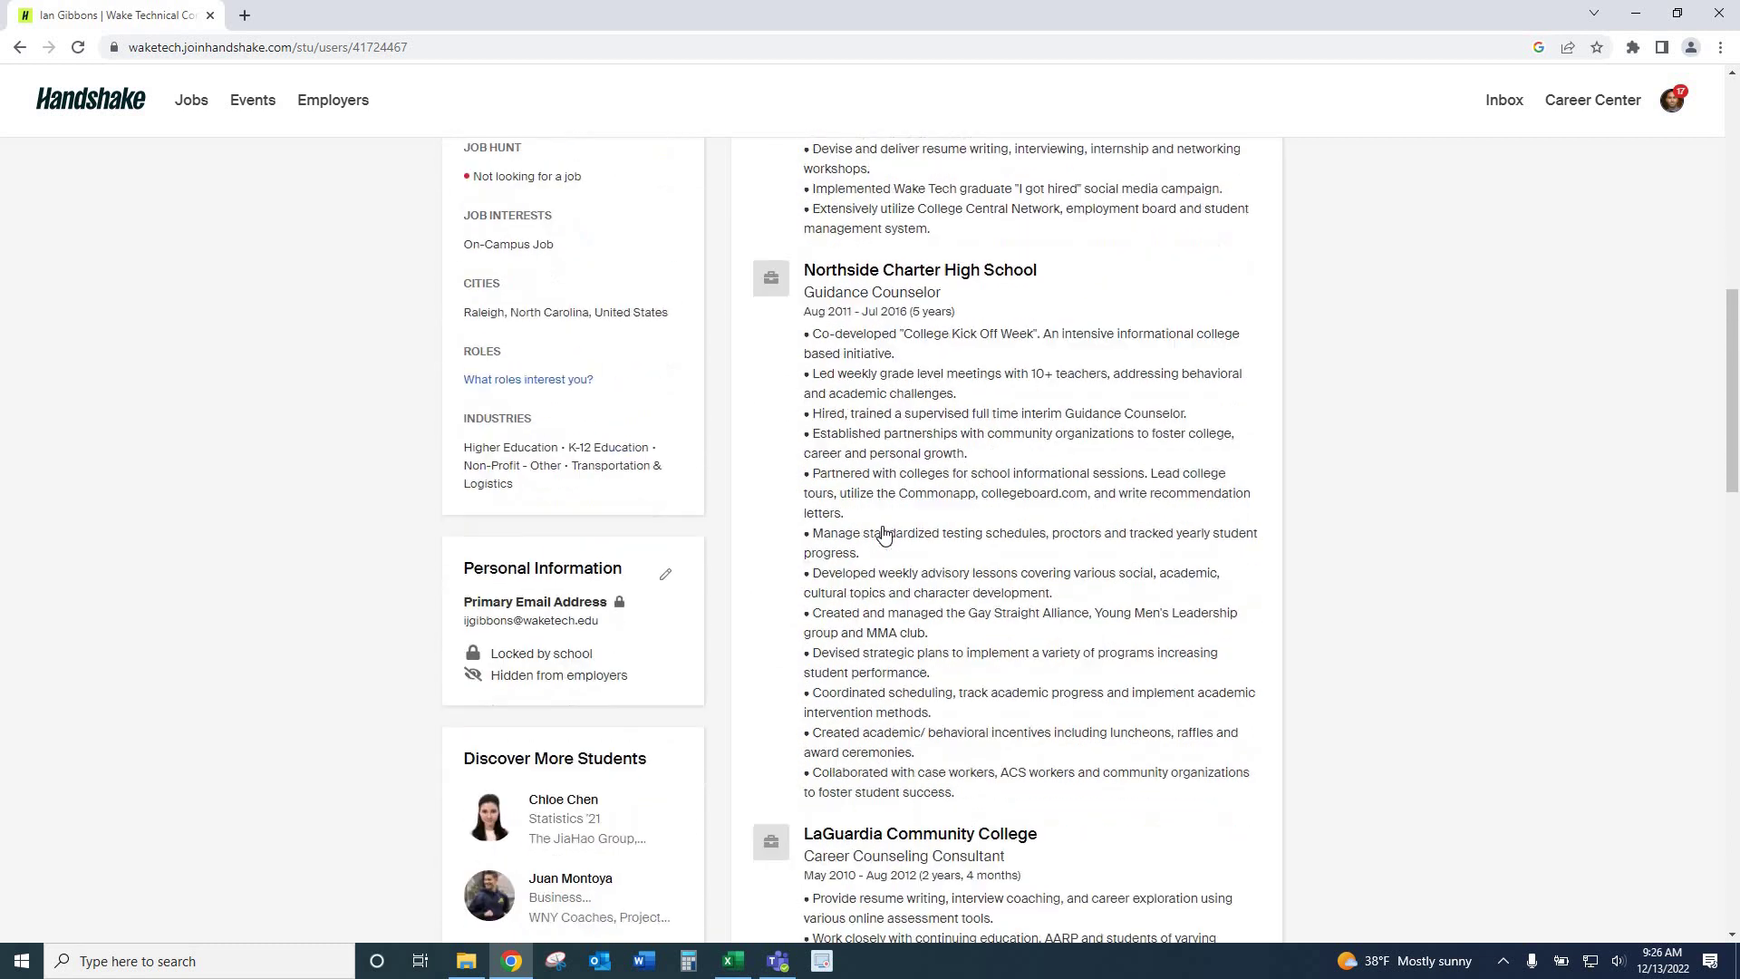
{"action": "scroll", "coordinate": [884, 535], "scroll_direction": "down", "scroll_amount": 3}
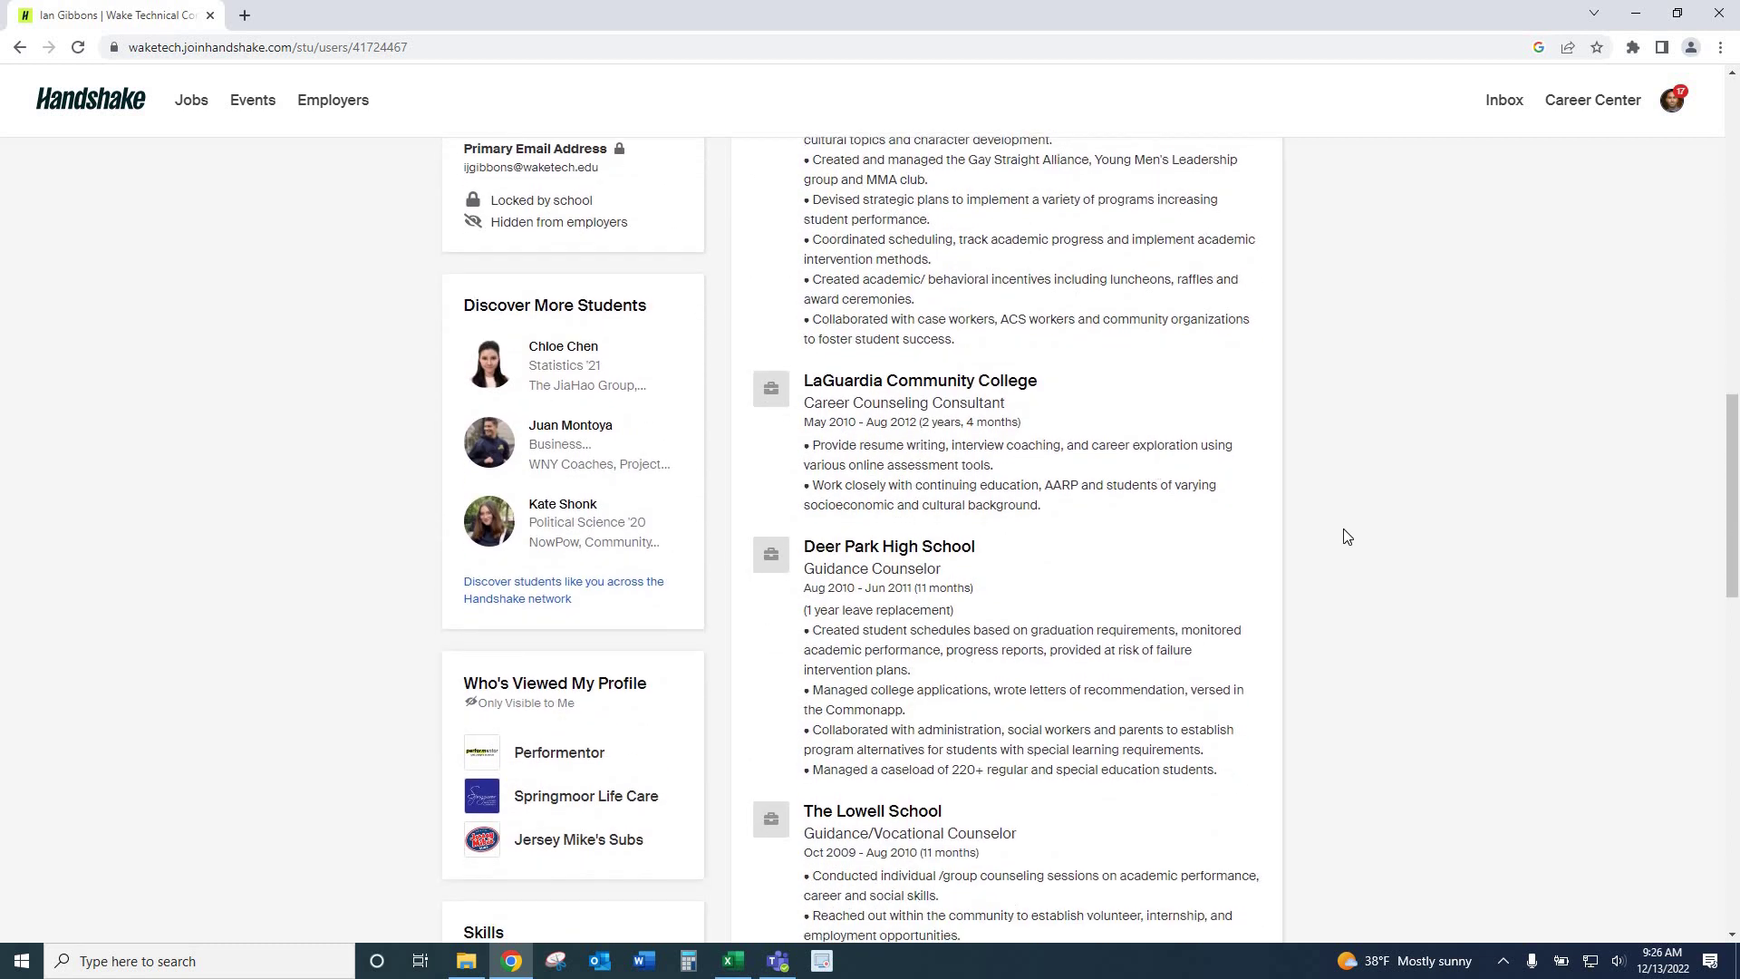
{"action": "scroll", "coordinate": [1304, 551], "scroll_direction": "down", "scroll_amount": 8}
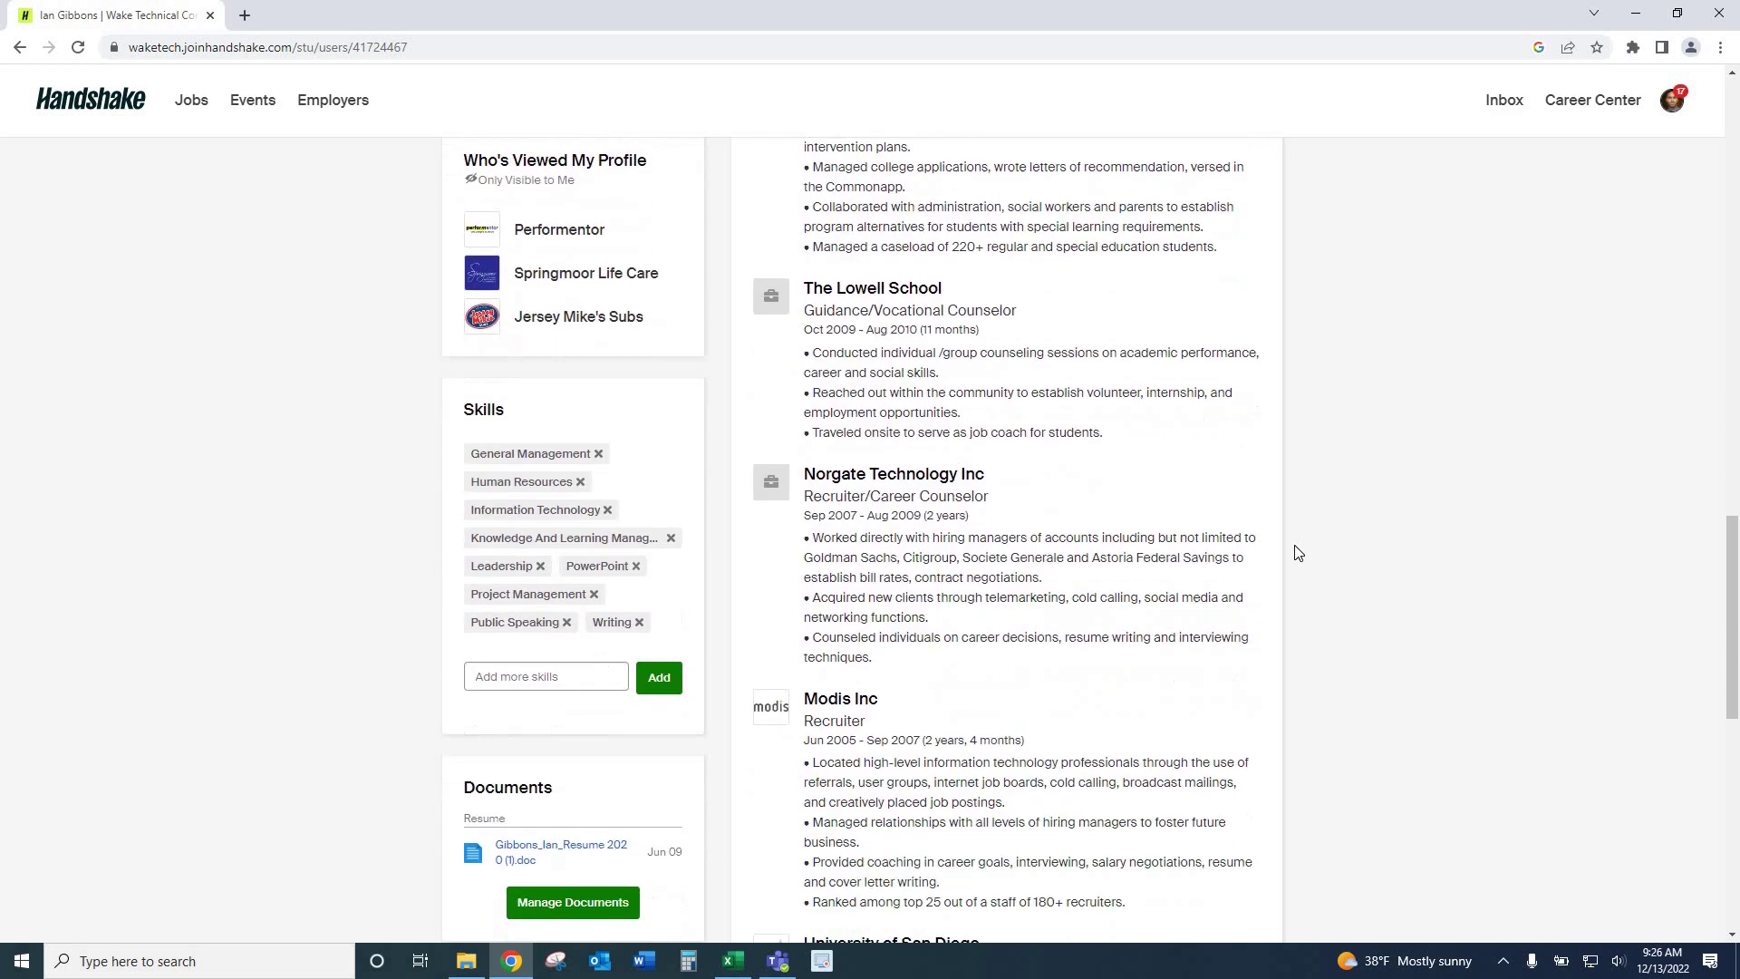
{"action": "scroll", "coordinate": [1278, 564], "scroll_direction": "down", "scroll_amount": 2}
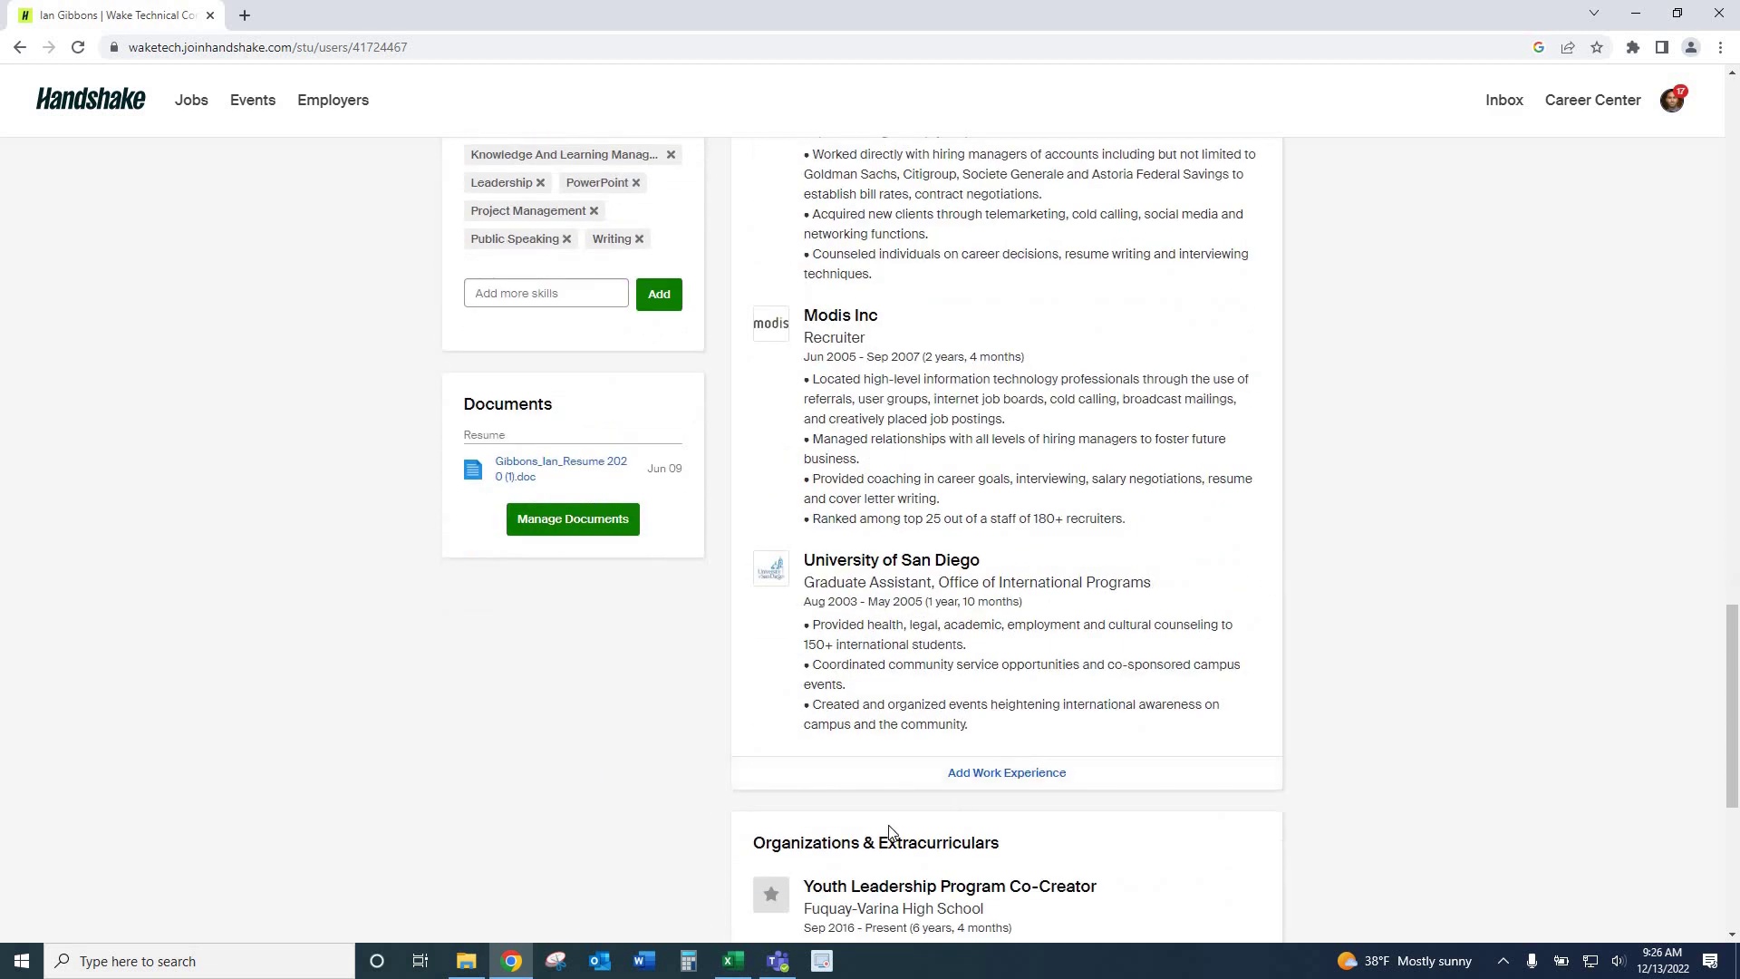
{"action": "scroll", "coordinate": [950, 832], "scroll_direction": "down", "scroll_amount": 5}
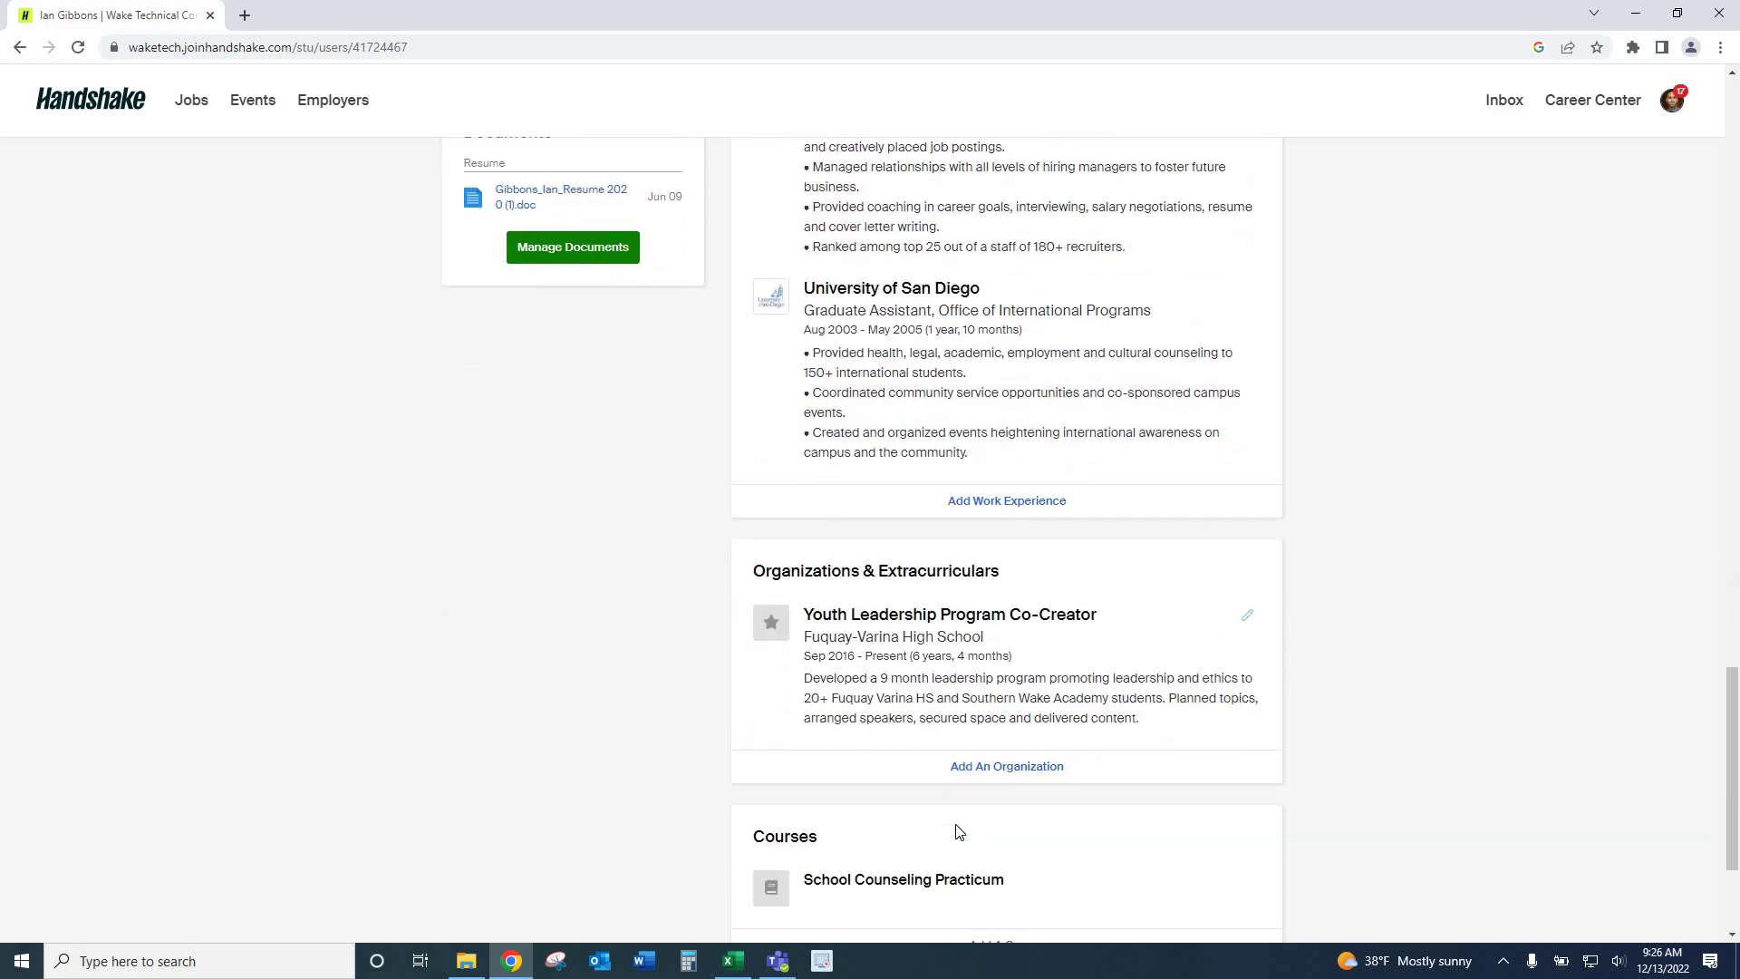
{"action": "scroll", "coordinate": [880, 816], "scroll_direction": "down", "scroll_amount": 1}
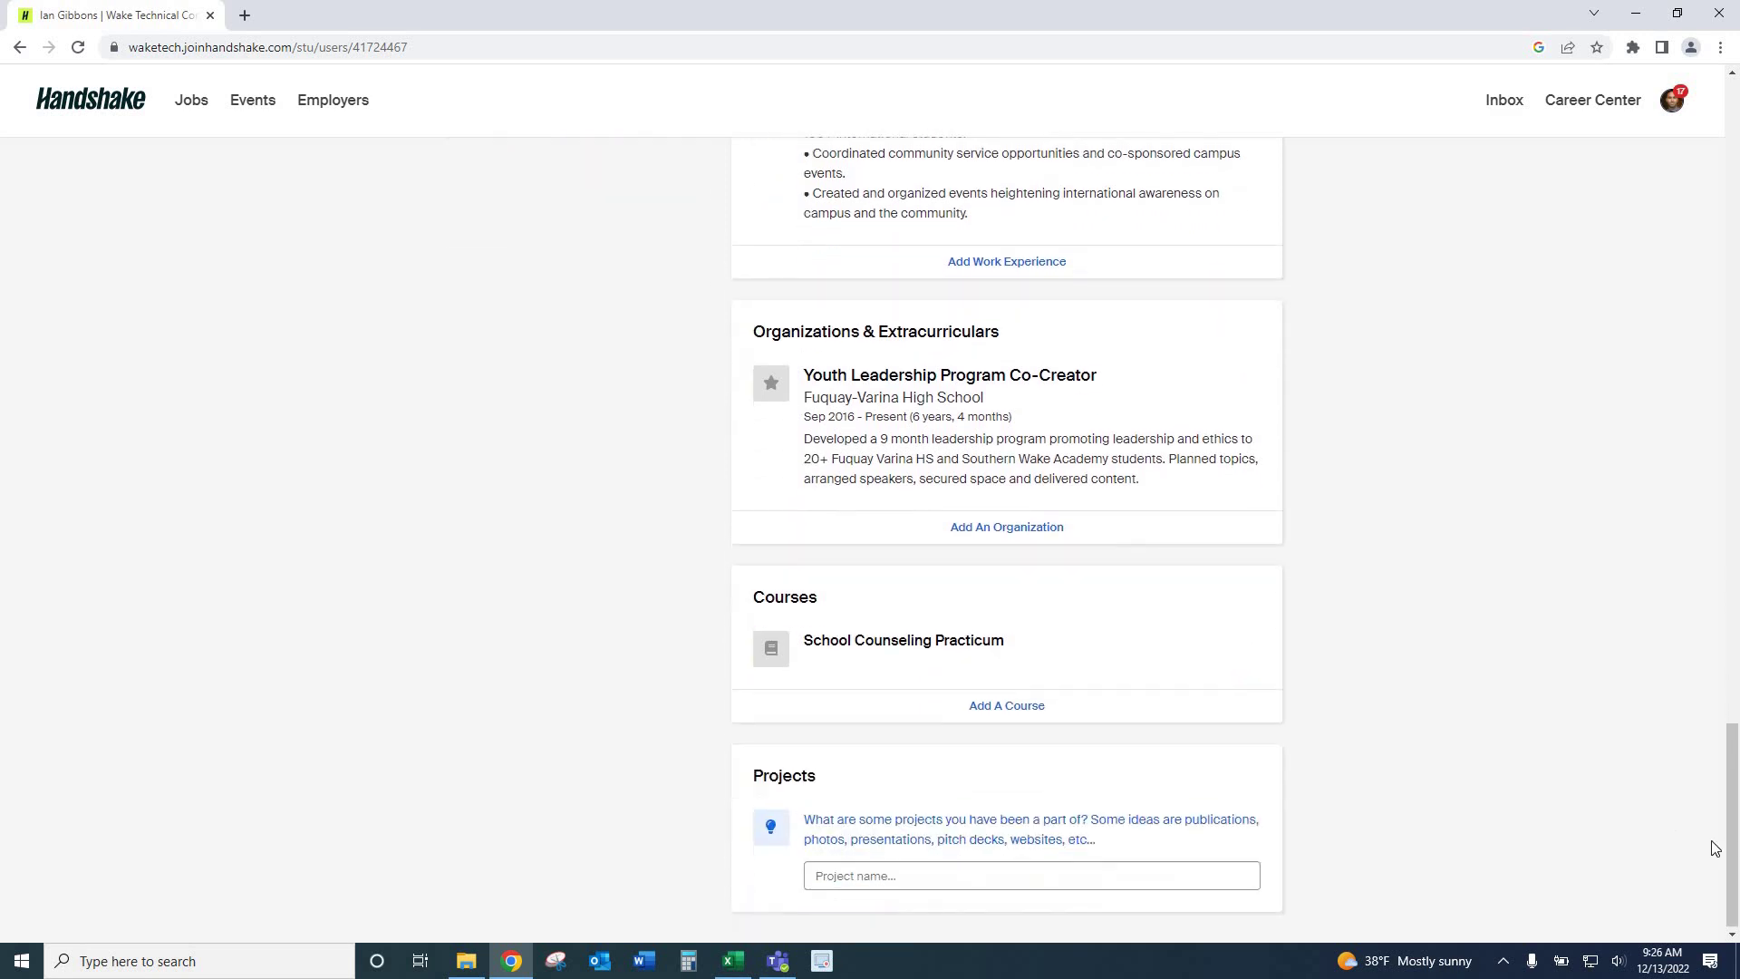
Open the account's documents page to view the sections for resumes, cover letters, transcripts and other documents.
{"action": "left_click_drag", "start_coordinate": [1732, 821], "coordinate": [1722, 247]}
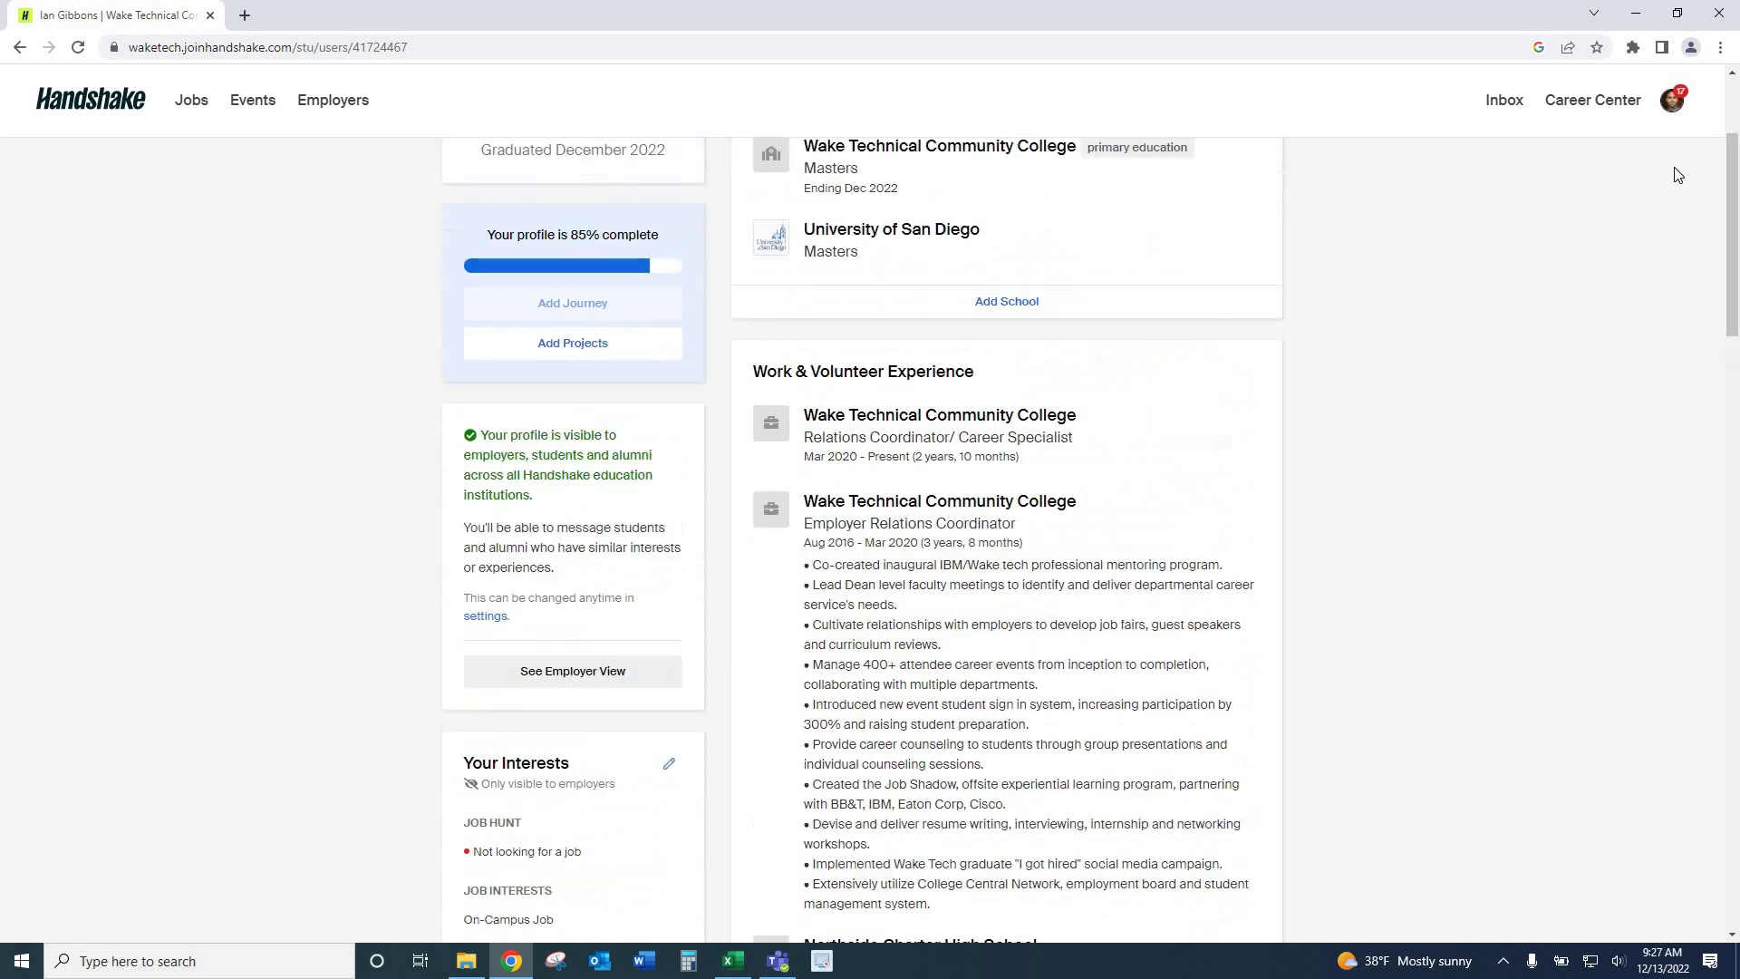
{"action": "left_click", "coordinate": [1671, 111]}
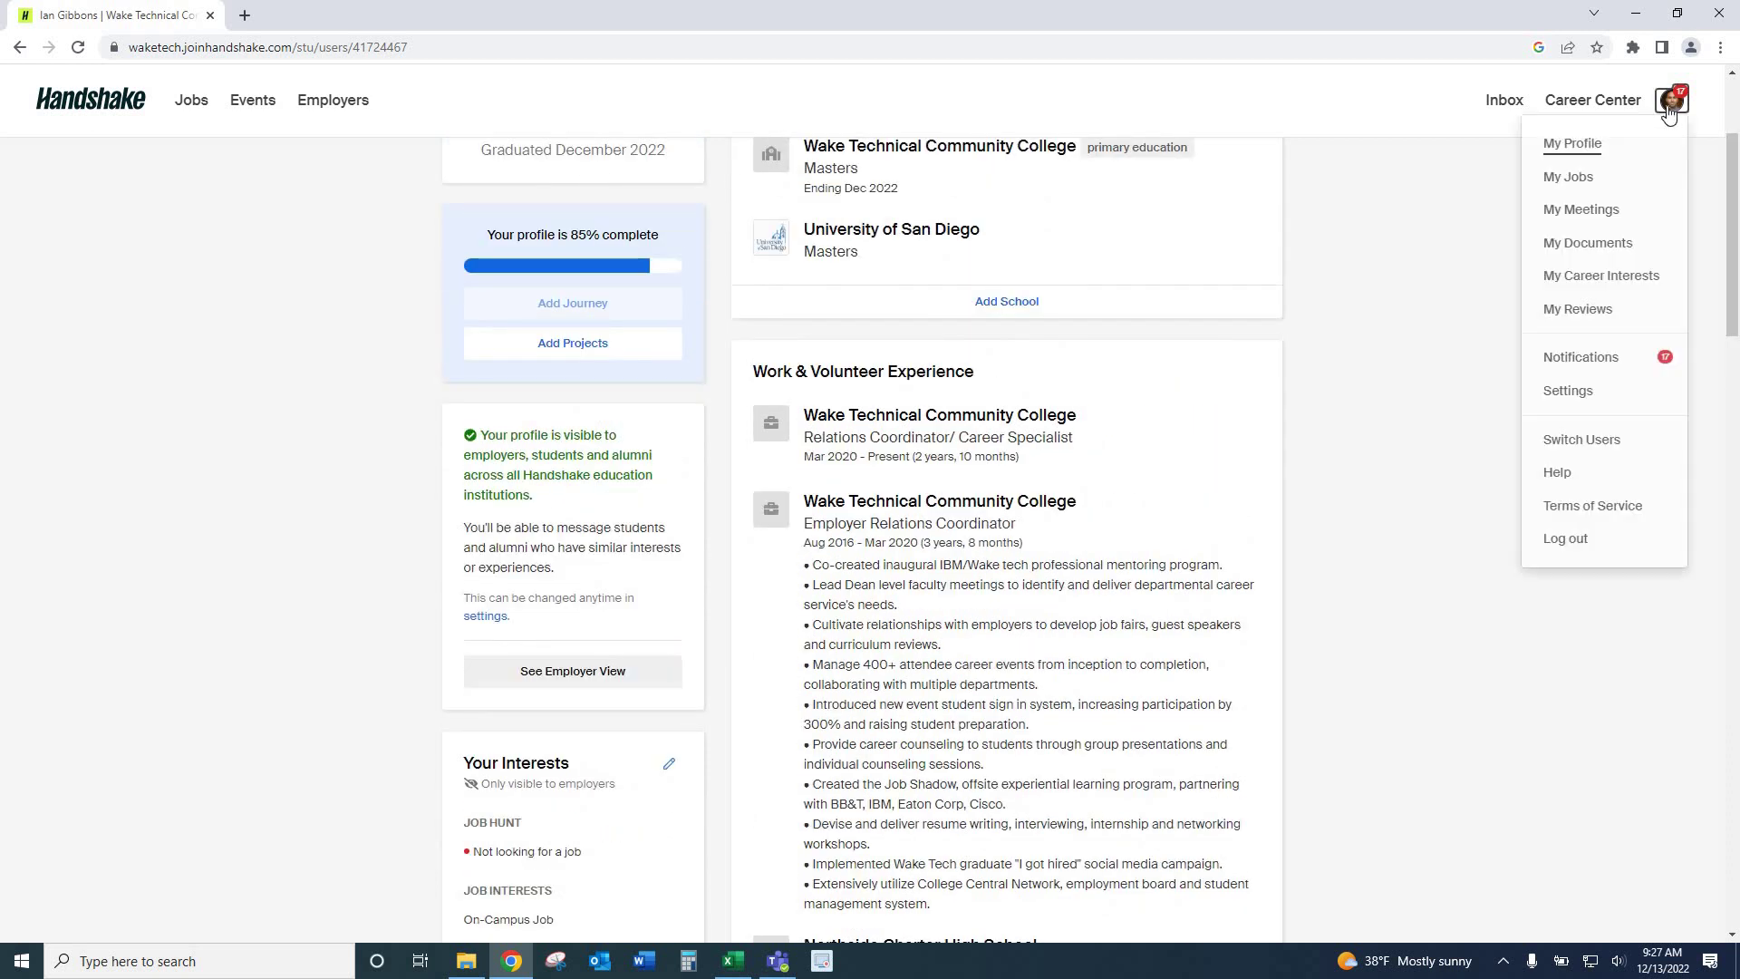
{"action": "left_click", "coordinate": [1574, 253]}
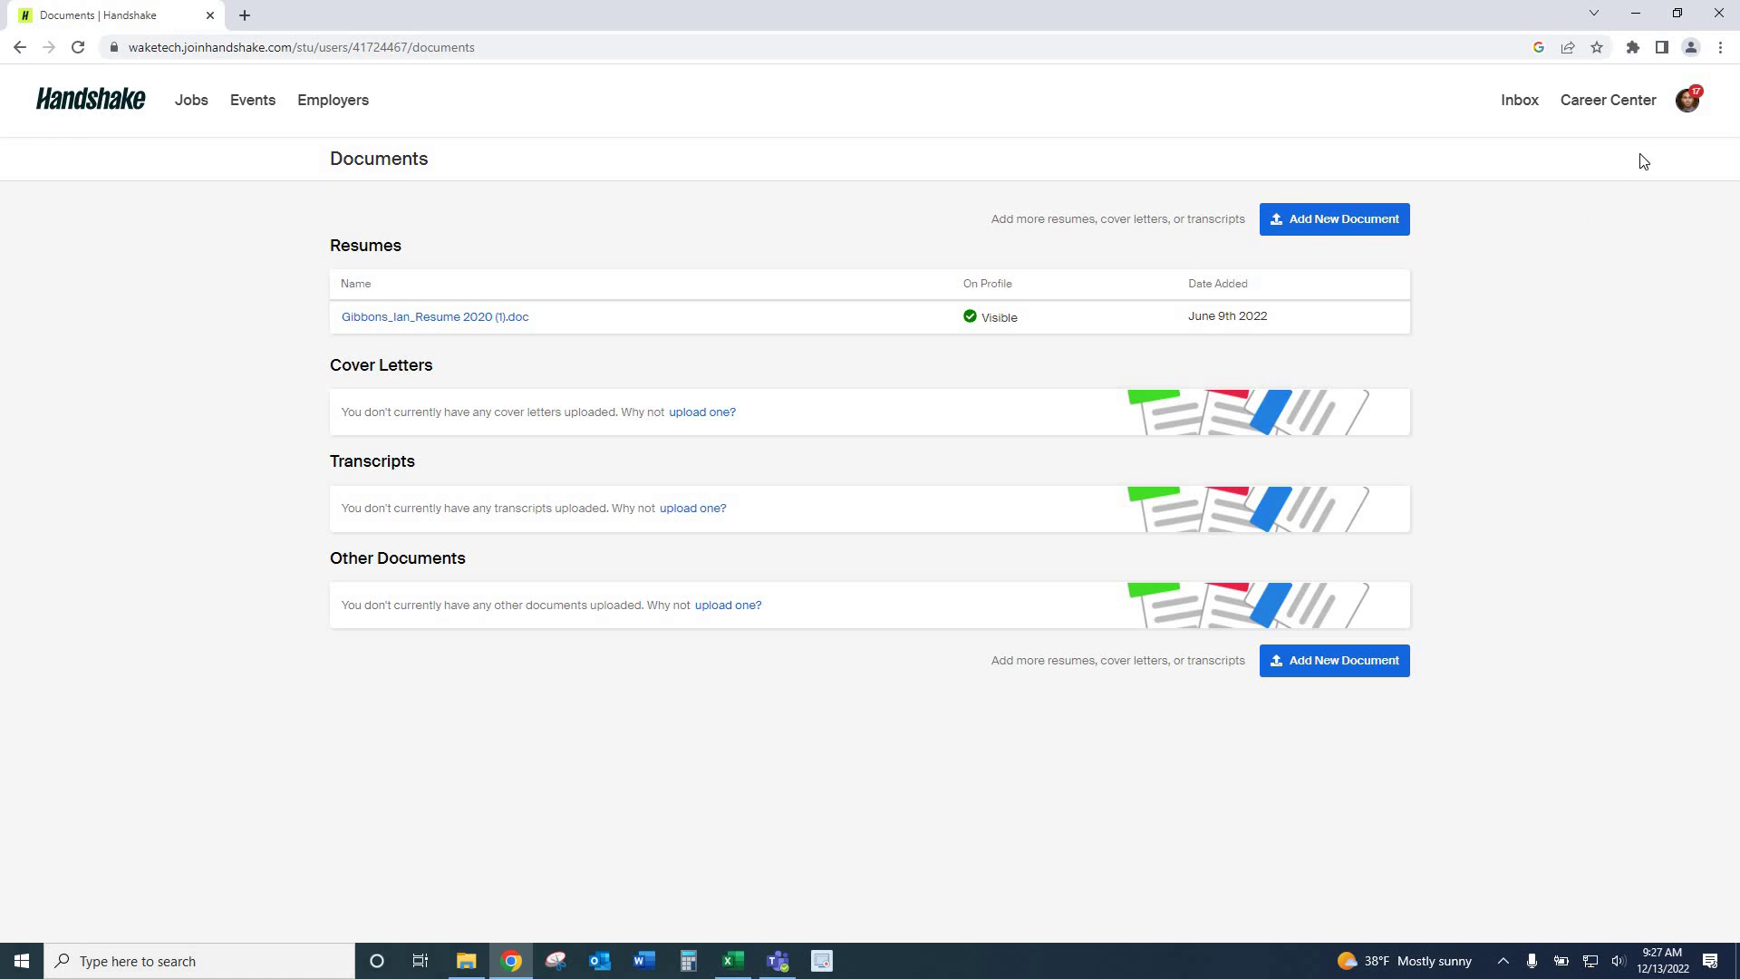
Return to the student profile and examine the profile visibility notice and the employer view option.
{"action": "left_click", "coordinate": [1688, 99]}
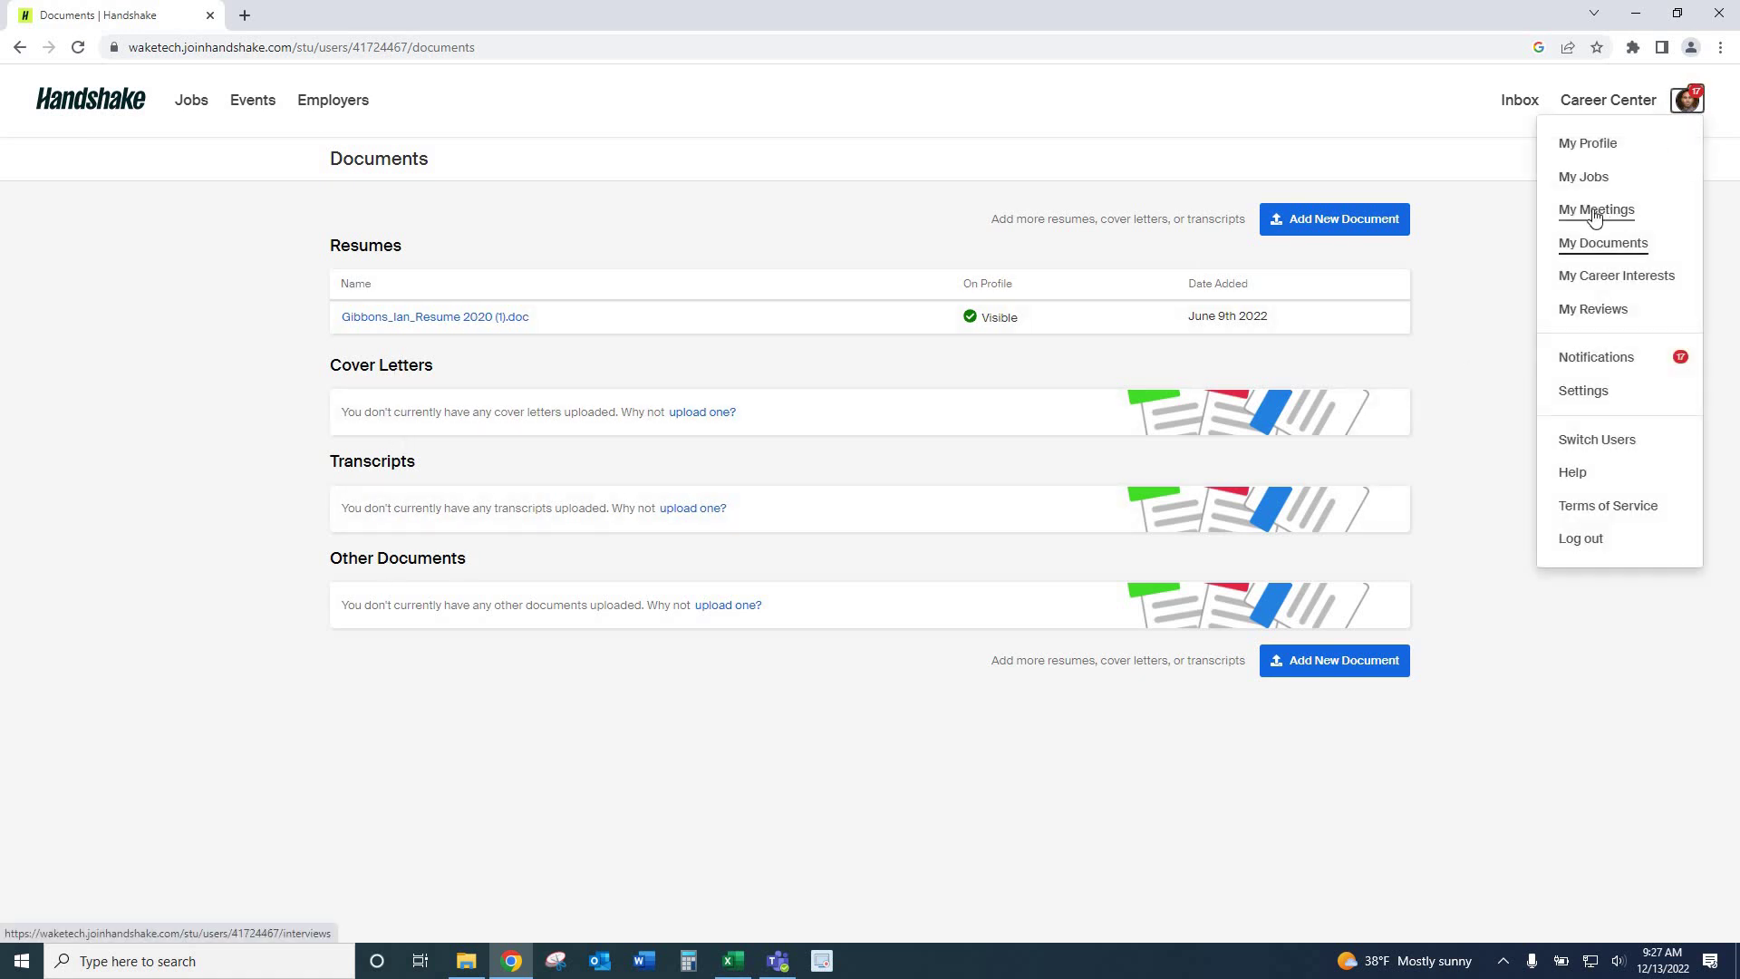
{"action": "left_click", "coordinate": [1580, 154]}
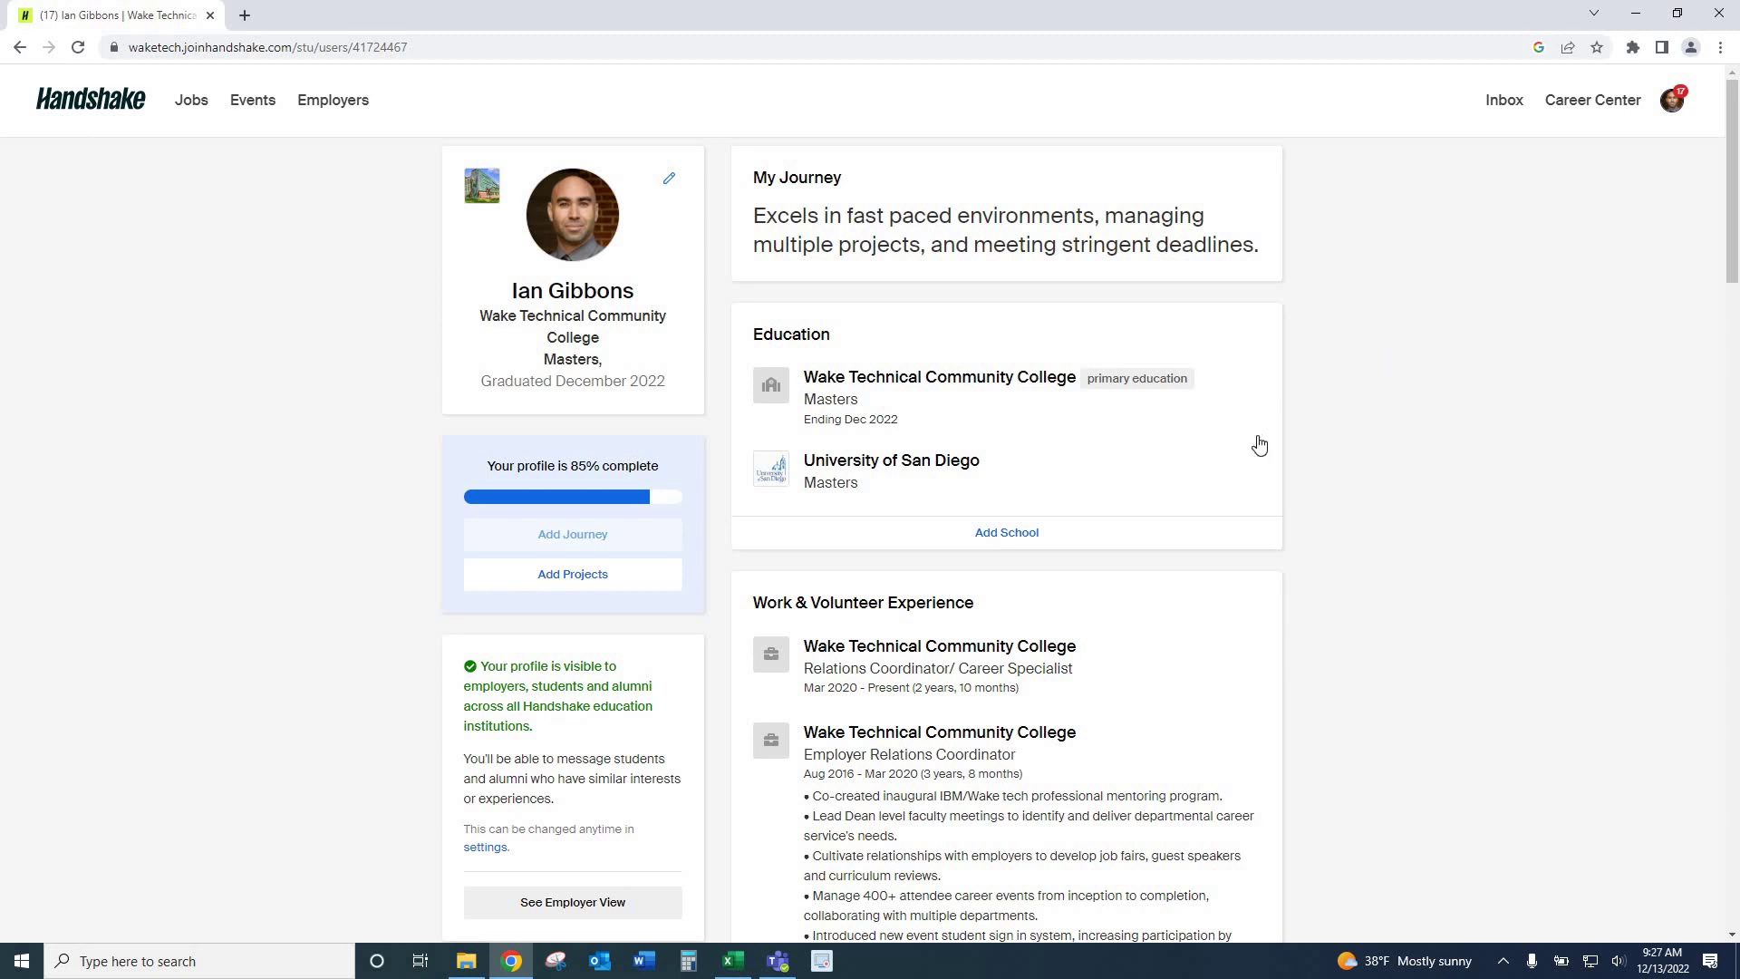
{"action": "scroll", "coordinate": [929, 519], "scroll_direction": "down", "scroll_amount": 1}
{"action": "scroll", "coordinate": [929, 518], "scroll_direction": "down", "scroll_amount": 2}
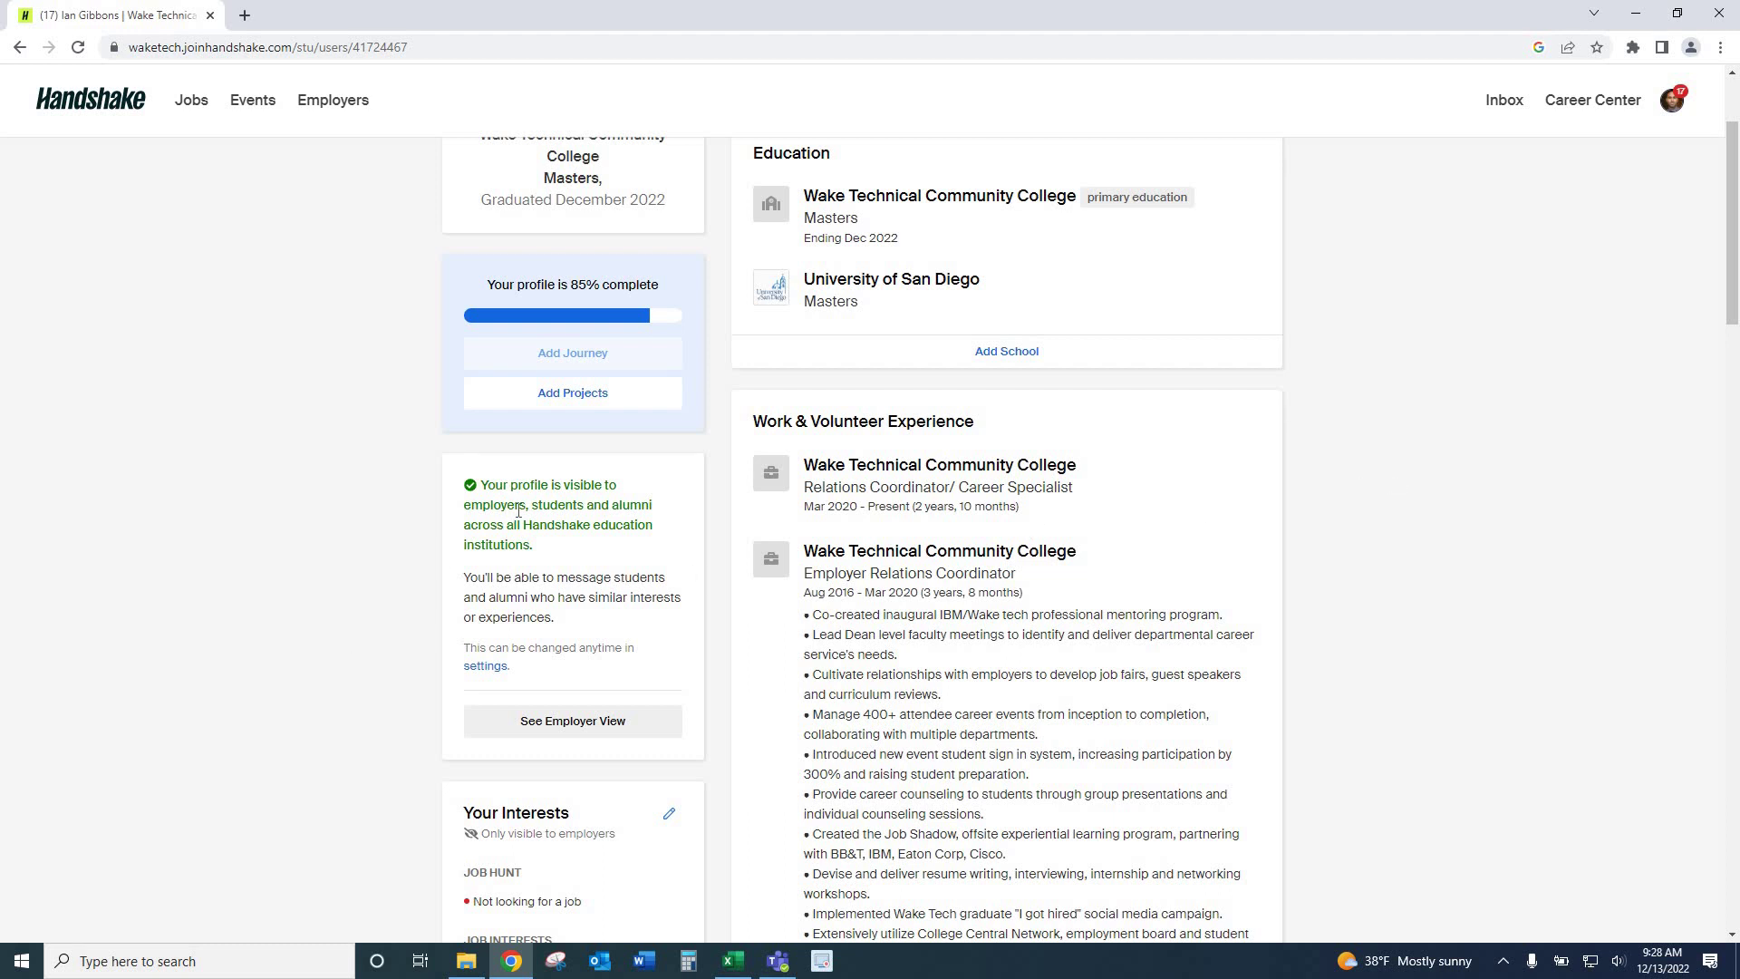
{"action": "scroll", "coordinate": [518, 510], "scroll_direction": "down", "scroll_amount": 1}
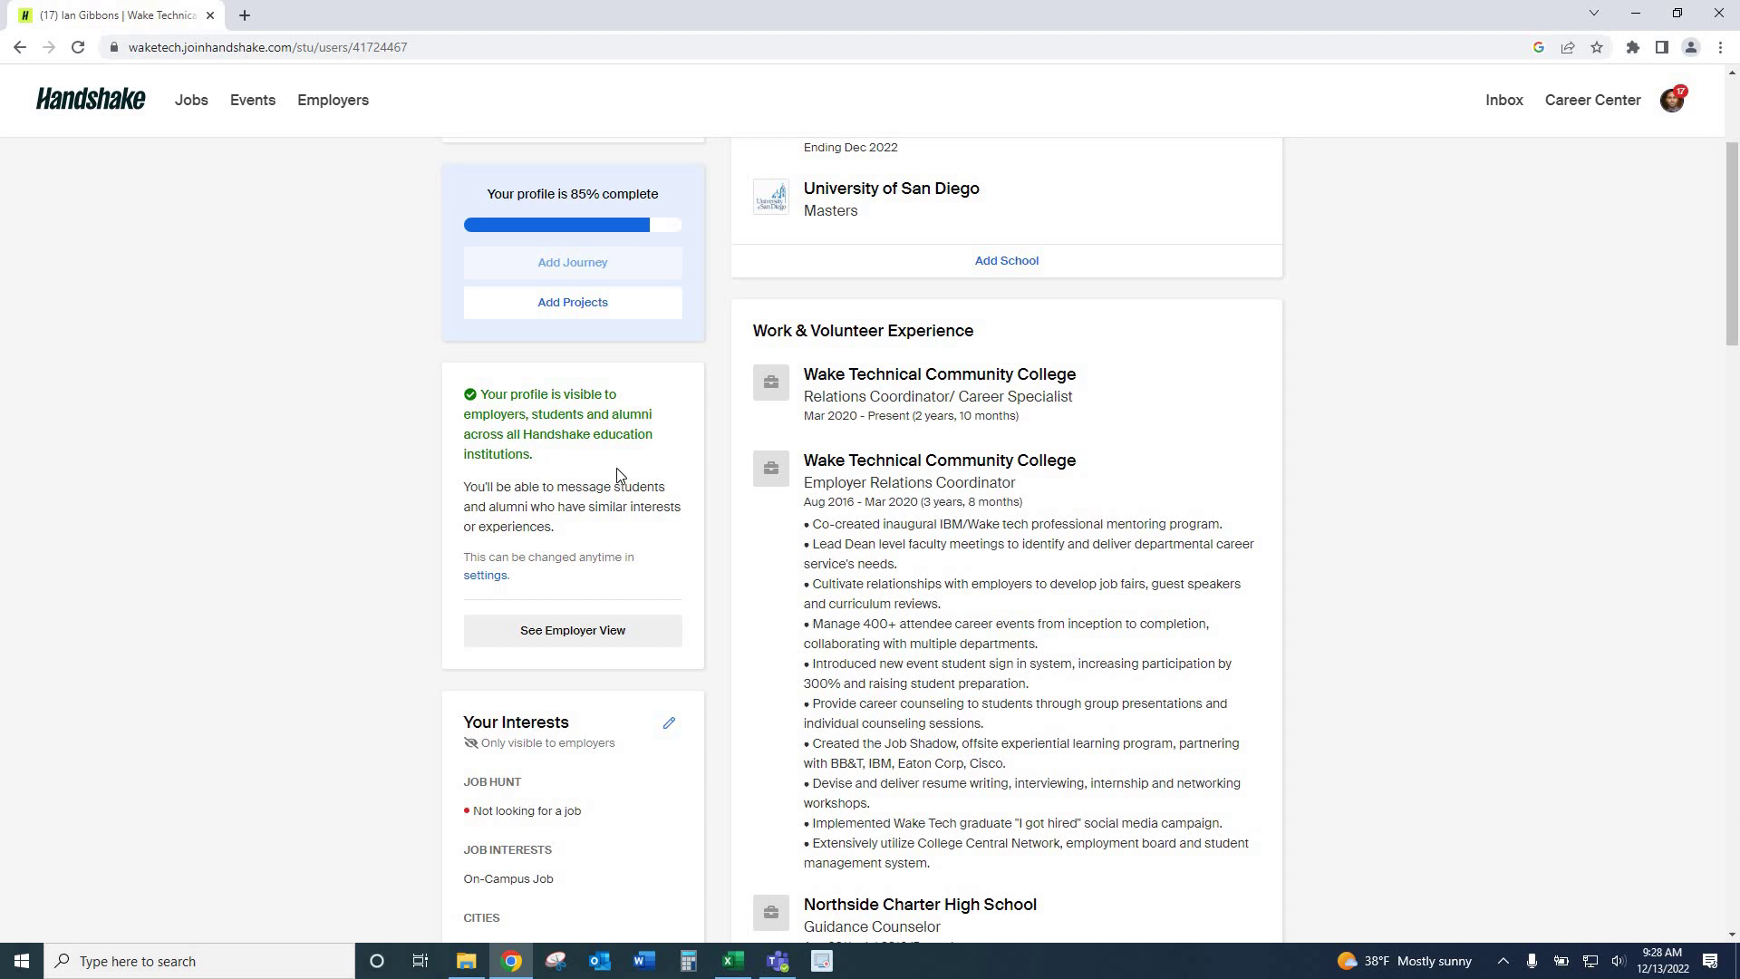
Open the Your Interests section for editing and review its job hunt, job interests, cities, roles and industries fields.
{"action": "scroll", "coordinate": [624, 426], "scroll_direction": "down", "scroll_amount": 2}
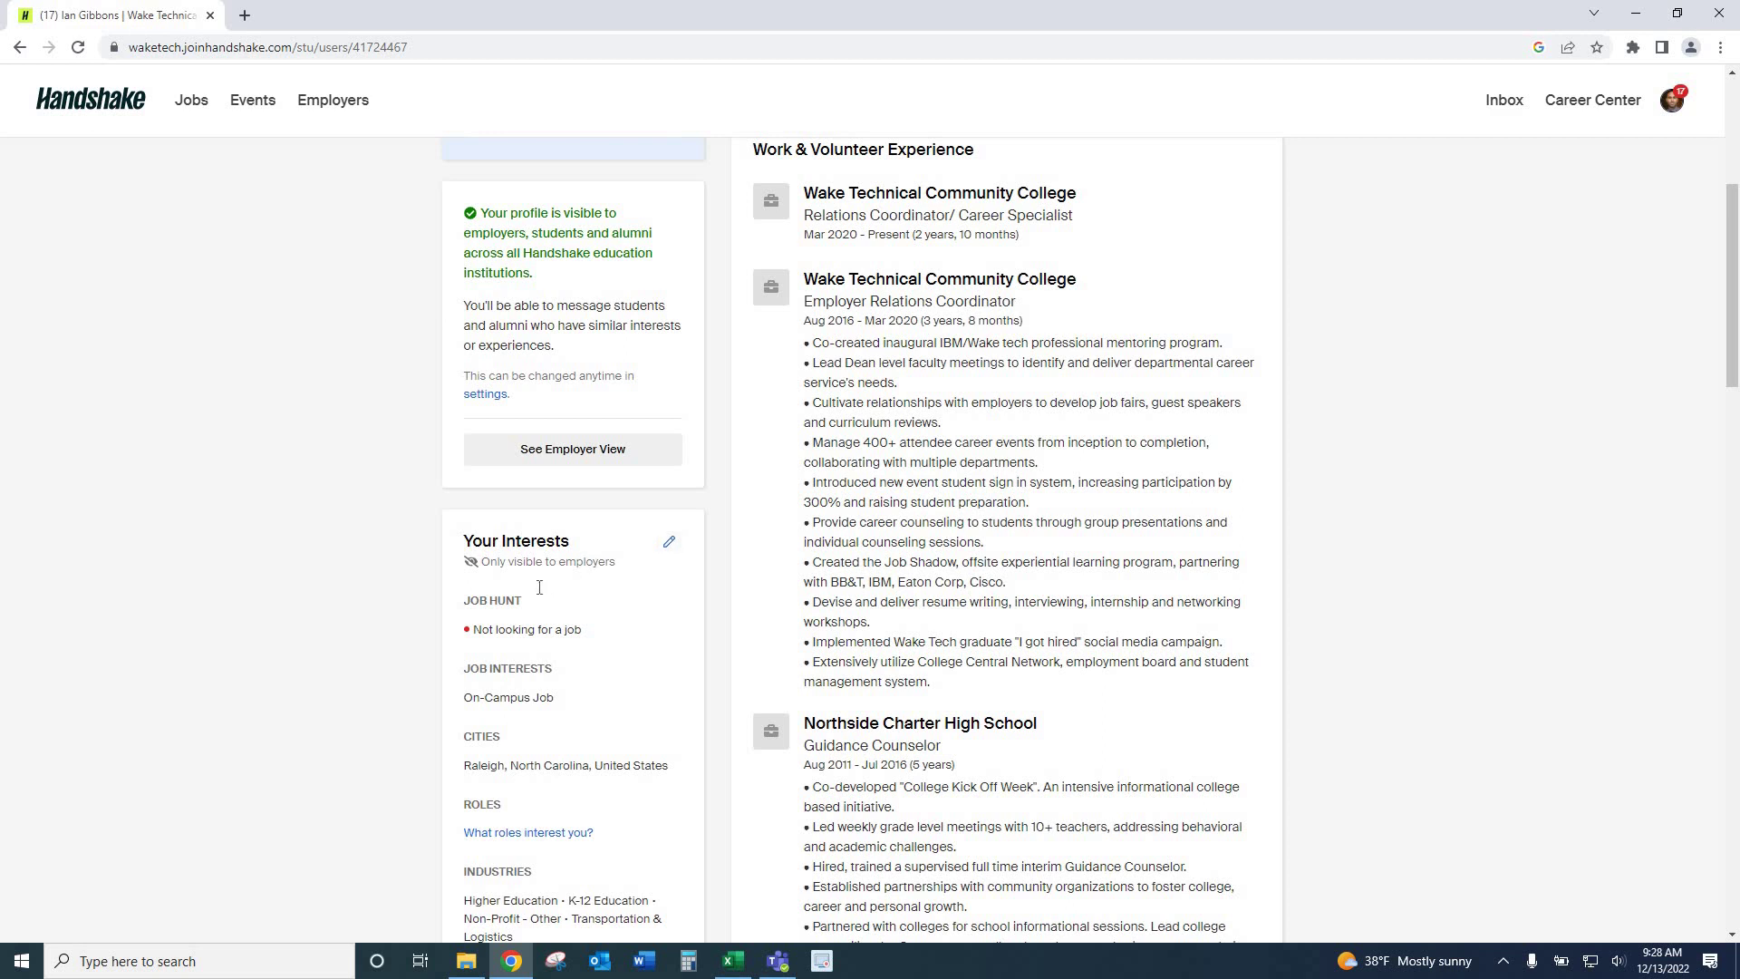
{"action": "scroll", "coordinate": [539, 587], "scroll_direction": "down", "scroll_amount": 2}
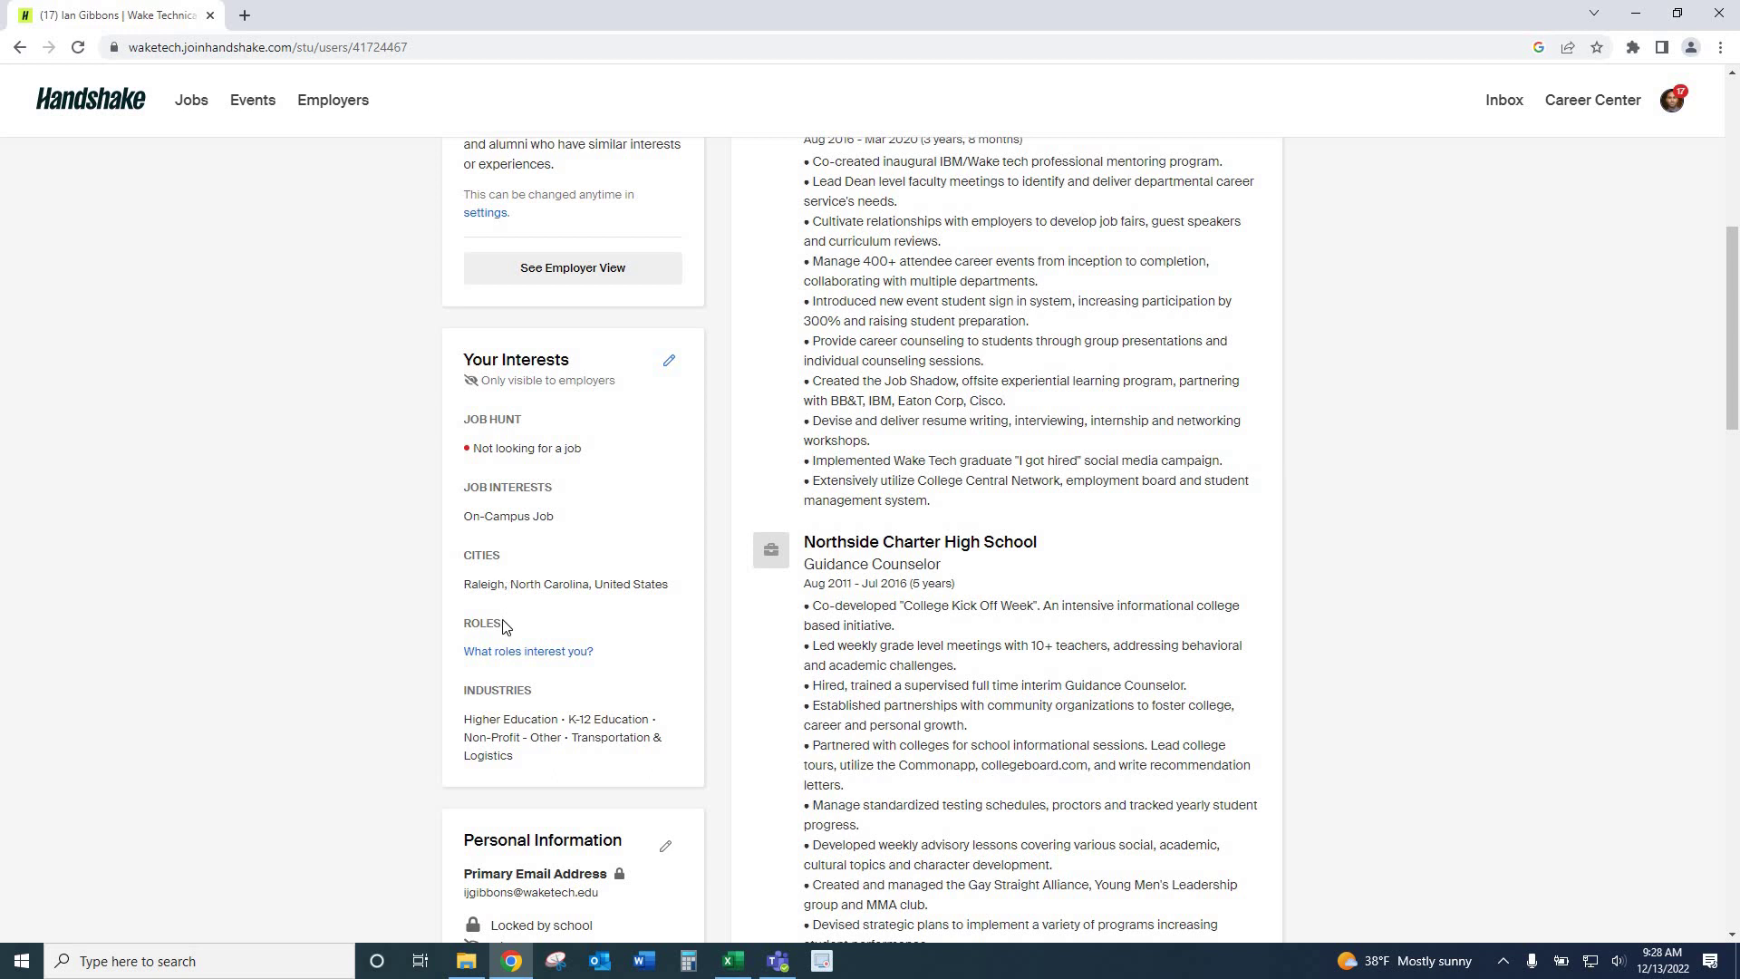
{"action": "left_click", "coordinate": [669, 361]}
{"action": "scroll", "coordinate": [567, 662], "scroll_direction": "down", "scroll_amount": 1}
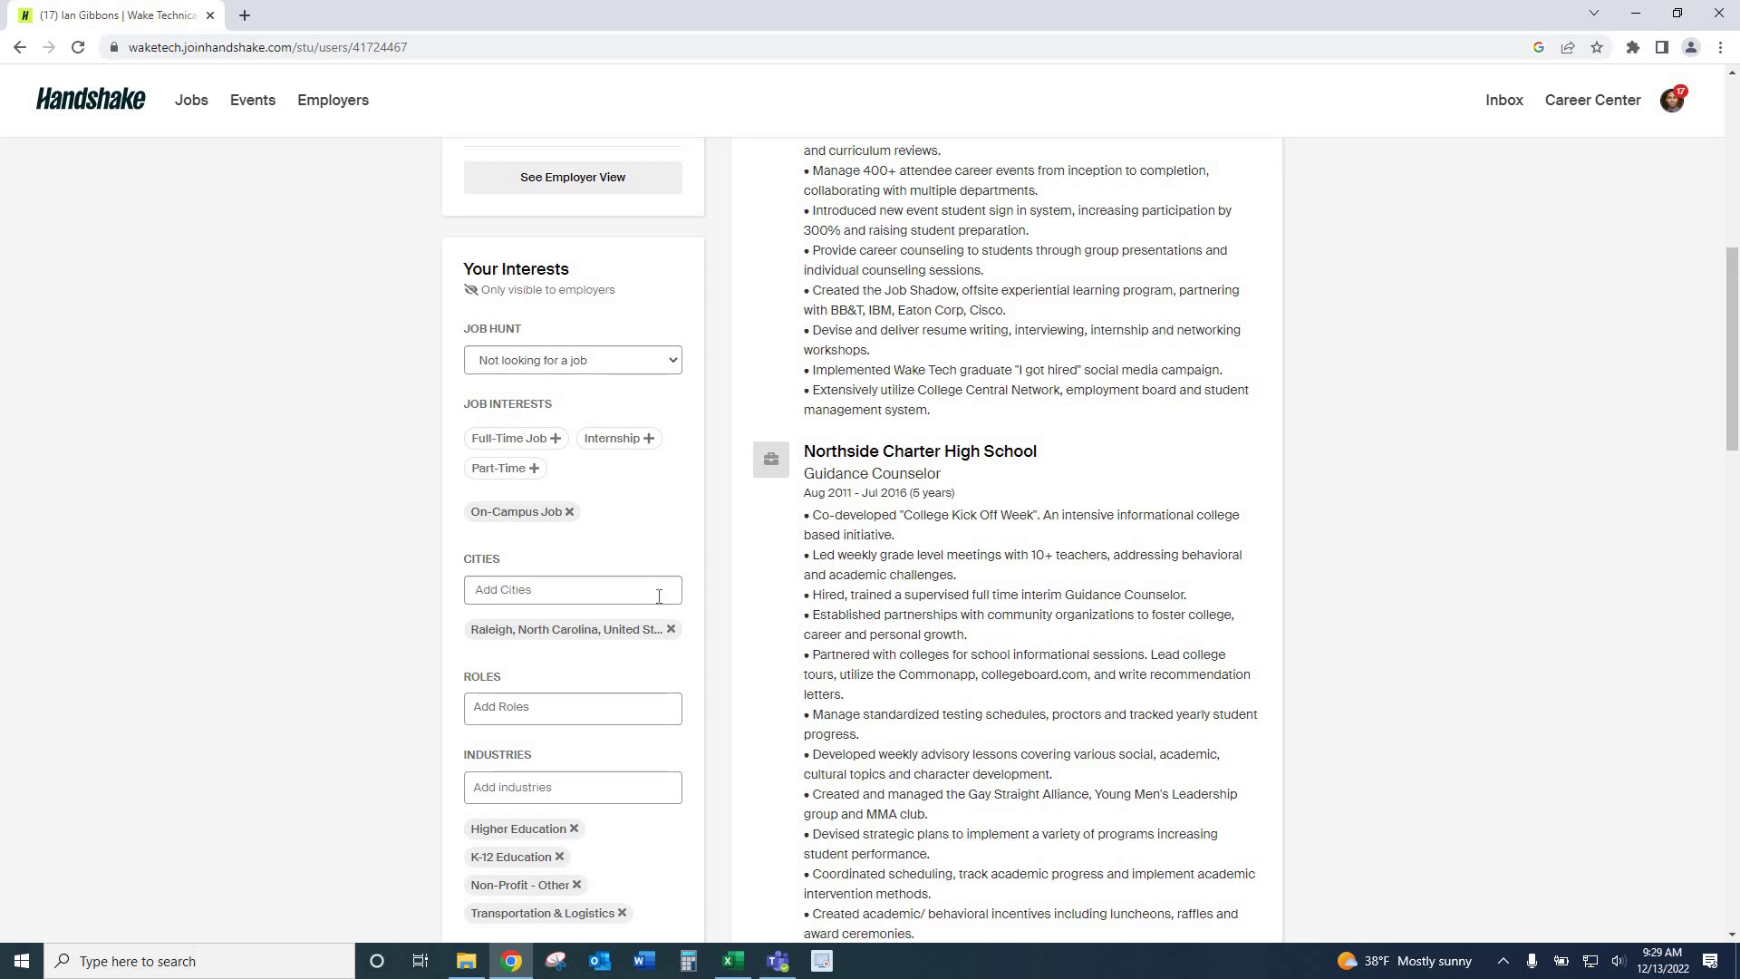
{"action": "scroll", "coordinate": [659, 596], "scroll_direction": "down", "scroll_amount": 2}
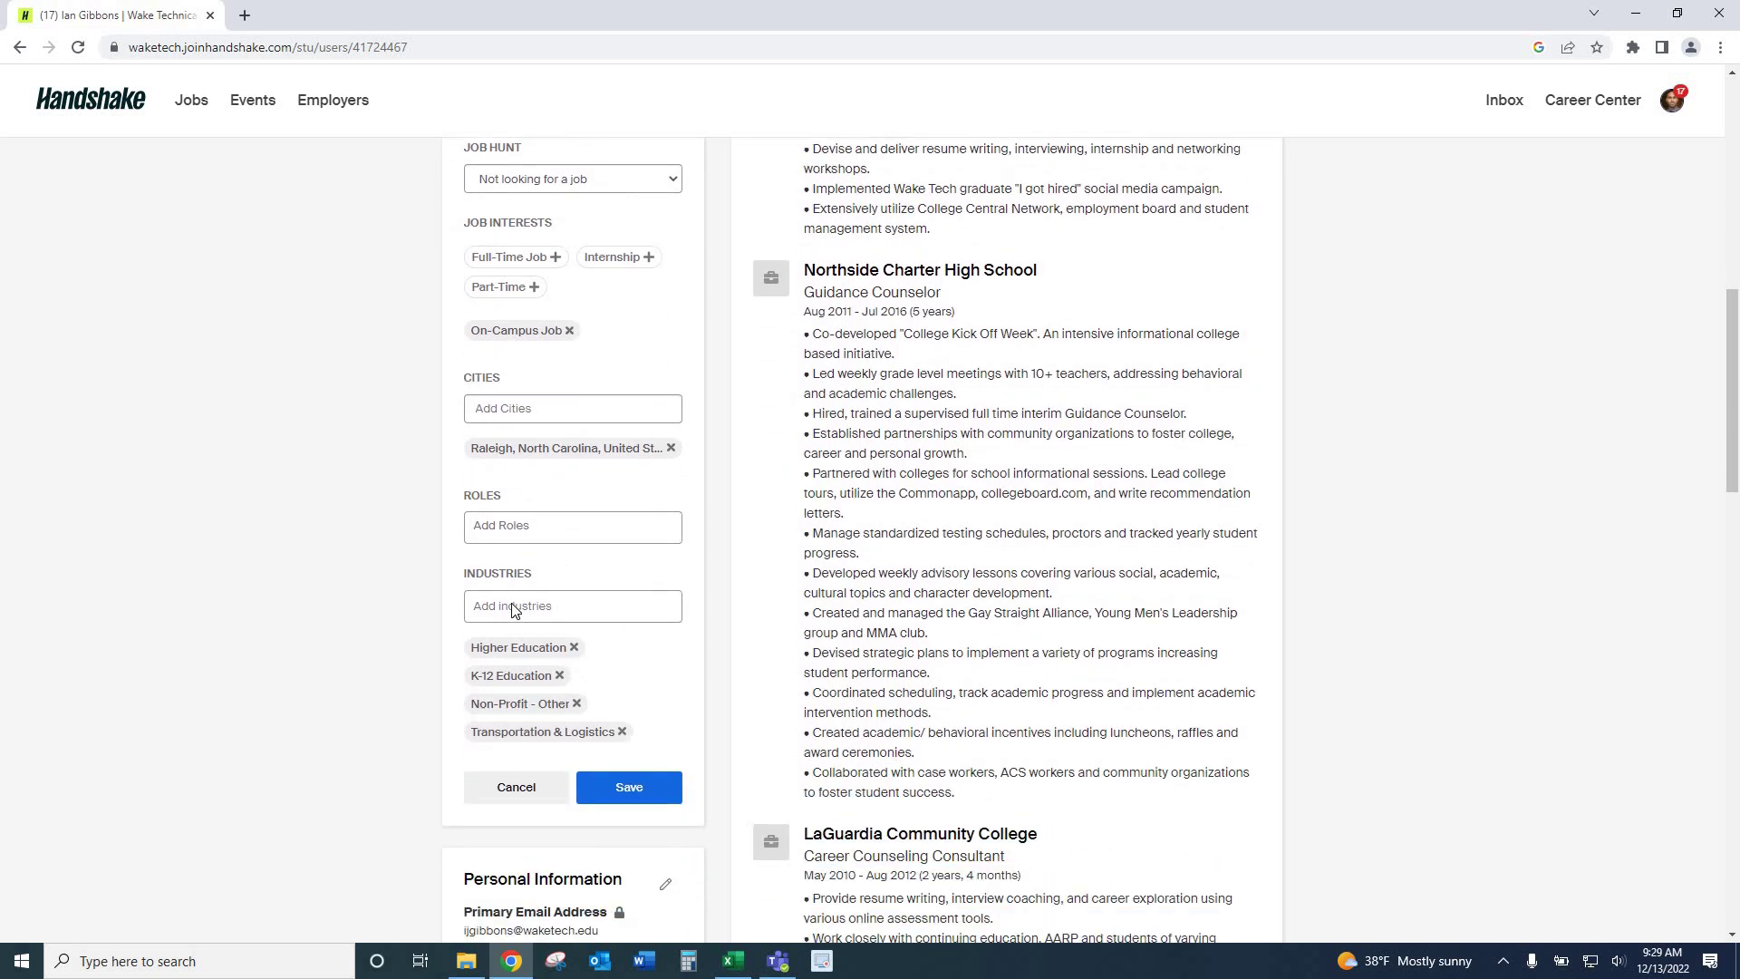
{"action": "scroll", "coordinate": [643, 607], "scroll_direction": "down", "scroll_amount": 1}
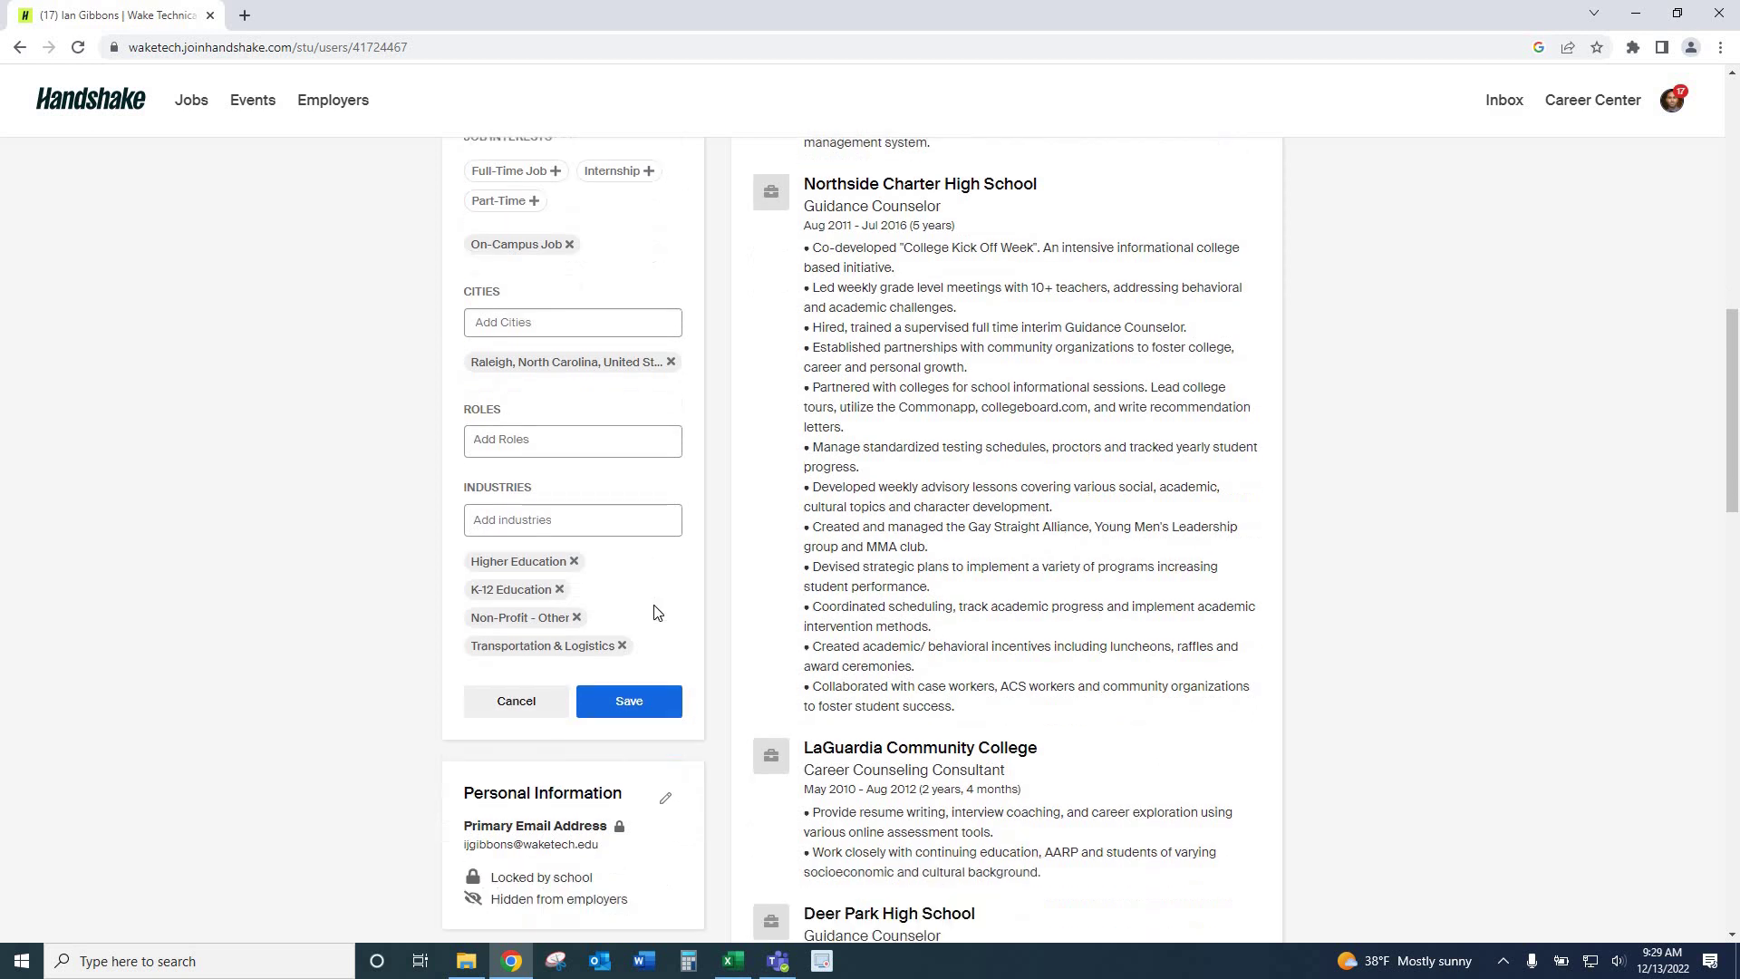
Examine the profile's Personal Information, Discover More Students, Who's Viewed My Profile and Skills sections.
{"action": "scroll", "coordinate": [676, 617], "scroll_direction": "down", "scroll_amount": 4}
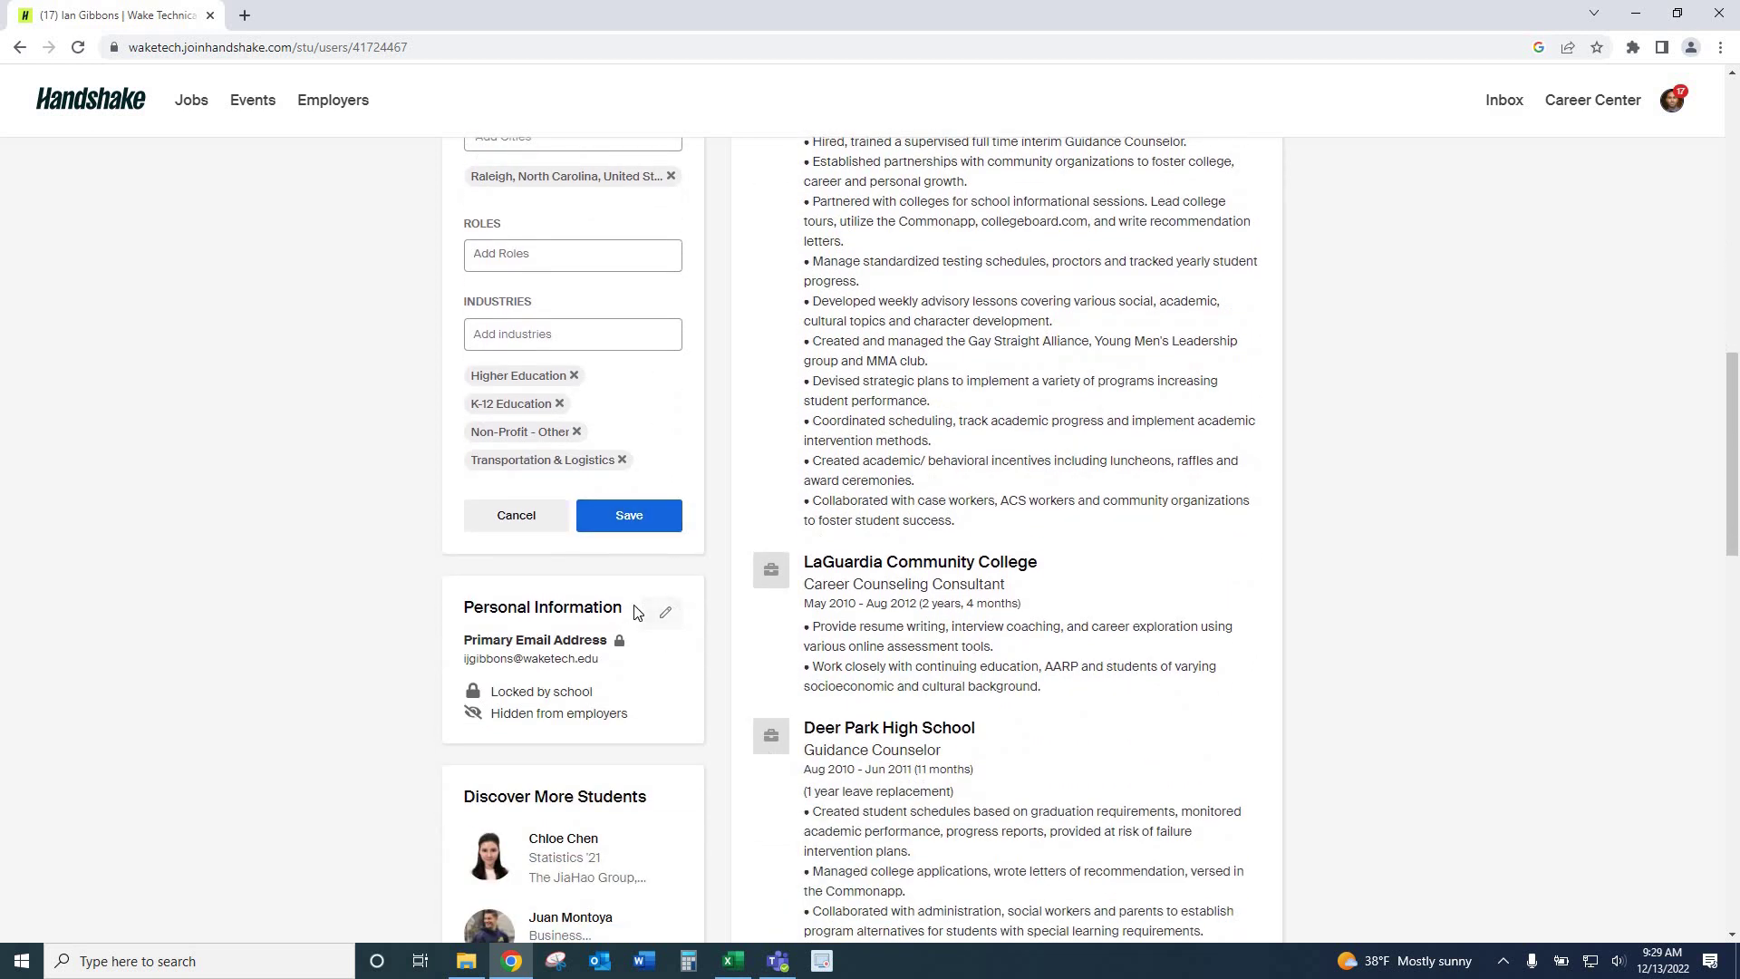
{"action": "scroll", "coordinate": [544, 634], "scroll_direction": "down", "scroll_amount": 1}
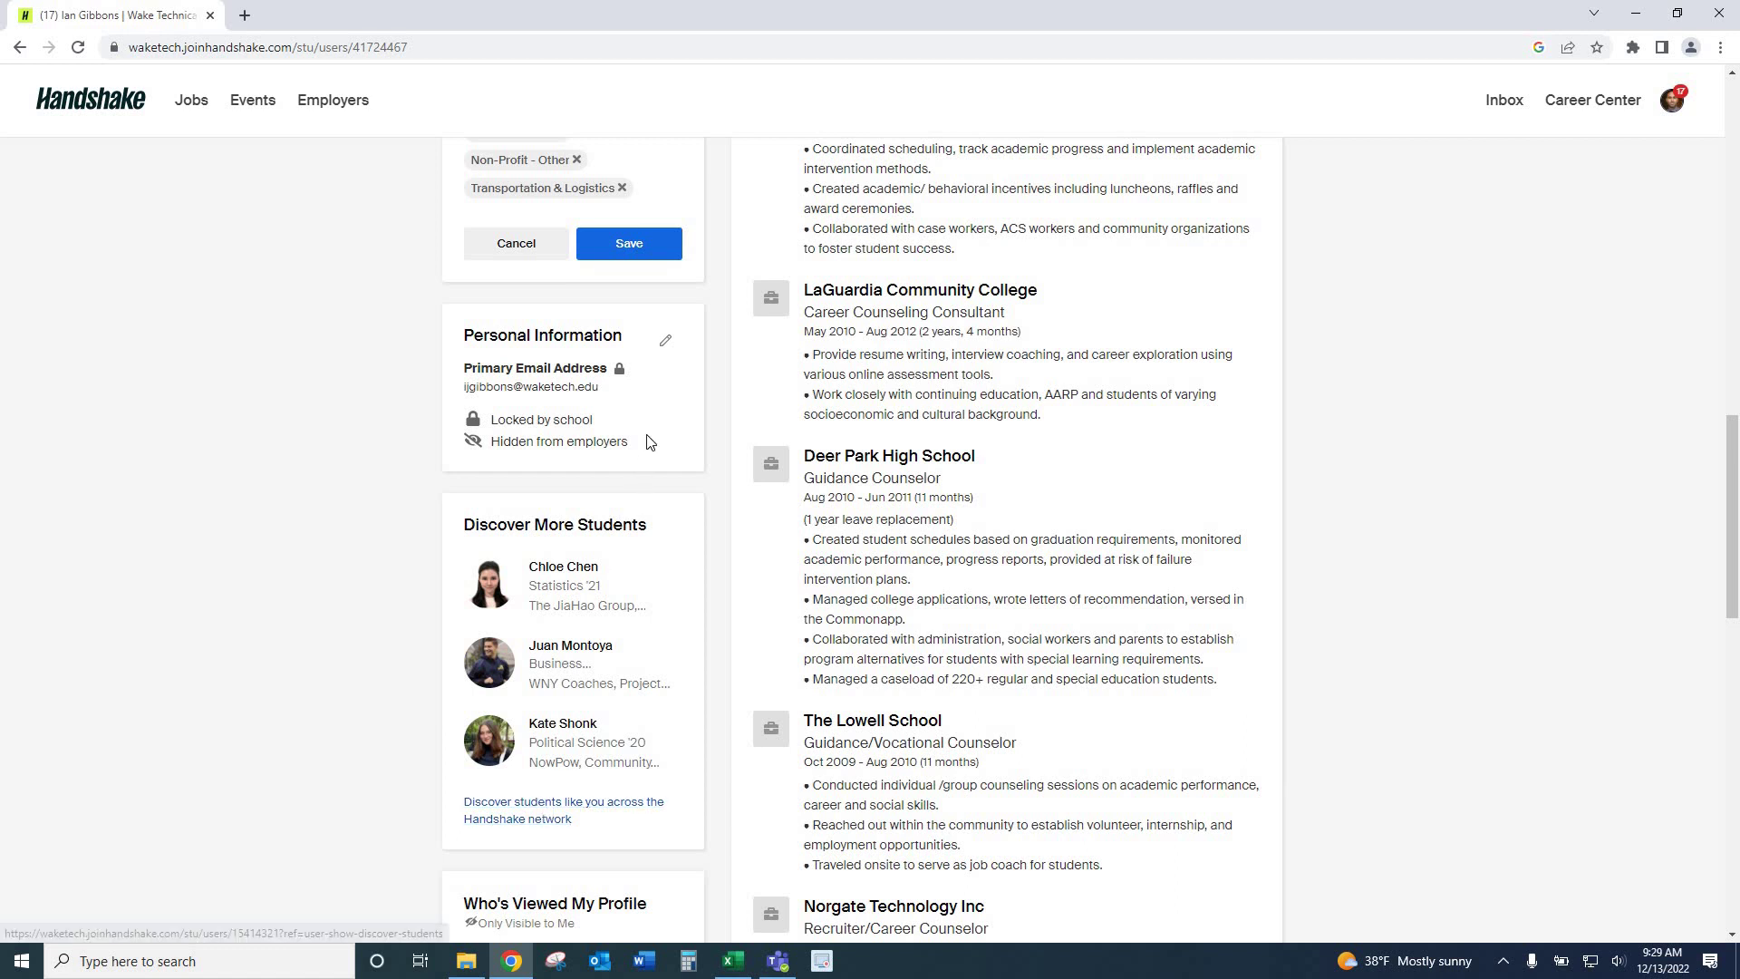
{"action": "scroll", "coordinate": [654, 340], "scroll_direction": "up", "scroll_amount": 1}
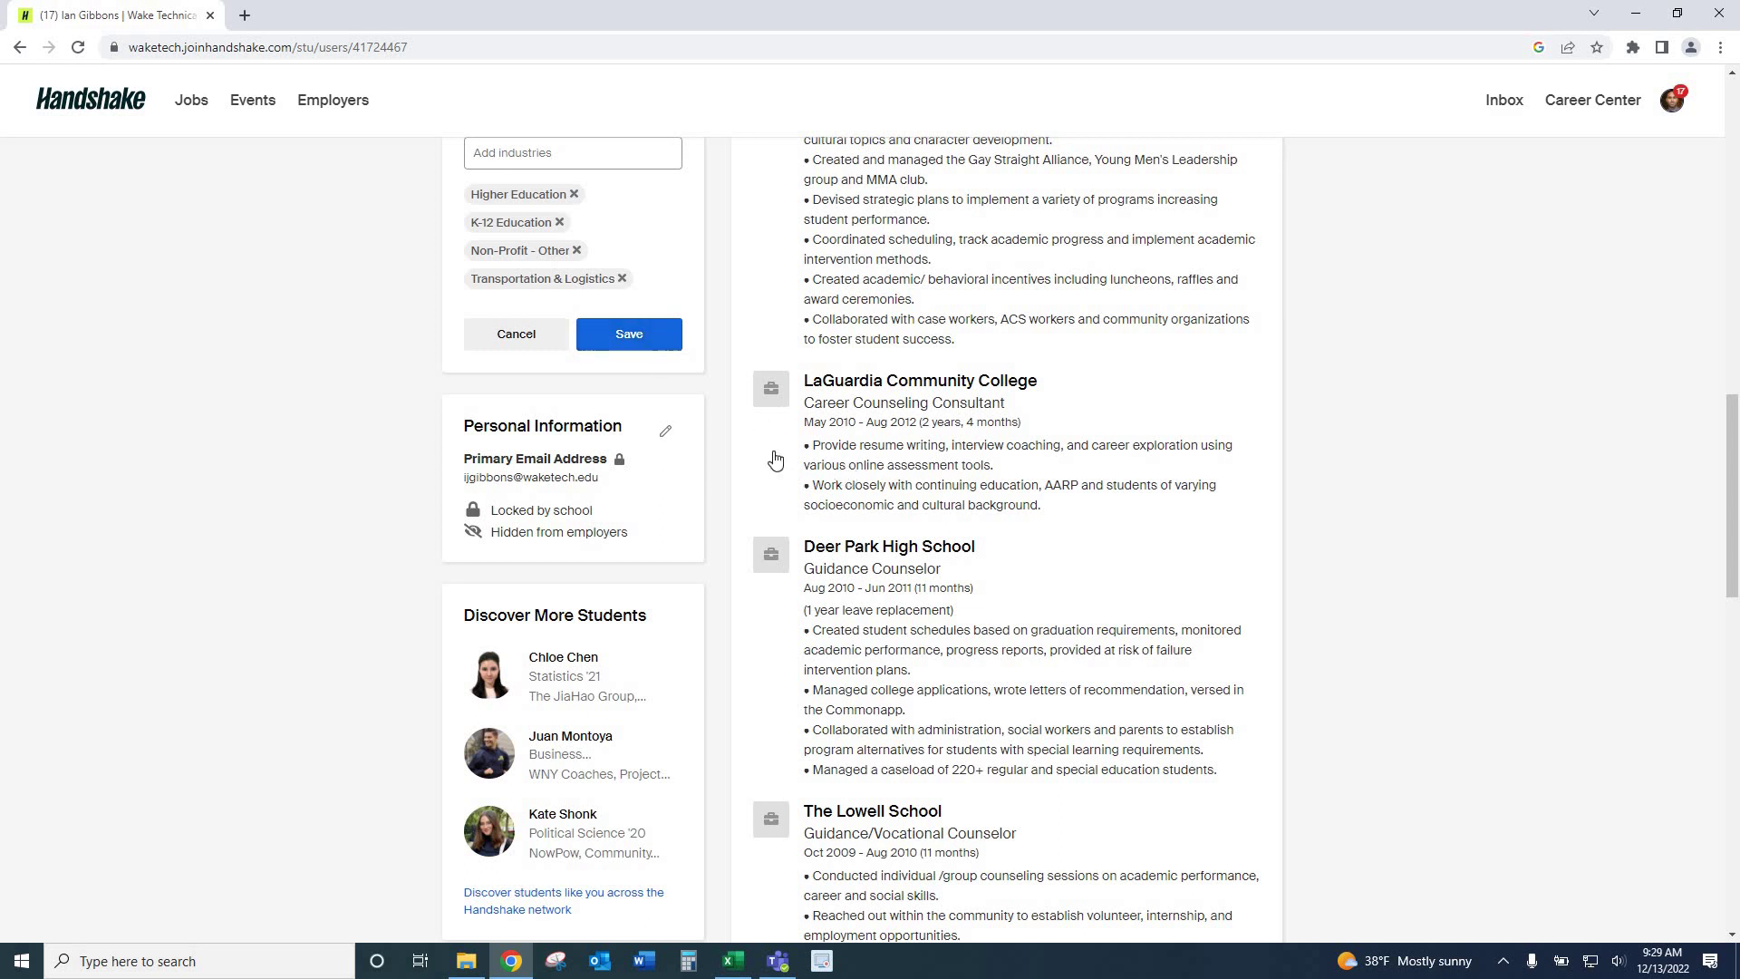
{"action": "scroll", "coordinate": [680, 417], "scroll_direction": "down", "scroll_amount": 2}
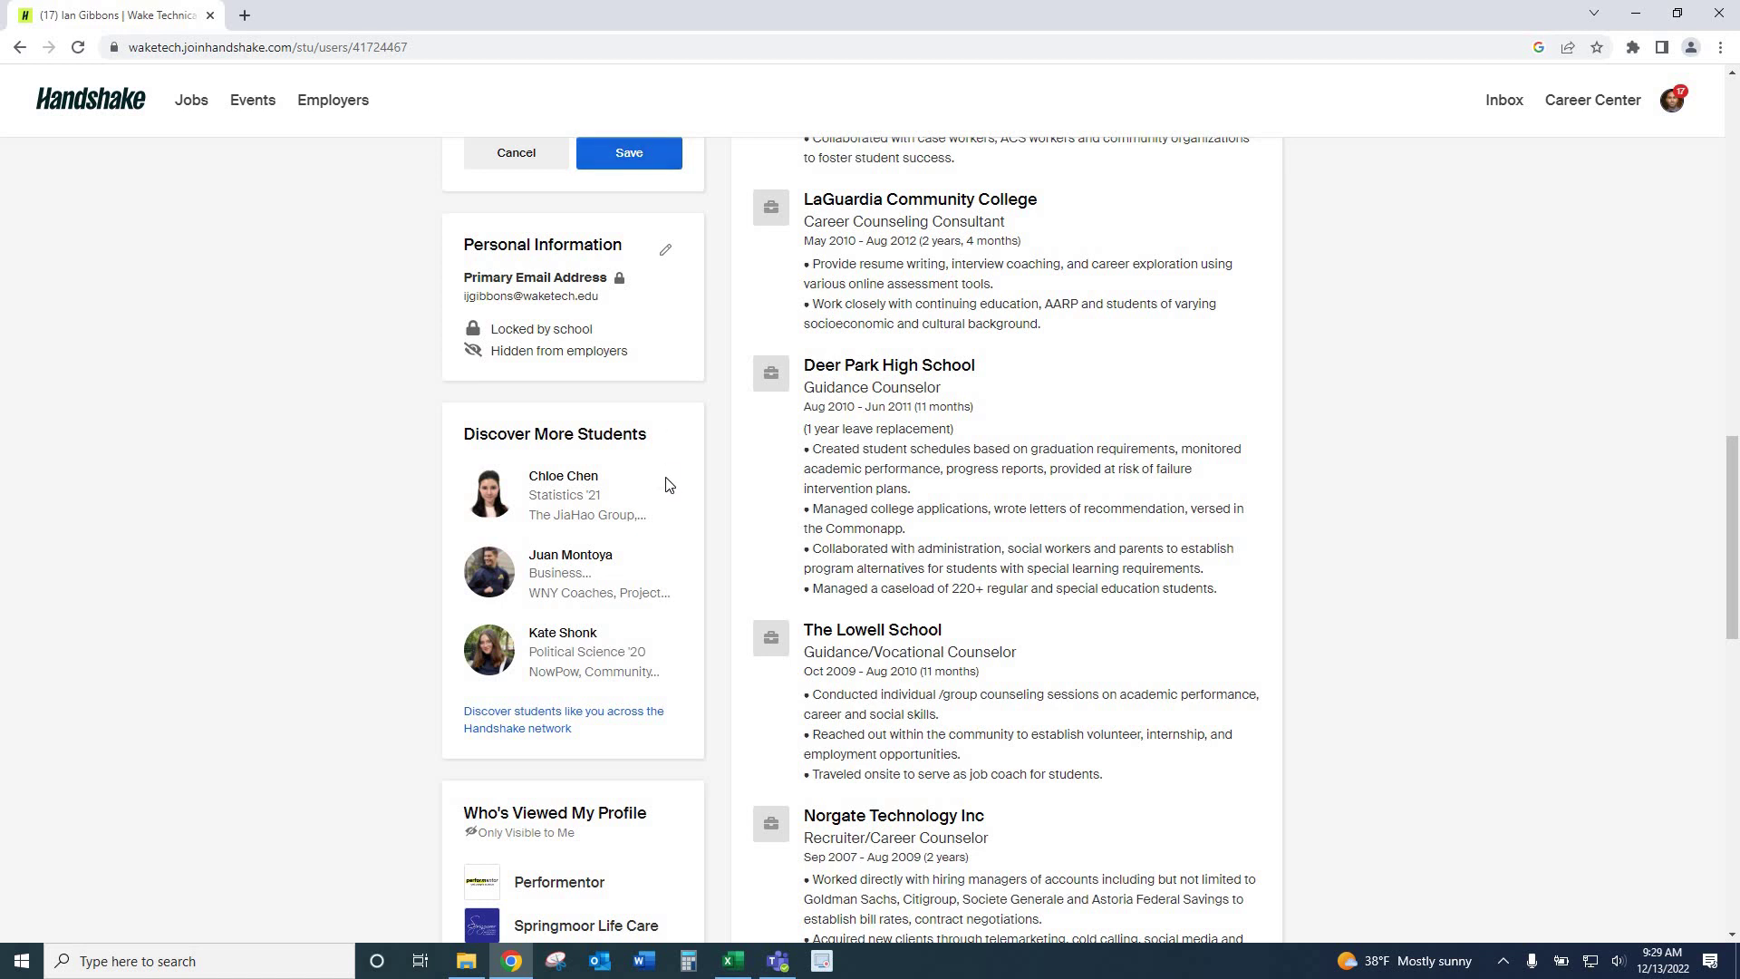
{"action": "scroll", "coordinate": [664, 485], "scroll_direction": "down", "scroll_amount": 2}
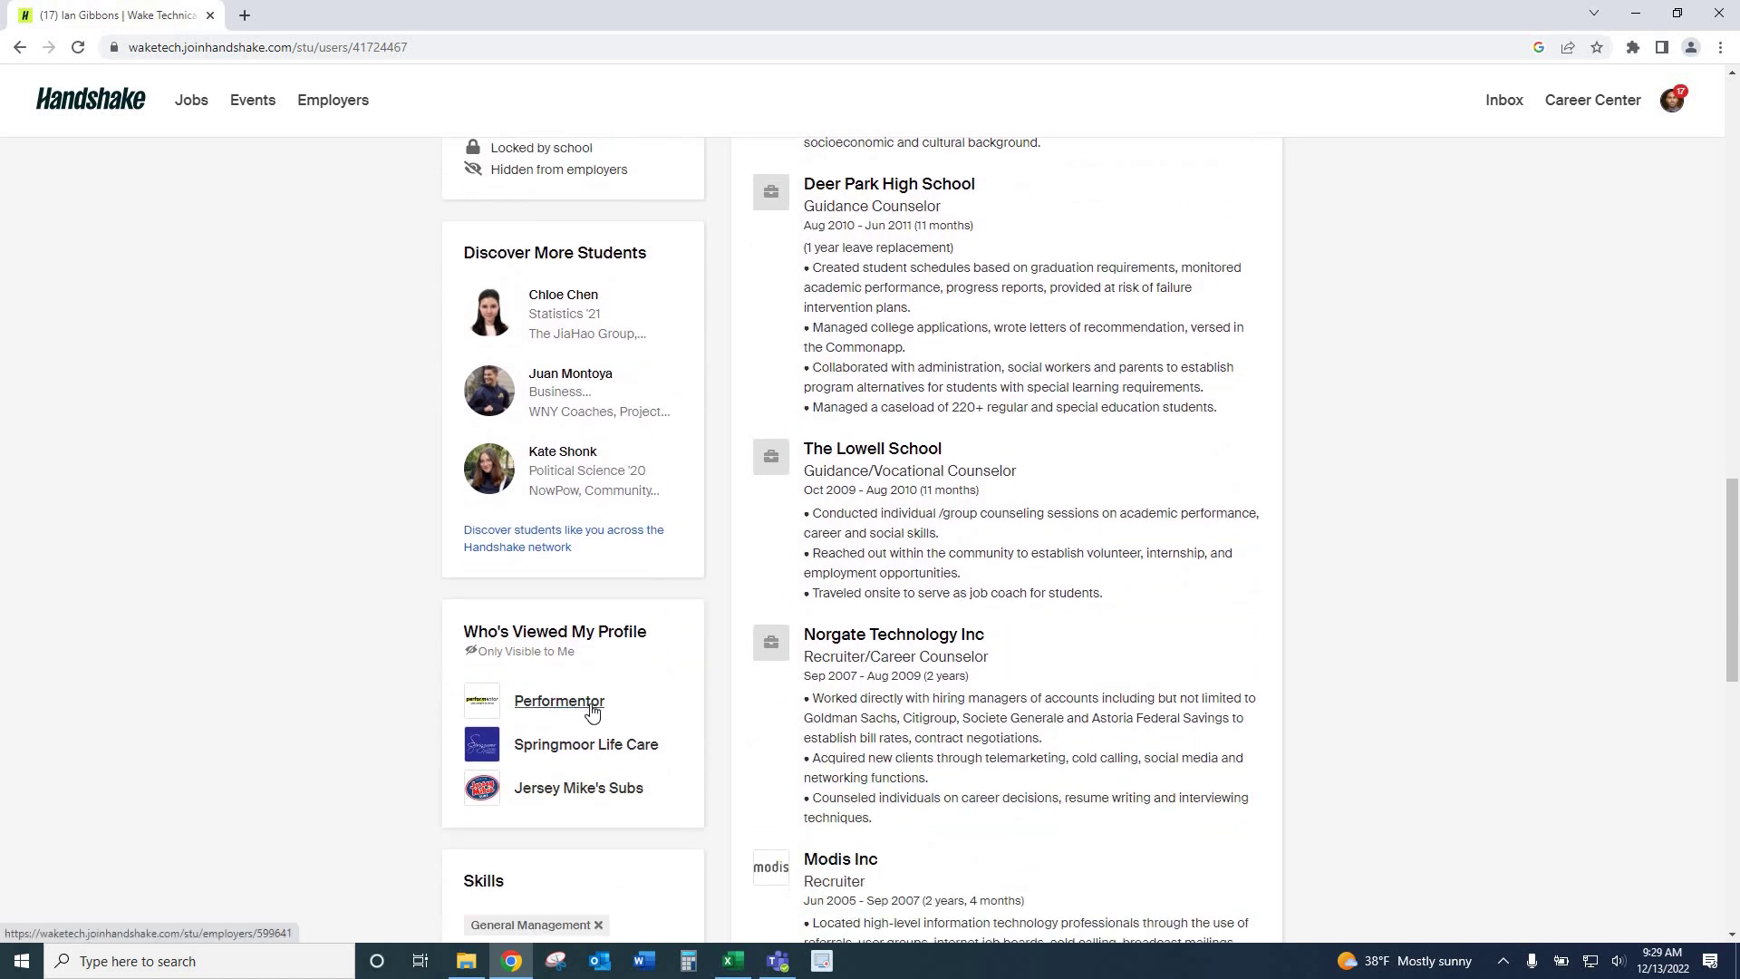
{"action": "scroll", "coordinate": [576, 703], "scroll_direction": "down", "scroll_amount": 1}
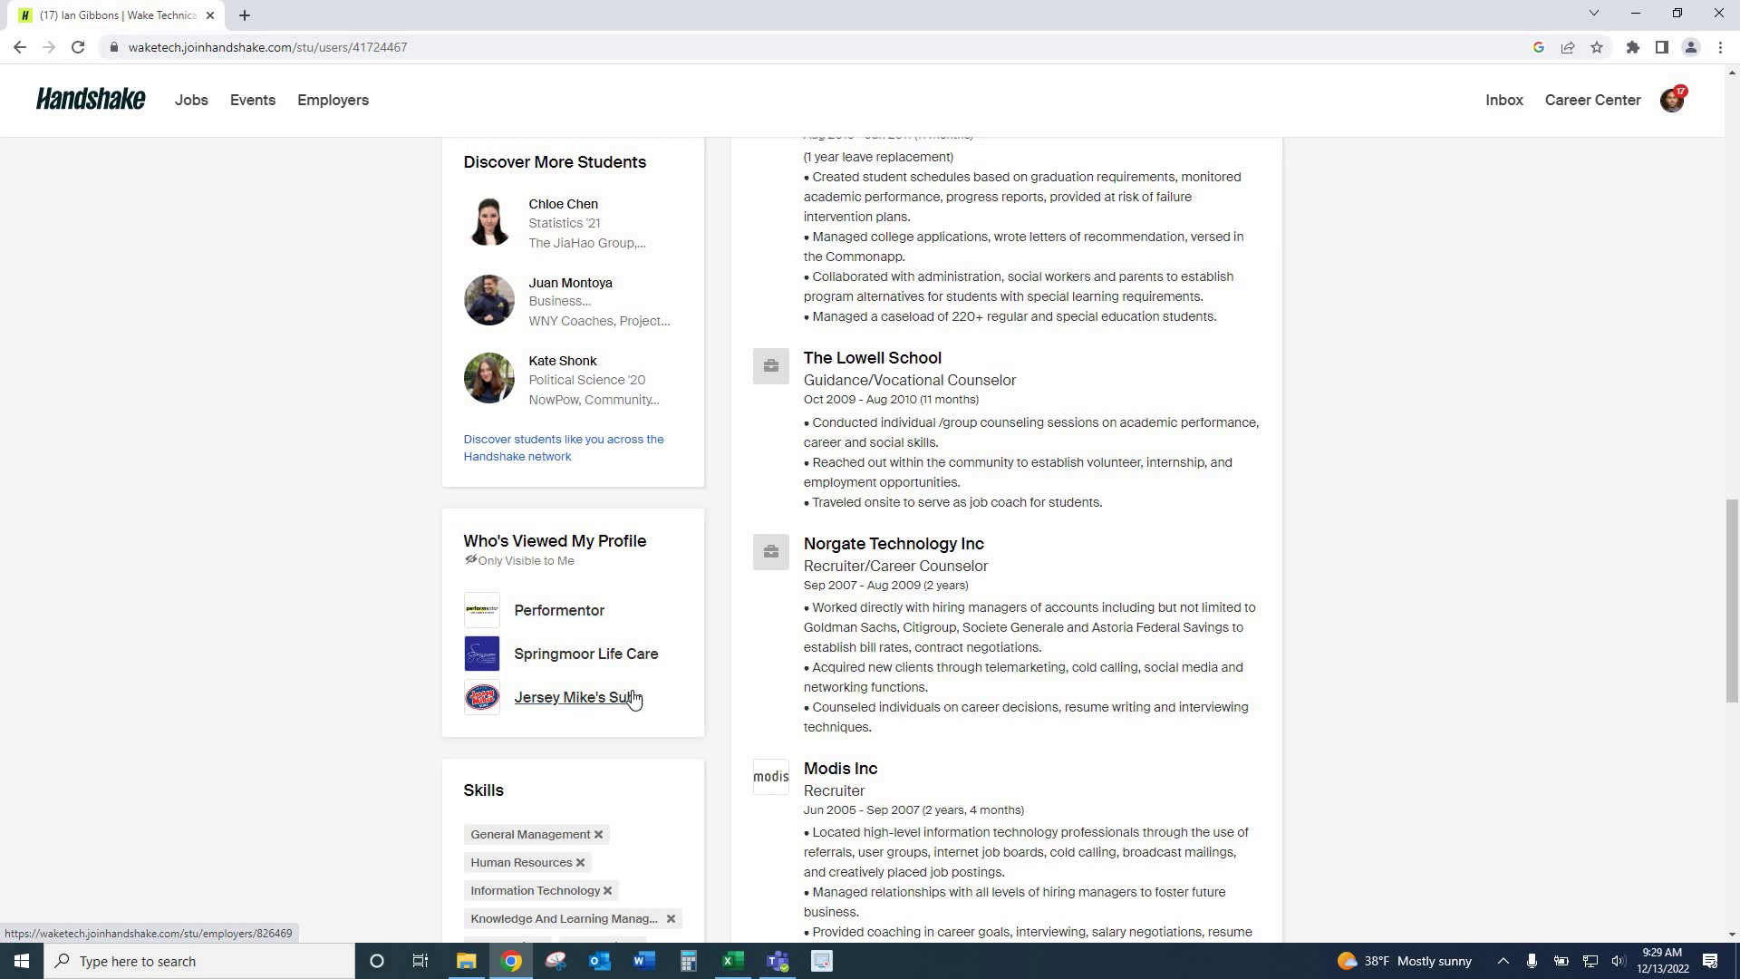
{"action": "scroll", "coordinate": [673, 699], "scroll_direction": "down", "scroll_amount": 2}
{"action": "scroll", "coordinate": [674, 697], "scroll_direction": "down", "scroll_amount": 1}
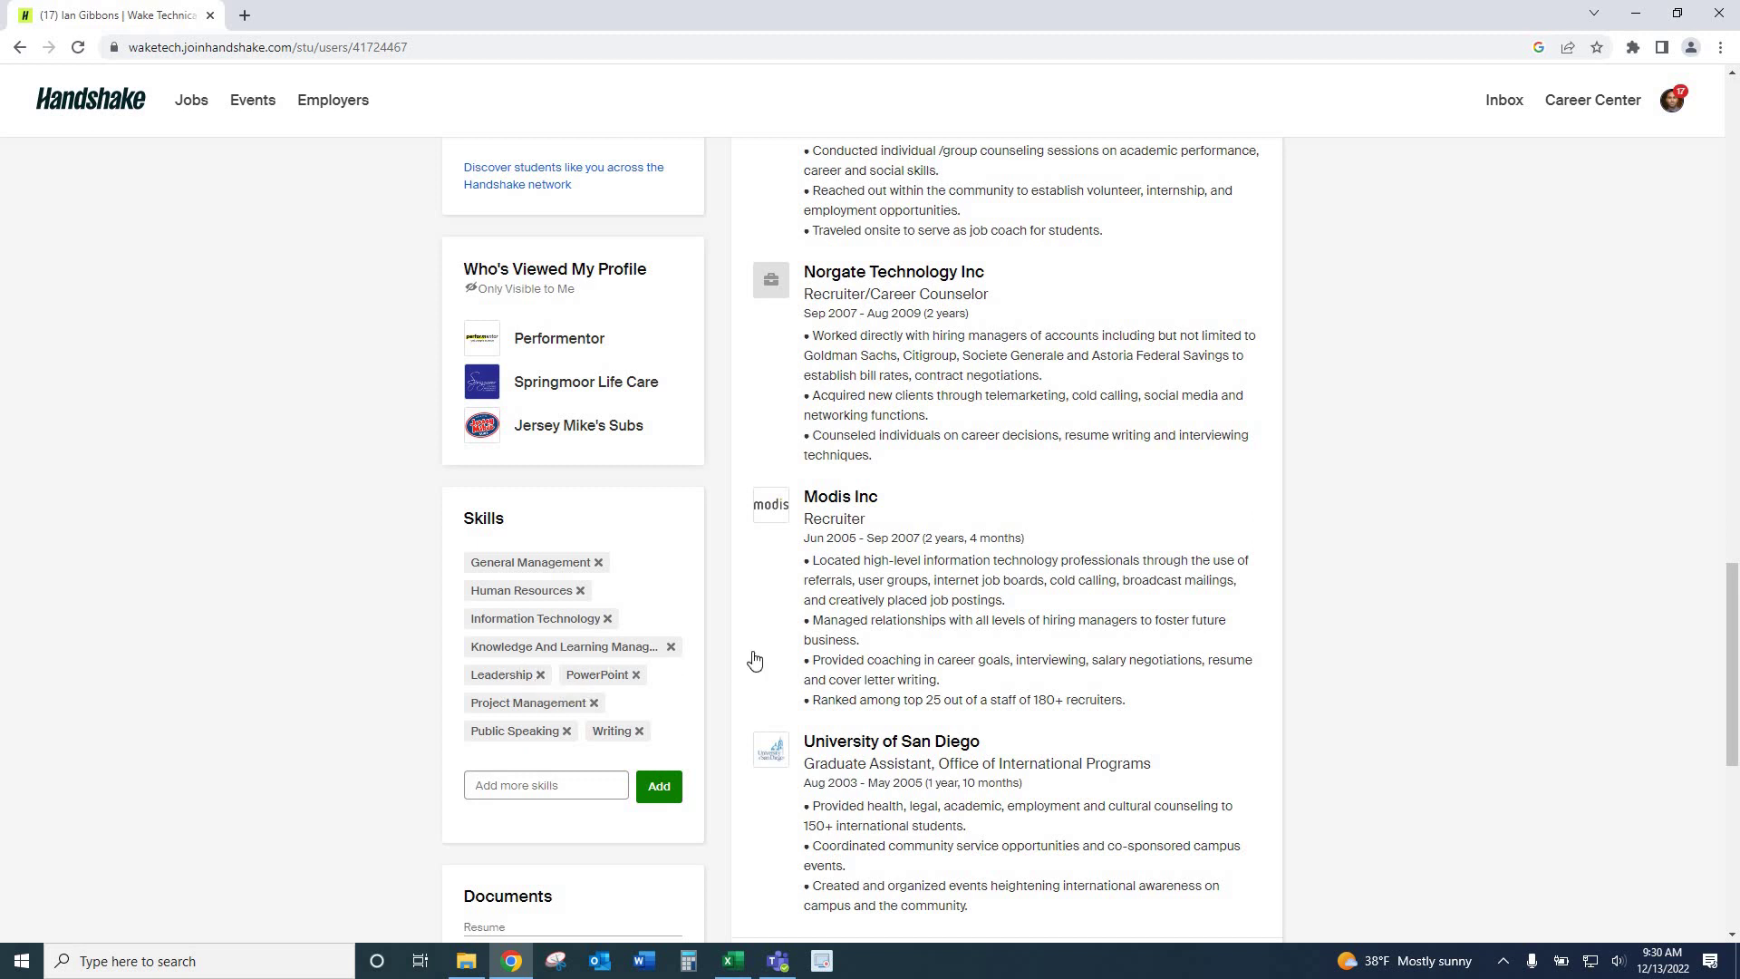
Remove the Writing skill from the profile's Skills section and add it back as "writing".
{"action": "scroll", "coordinate": [752, 657], "scroll_direction": "down", "scroll_amount": 2}
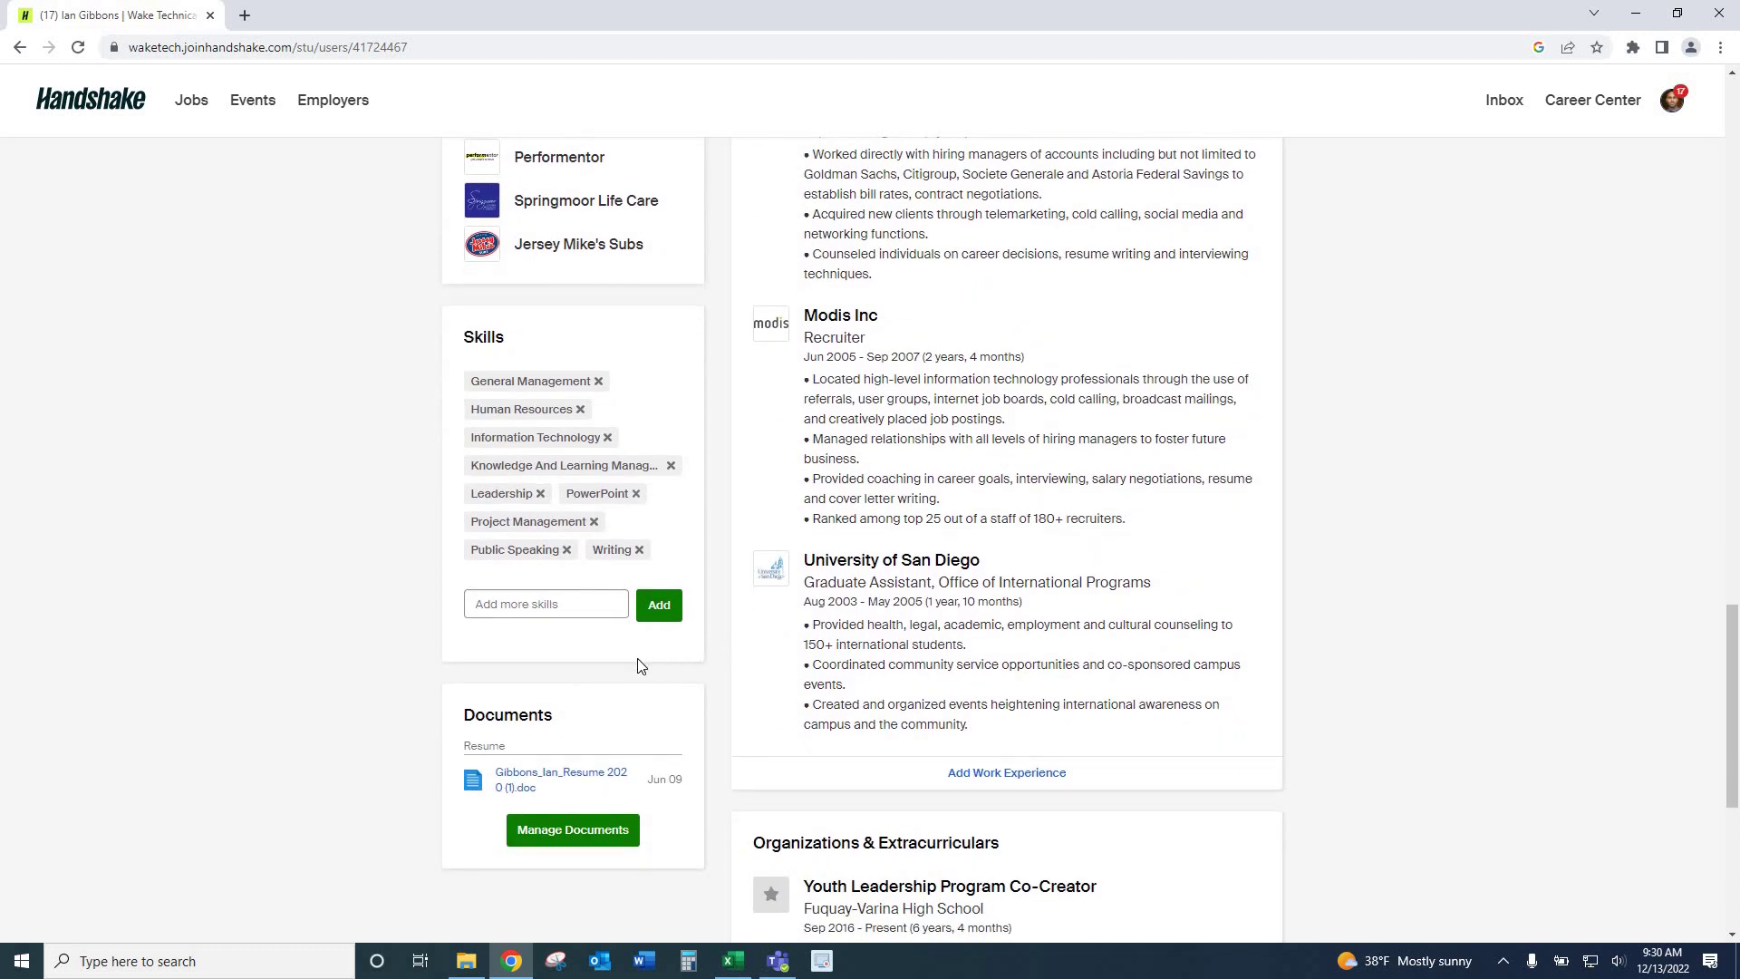
{"action": "left_click", "coordinate": [639, 550]}
{"action": "left_click", "coordinate": [508, 618]}
{"action": "type", "text": "writing"}
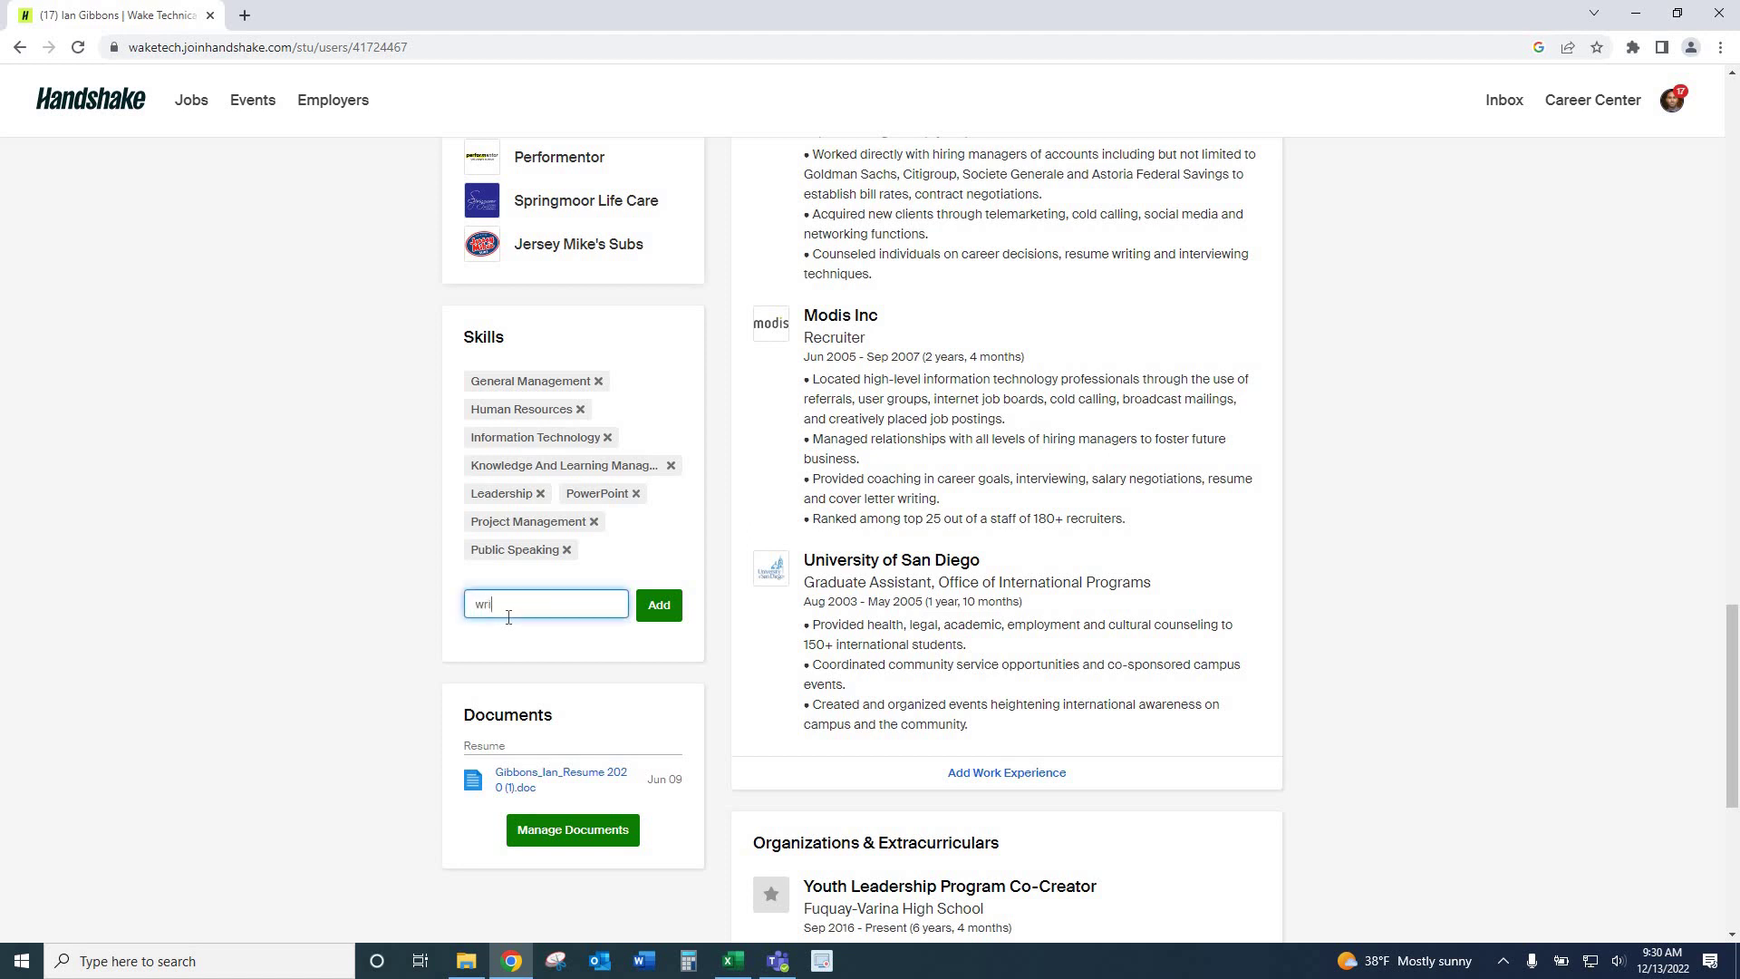
{"action": "left_click", "coordinate": [657, 608]}
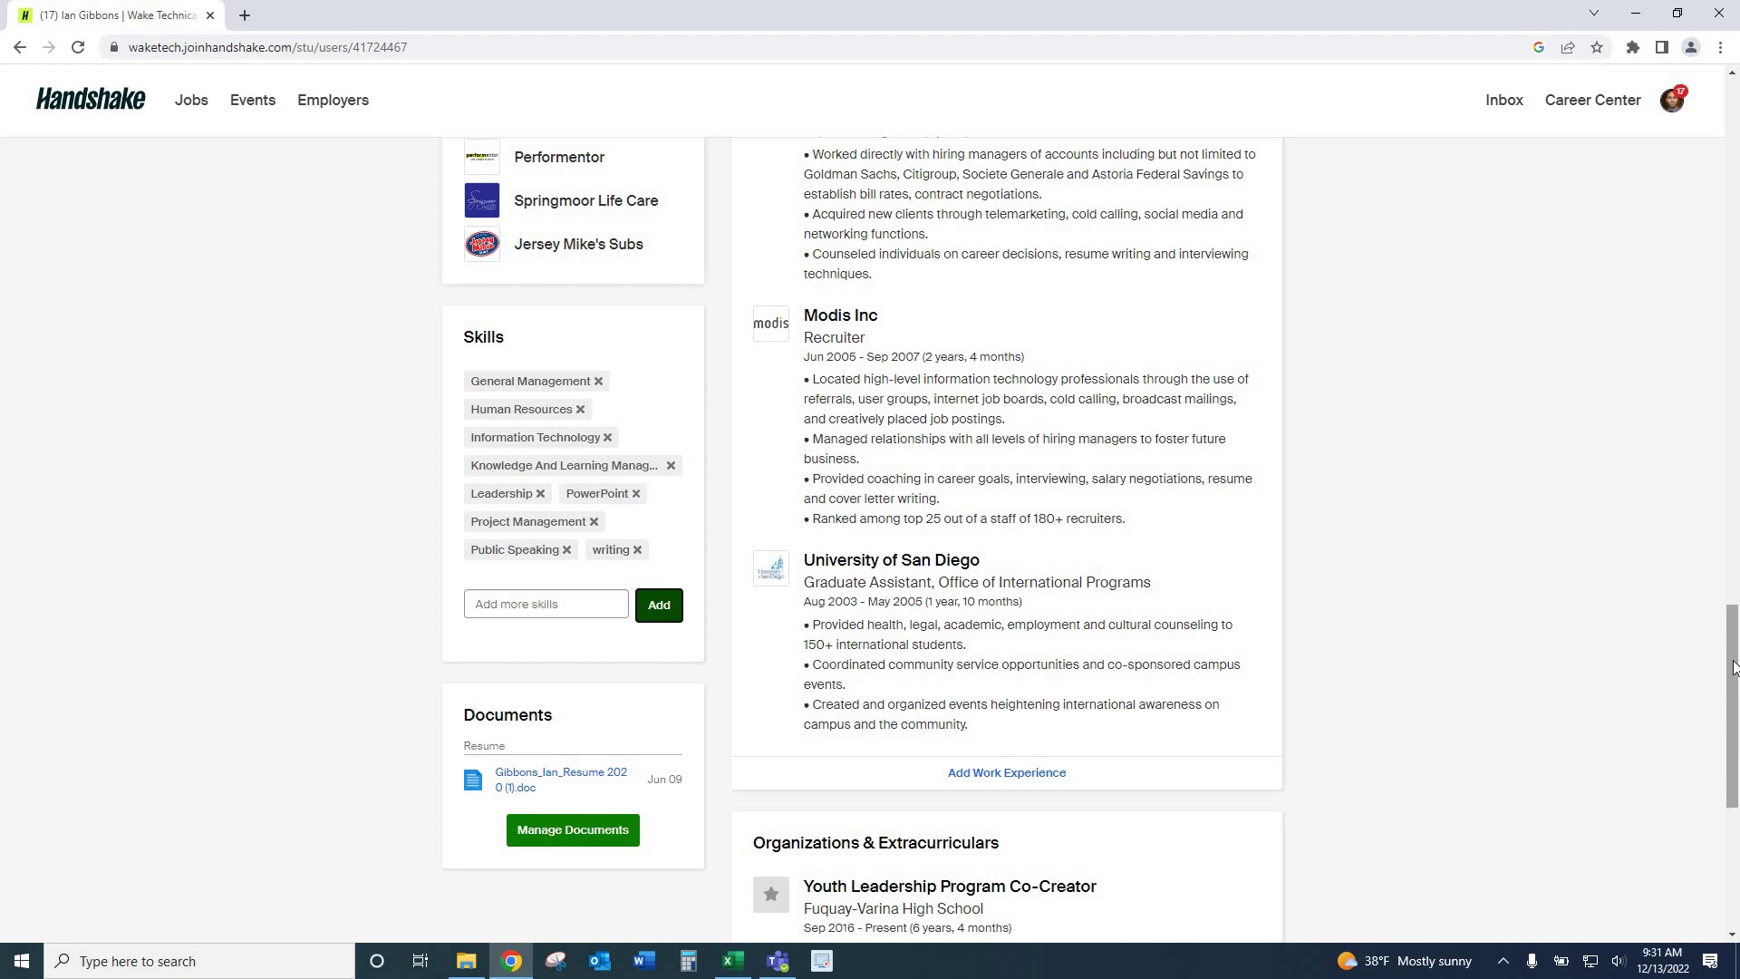
Leave the profile for the Handshake home page and open the job postings.
{"action": "left_click_drag", "start_coordinate": [1734, 668], "coordinate": [1735, 199]}
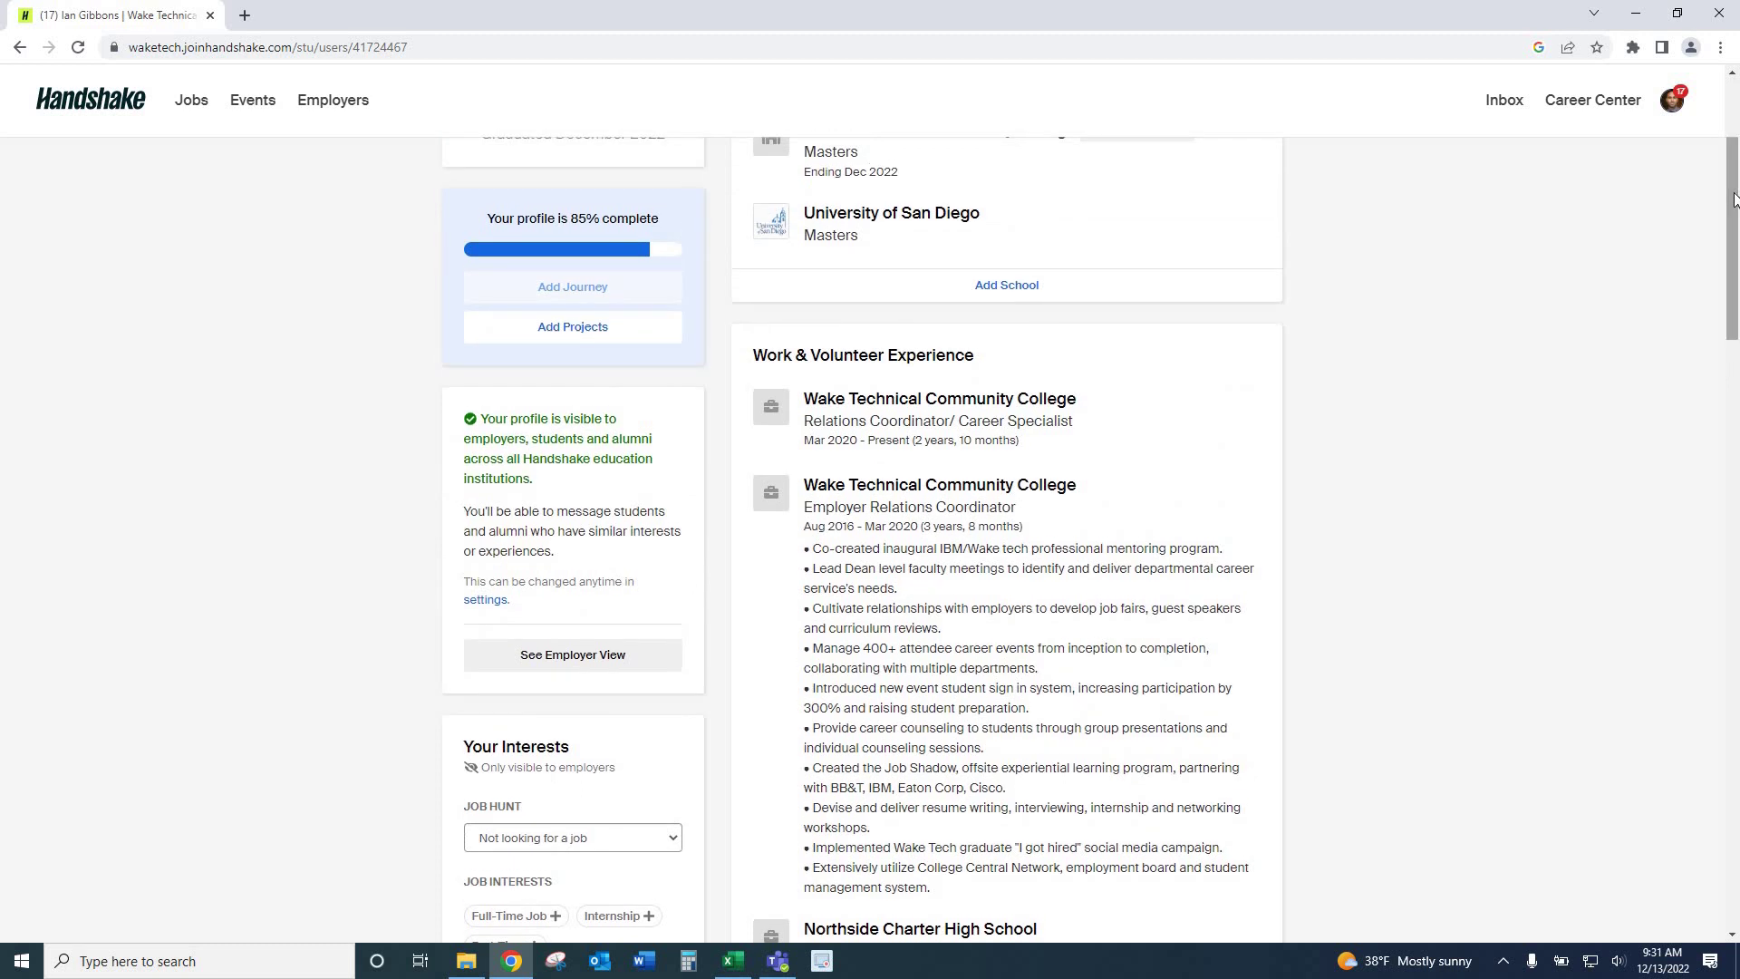
{"action": "scroll", "coordinate": [906, 272], "scroll_direction": "up", "scroll_amount": 3}
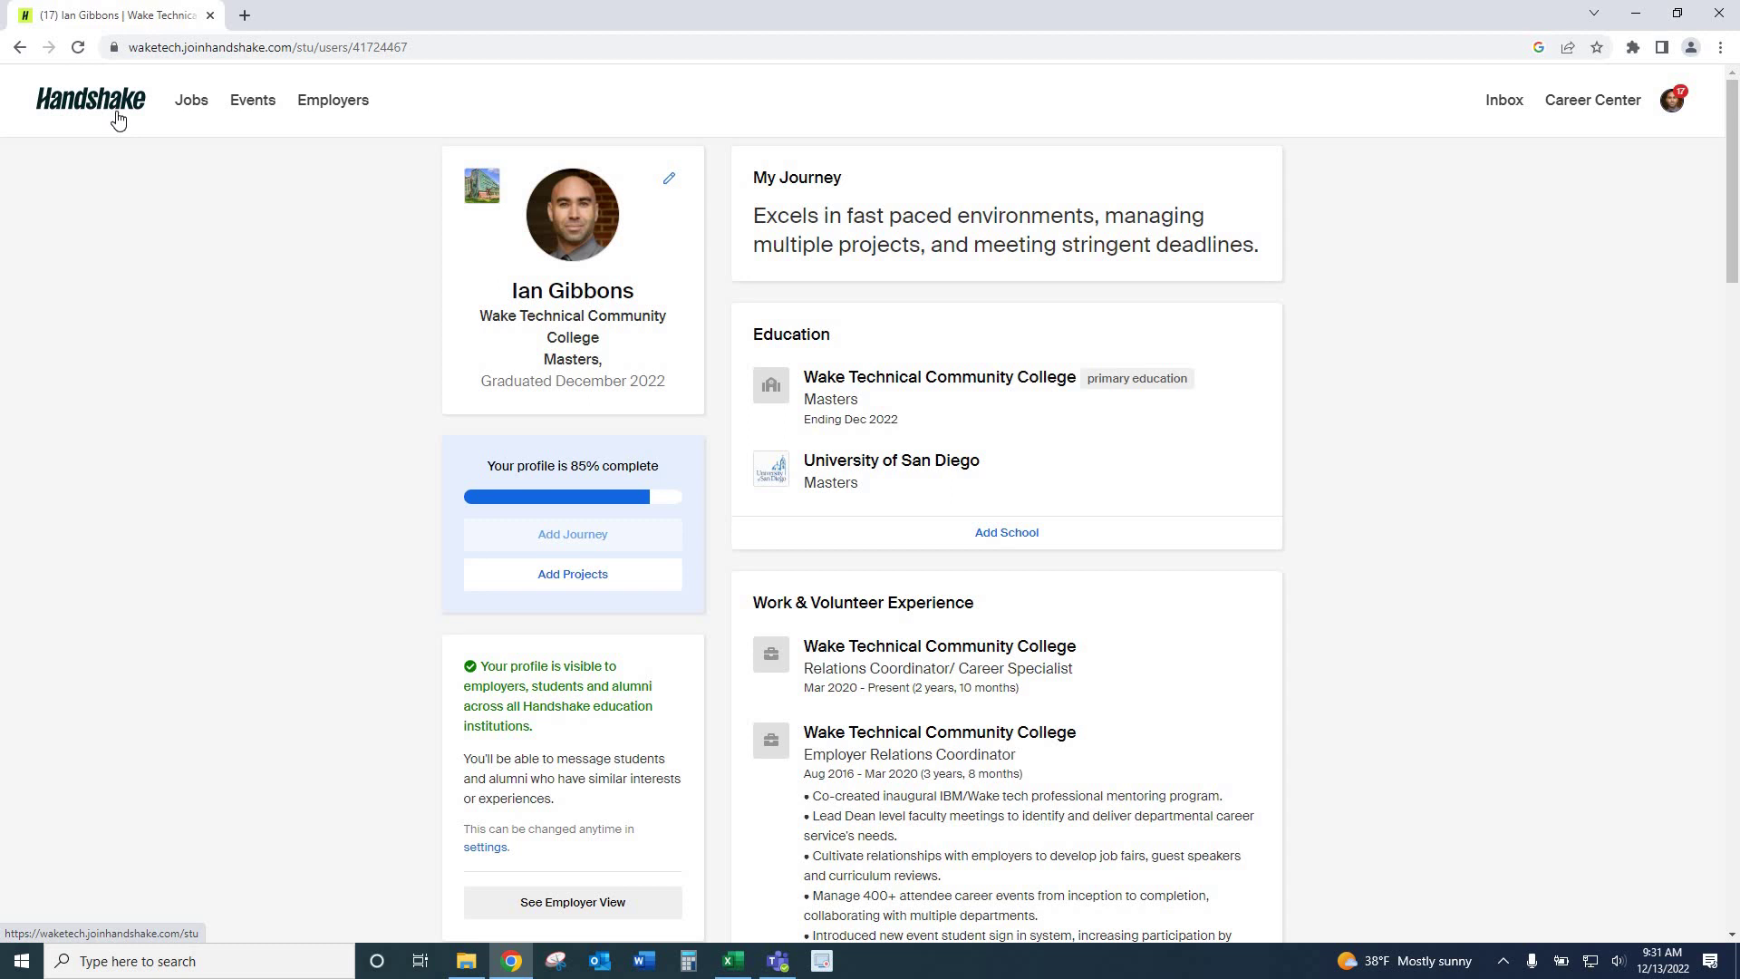
{"action": "left_click", "coordinate": [117, 118]}
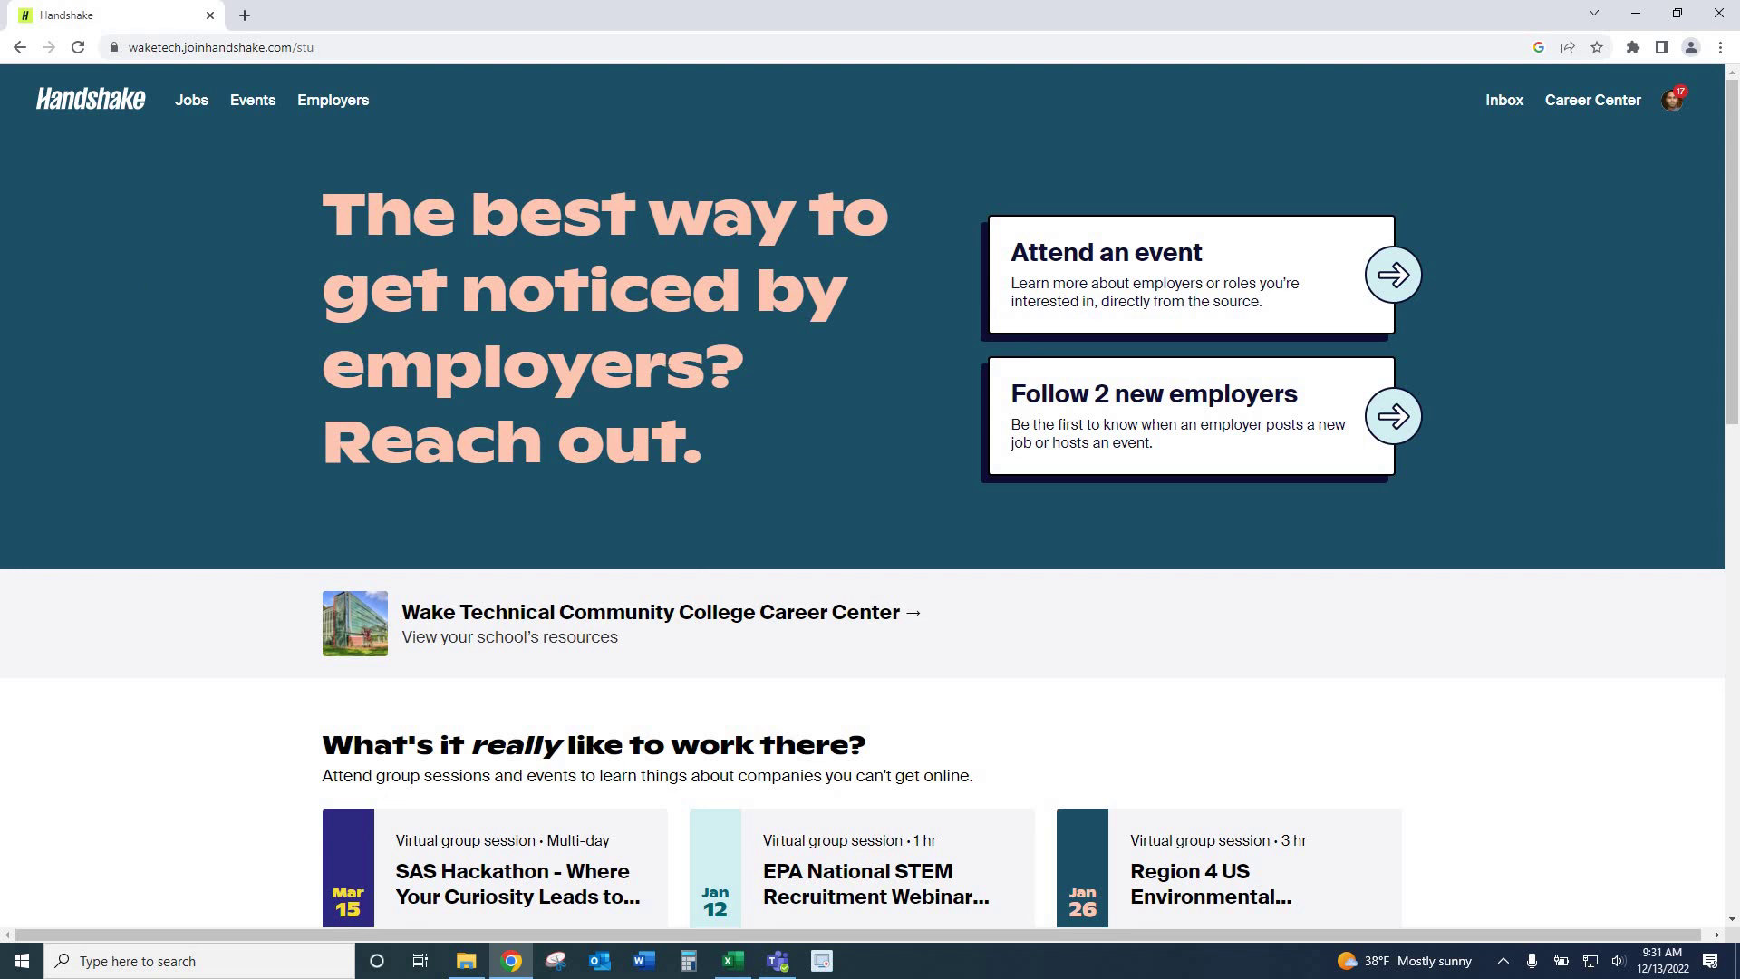
{"action": "left_click", "coordinate": [189, 103]}
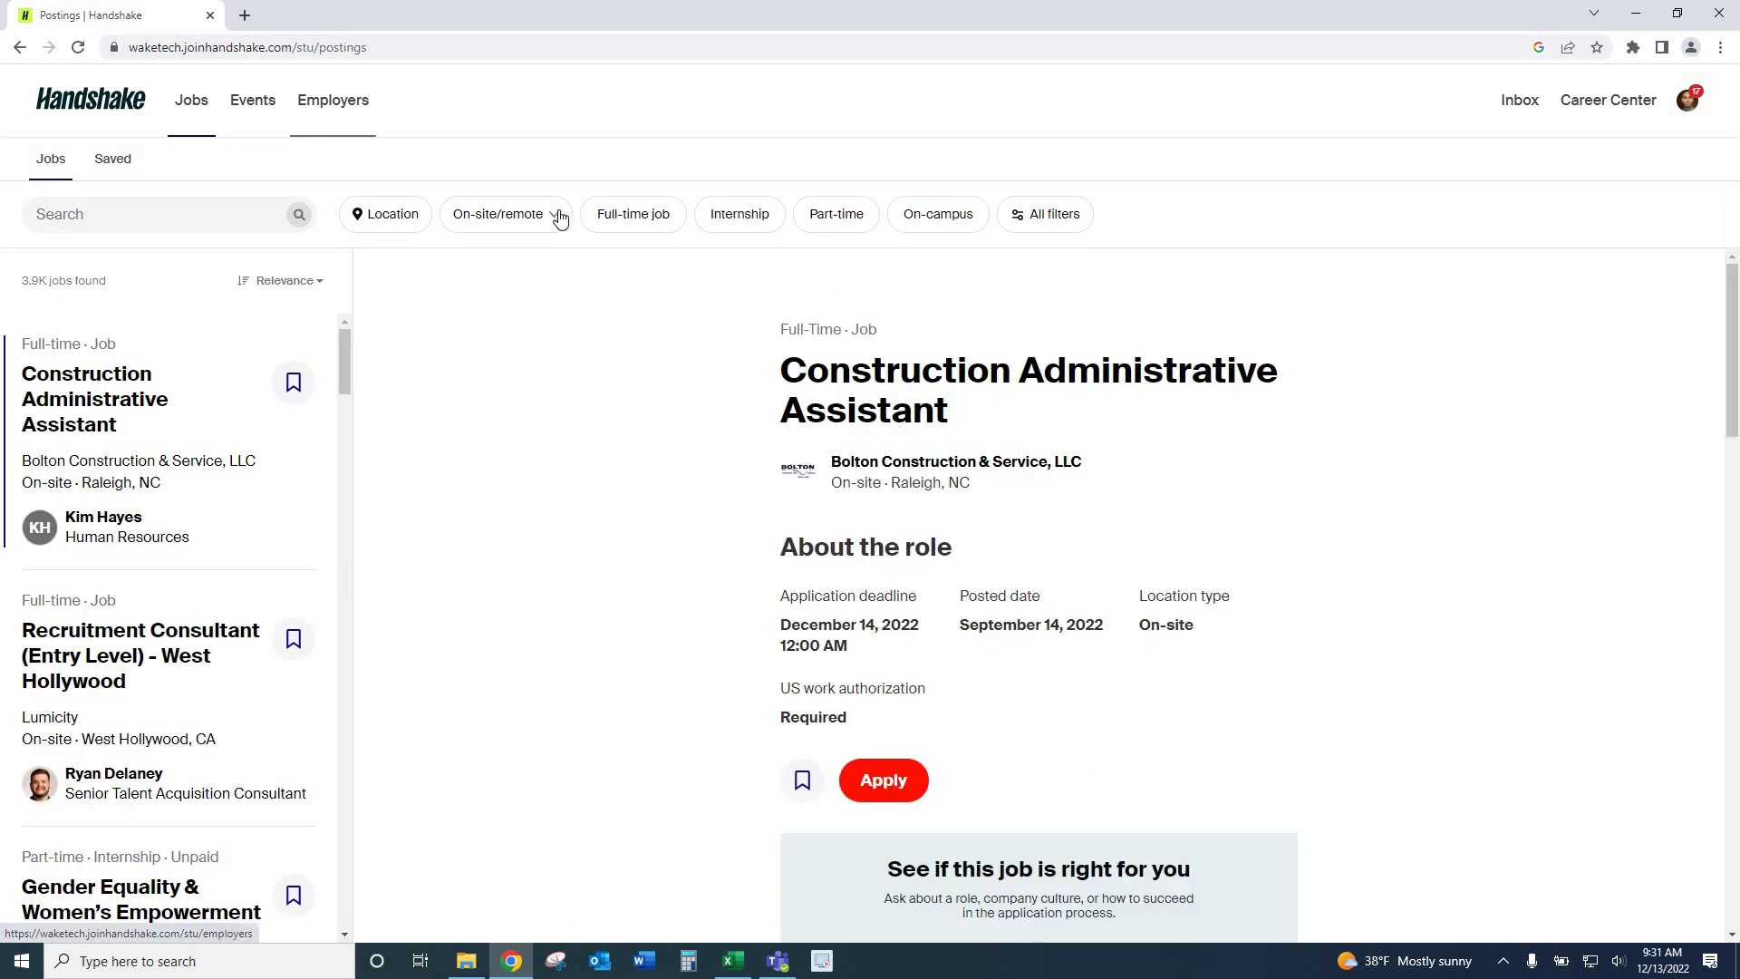
Filter the job postings to full-time, on-site and remote roles whose employer is open to messaging.
{"action": "left_click", "coordinate": [1045, 224]}
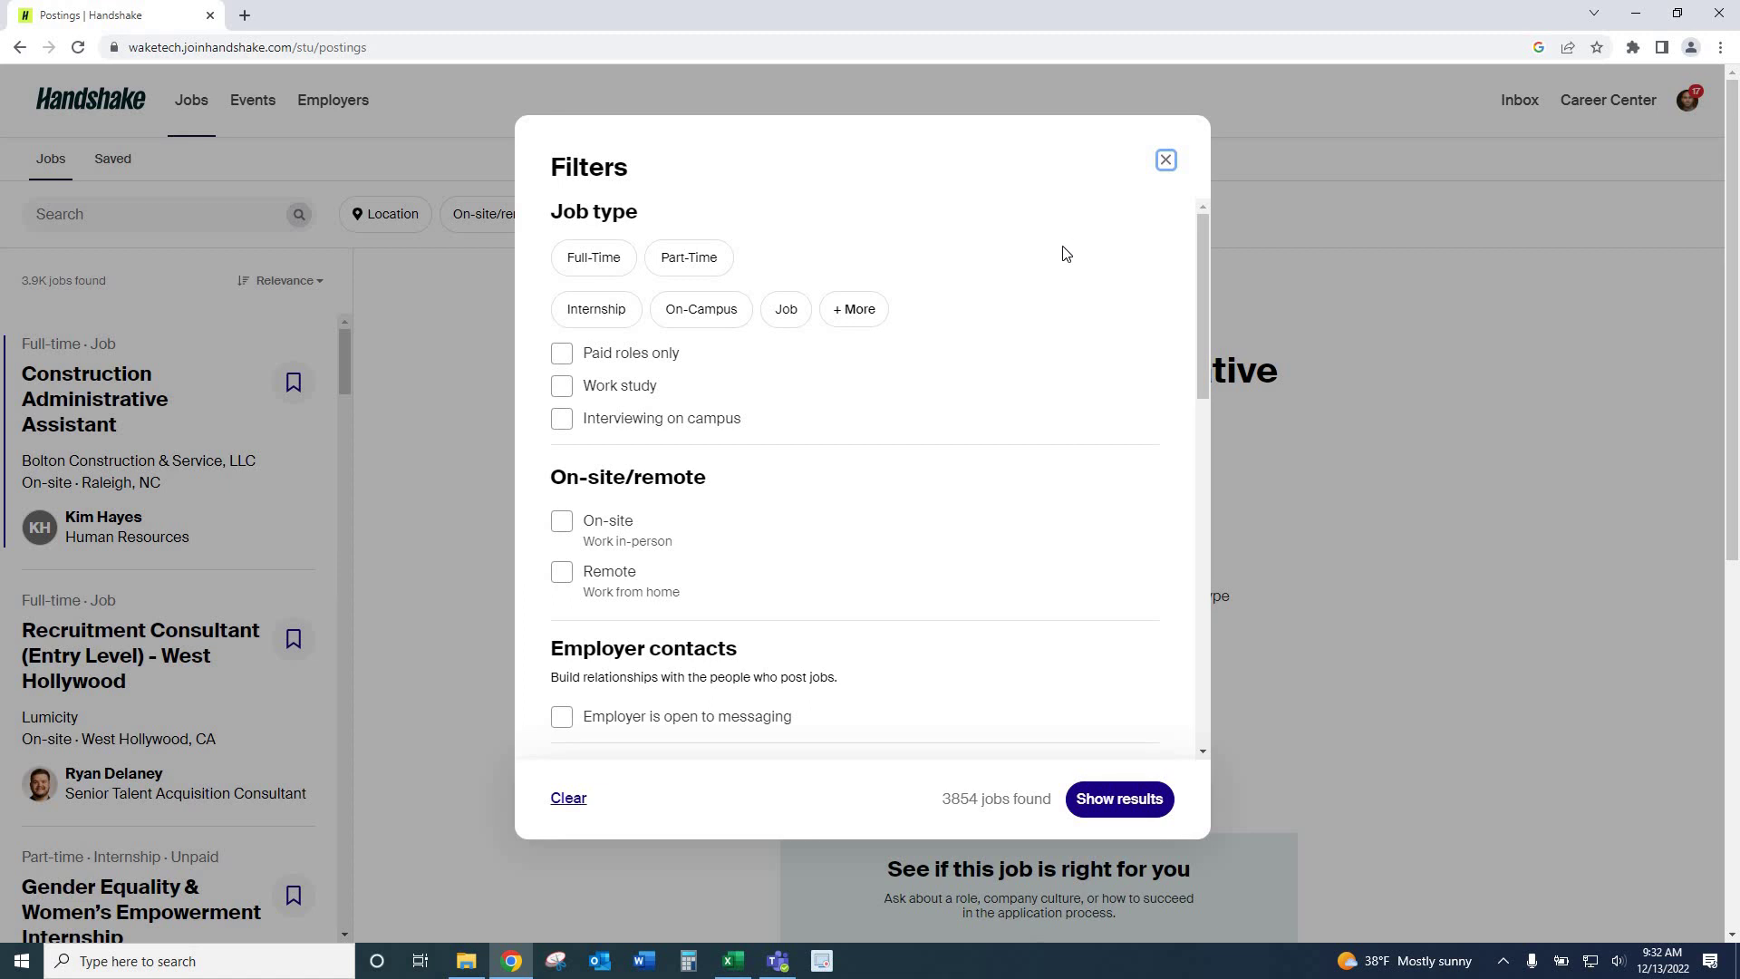
{"action": "left_click", "coordinate": [584, 276]}
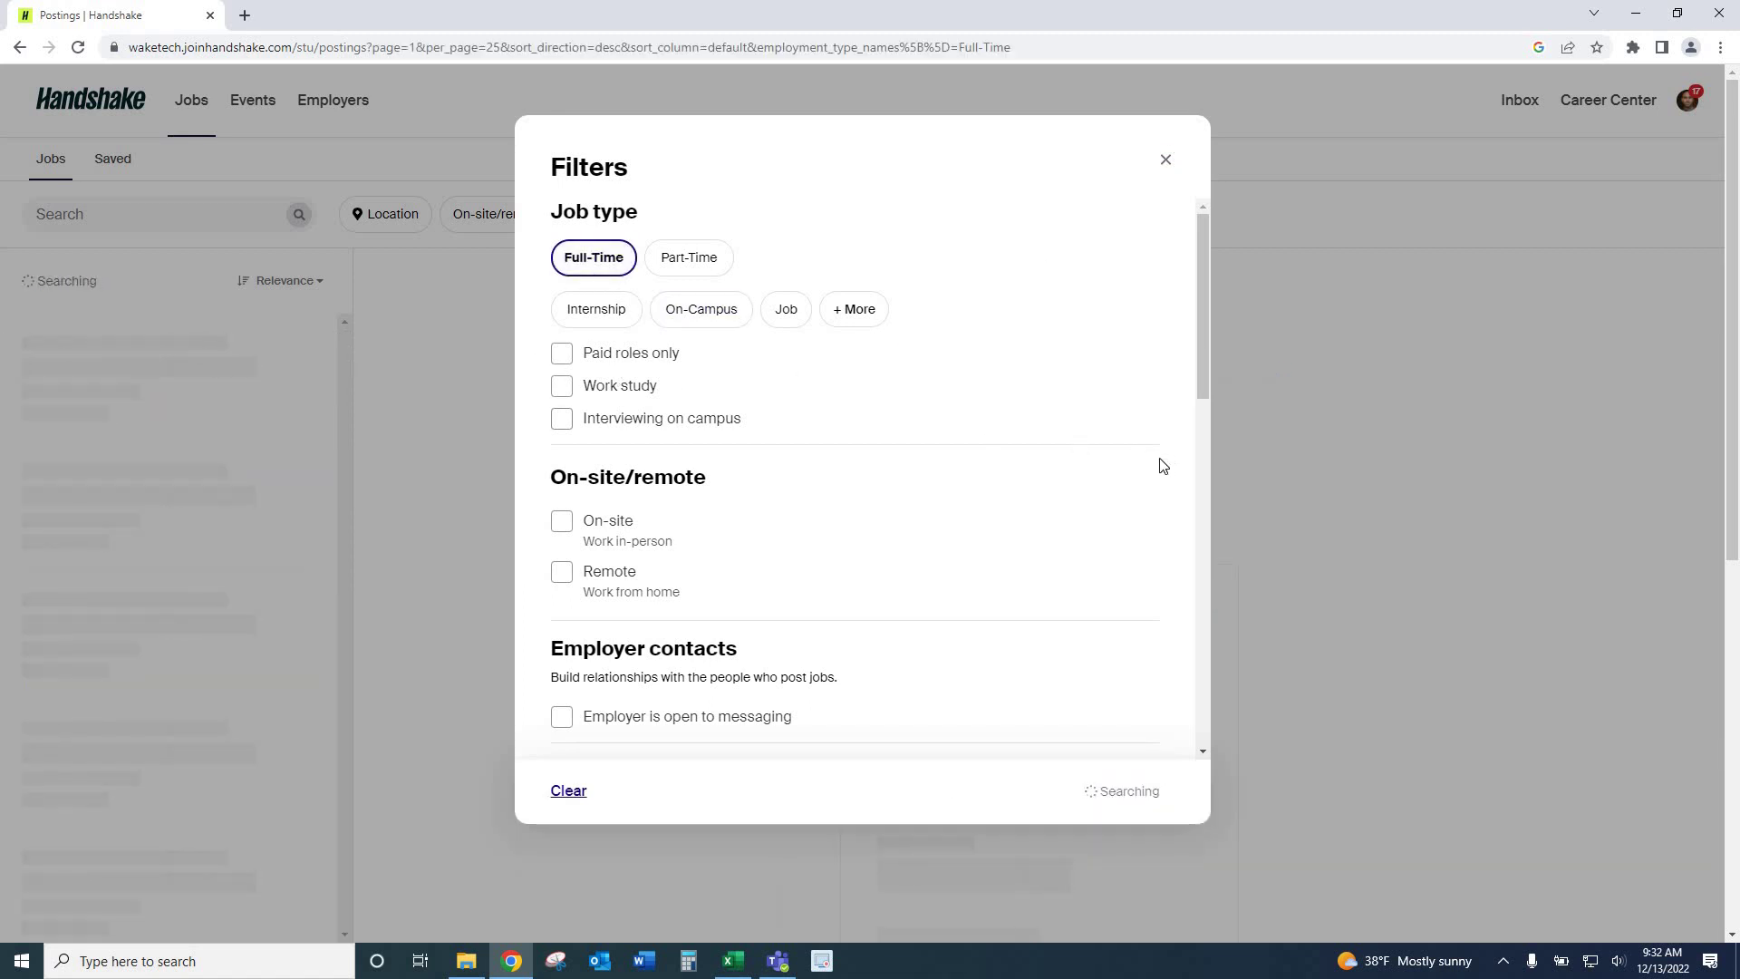
{"action": "scroll", "coordinate": [1156, 466], "scroll_direction": "down", "scroll_amount": 1}
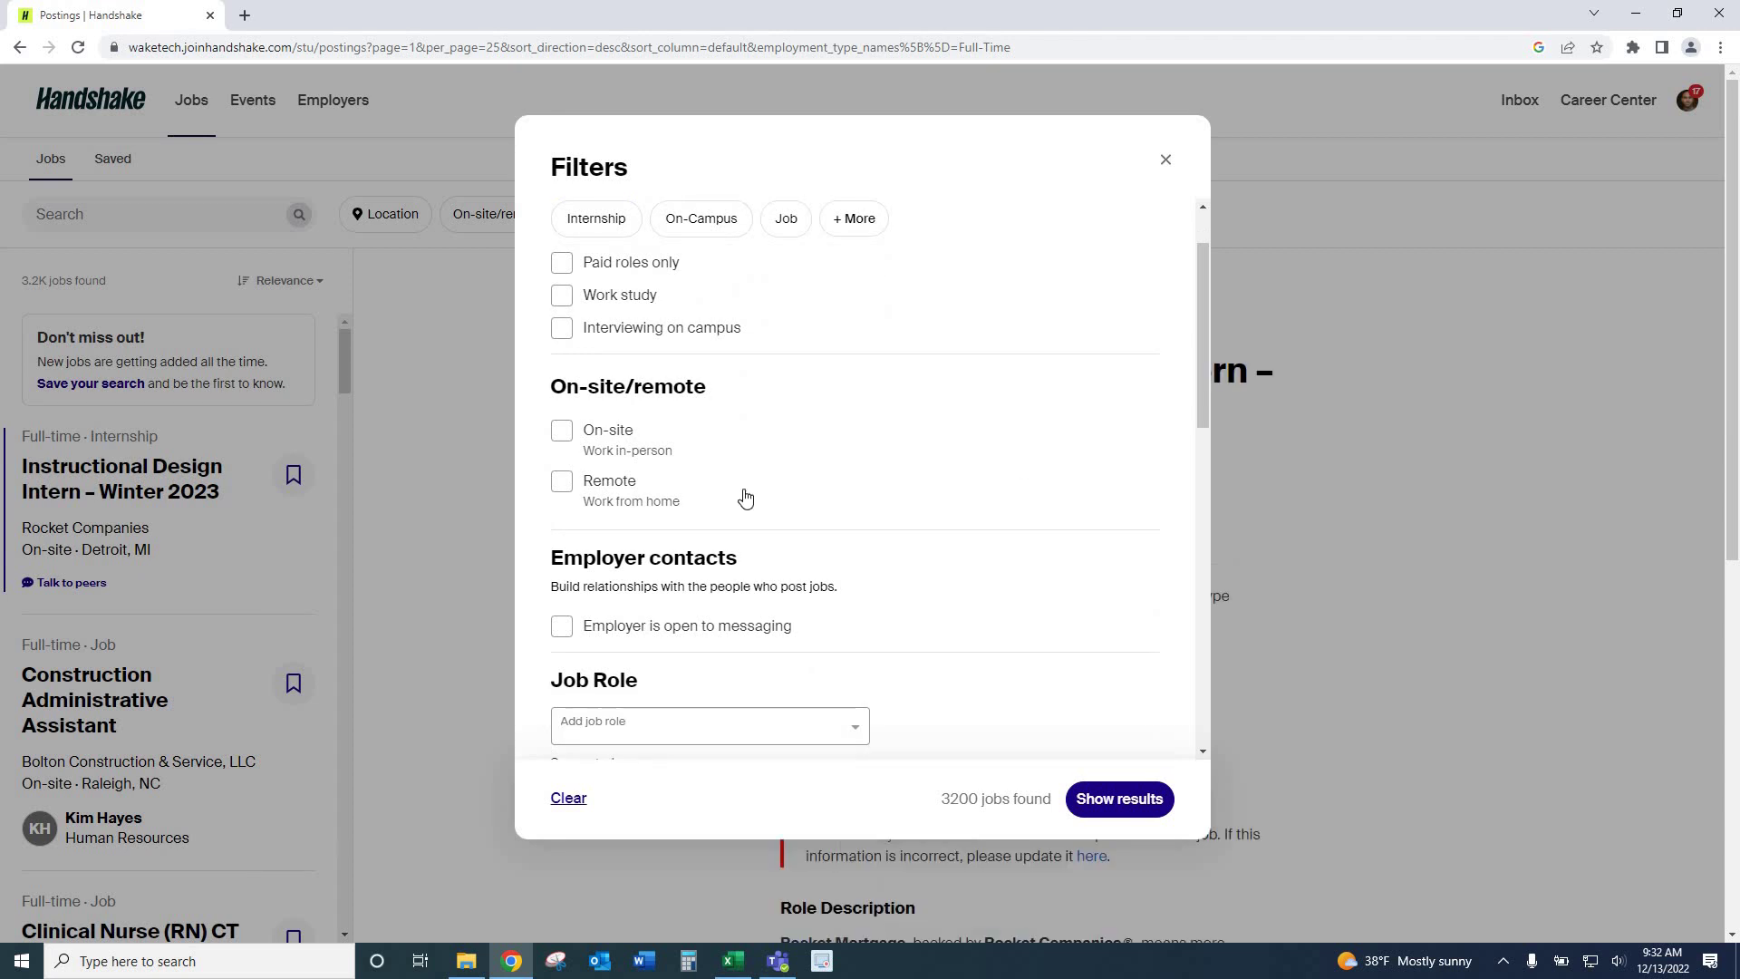
{"action": "left_click", "coordinate": [563, 487]}
{"action": "left_click", "coordinate": [563, 435]}
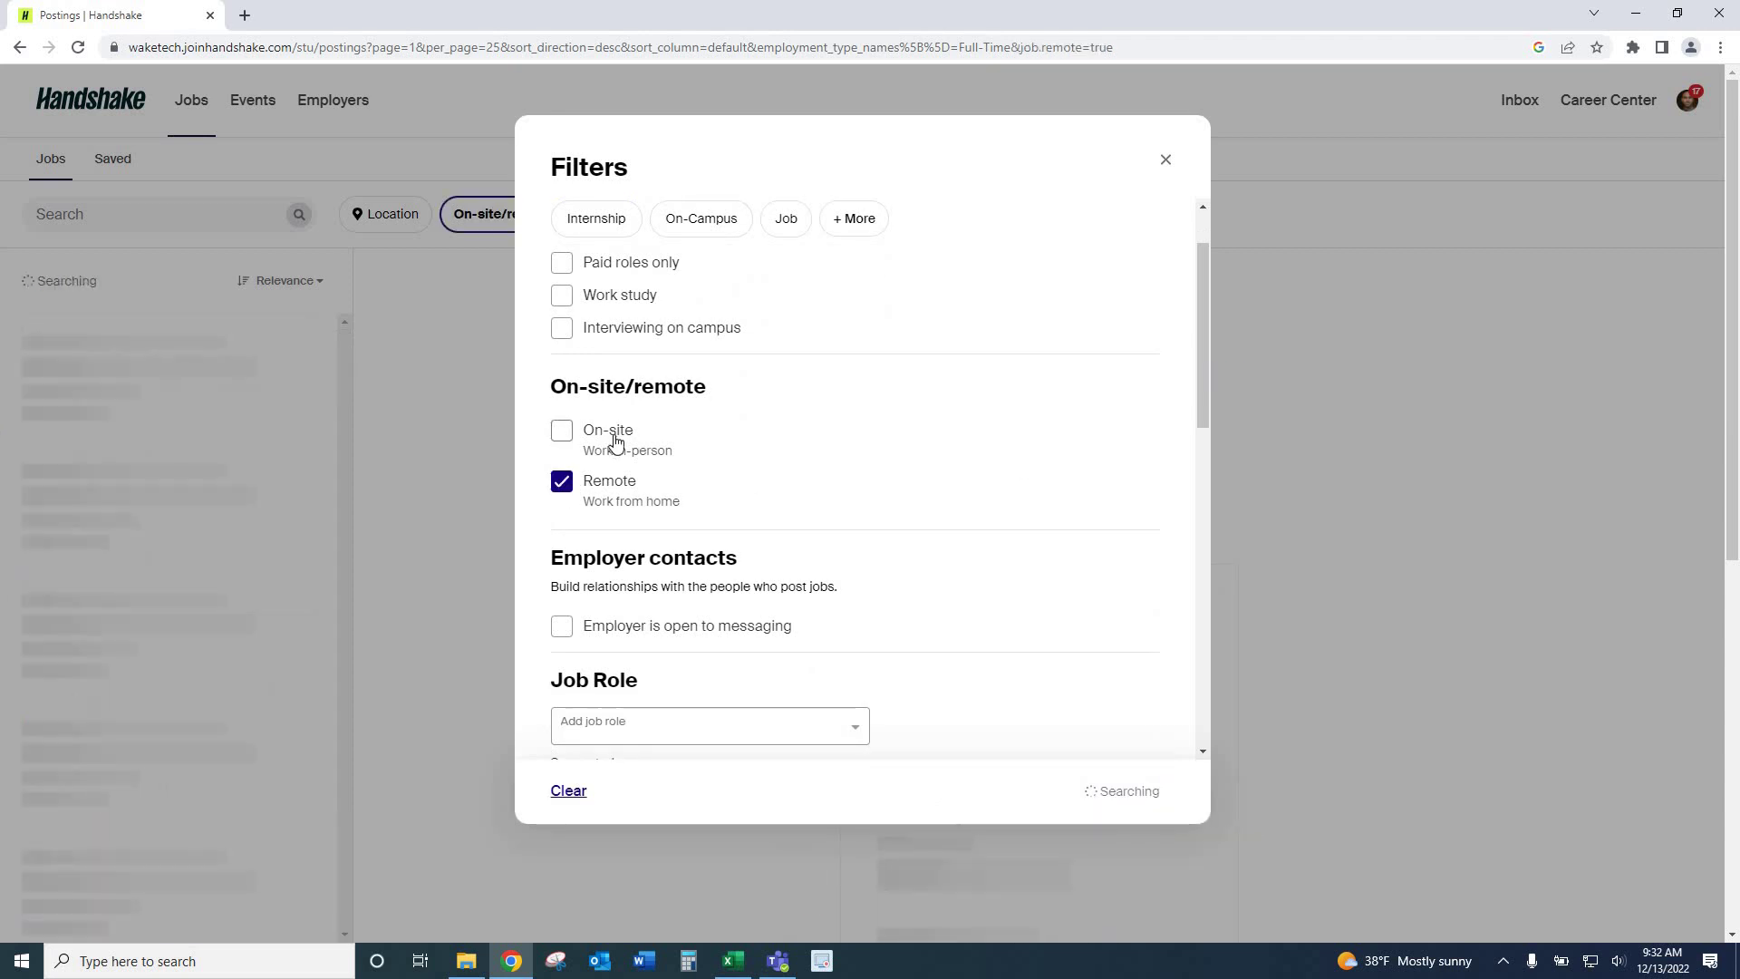
{"action": "scroll", "coordinate": [1194, 454], "scroll_direction": "down", "scroll_amount": 2}
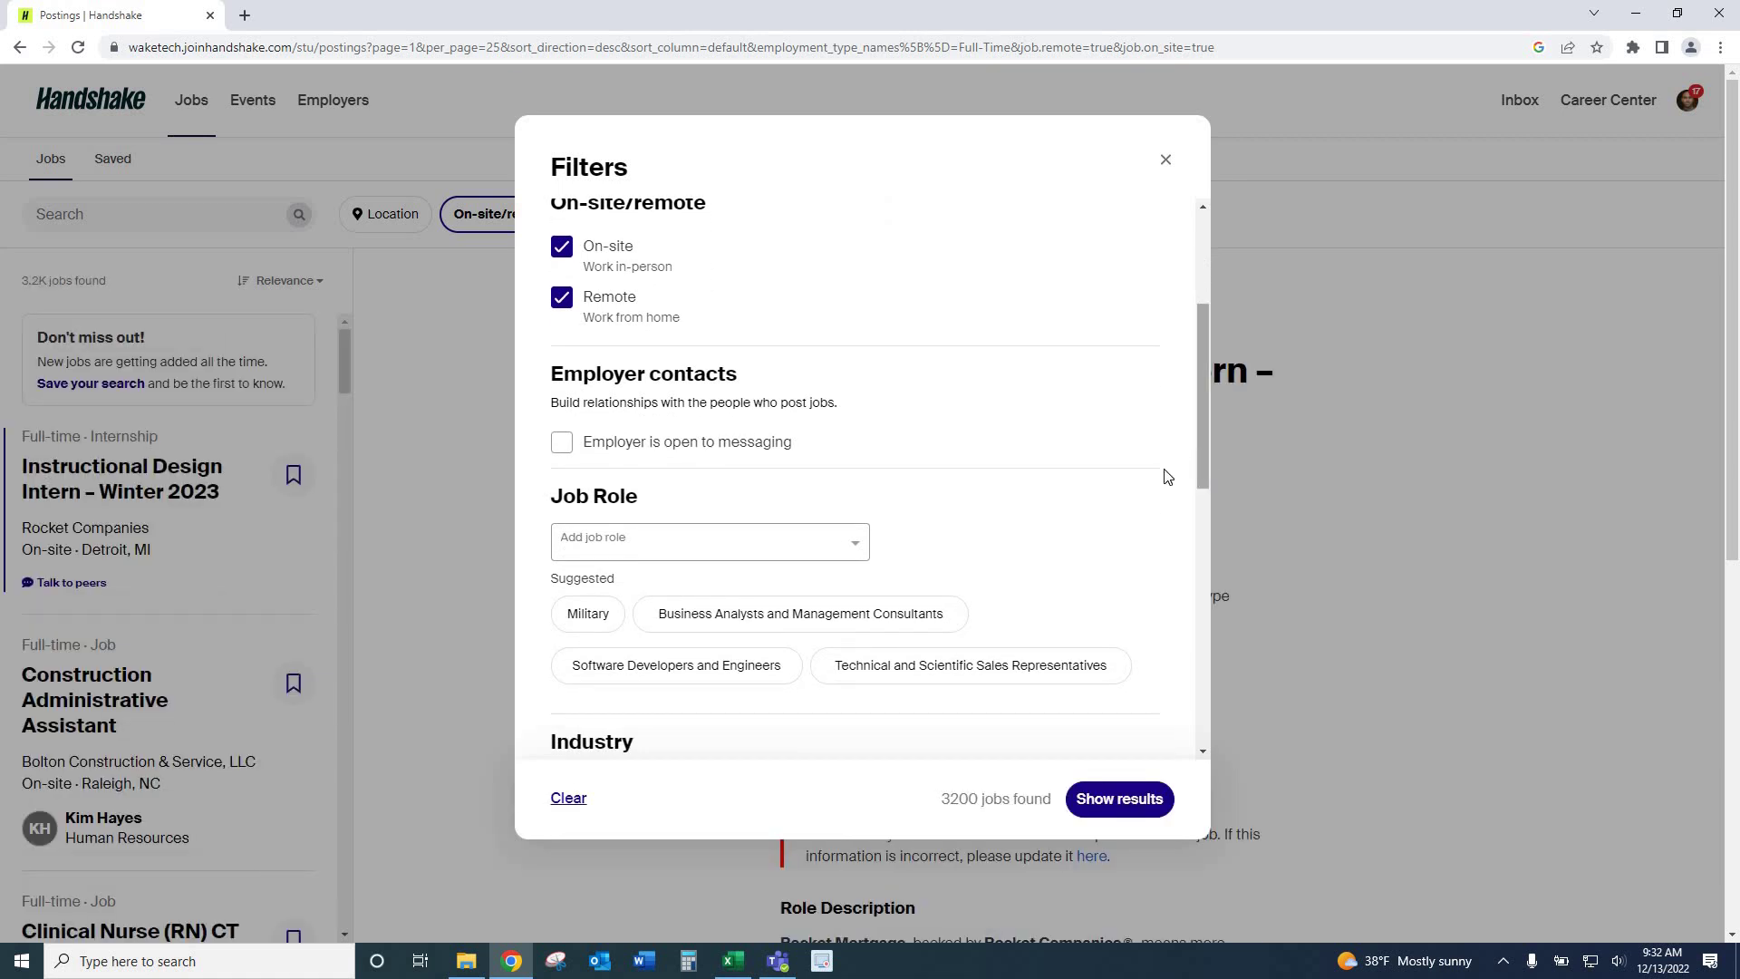
{"action": "left_click", "coordinate": [561, 444]}
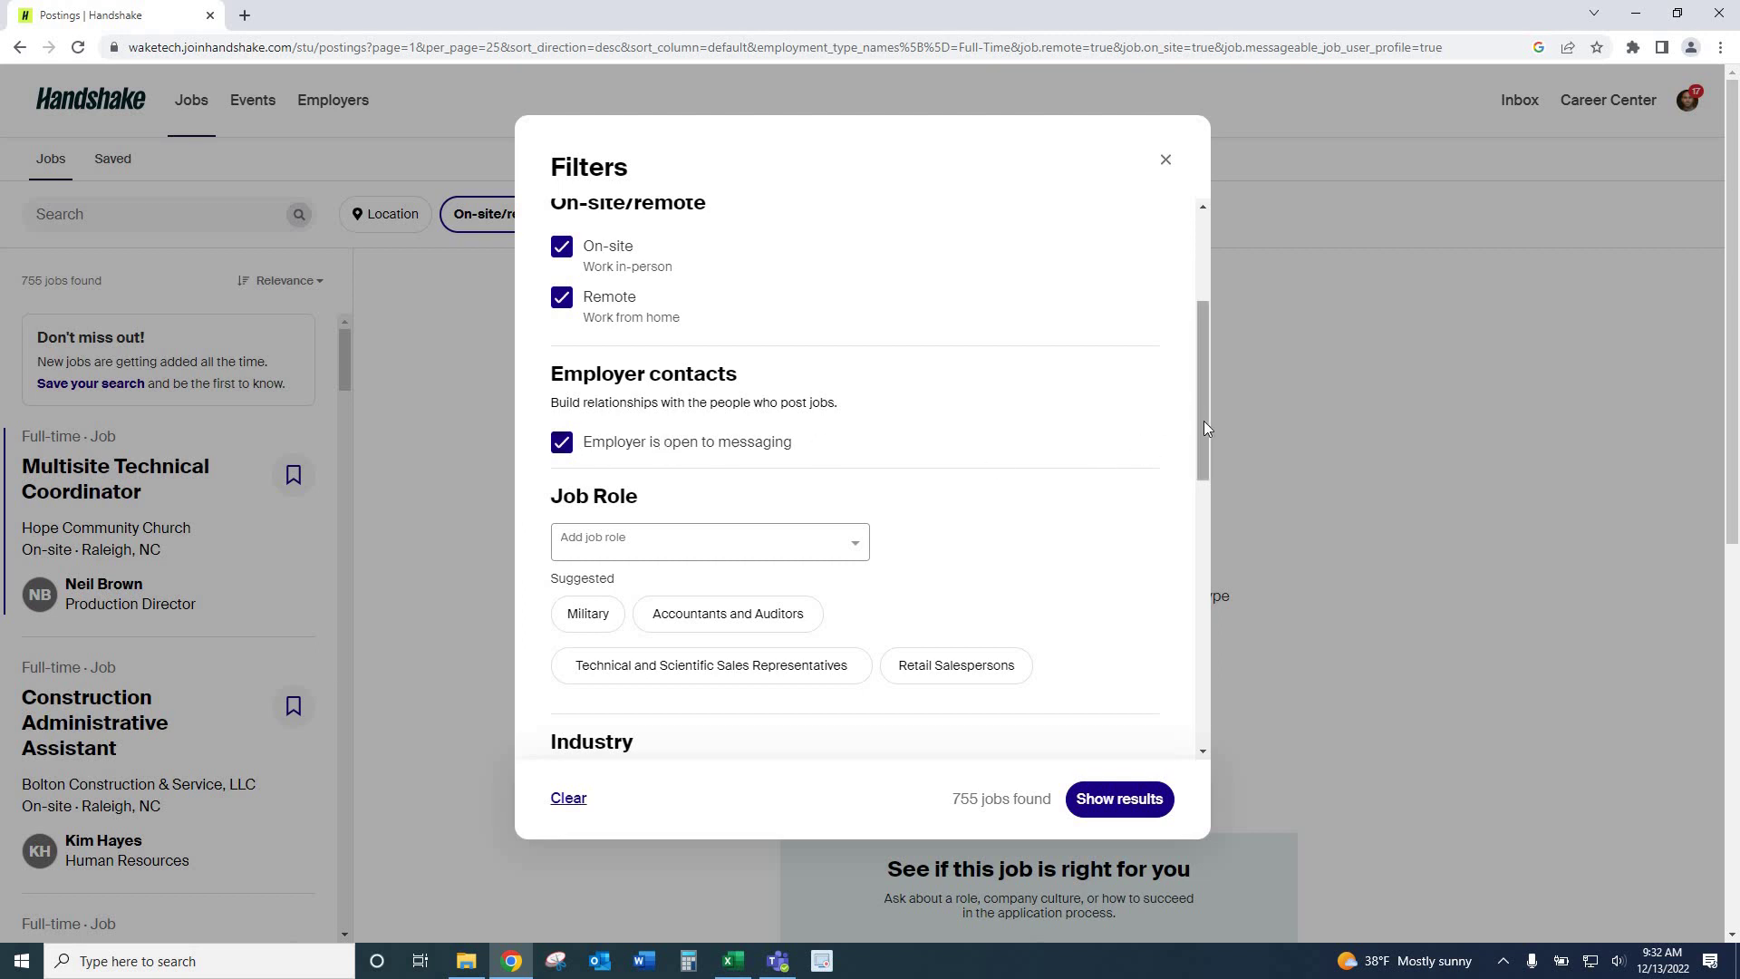
Add the Accountants and Auditors job role to the filters and show the matching jobs.
{"action": "left_click_drag", "start_coordinate": [1204, 421], "coordinate": [1202, 461]}
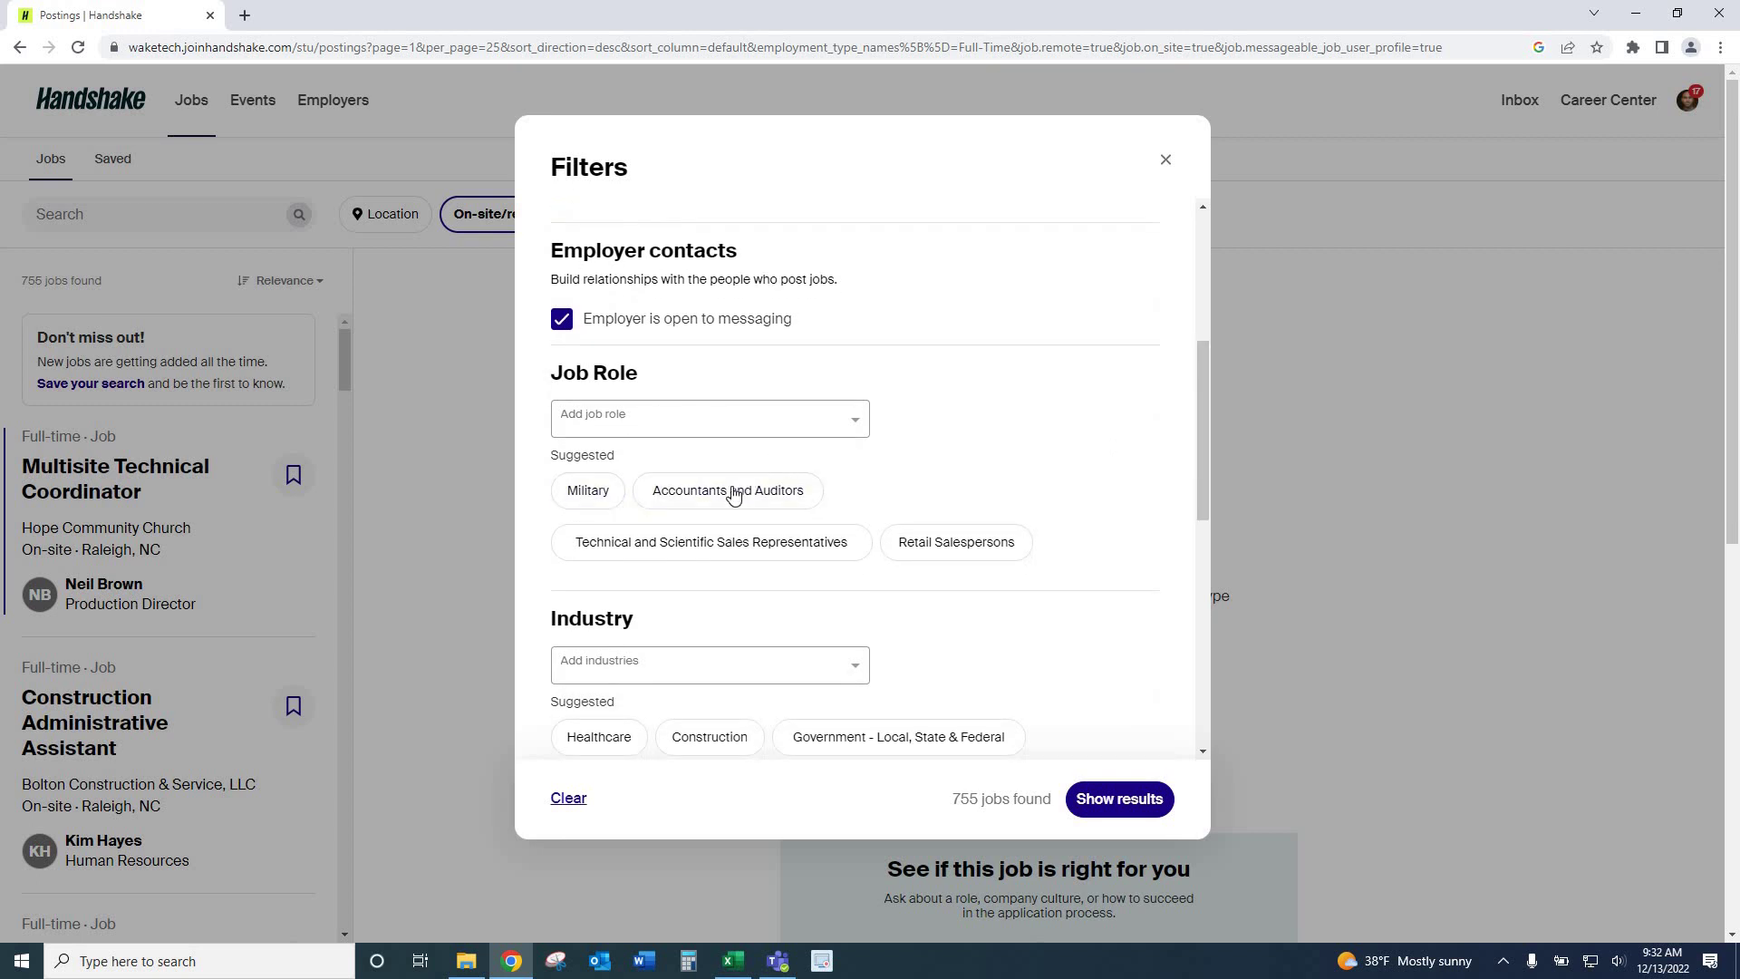
{"action": "left_click", "coordinate": [734, 494]}
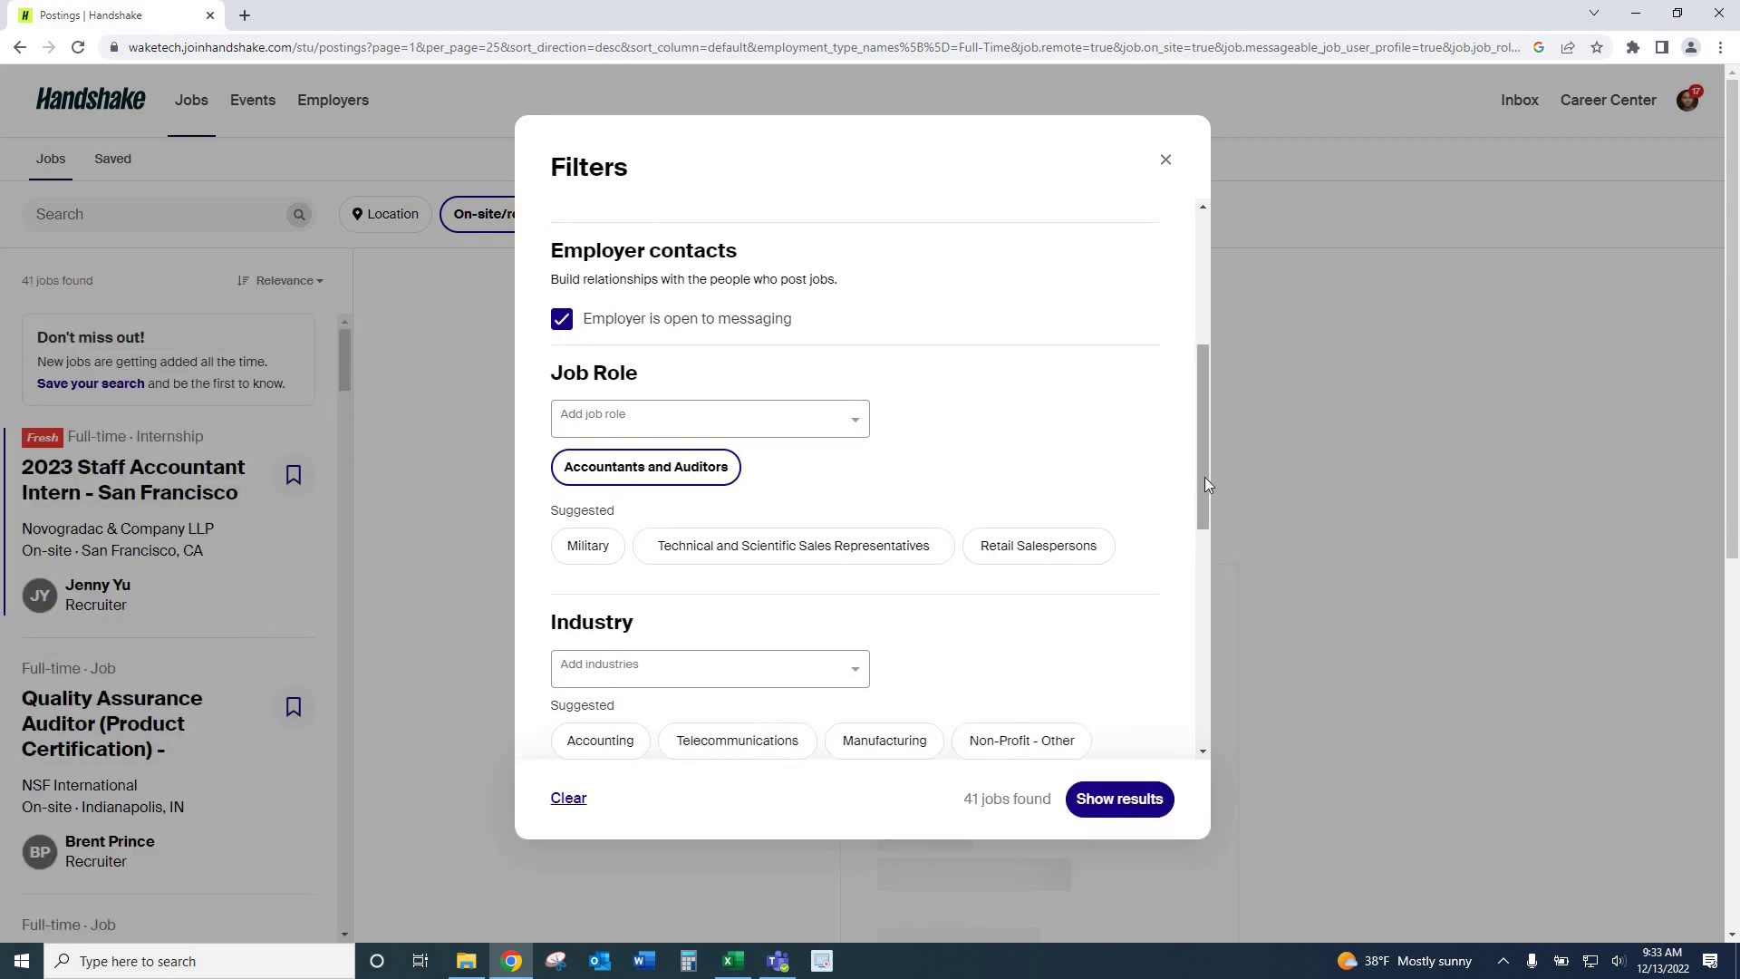
{"action": "left_click_drag", "start_coordinate": [1205, 477], "coordinate": [1179, 675]}
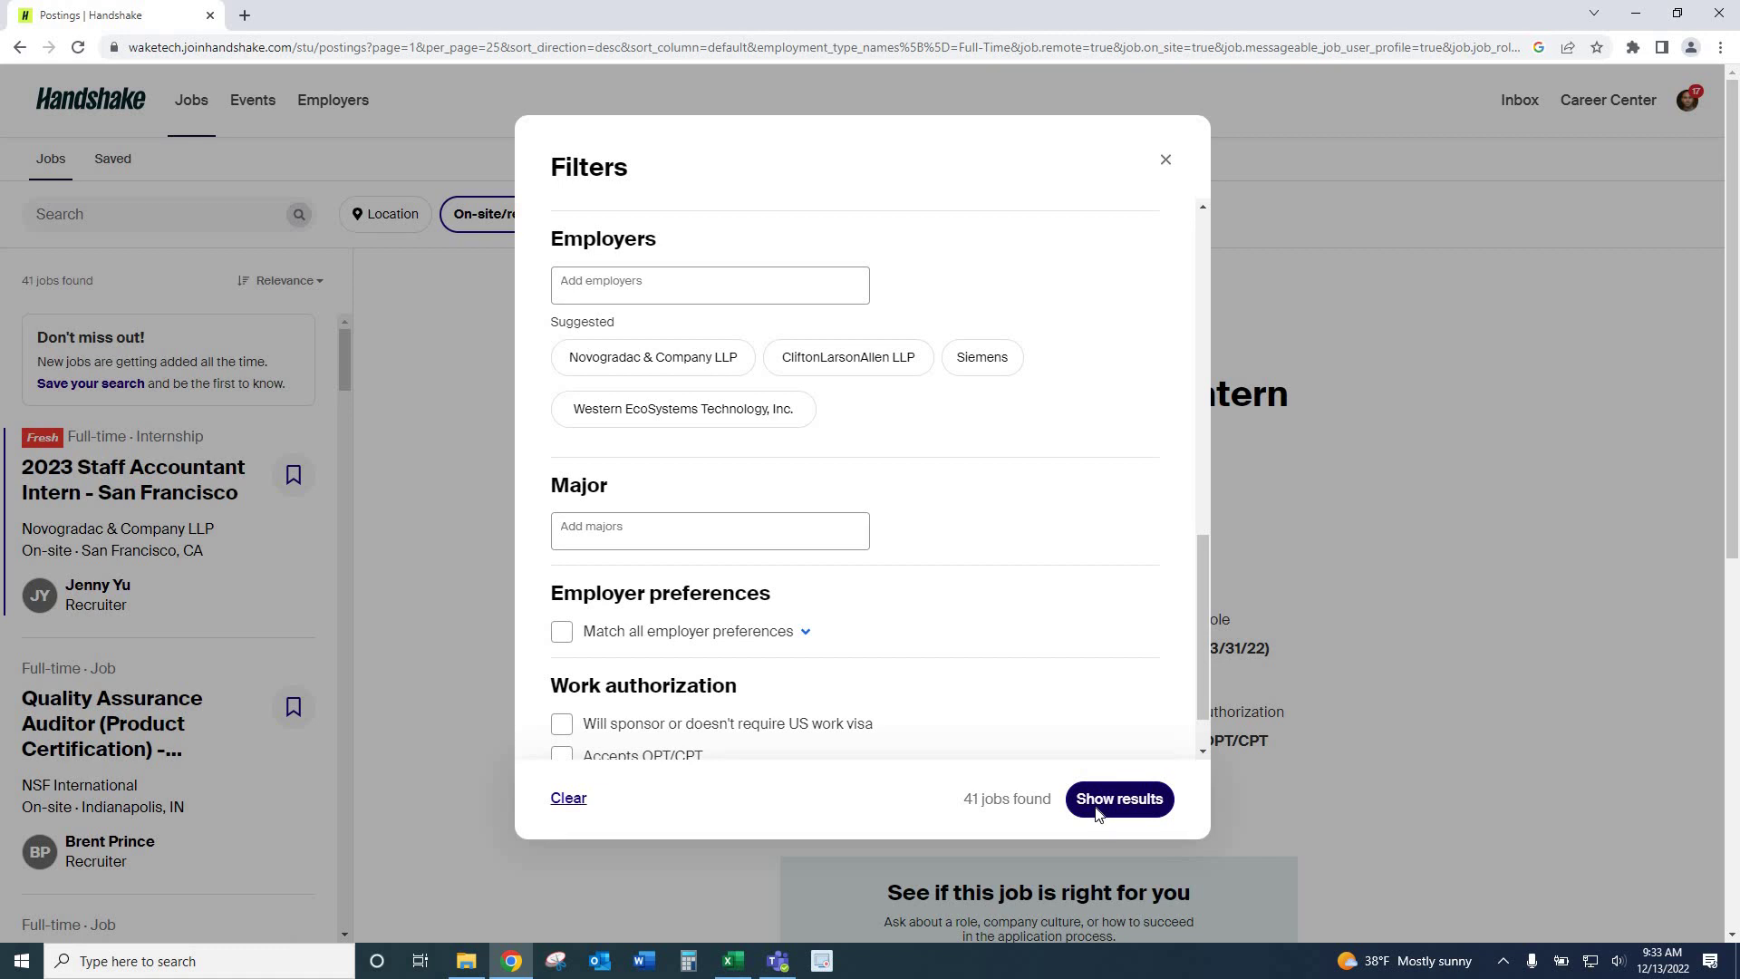
{"action": "left_click", "coordinate": [1097, 811]}
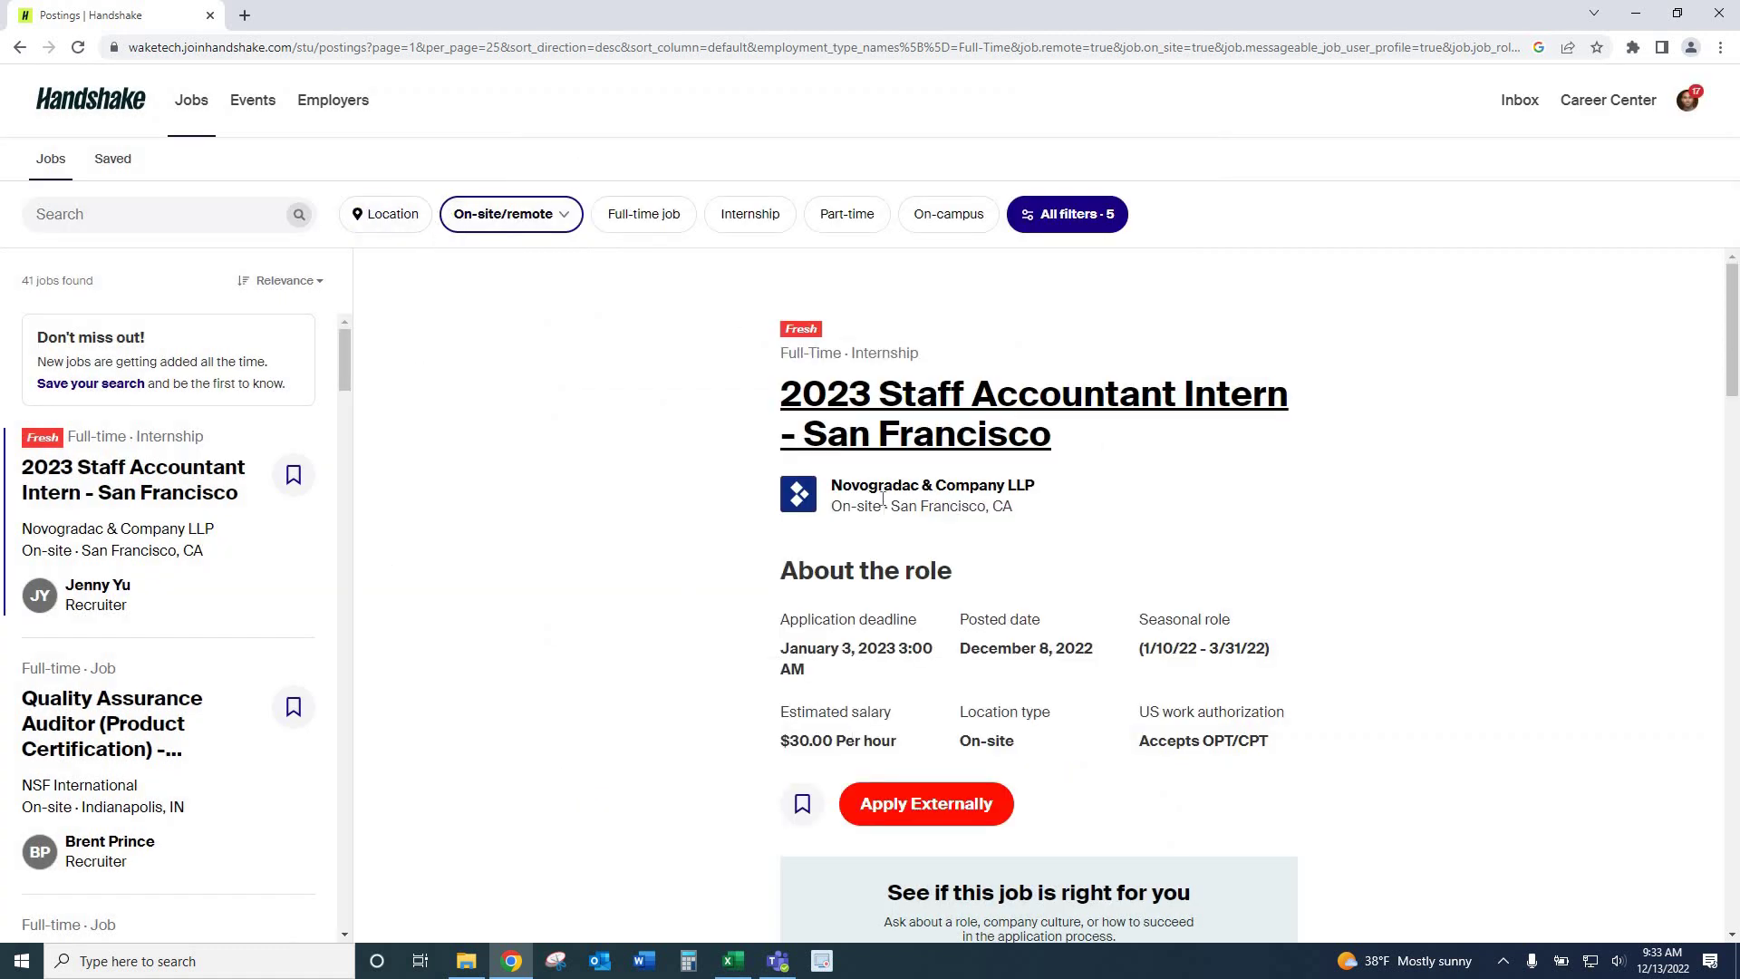
Limit the job results to Raleigh, North Carolina, United States with the location filter.
{"action": "left_click", "coordinate": [404, 224]}
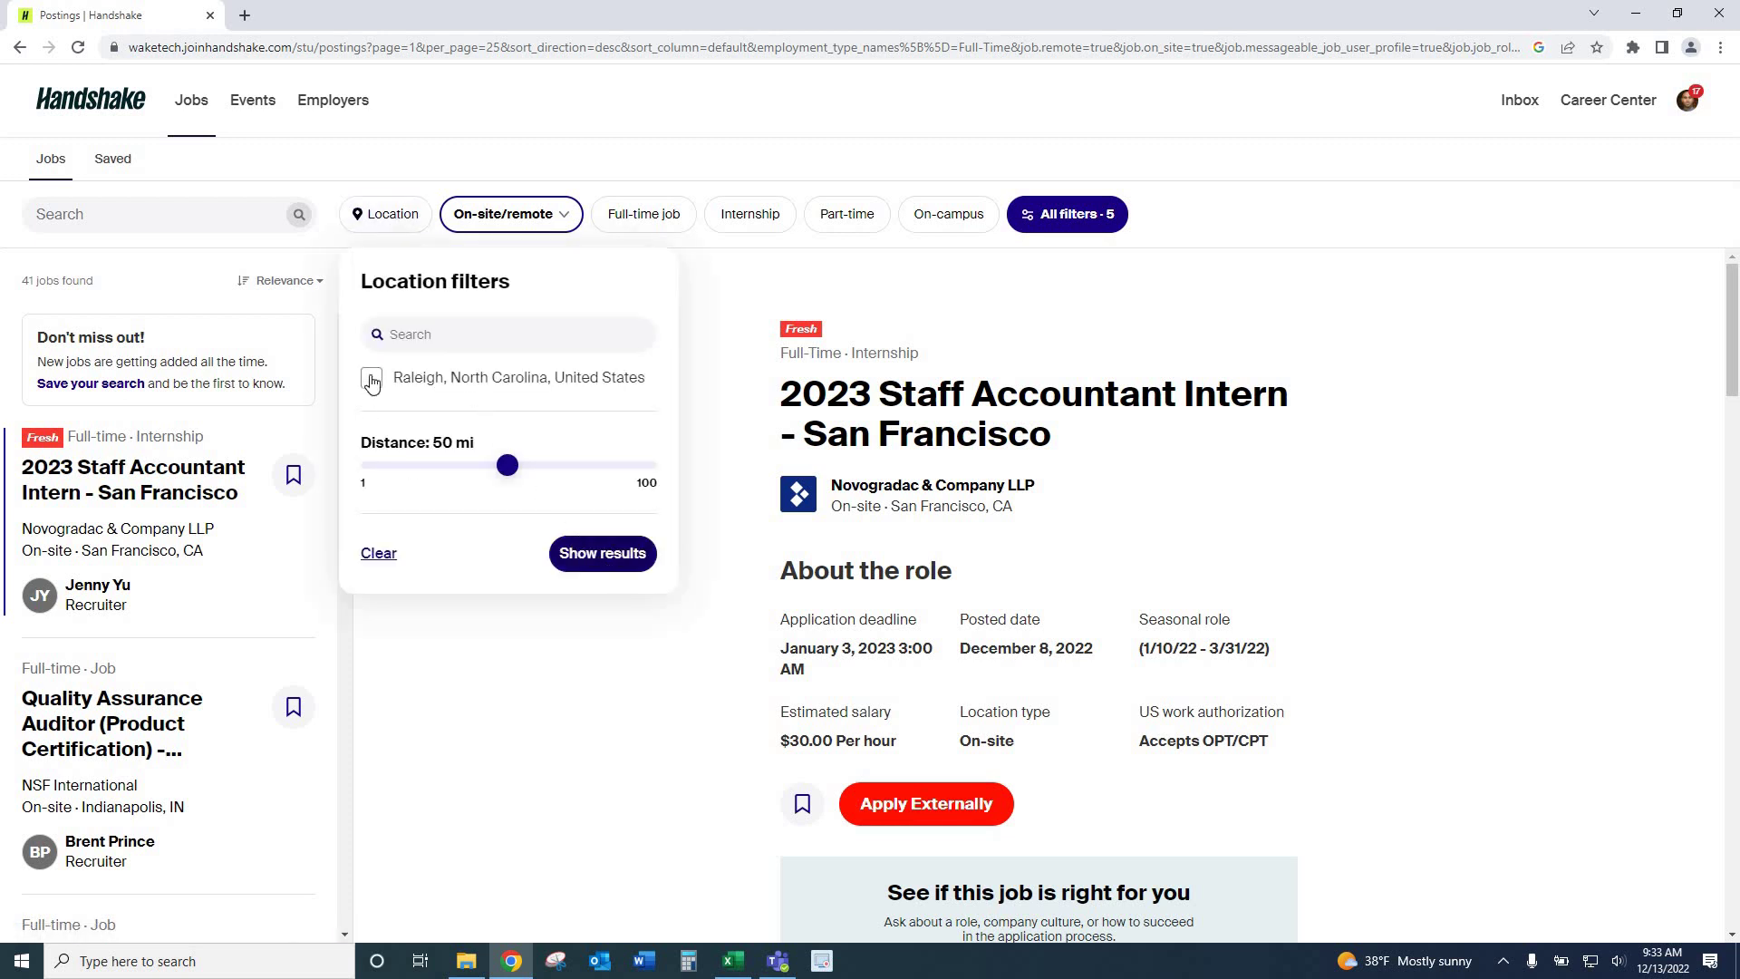
{"action": "left_click", "coordinate": [397, 388]}
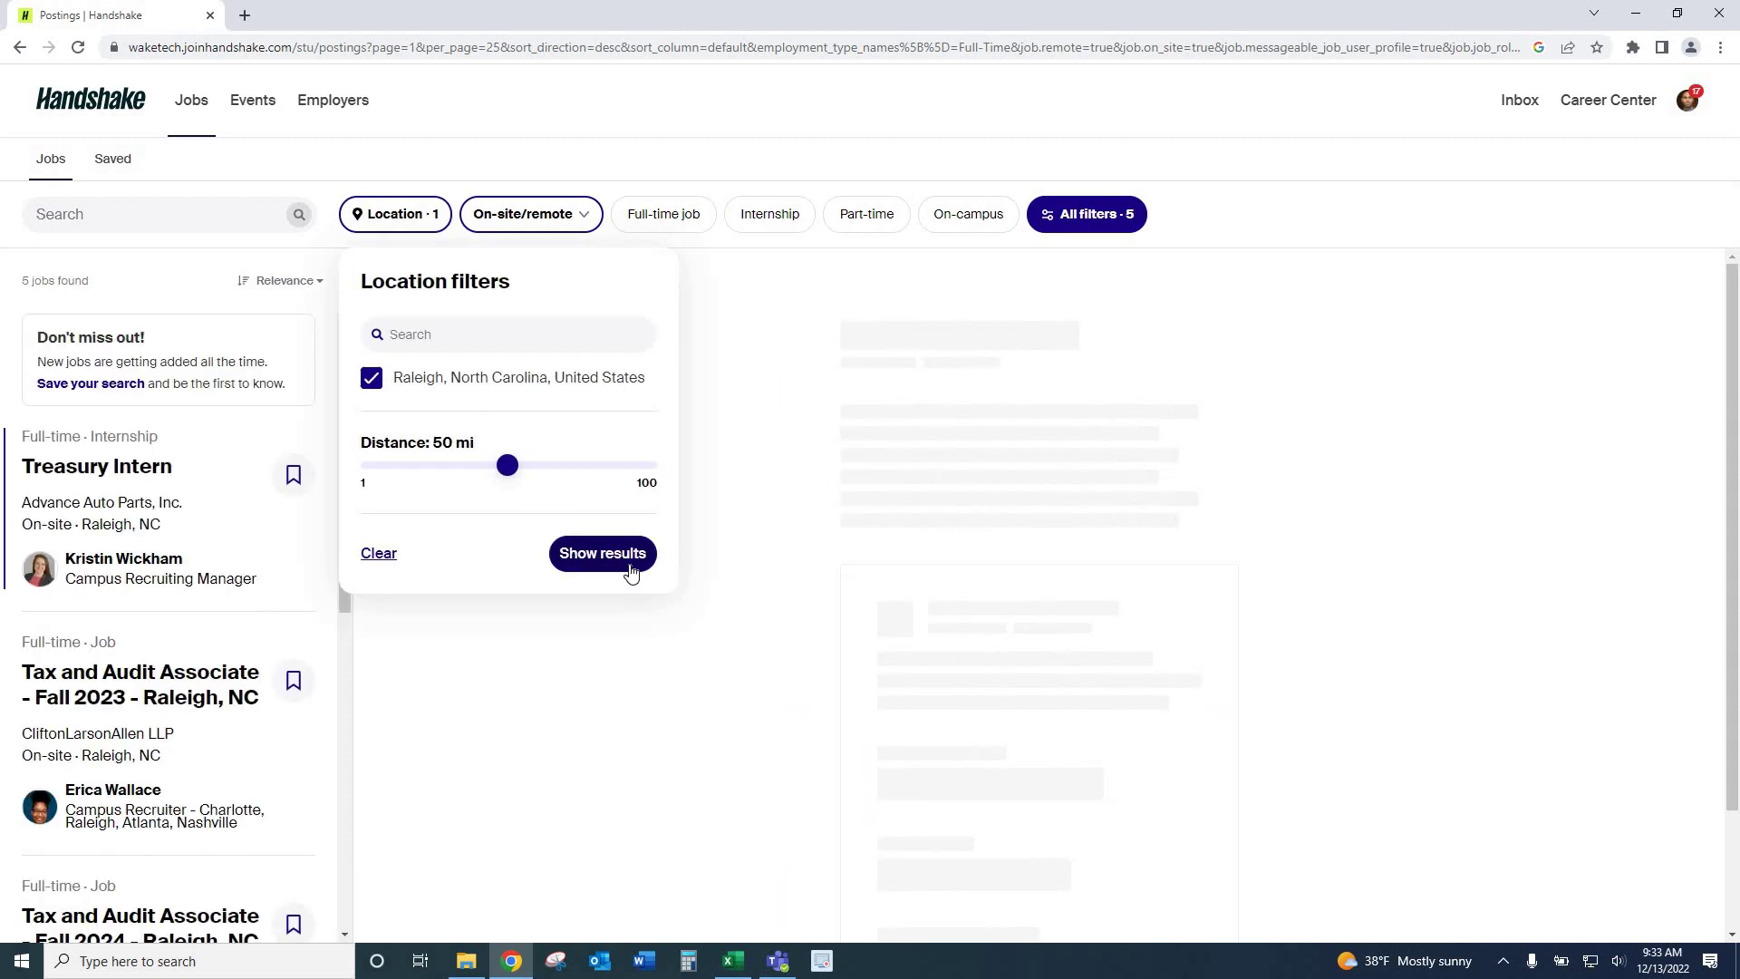
{"action": "left_click", "coordinate": [632, 571]}
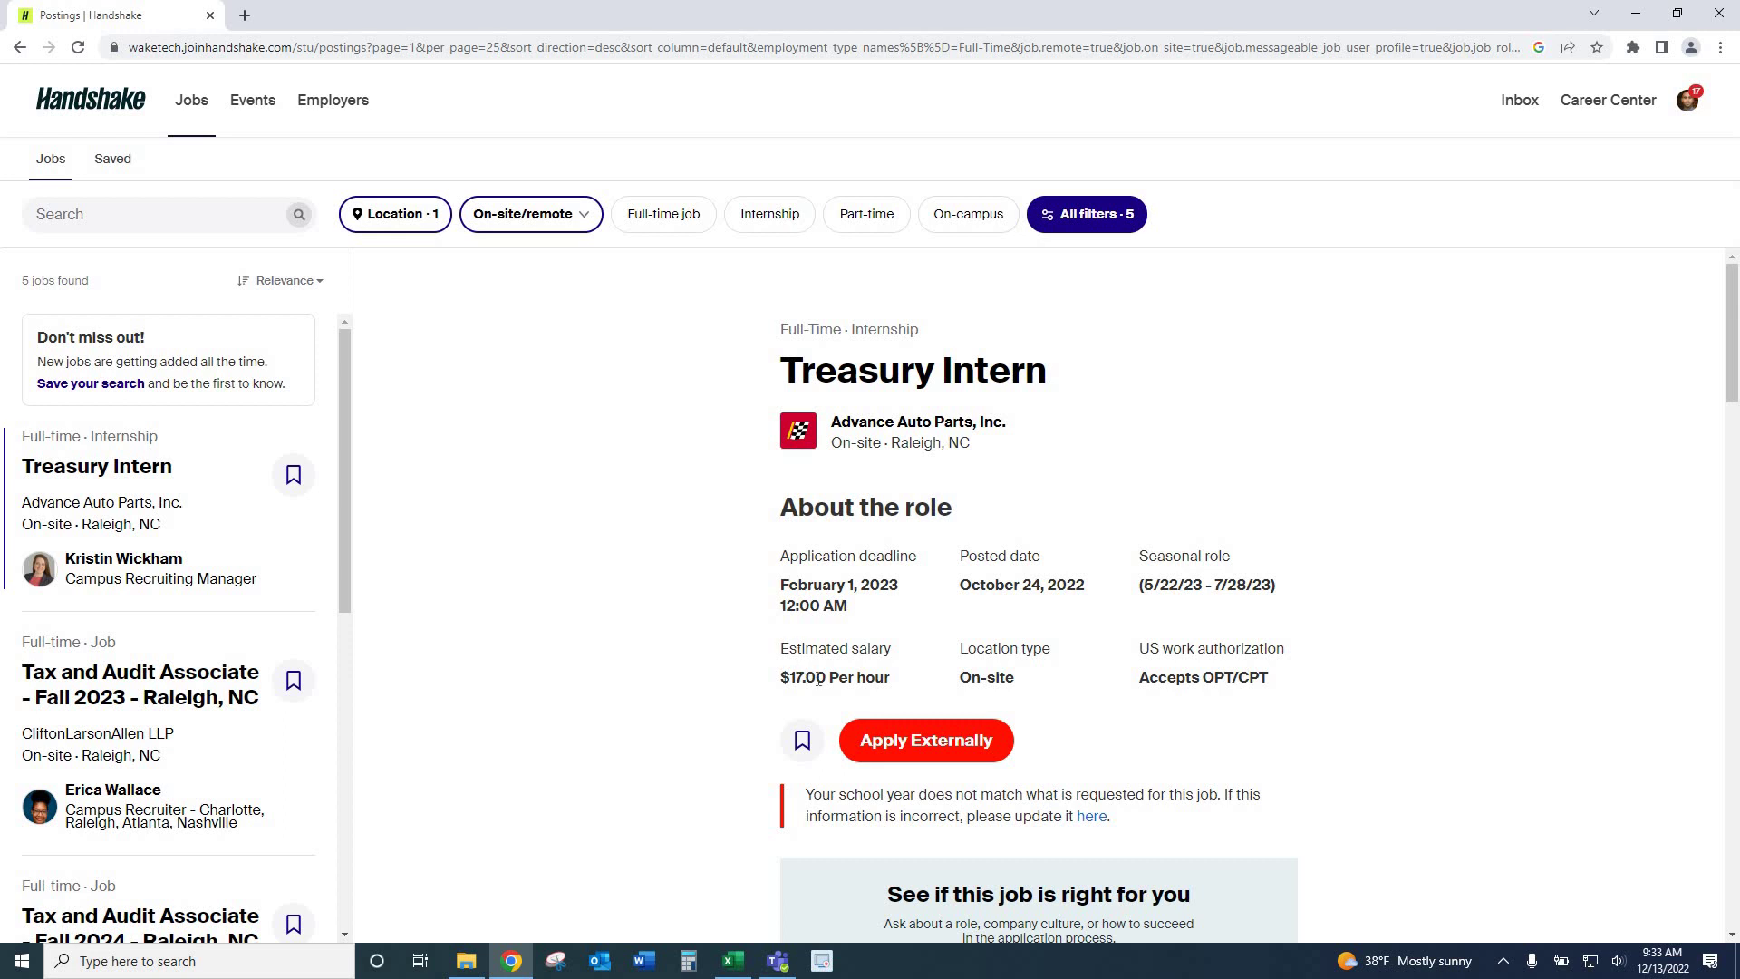
Review the Treasury Intern posting from Advance Auto Parts and open a message to its campus recruiting manager.
{"action": "scroll", "coordinate": [889, 670], "scroll_direction": "down", "scroll_amount": 1}
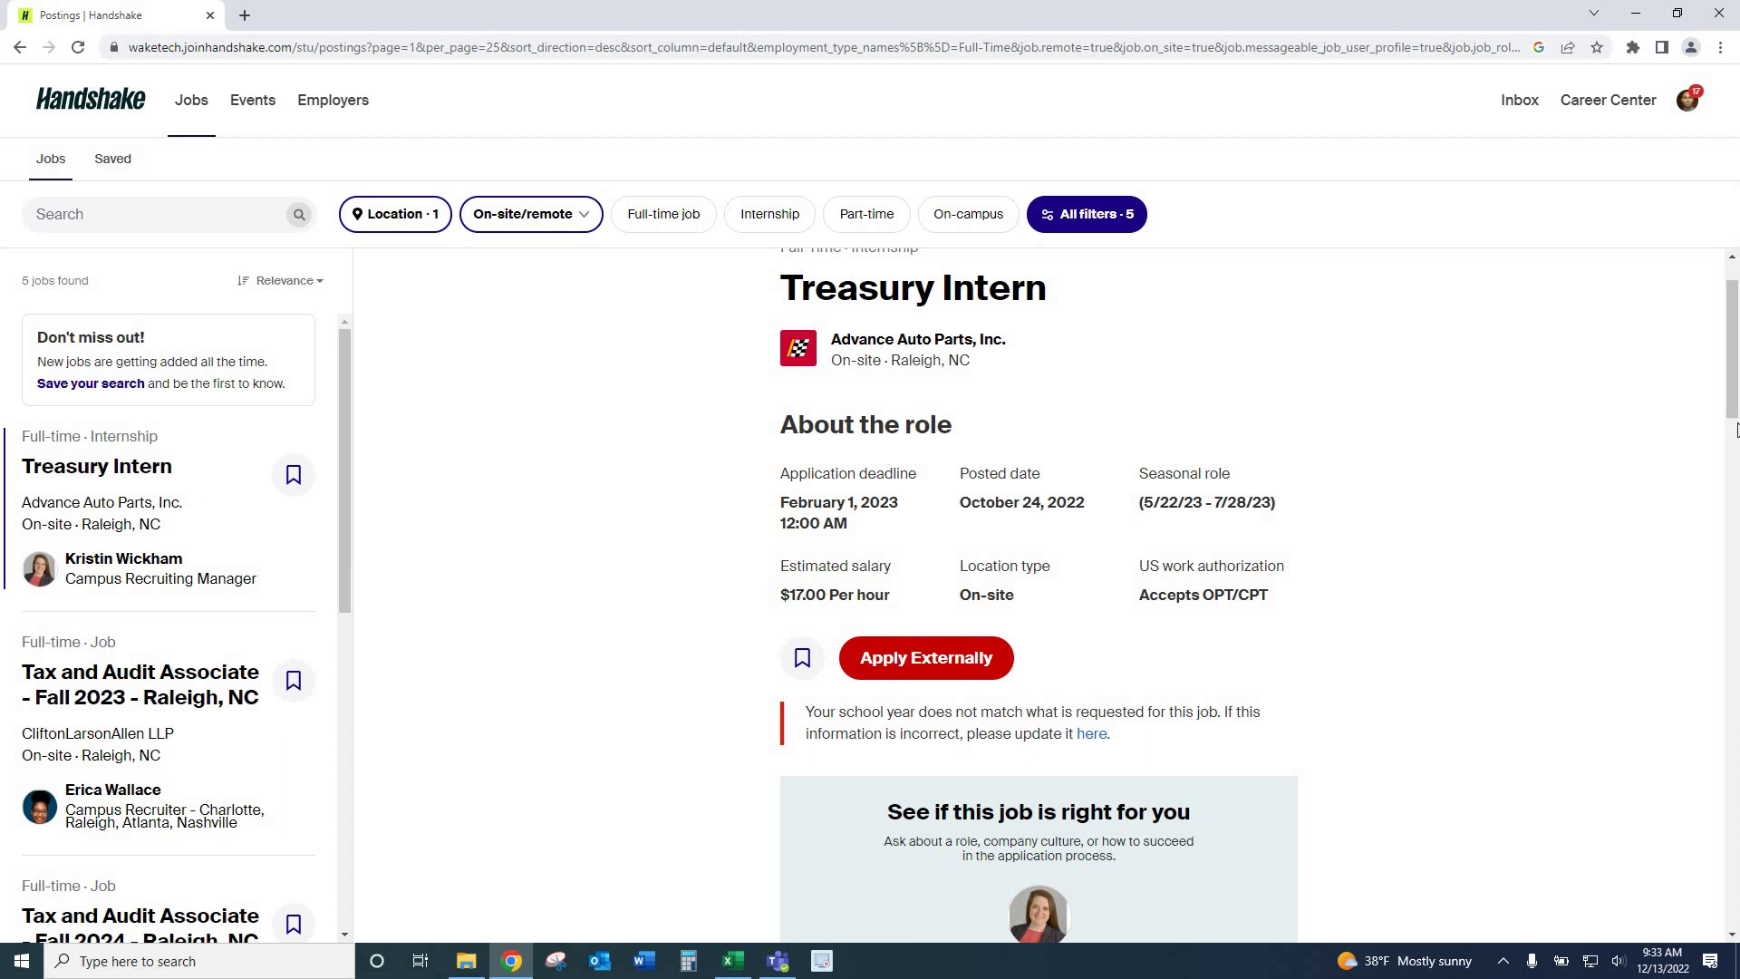
{"action": "left_click_drag", "start_coordinate": [1733, 394], "coordinate": [1731, 447]}
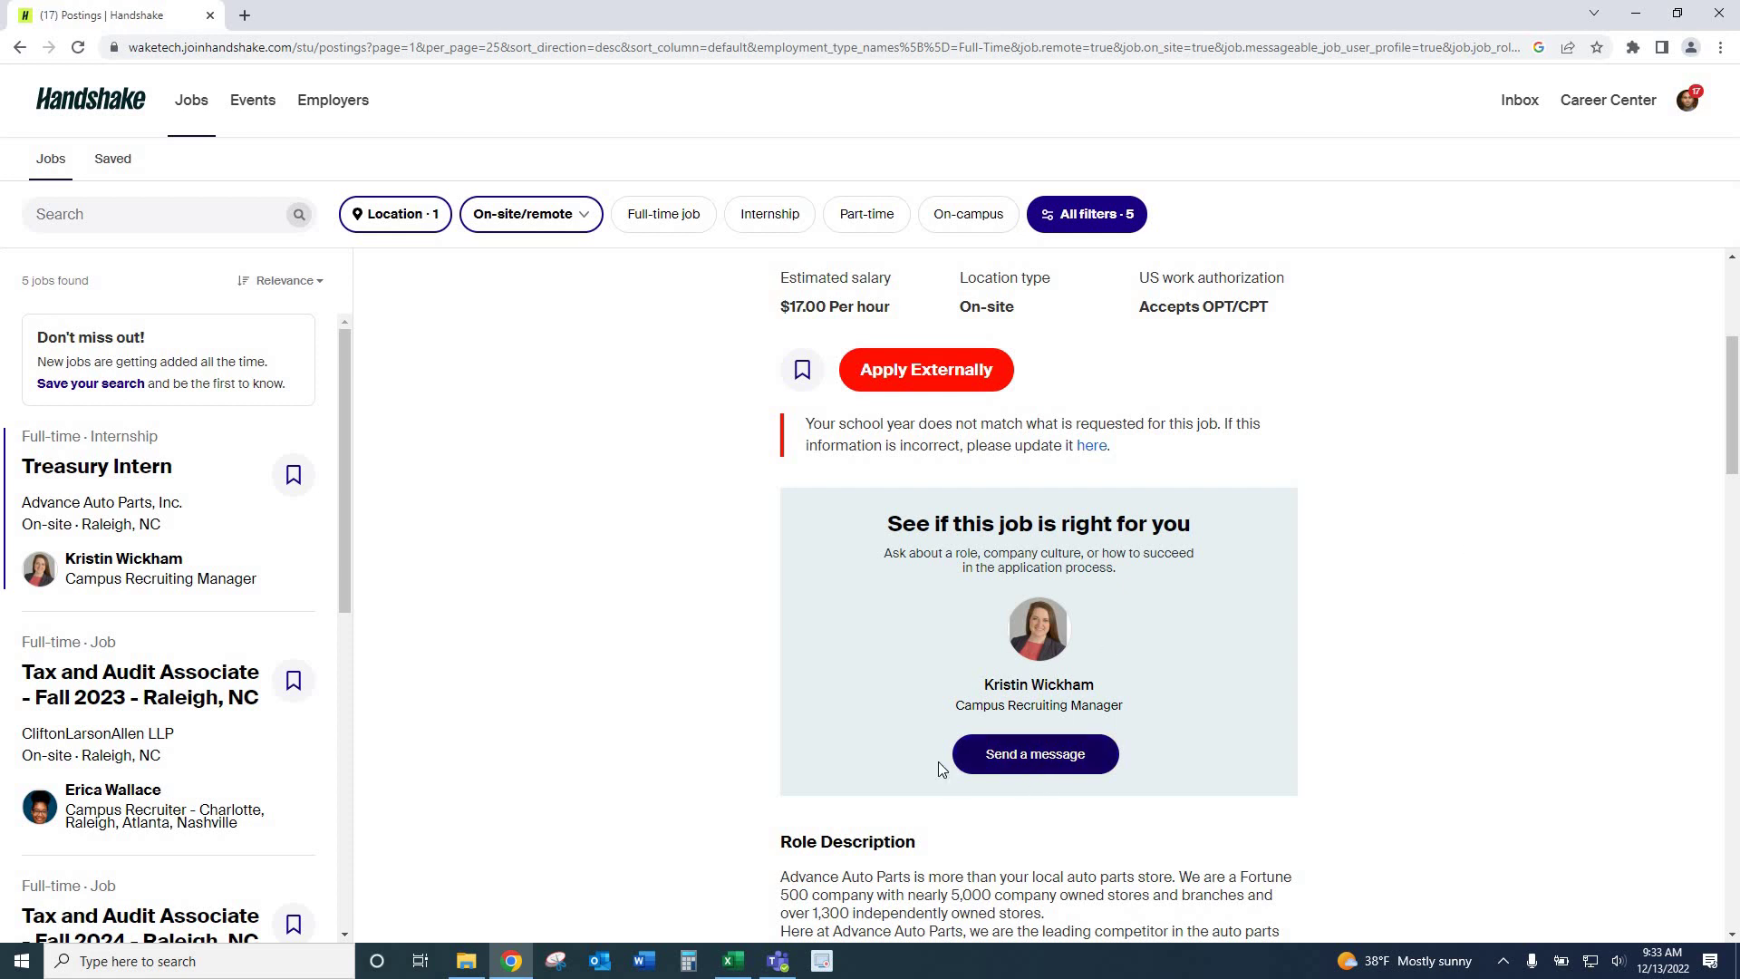
{"action": "left_click", "coordinate": [1014, 764]}
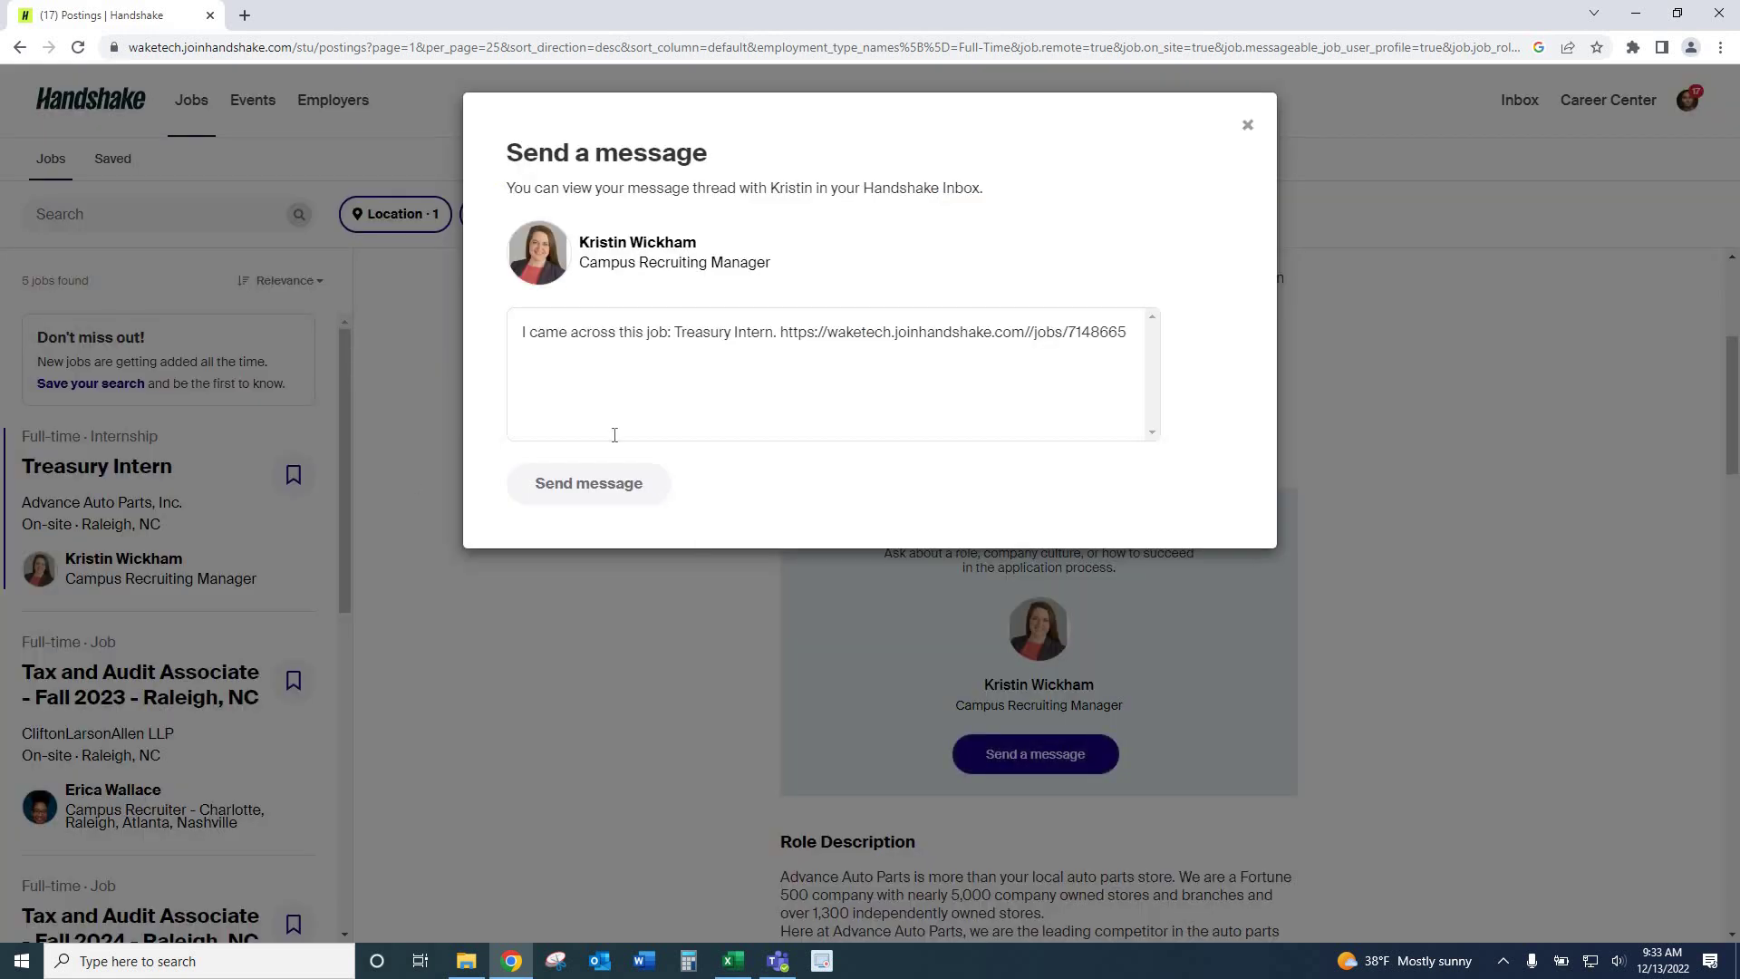
Close the recruiter message without sending it and open CliftonLarsonAllen's Tax and Audit Associate - Fall 2023 posting.
{"action": "left_click", "coordinate": [629, 399]}
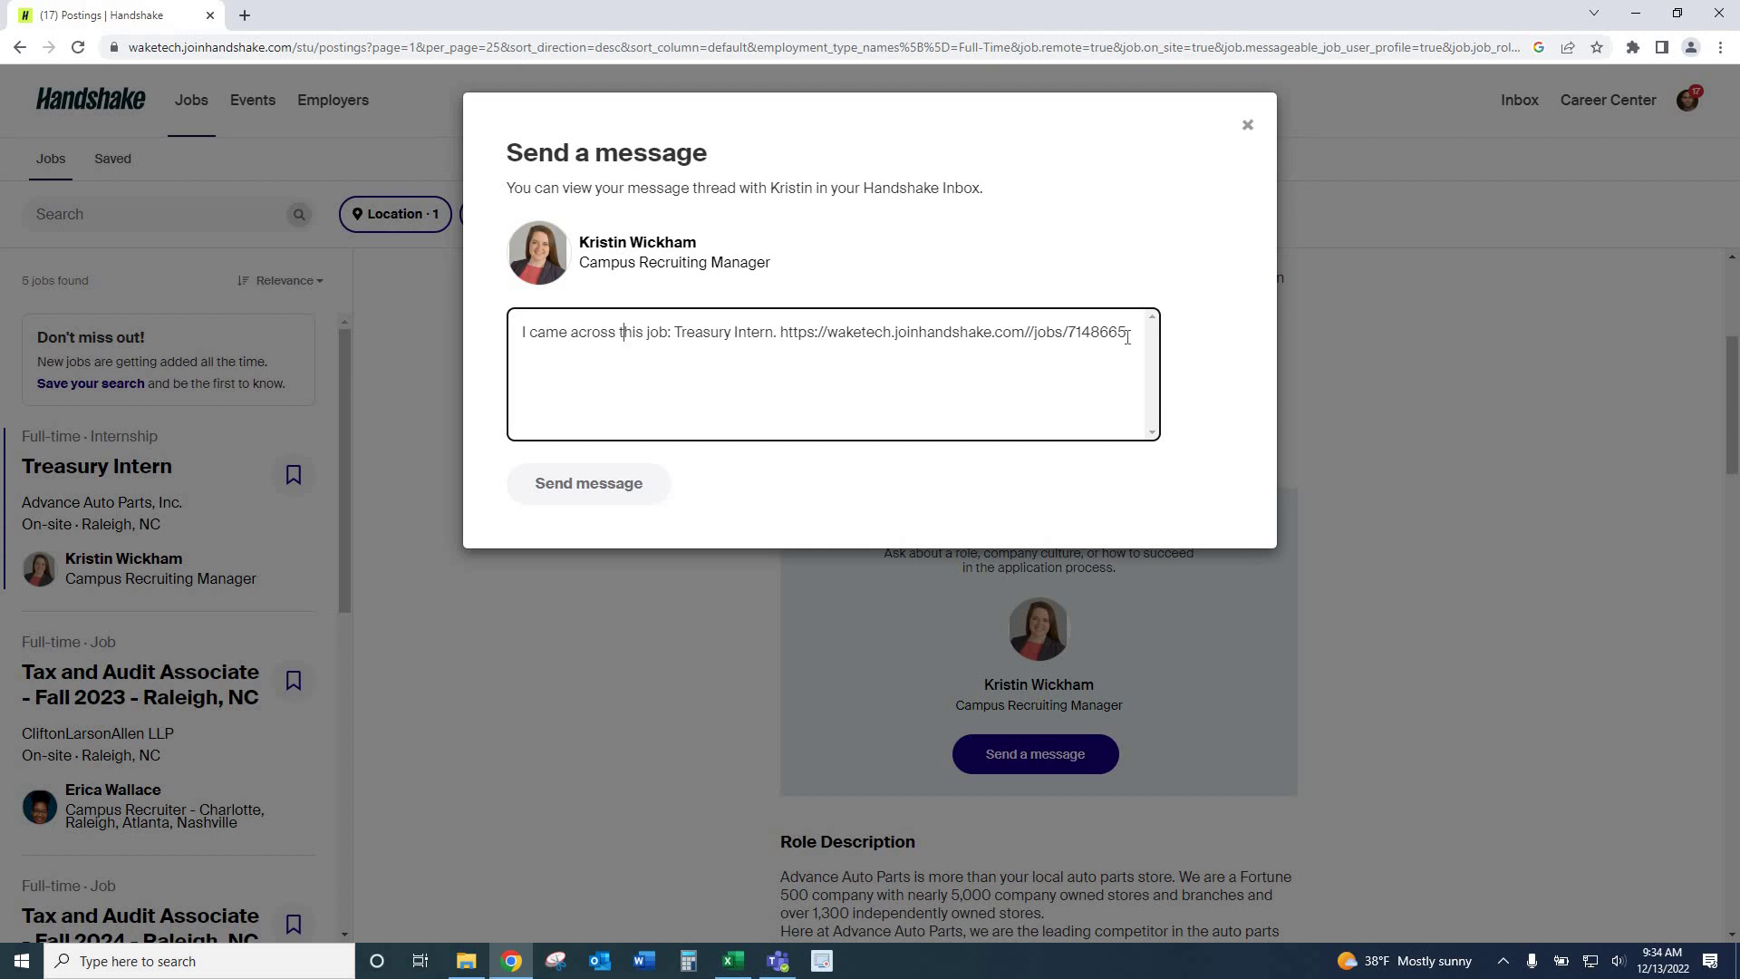
{"action": "left_click", "coordinate": [1249, 128]}
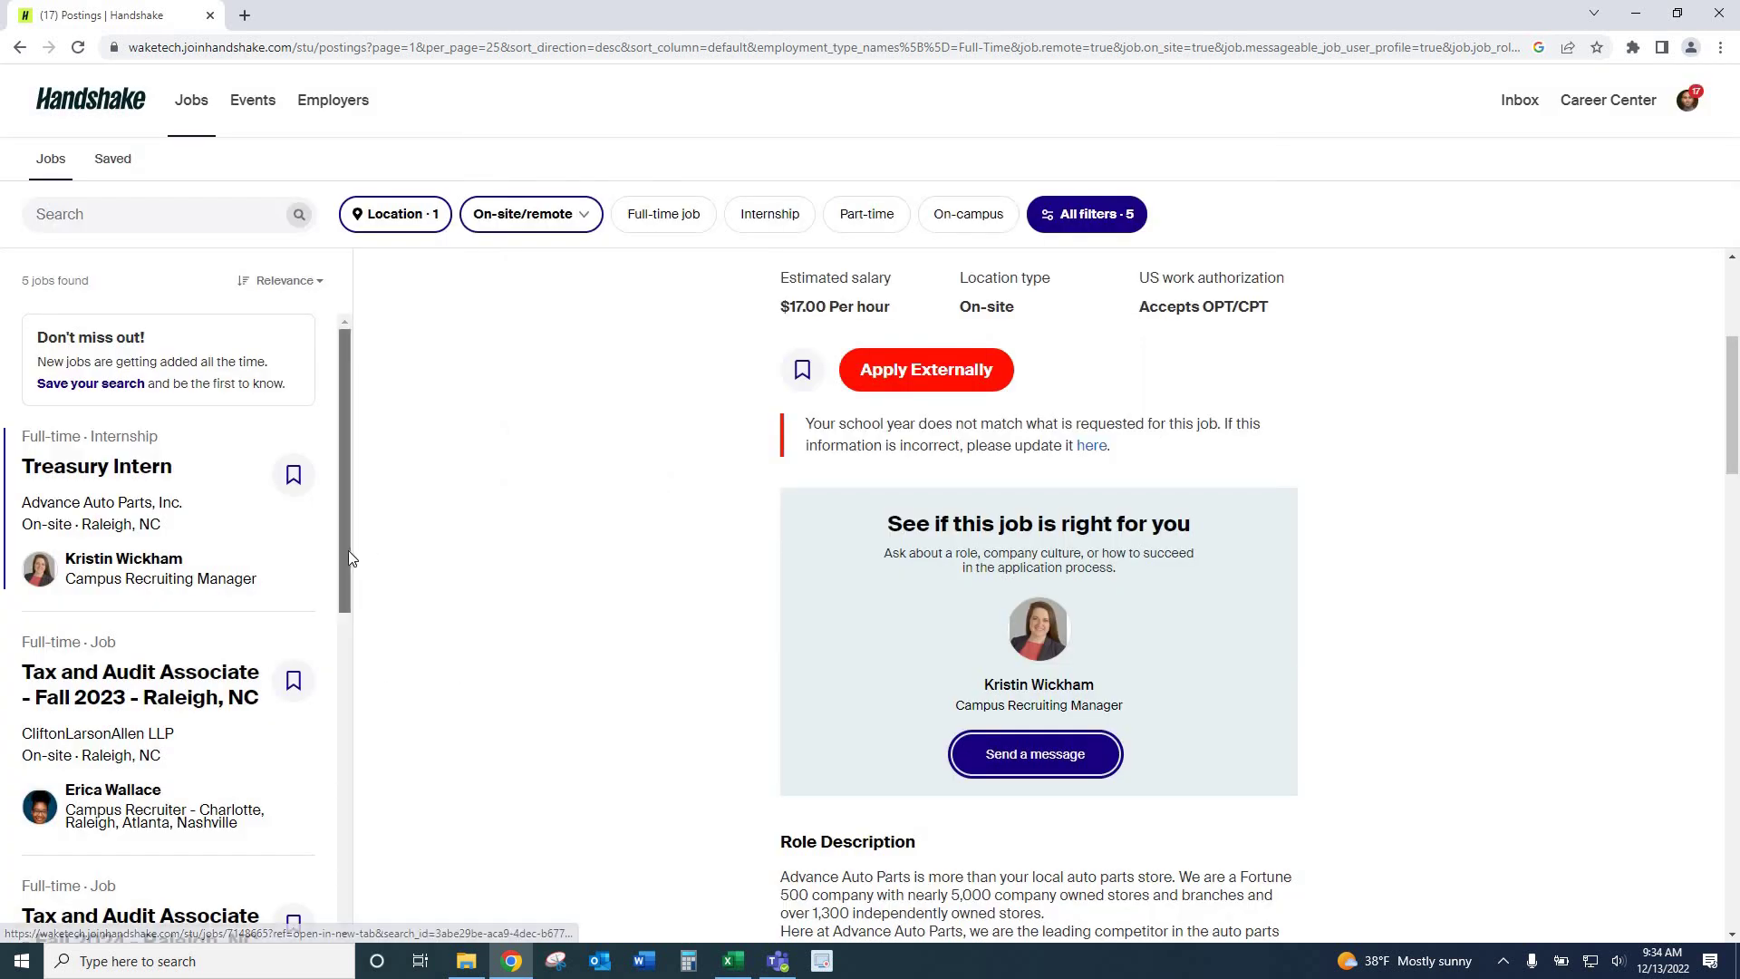
{"action": "left_click_drag", "start_coordinate": [348, 551], "coordinate": [350, 599]}
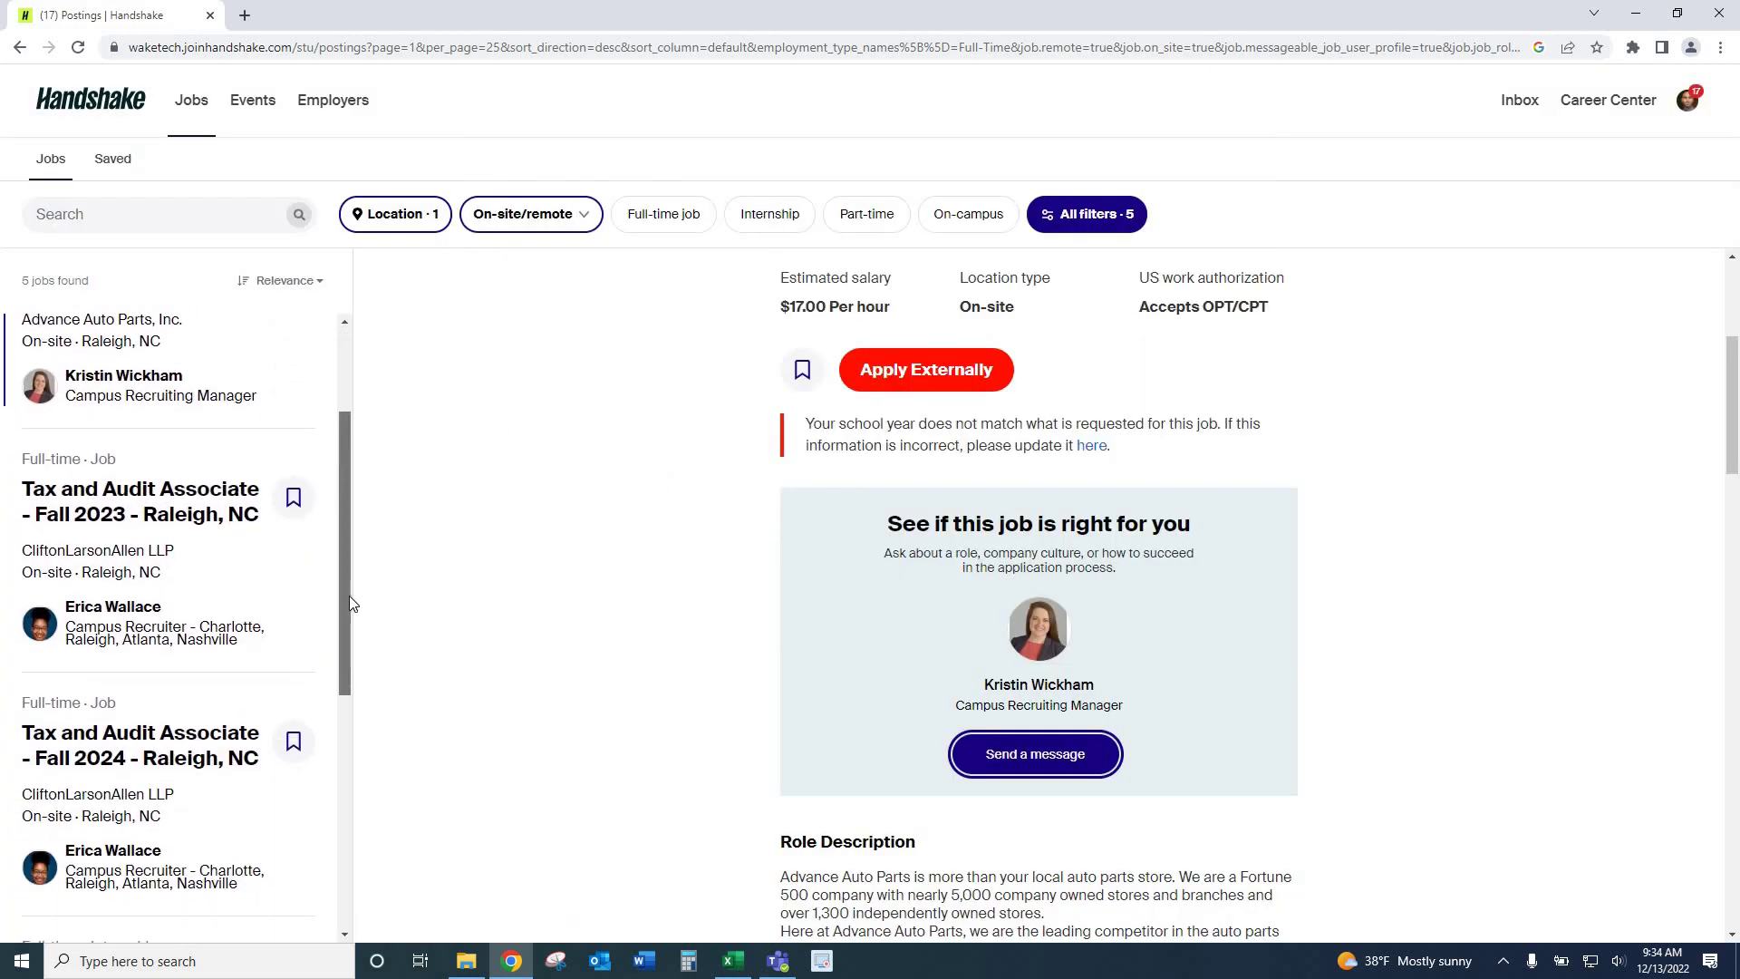
{"action": "left_click", "coordinate": [97, 517]}
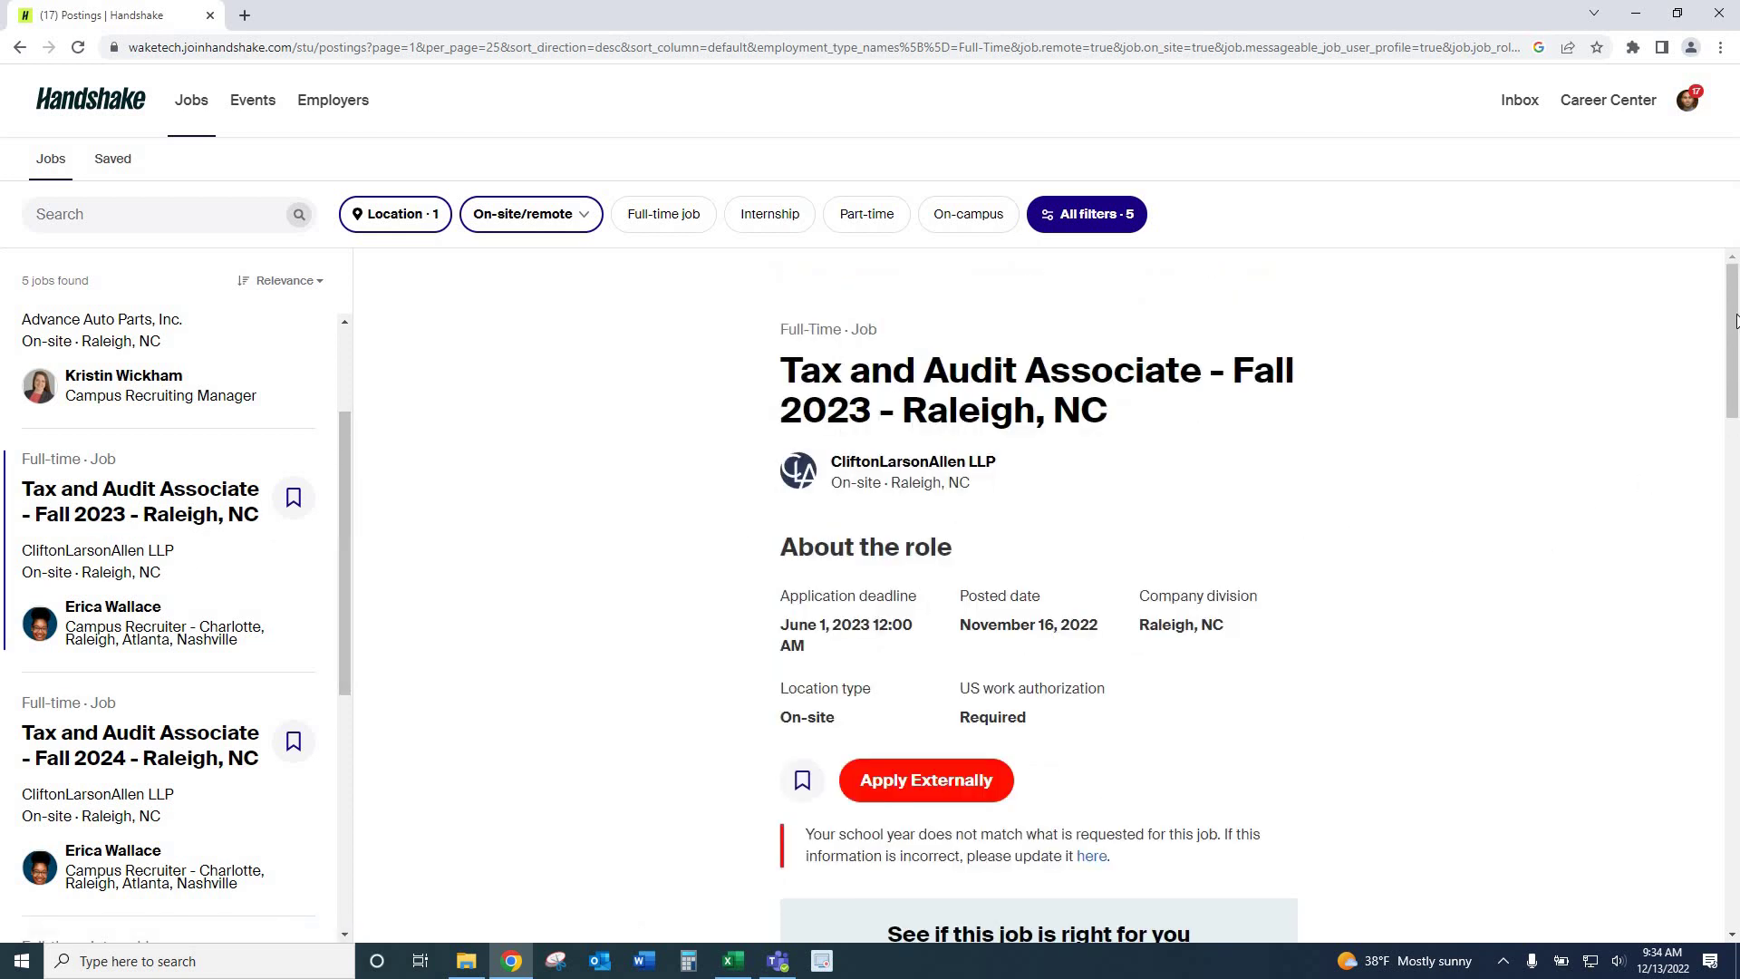
Review the posting's full role description, candidate preferences, employer information and employee reviews.
{"action": "left_click_drag", "start_coordinate": [1736, 321], "coordinate": [1709, 616]}
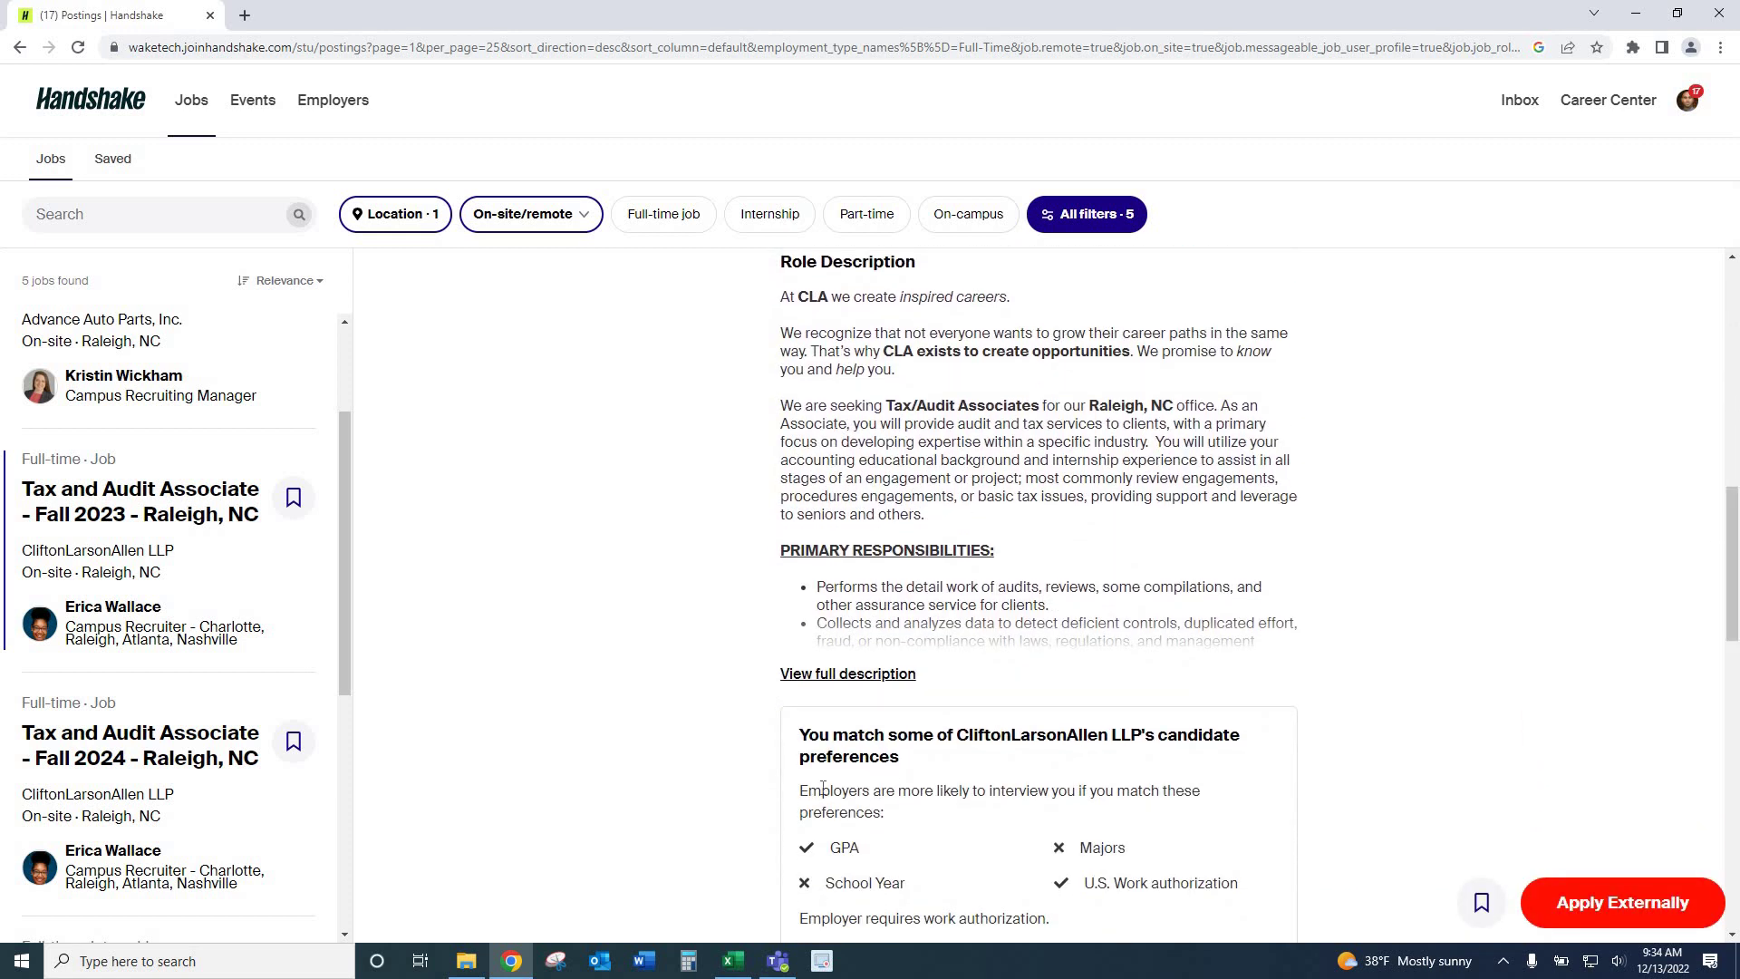
{"action": "left_click", "coordinate": [834, 678]}
{"action": "left_click_drag", "start_coordinate": [1734, 503], "coordinate": [1709, 659]}
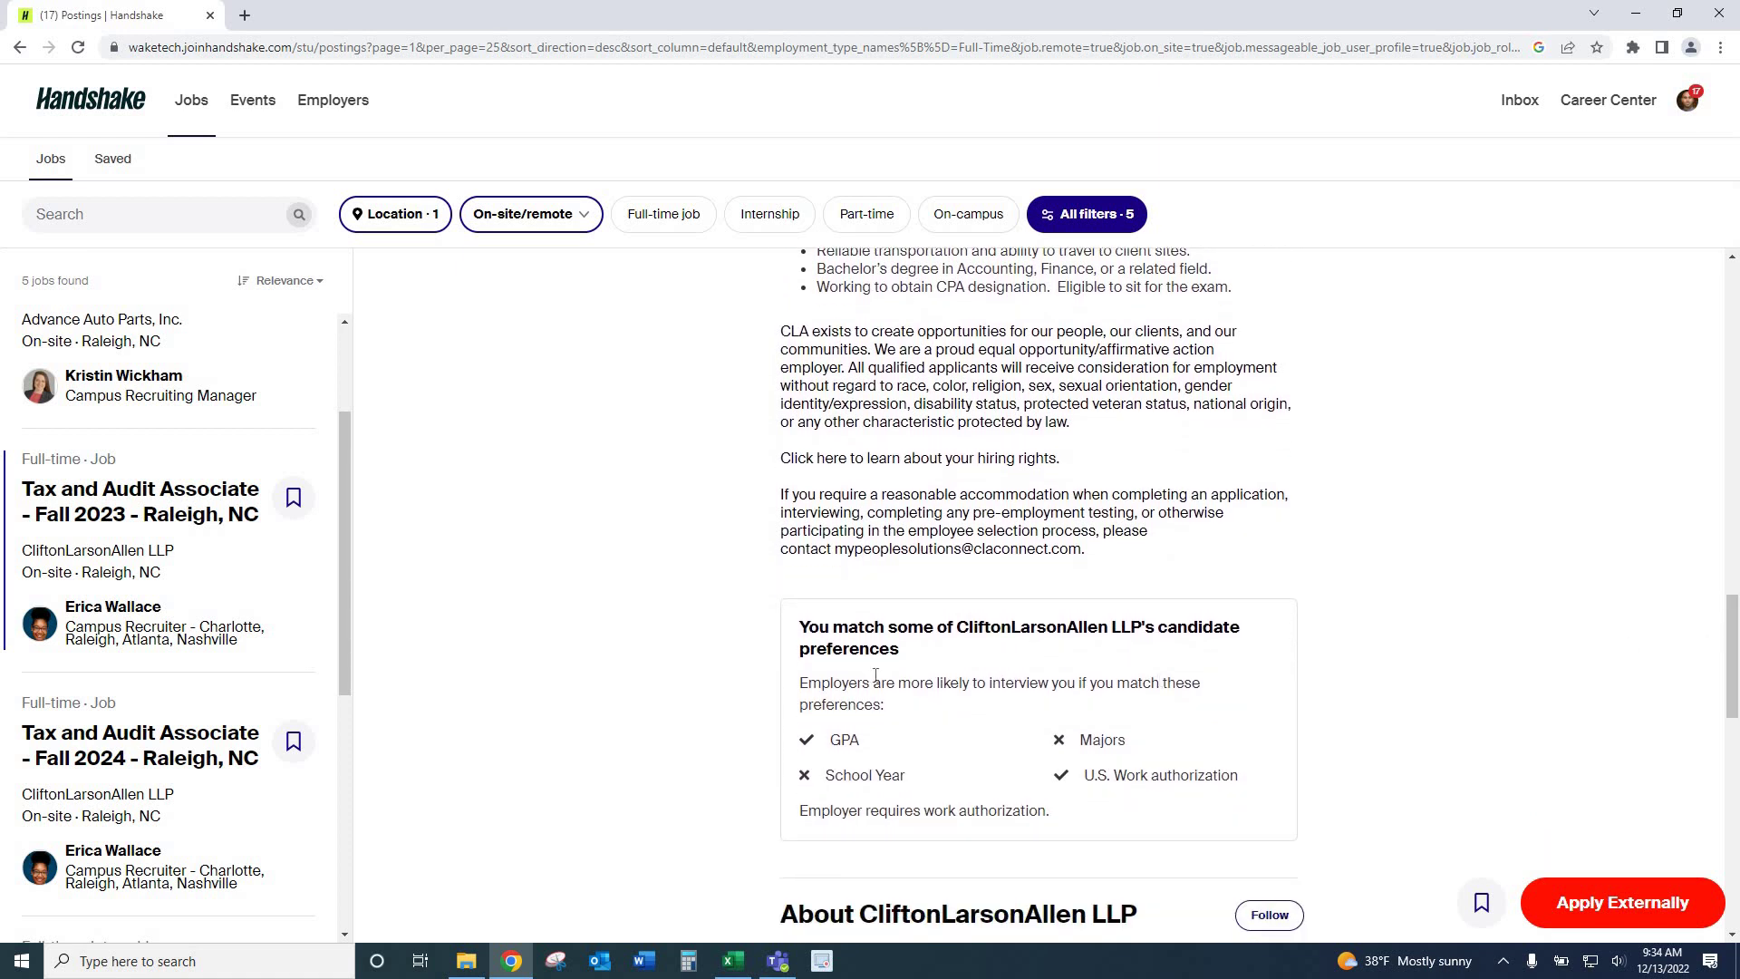
{"action": "mouse_move", "coordinate": [1082, 739]}
{"action": "left_click_drag", "start_coordinate": [1735, 639], "coordinate": [1724, 743]}
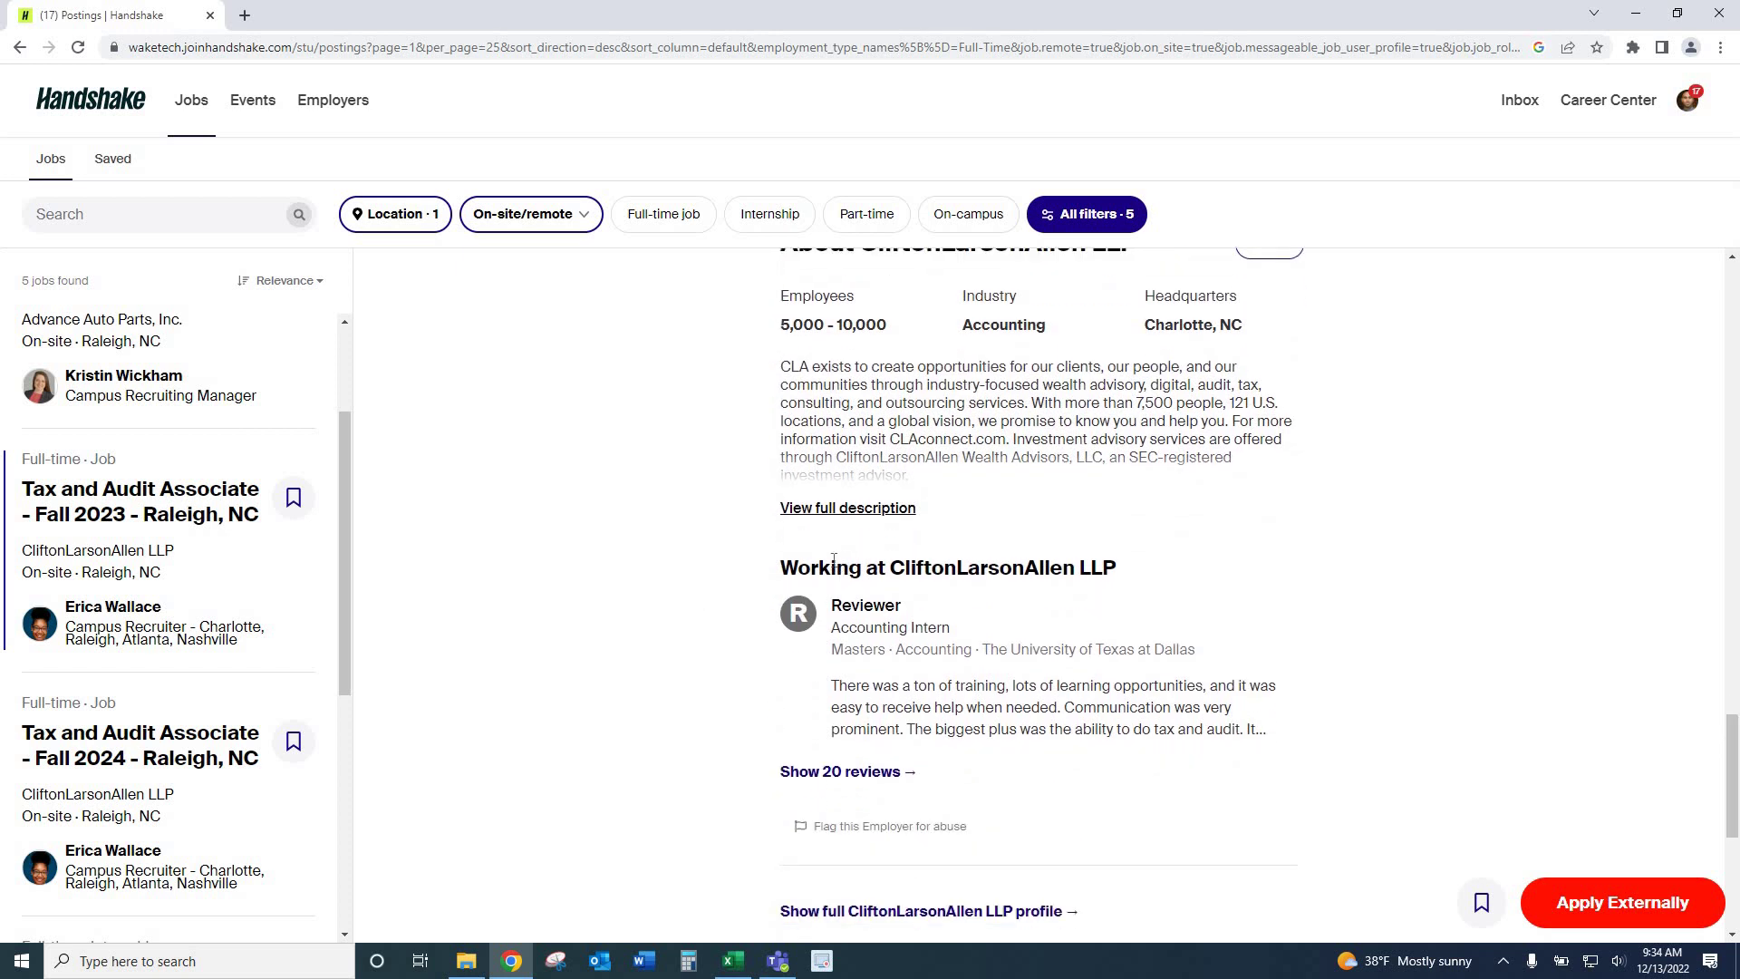
{"action": "scroll", "coordinate": [868, 734], "scroll_direction": "down", "scroll_amount": 1}
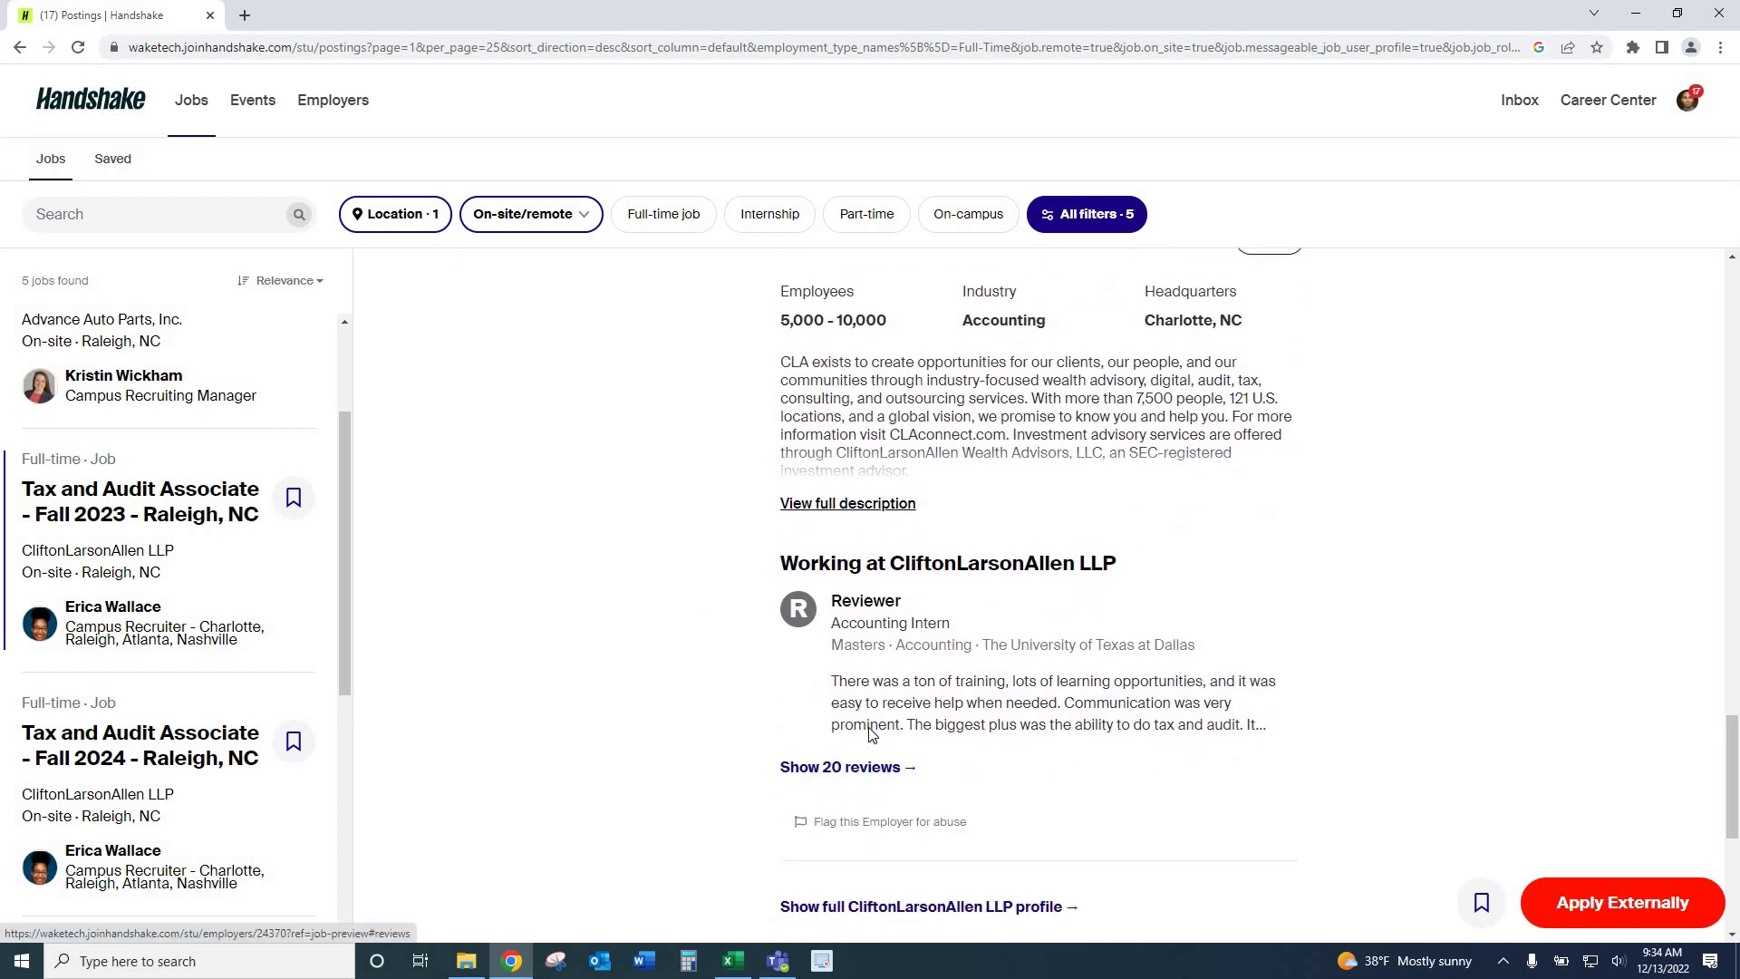
{"action": "scroll", "coordinate": [869, 734], "scroll_direction": "down", "scroll_amount": 2}
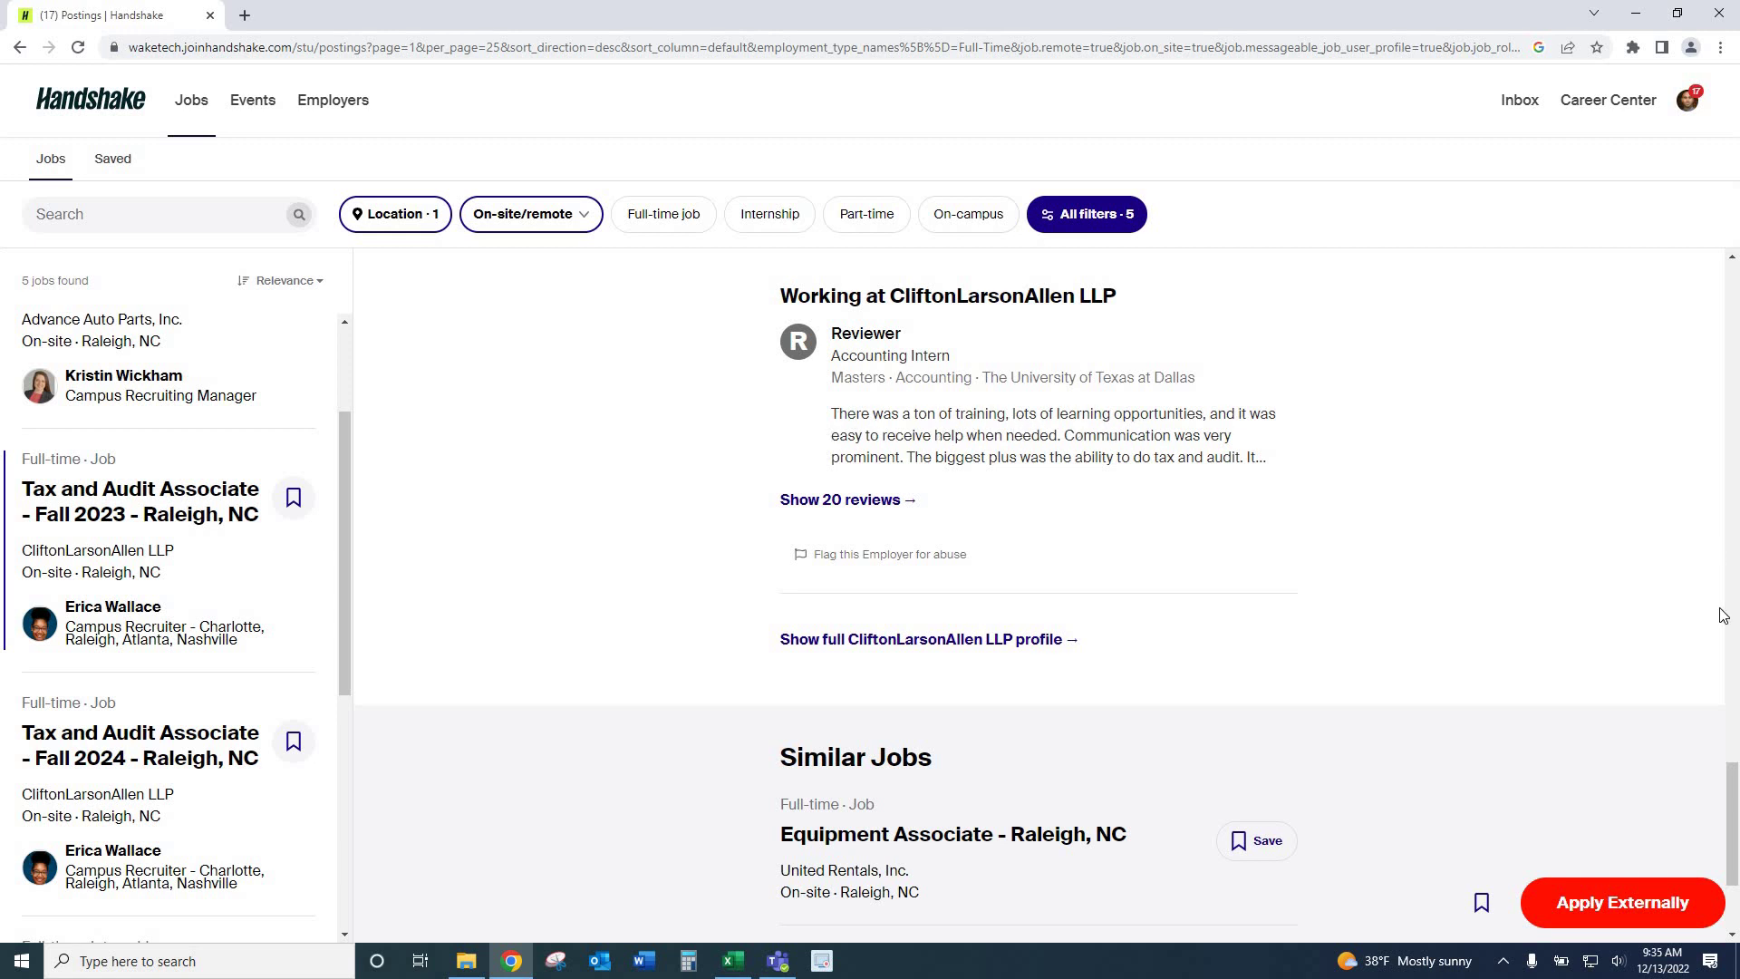
{"action": "mouse_move", "coordinate": [1736, 783]}
{"action": "left_mouse_down"}
{"action": "mouse_move", "coordinate": [1736, 804]}
{"action": "mouse_move", "coordinate": [1735, 785]}
{"action": "left_mouse_up"}
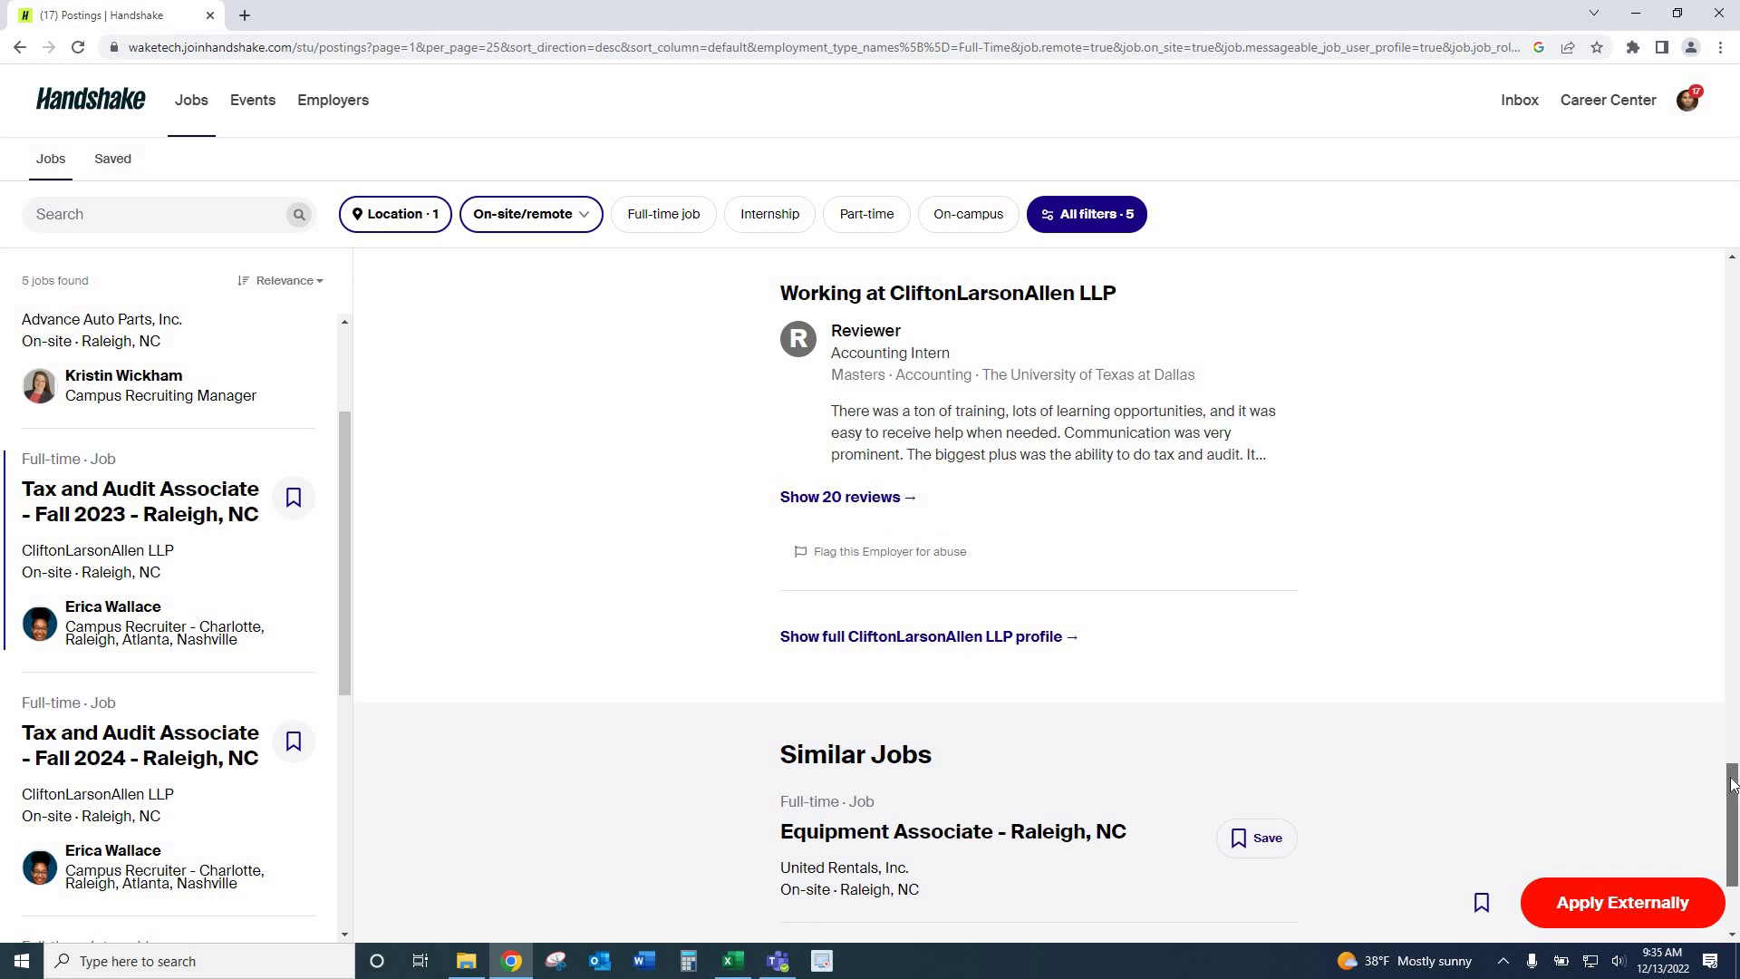
{"action": "left_click_drag", "start_coordinate": [1734, 786], "coordinate": [1717, 295]}
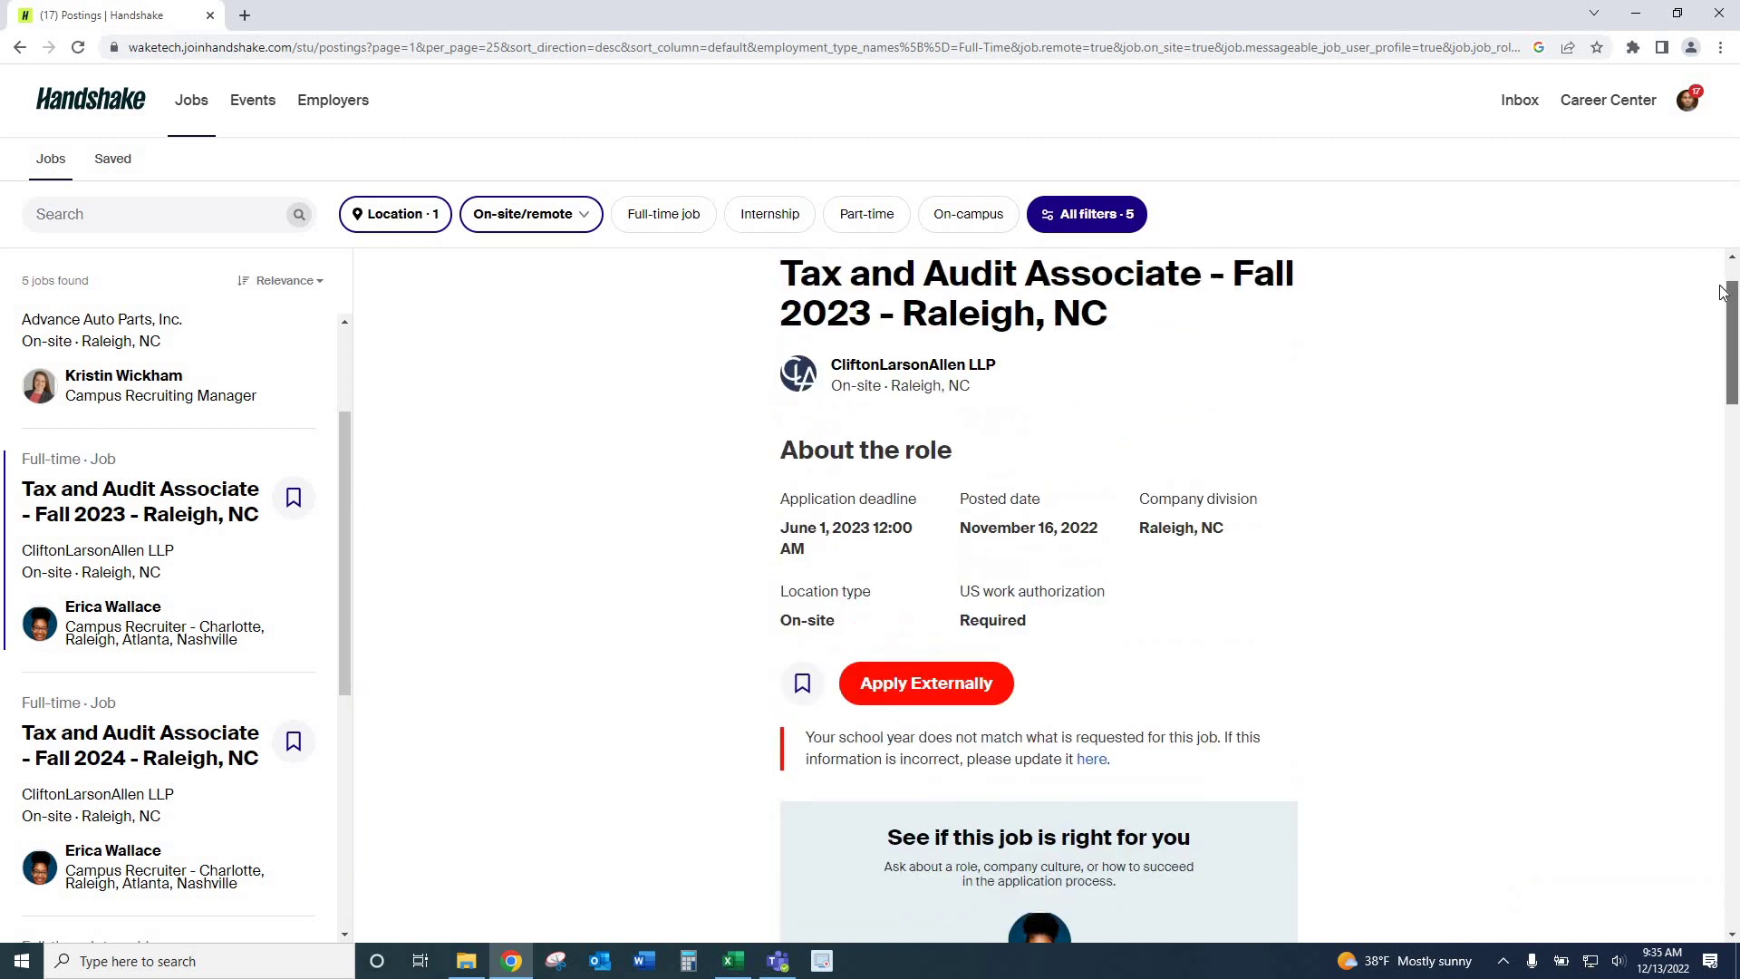
Search the job postings for IBM.
{"action": "left_click_drag", "start_coordinate": [421, 246], "coordinate": [126, 240]}
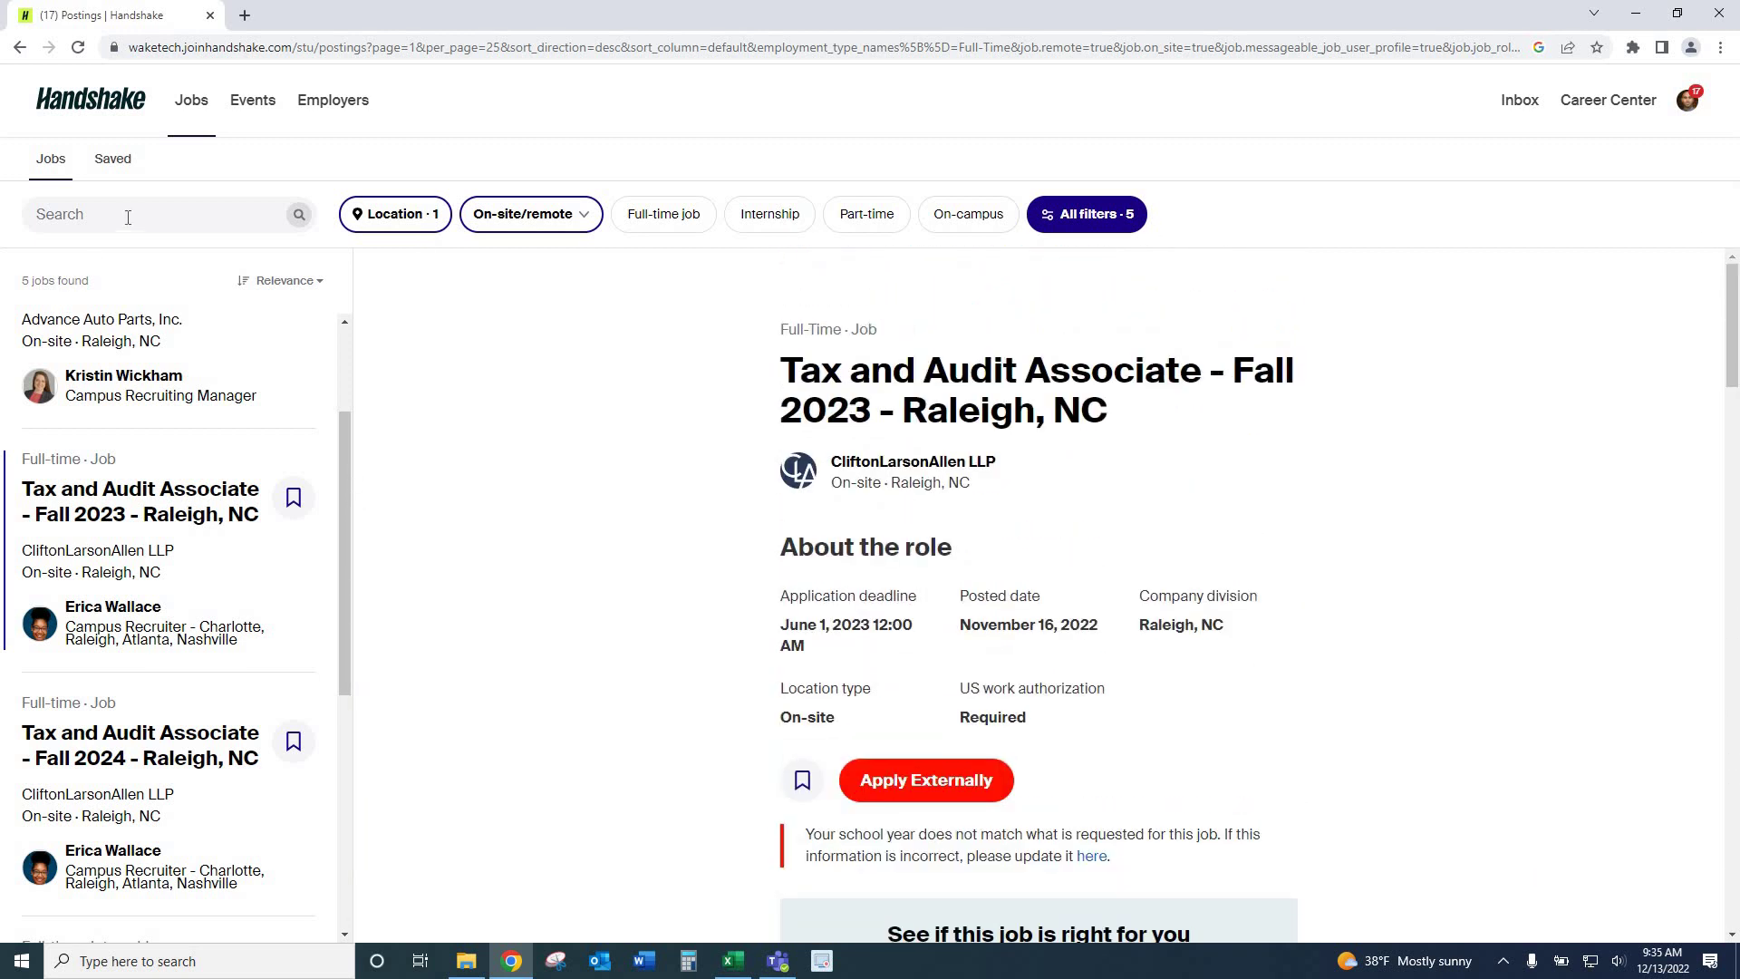
{"action": "left_click", "coordinate": [128, 217]}
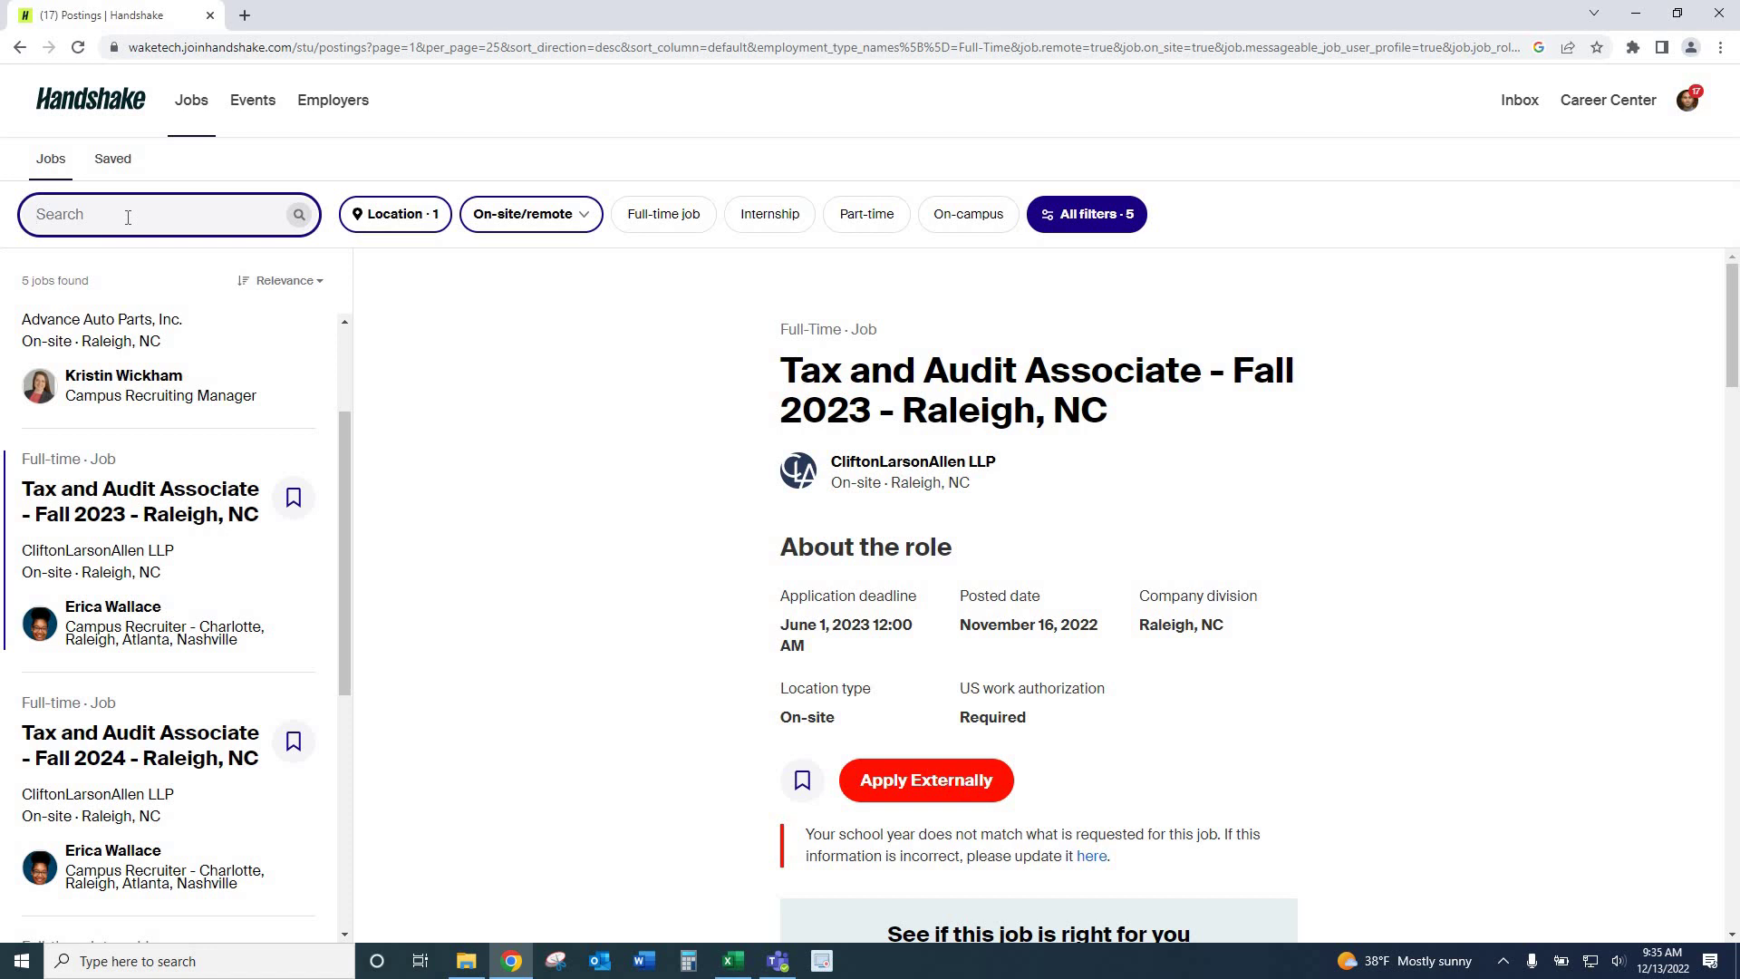
{"action": "type", "text": "IBM"}
{"action": "left_click", "coordinate": [300, 216]}
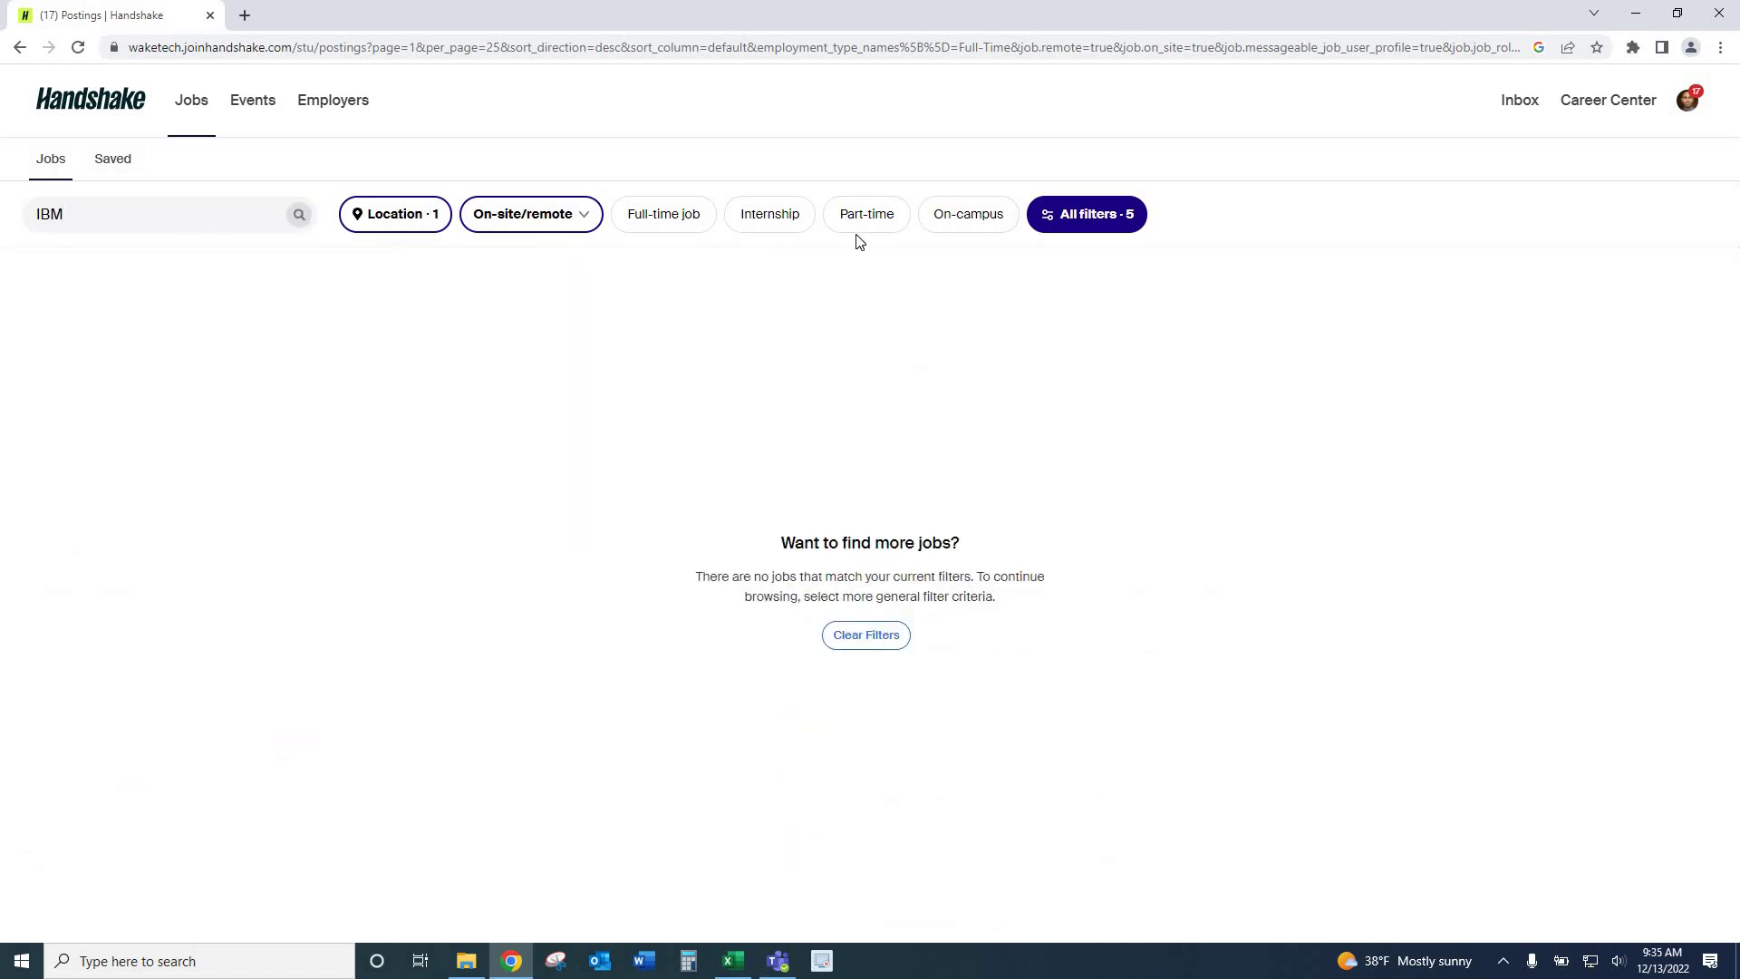
Remove the full-time, on-site, remote, open-to-messaging and Accountants and Auditors filters, and show the matching jobs.
{"action": "left_click", "coordinate": [1086, 214]}
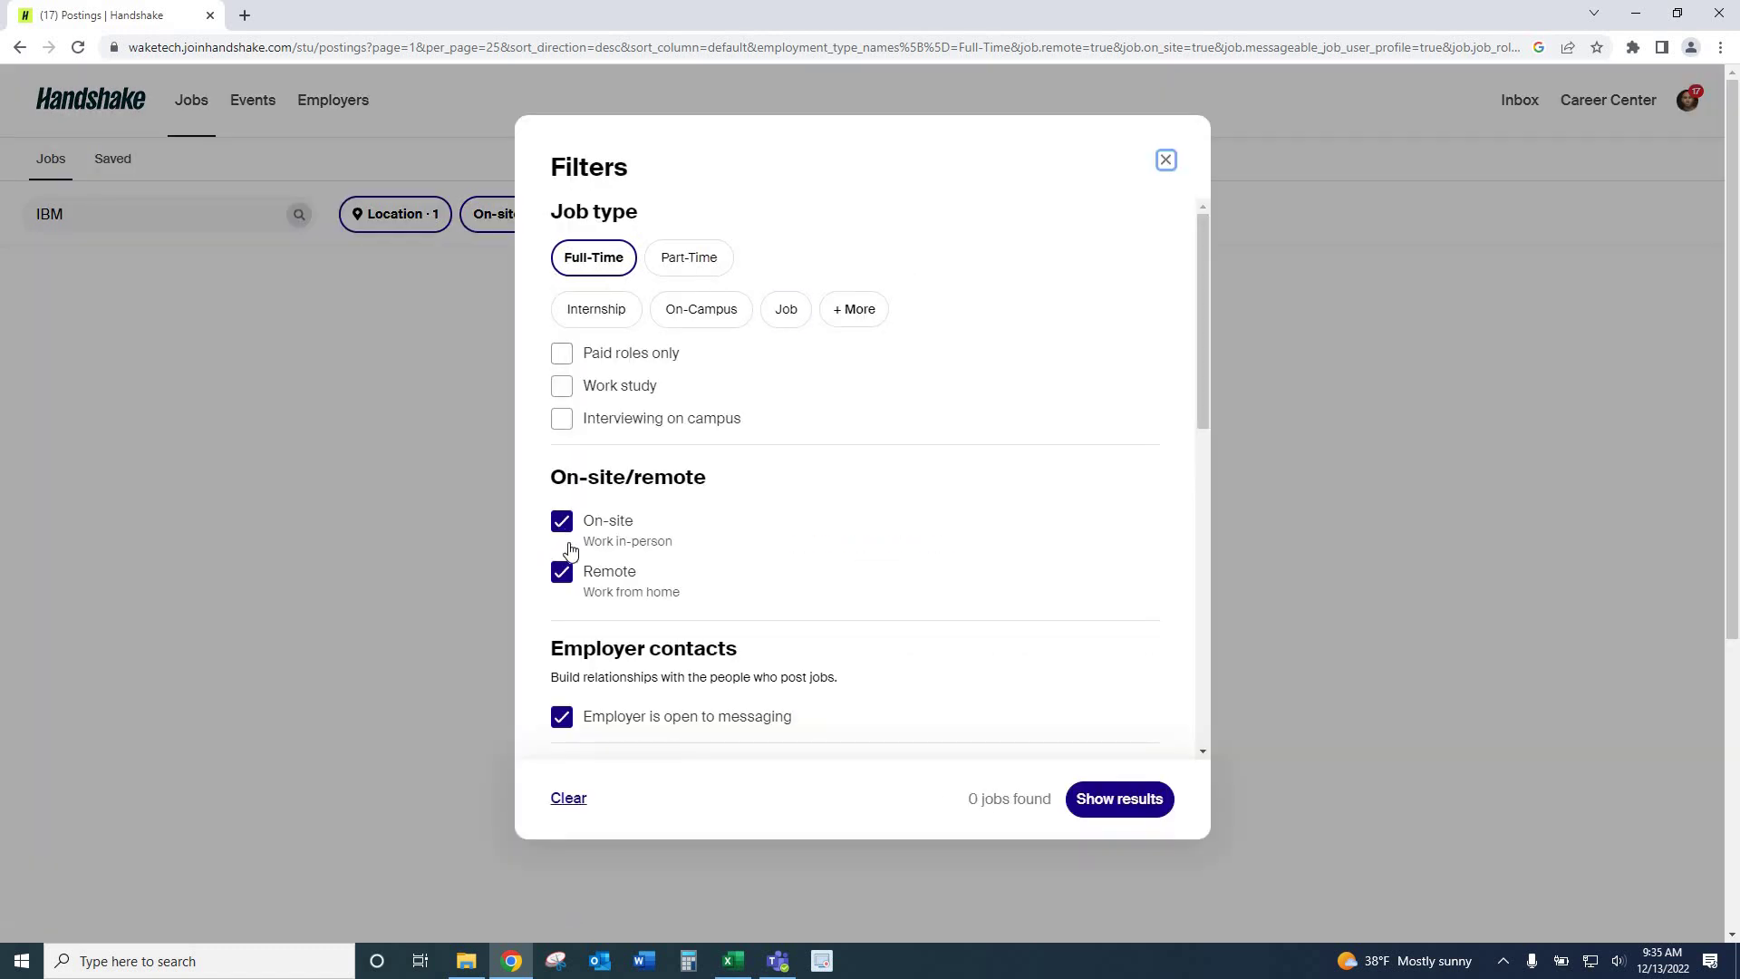
{"action": "left_click", "coordinate": [564, 542]}
{"action": "left_click", "coordinate": [571, 587]}
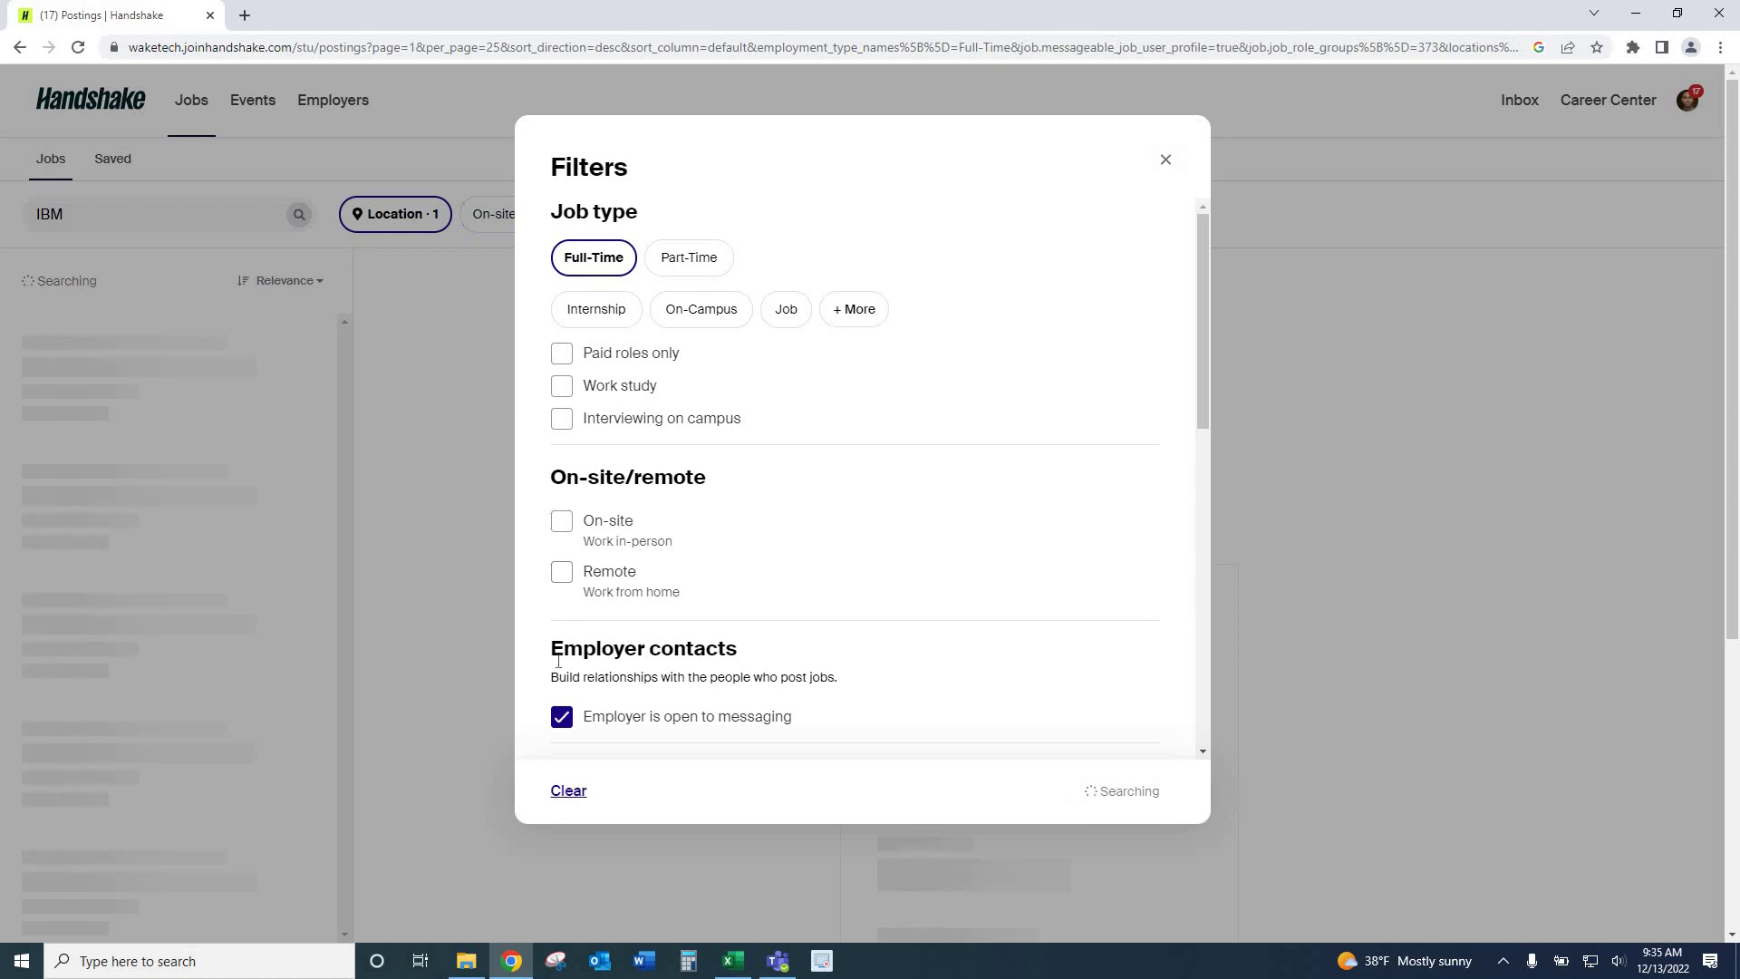
{"action": "left_click", "coordinate": [562, 718]}
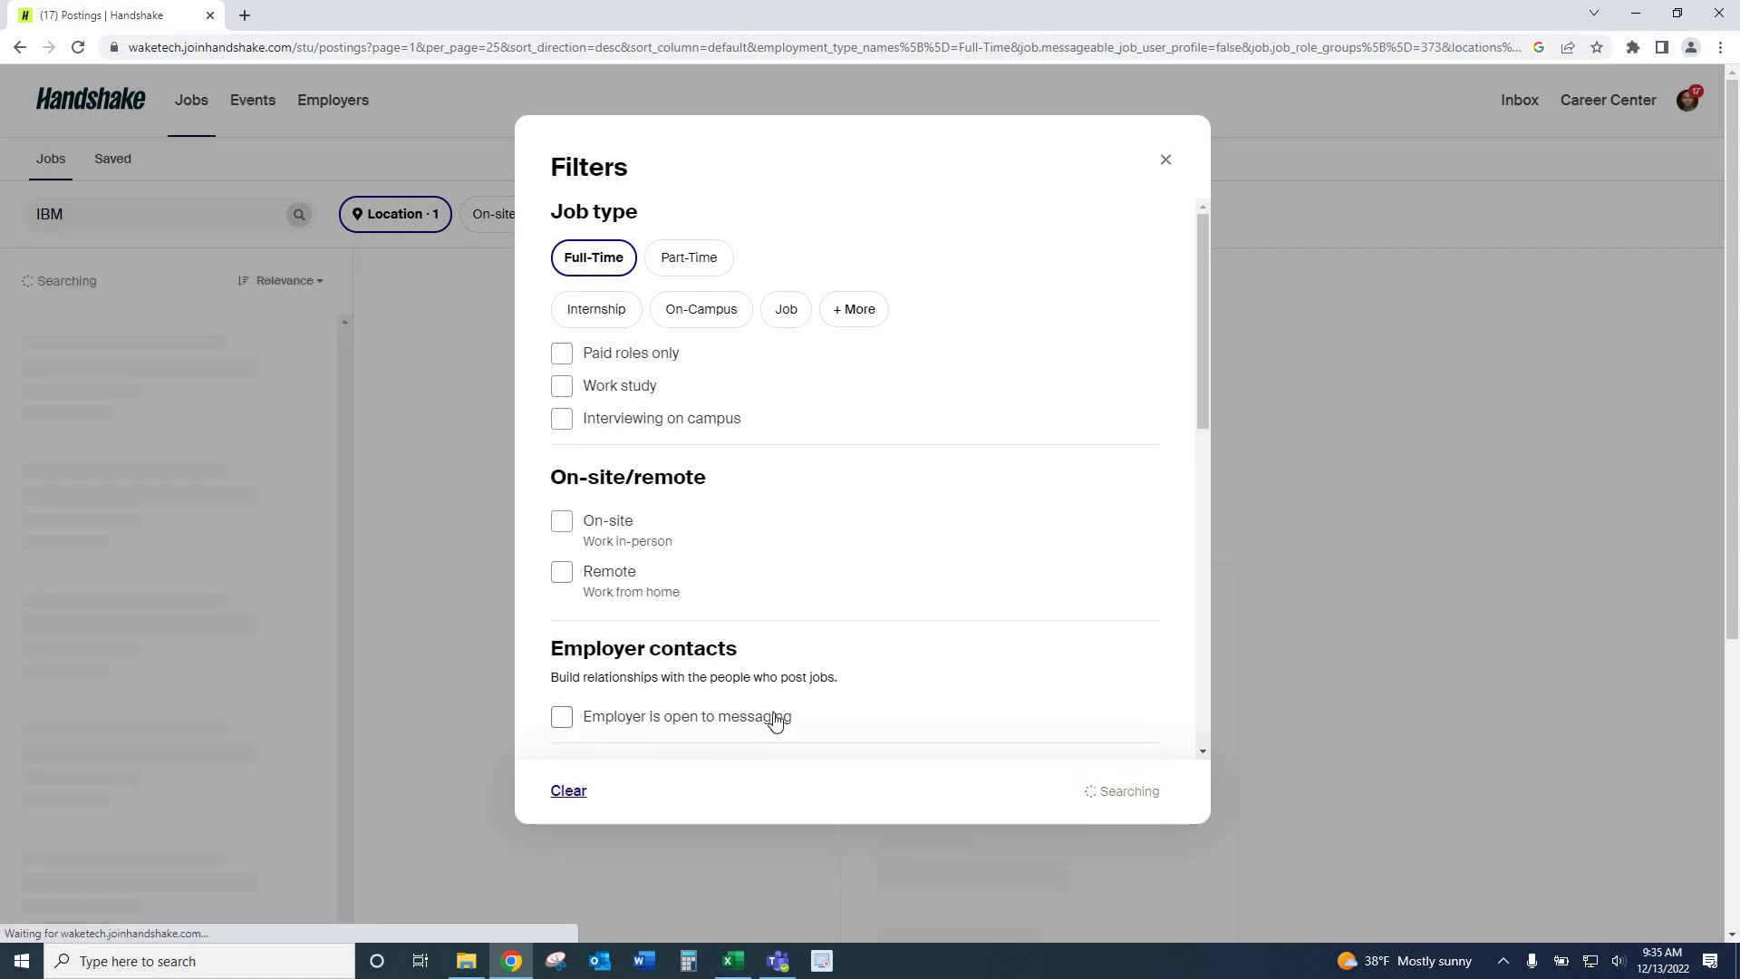
{"action": "left_click", "coordinate": [593, 277]}
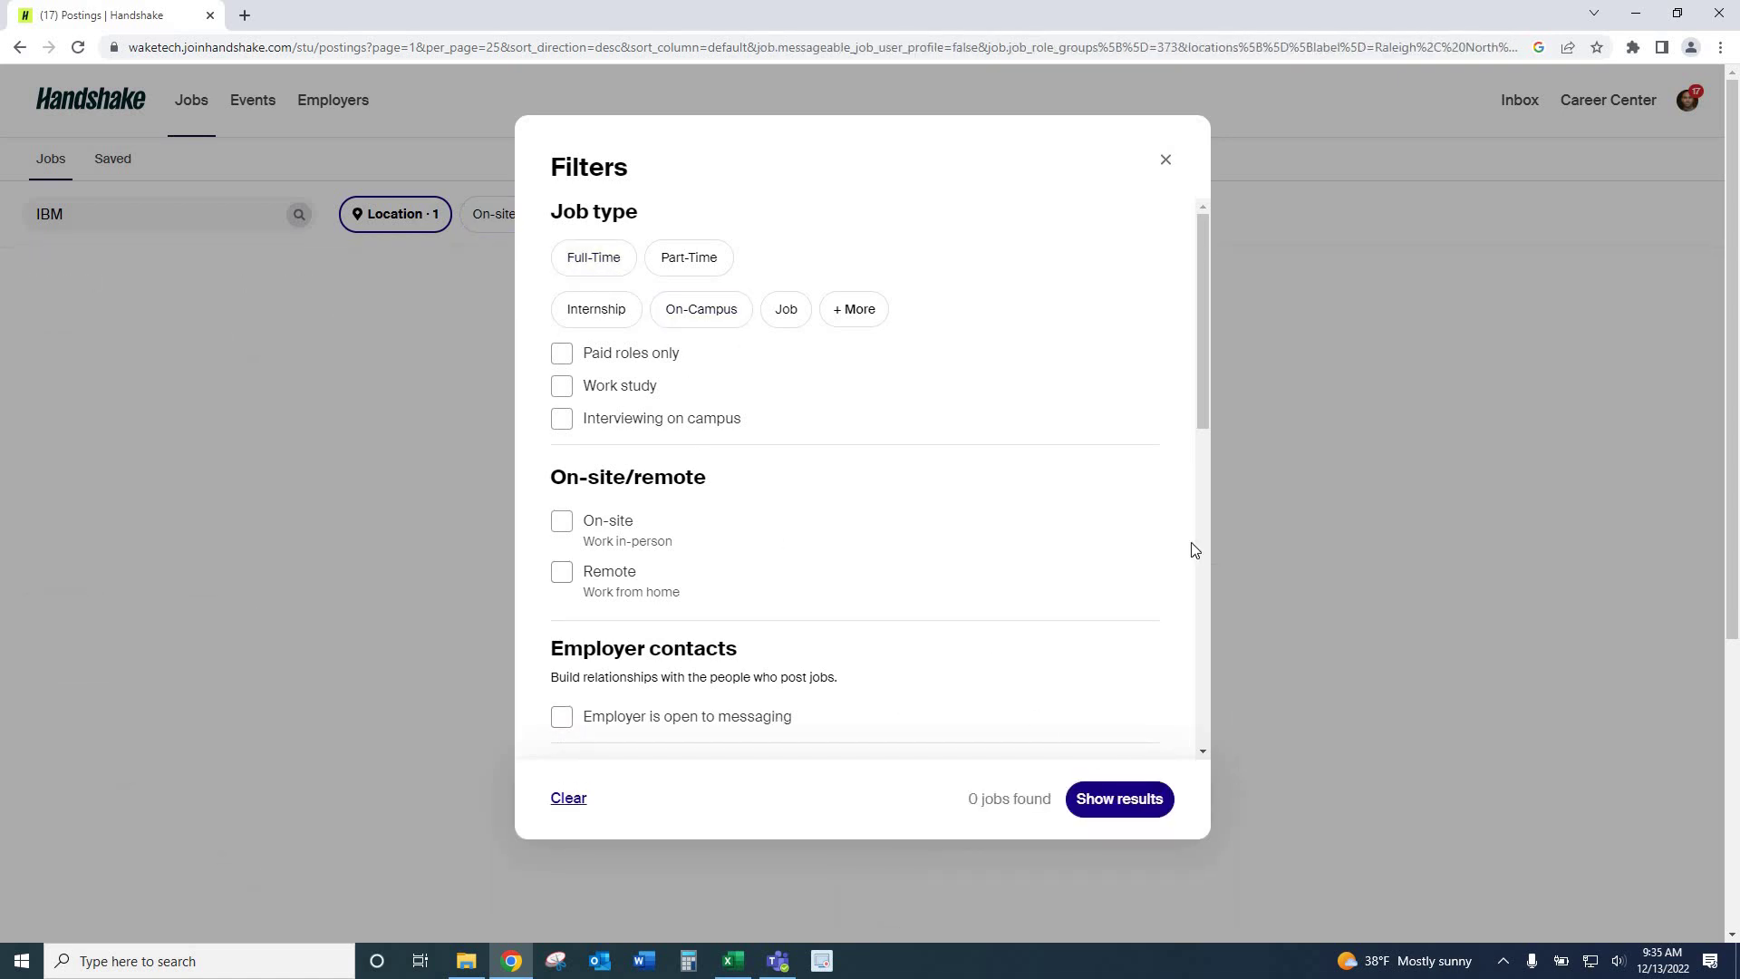
{"action": "left_click_drag", "start_coordinate": [1204, 436], "coordinate": [1202, 633]}
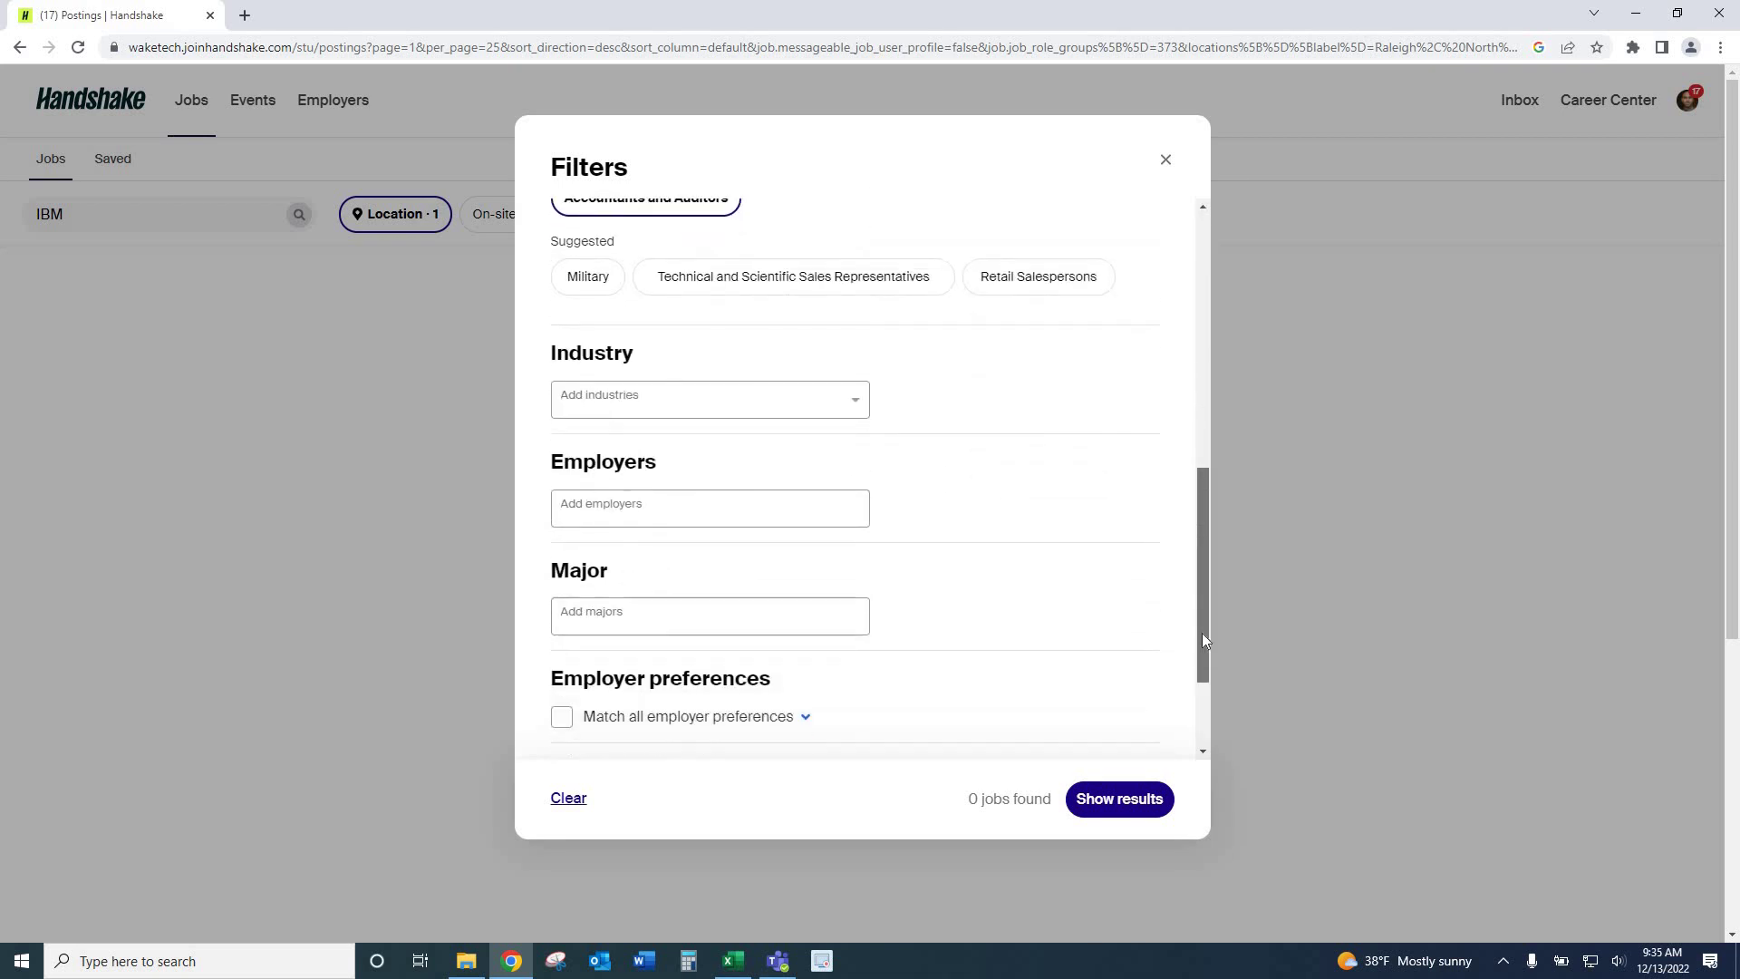
{"action": "scroll", "coordinate": [716, 353], "scroll_direction": "up", "scroll_amount": 2}
{"action": "left_click", "coordinate": [680, 318]}
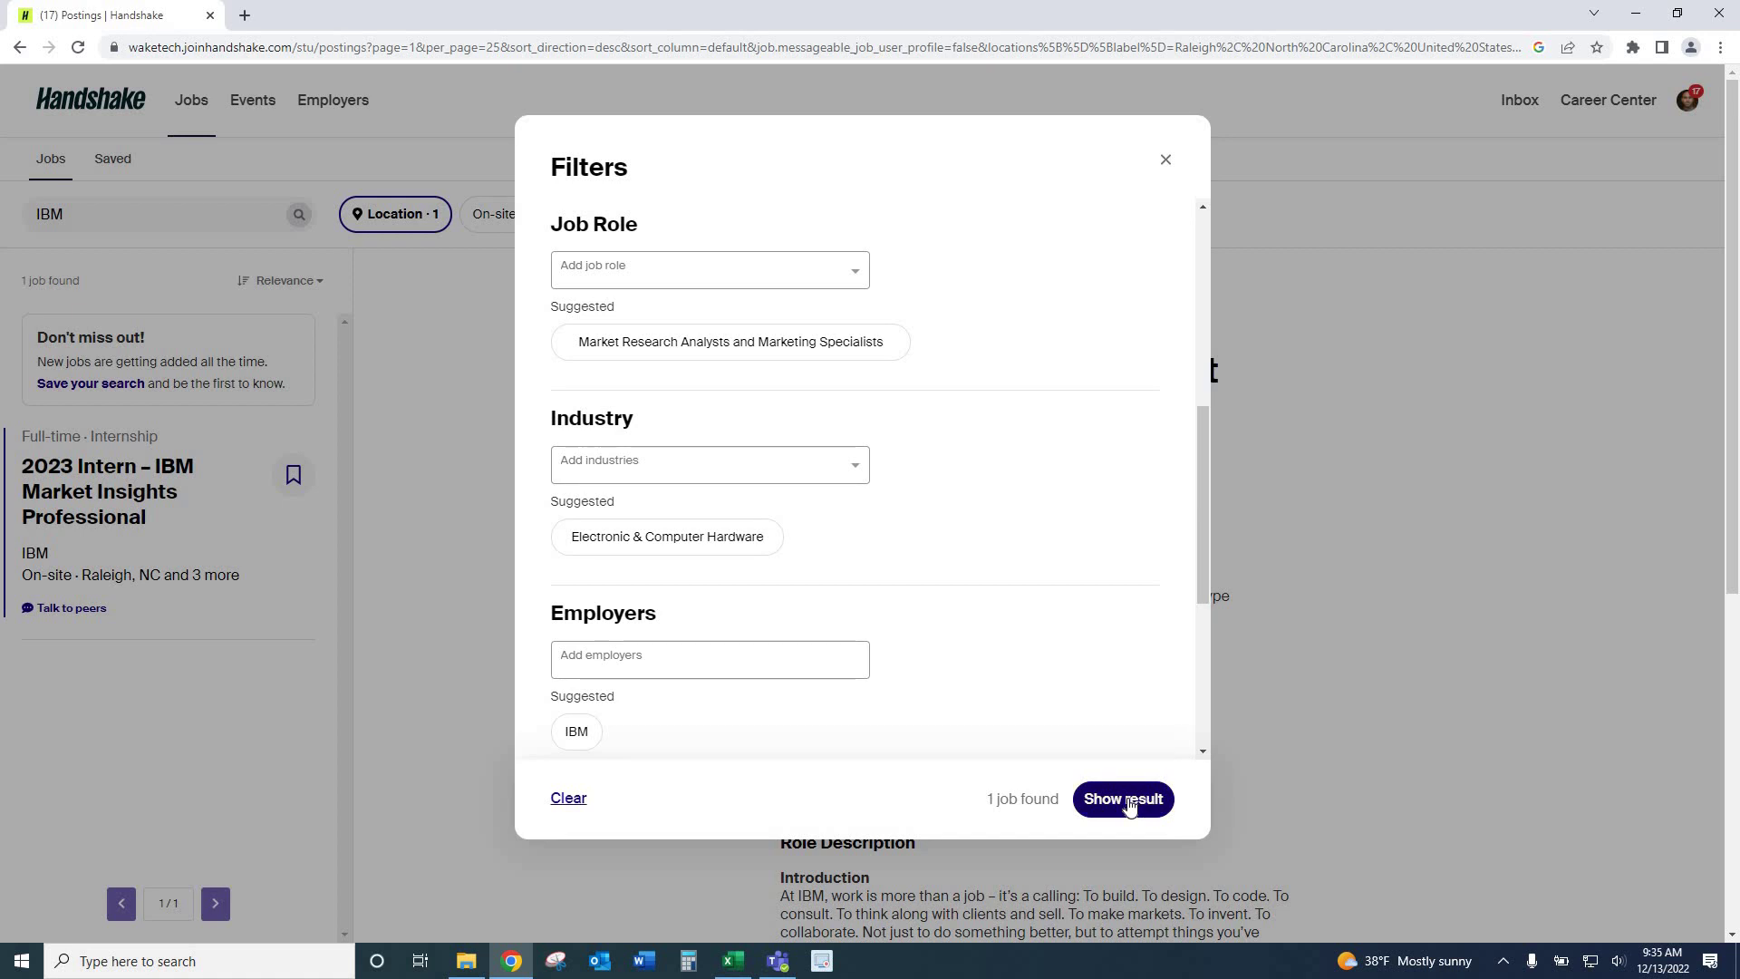
{"action": "left_click", "coordinate": [1129, 803]}
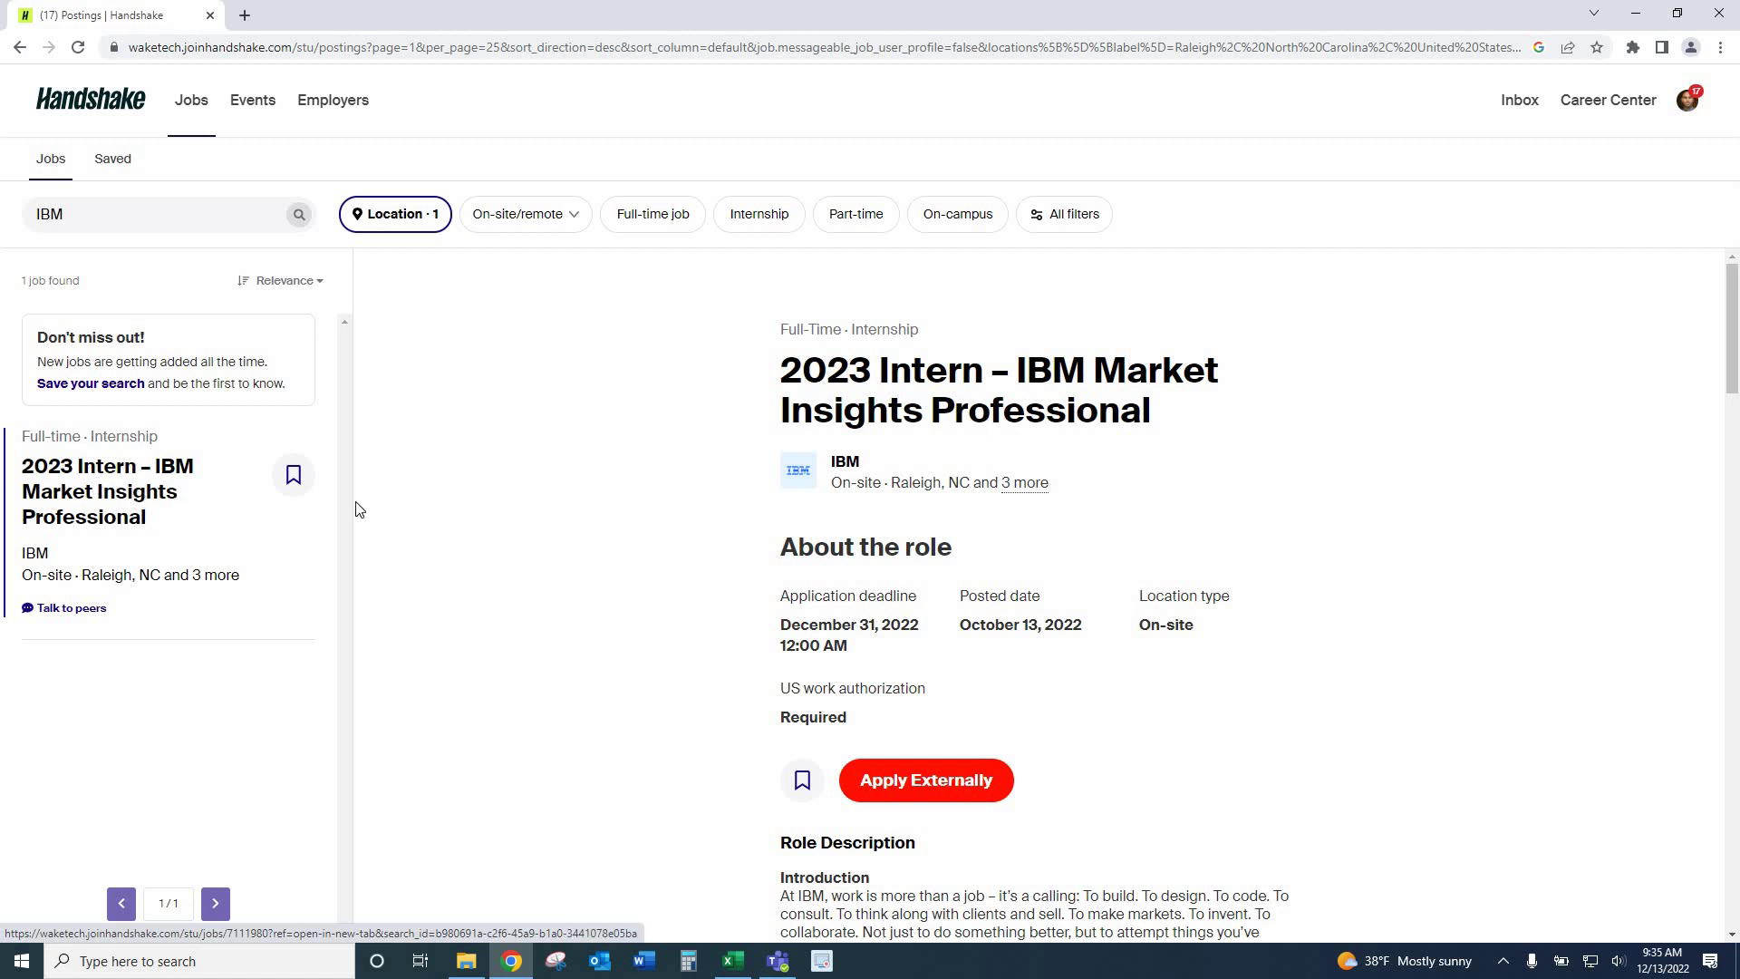
Examine the role description and peer contacts in the 2023 Intern – IBM Market Insights Professional posting.
{"action": "scroll", "coordinate": [1067, 479], "scroll_direction": "down", "scroll_amount": 3}
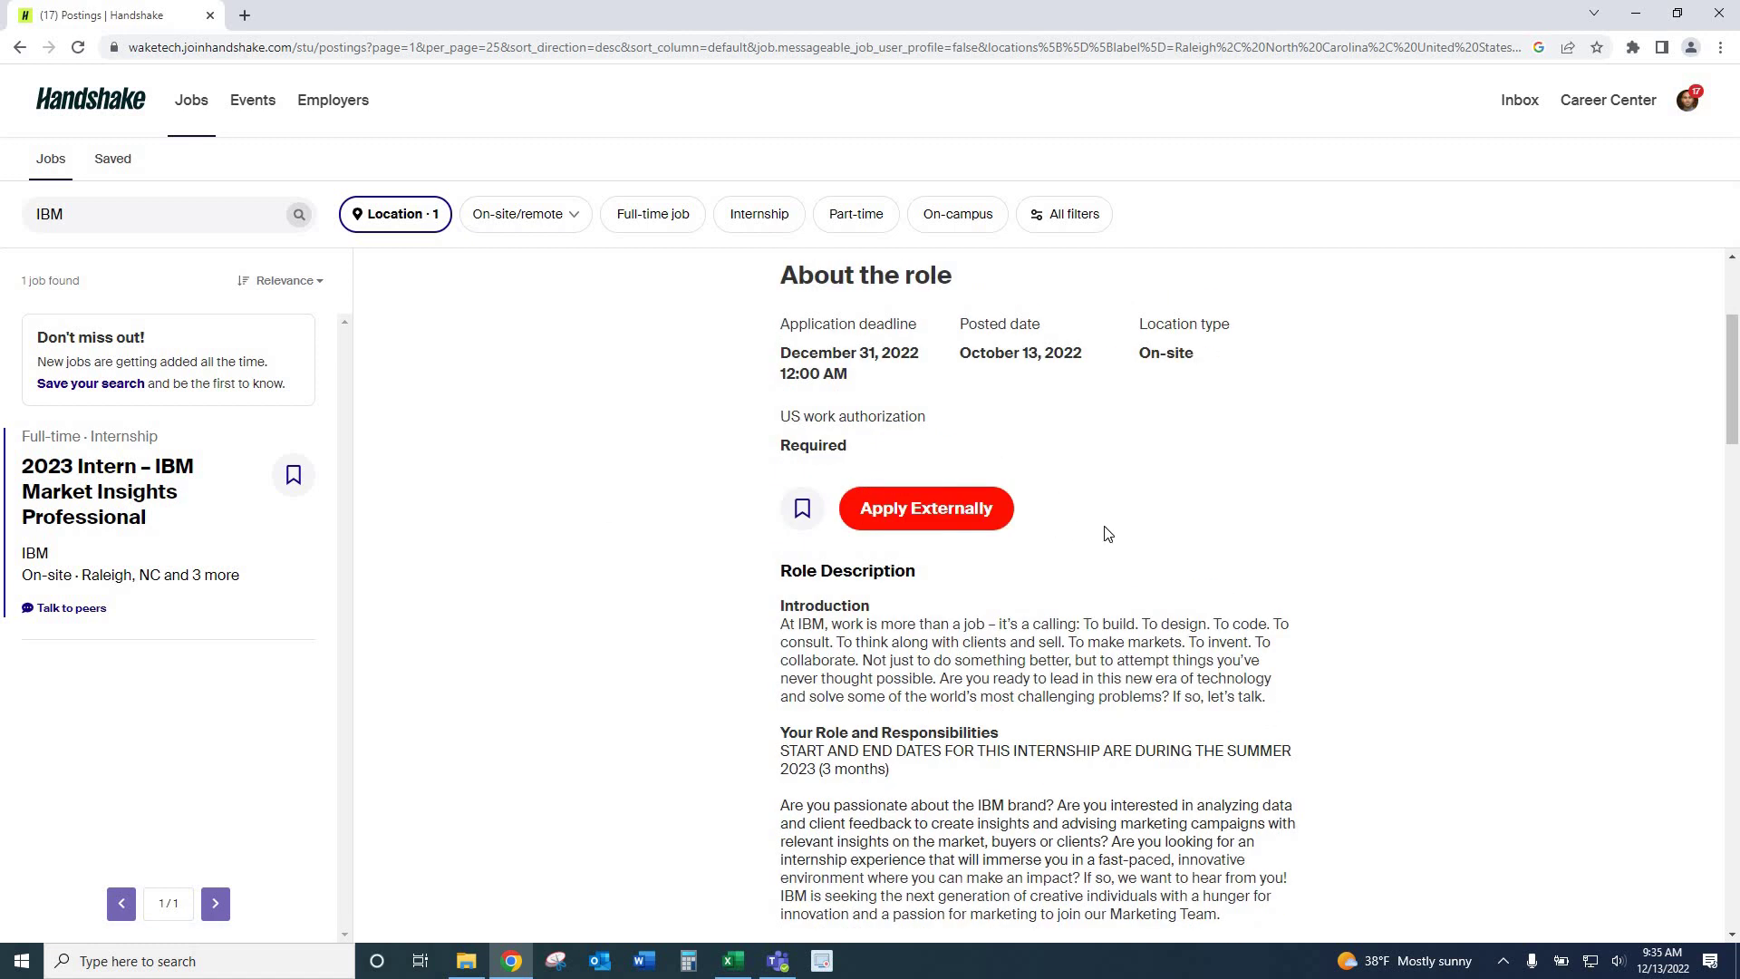
{"action": "scroll", "coordinate": [1107, 533], "scroll_direction": "down", "scroll_amount": 2}
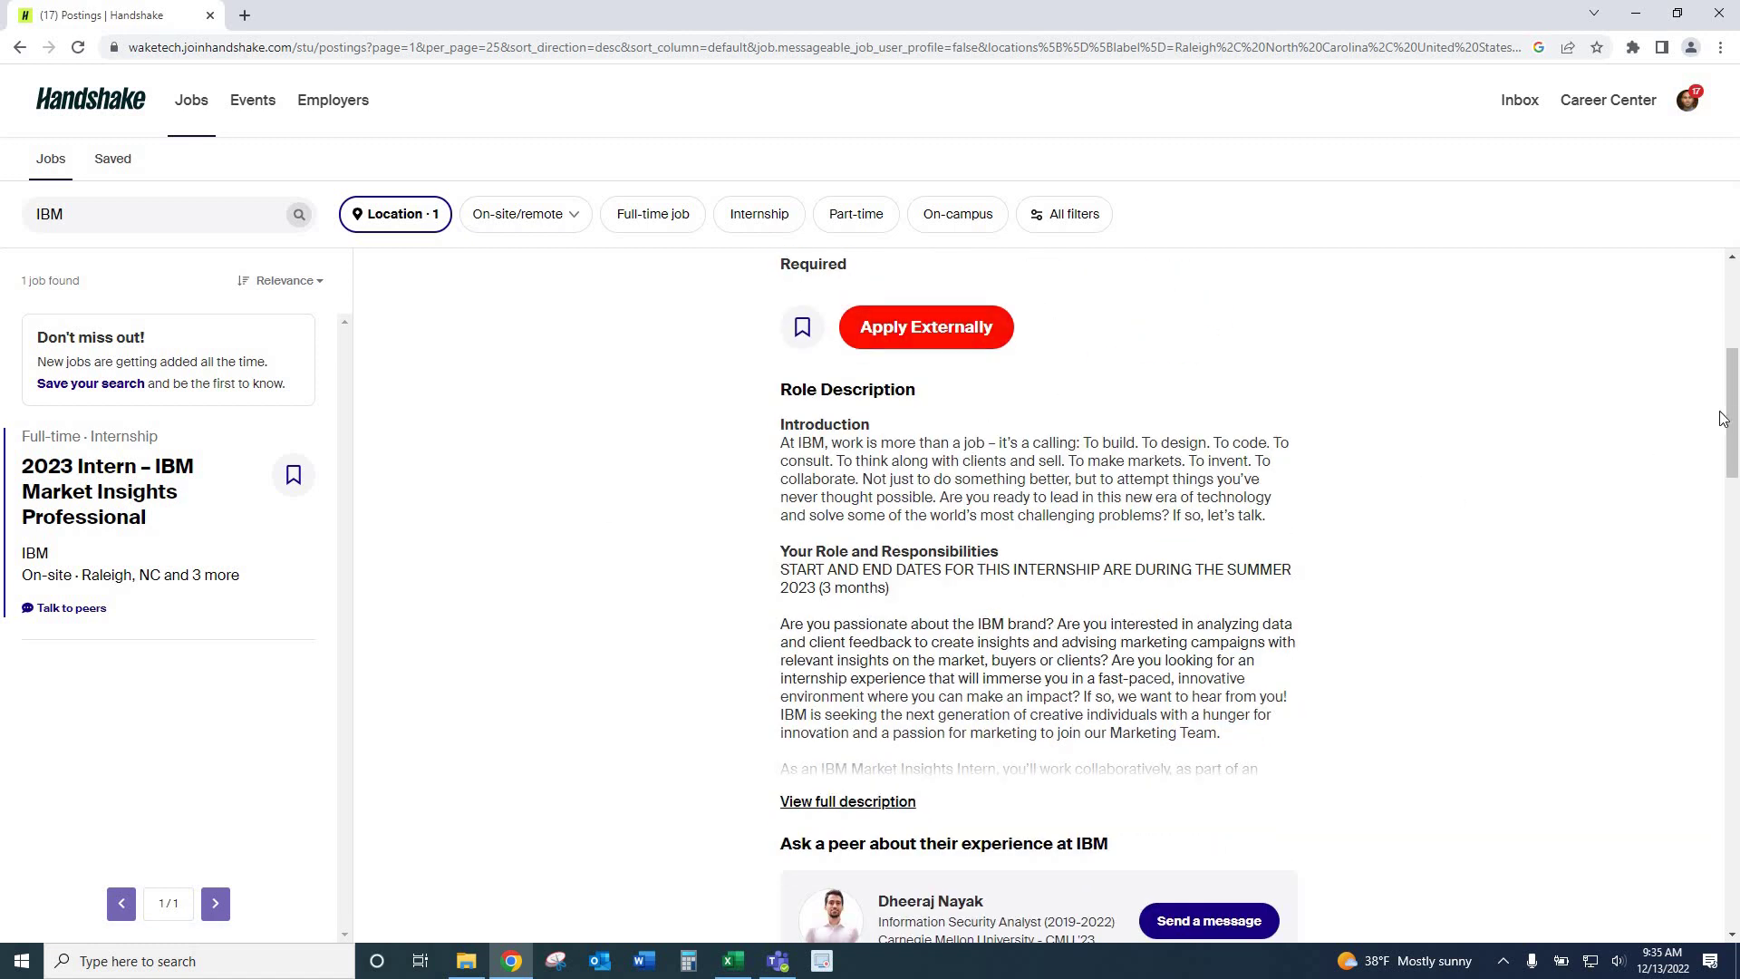
{"action": "left_click_drag", "start_coordinate": [1734, 415], "coordinate": [1734, 472]}
{"action": "scroll", "coordinate": [893, 541], "scroll_direction": "down", "scroll_amount": 2}
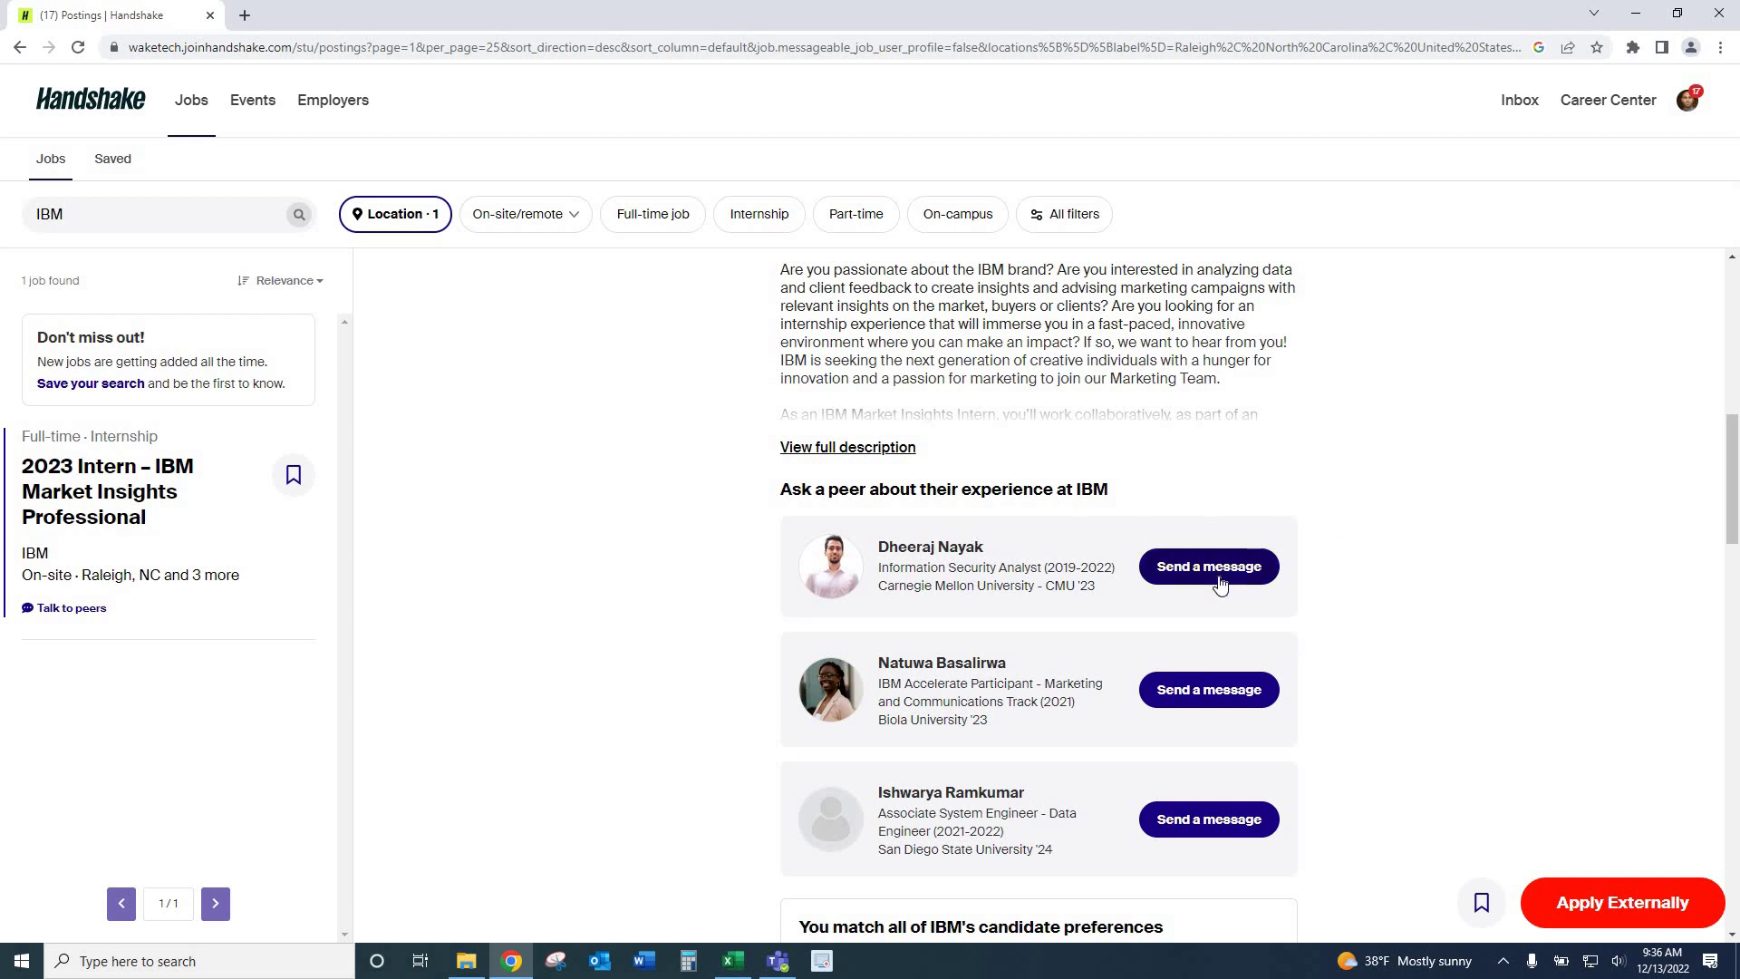
{"action": "left_click_drag", "start_coordinate": [1734, 504], "coordinate": [1735, 519]}
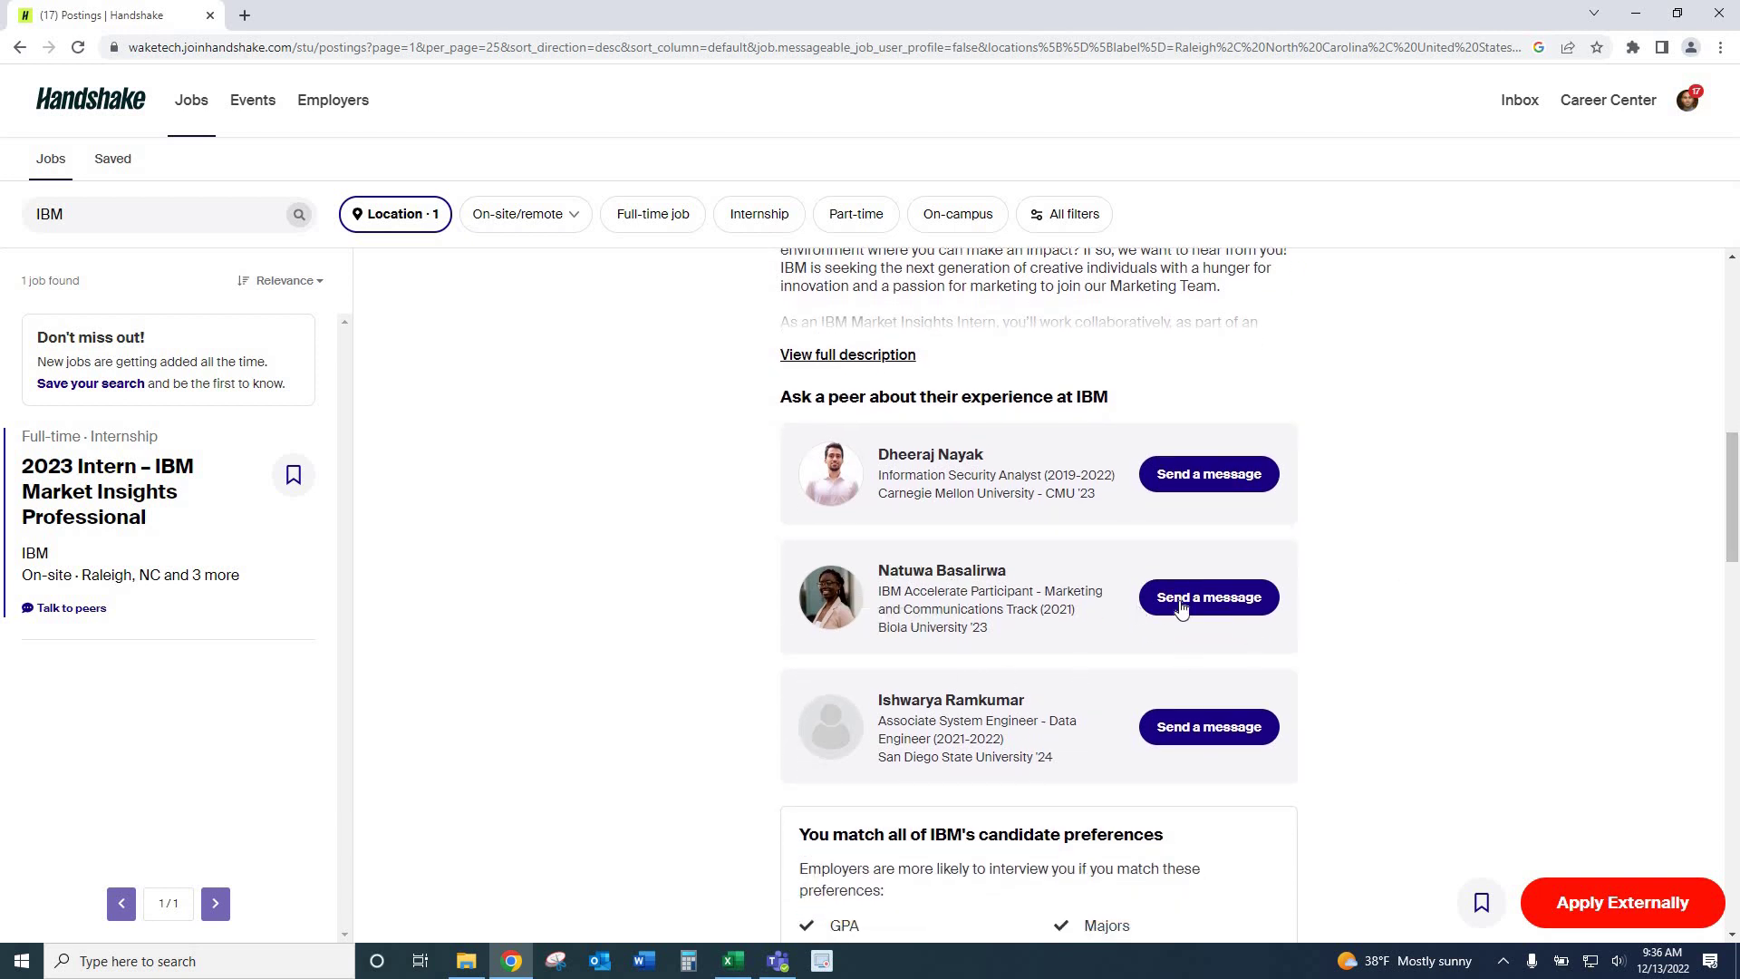
View the message form for the peer from the IBM Accelerate marketing track, and close it unsent.
{"action": "left_click", "coordinate": [1210, 598]}
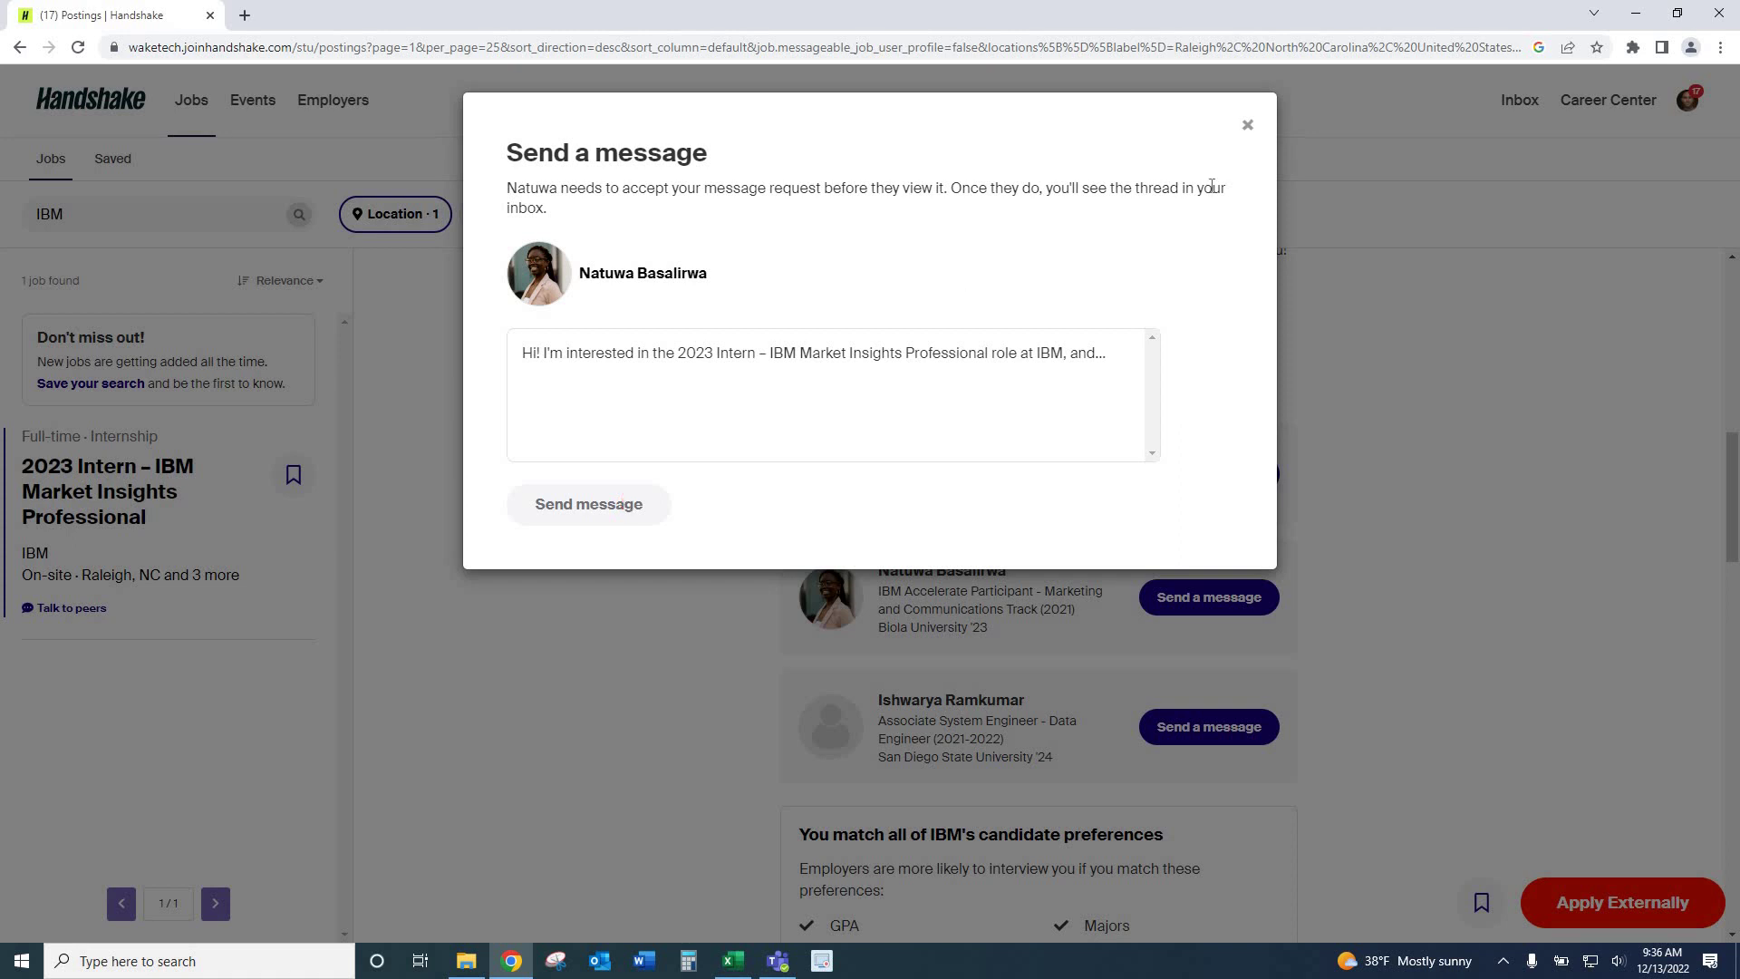
{"action": "left_click", "coordinate": [1248, 129]}
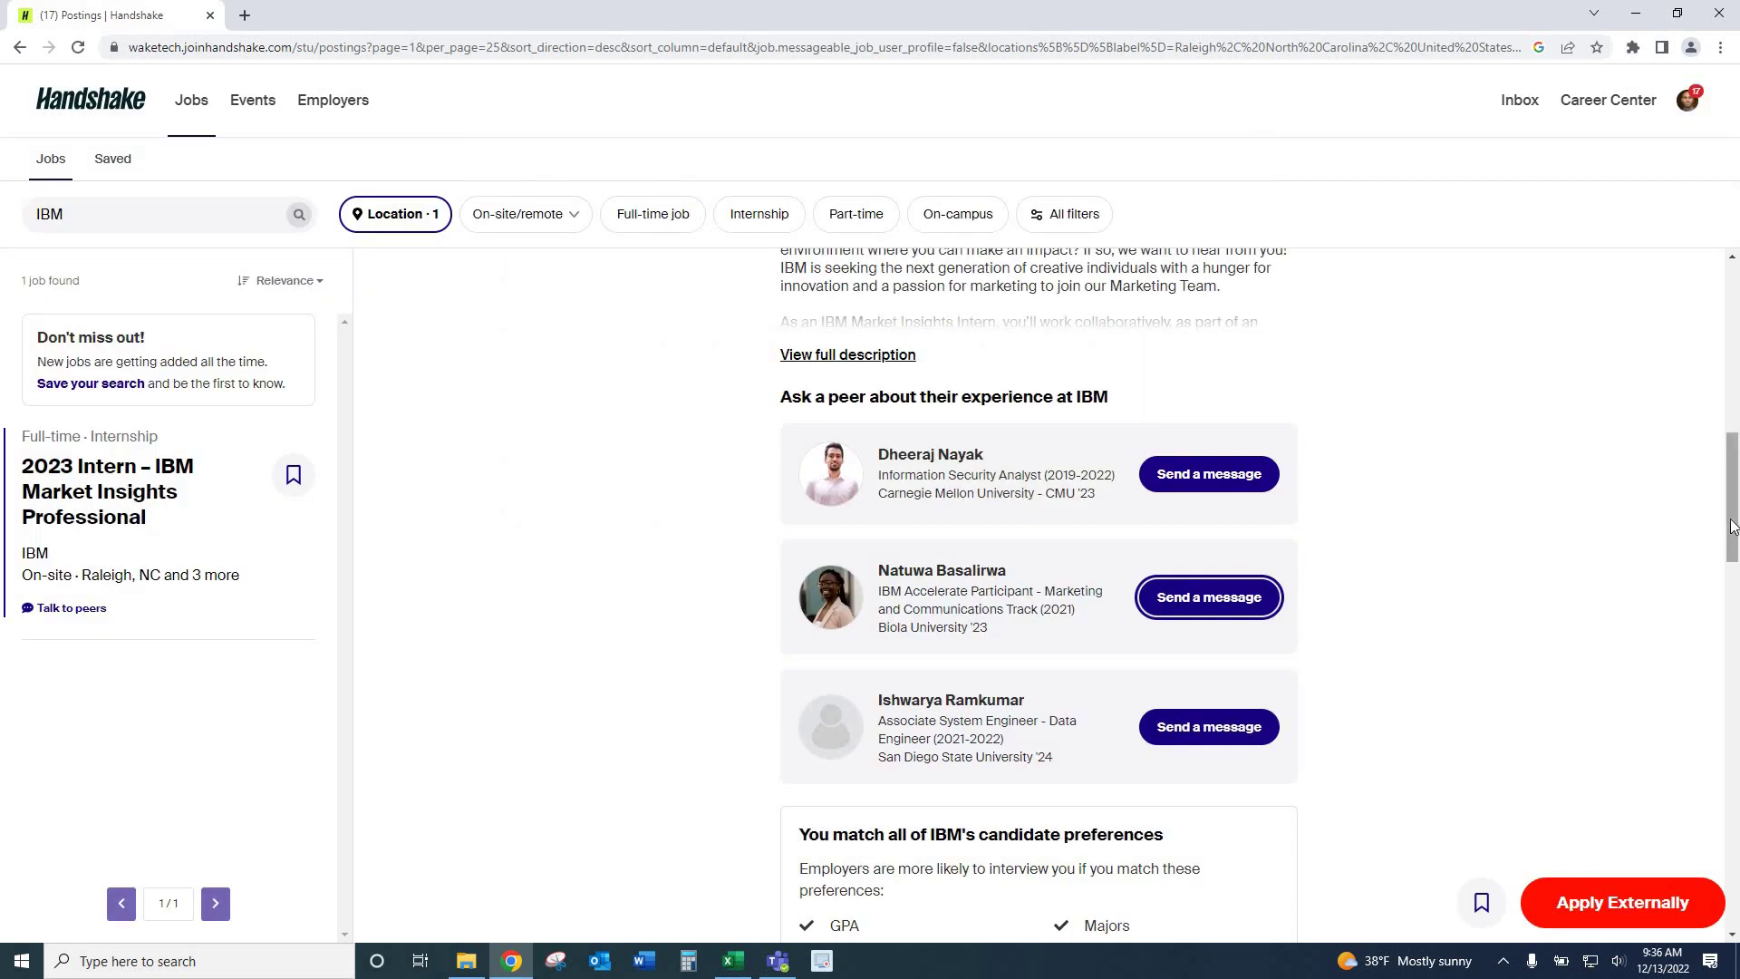
{"action": "left_click_drag", "start_coordinate": [1731, 450], "coordinate": [1728, 276]}
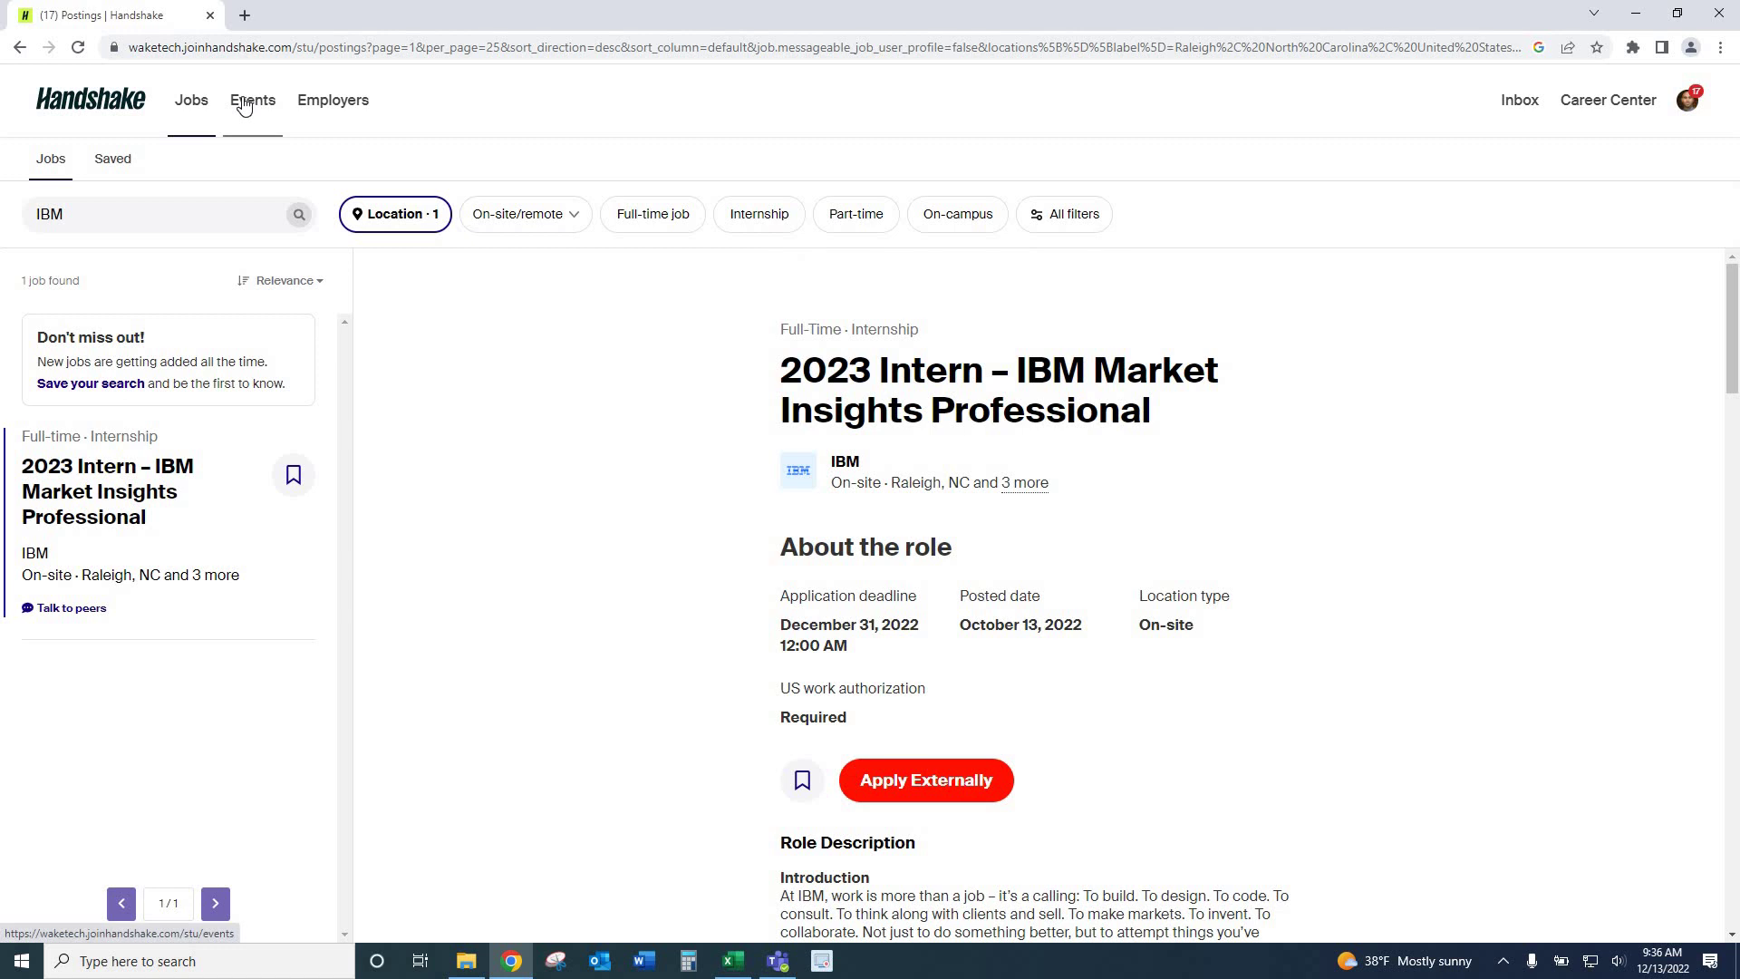
Open the Events section and browse the listed career fairs and hiring events.
{"action": "left_click", "coordinate": [244, 102]}
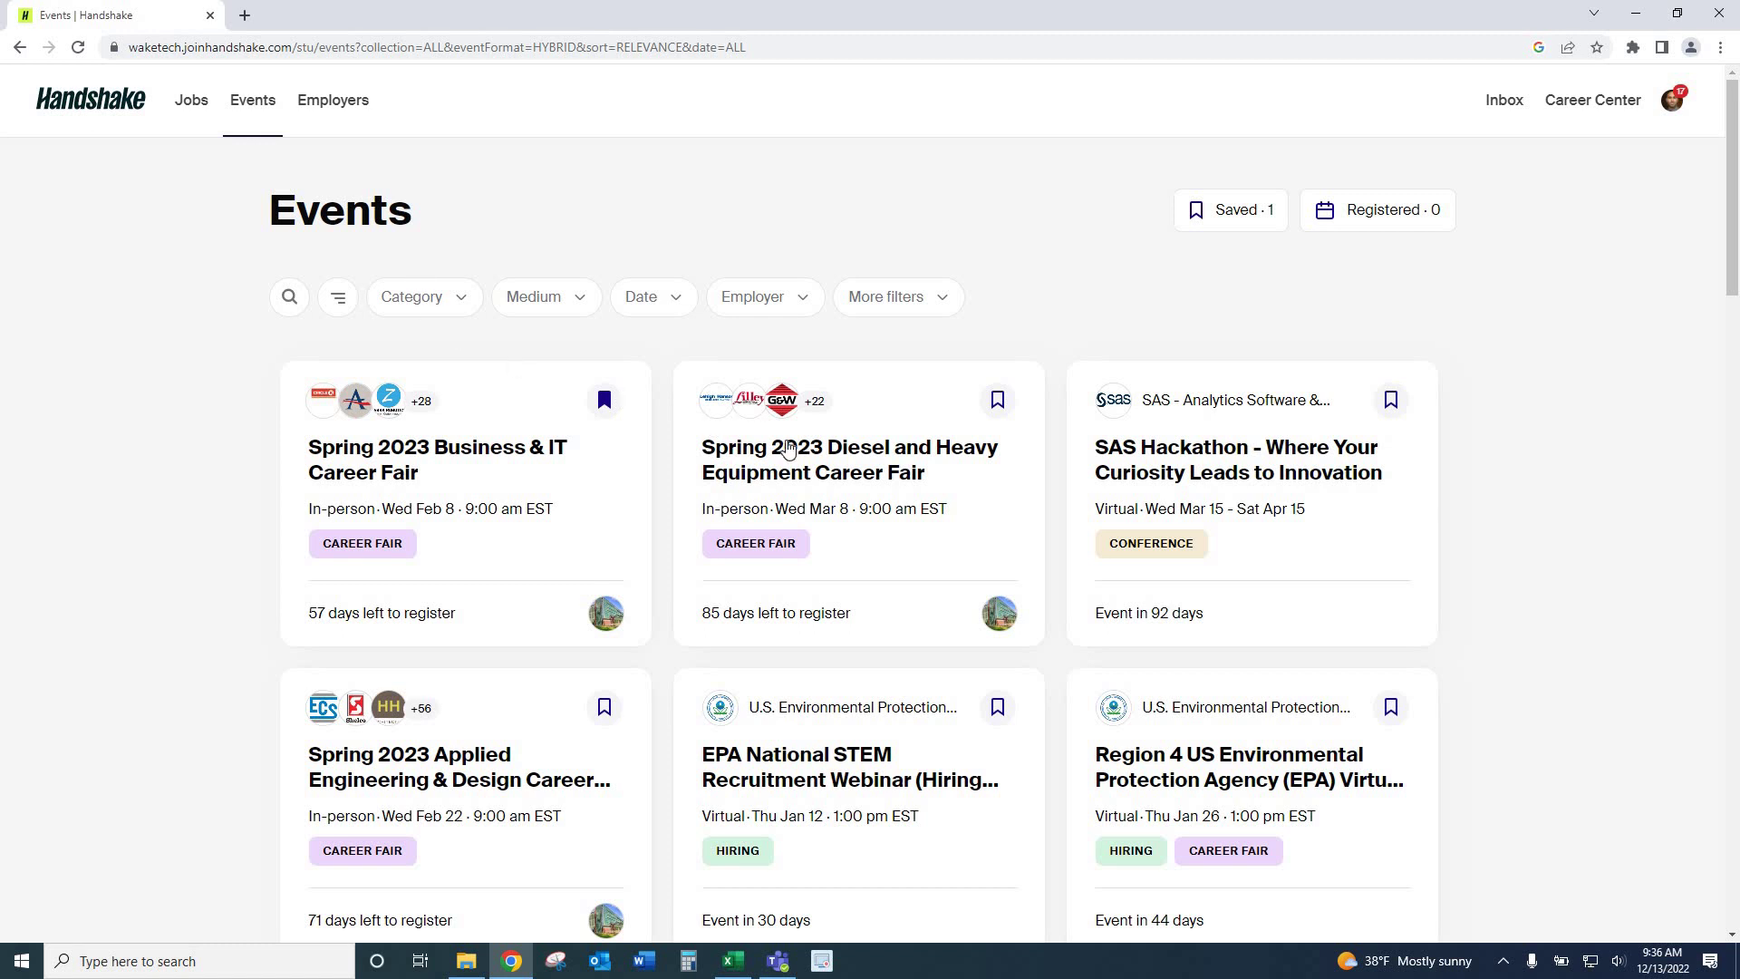
{"action": "left_click_drag", "start_coordinate": [1731, 261], "coordinate": [1737, 381]}
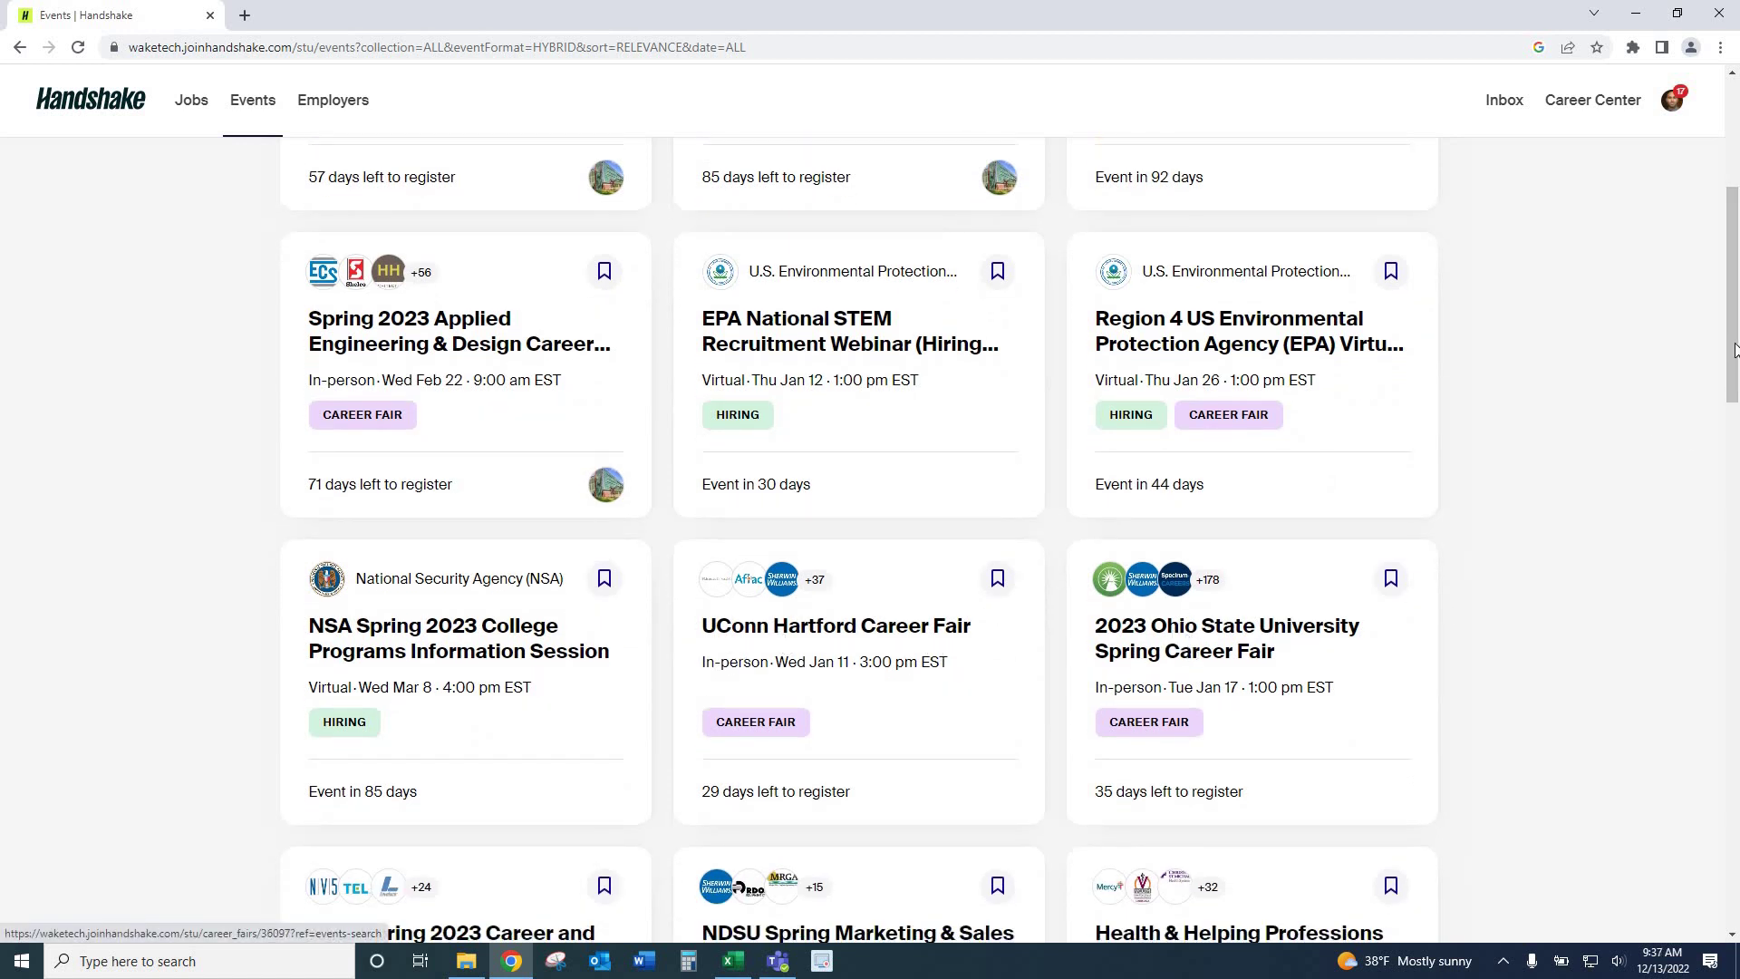
{"action": "left_click_drag", "start_coordinate": [1737, 382], "coordinate": [1737, 437]}
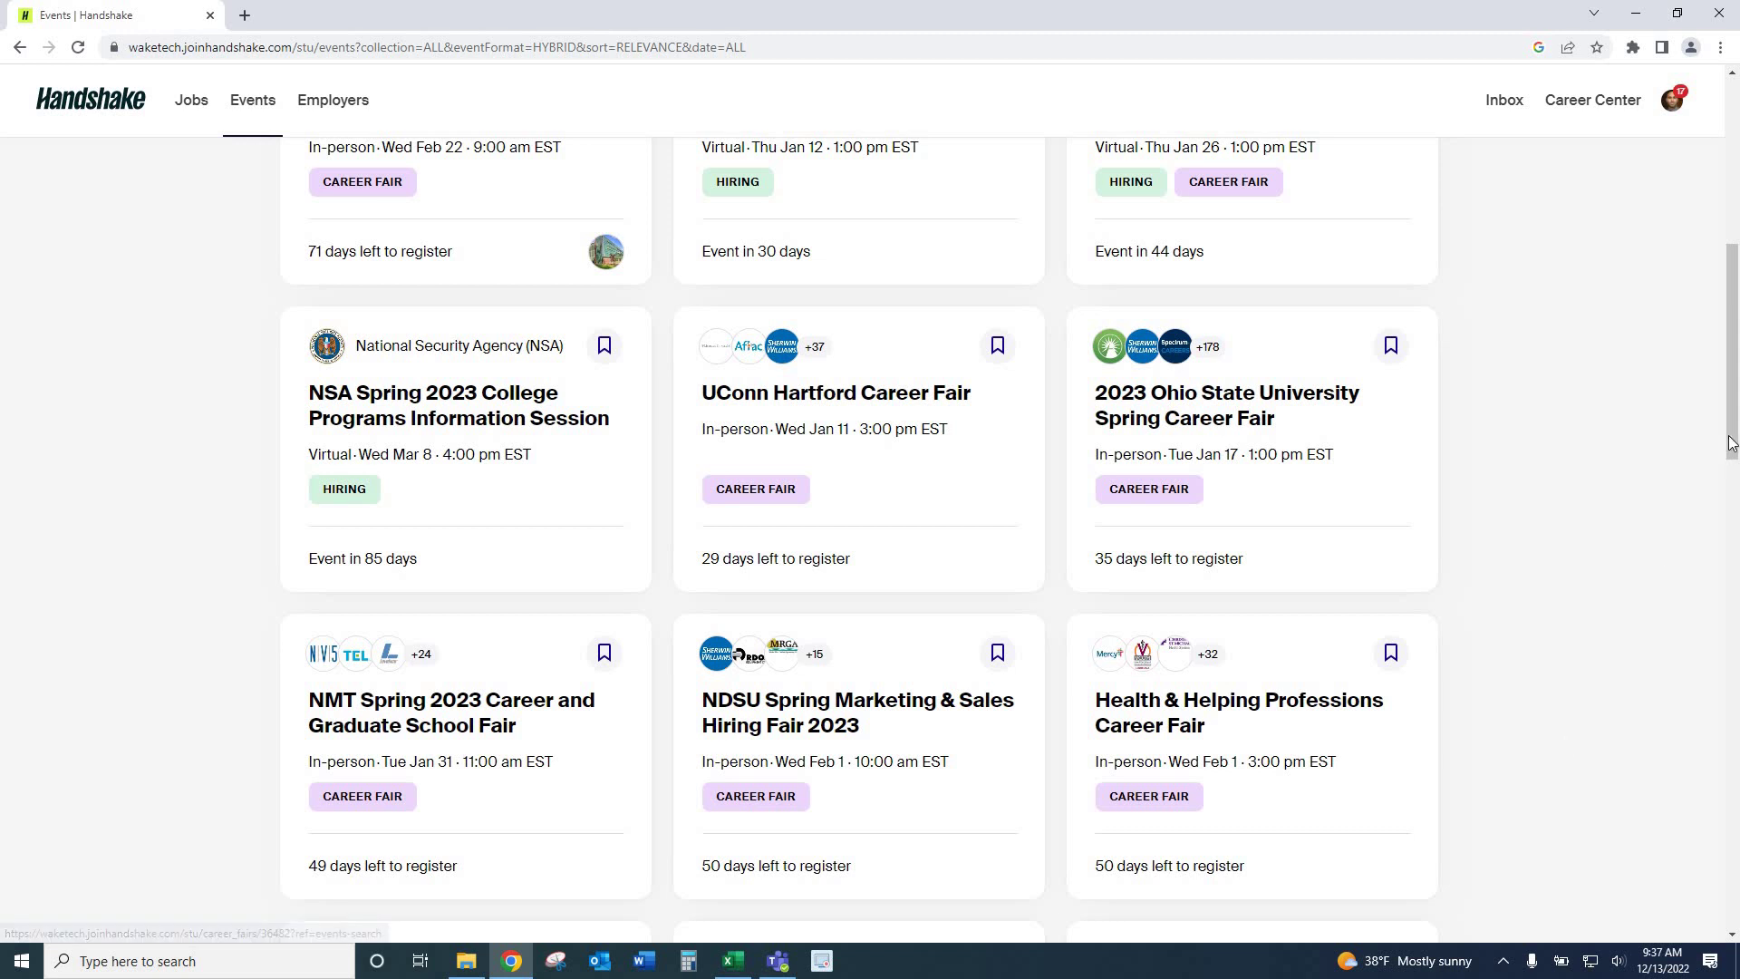
{"action": "left_click_drag", "start_coordinate": [1734, 445], "coordinate": [1727, 309]}
{"action": "scroll", "coordinate": [1727, 309], "scroll_direction": "up", "scroll_amount": 3}
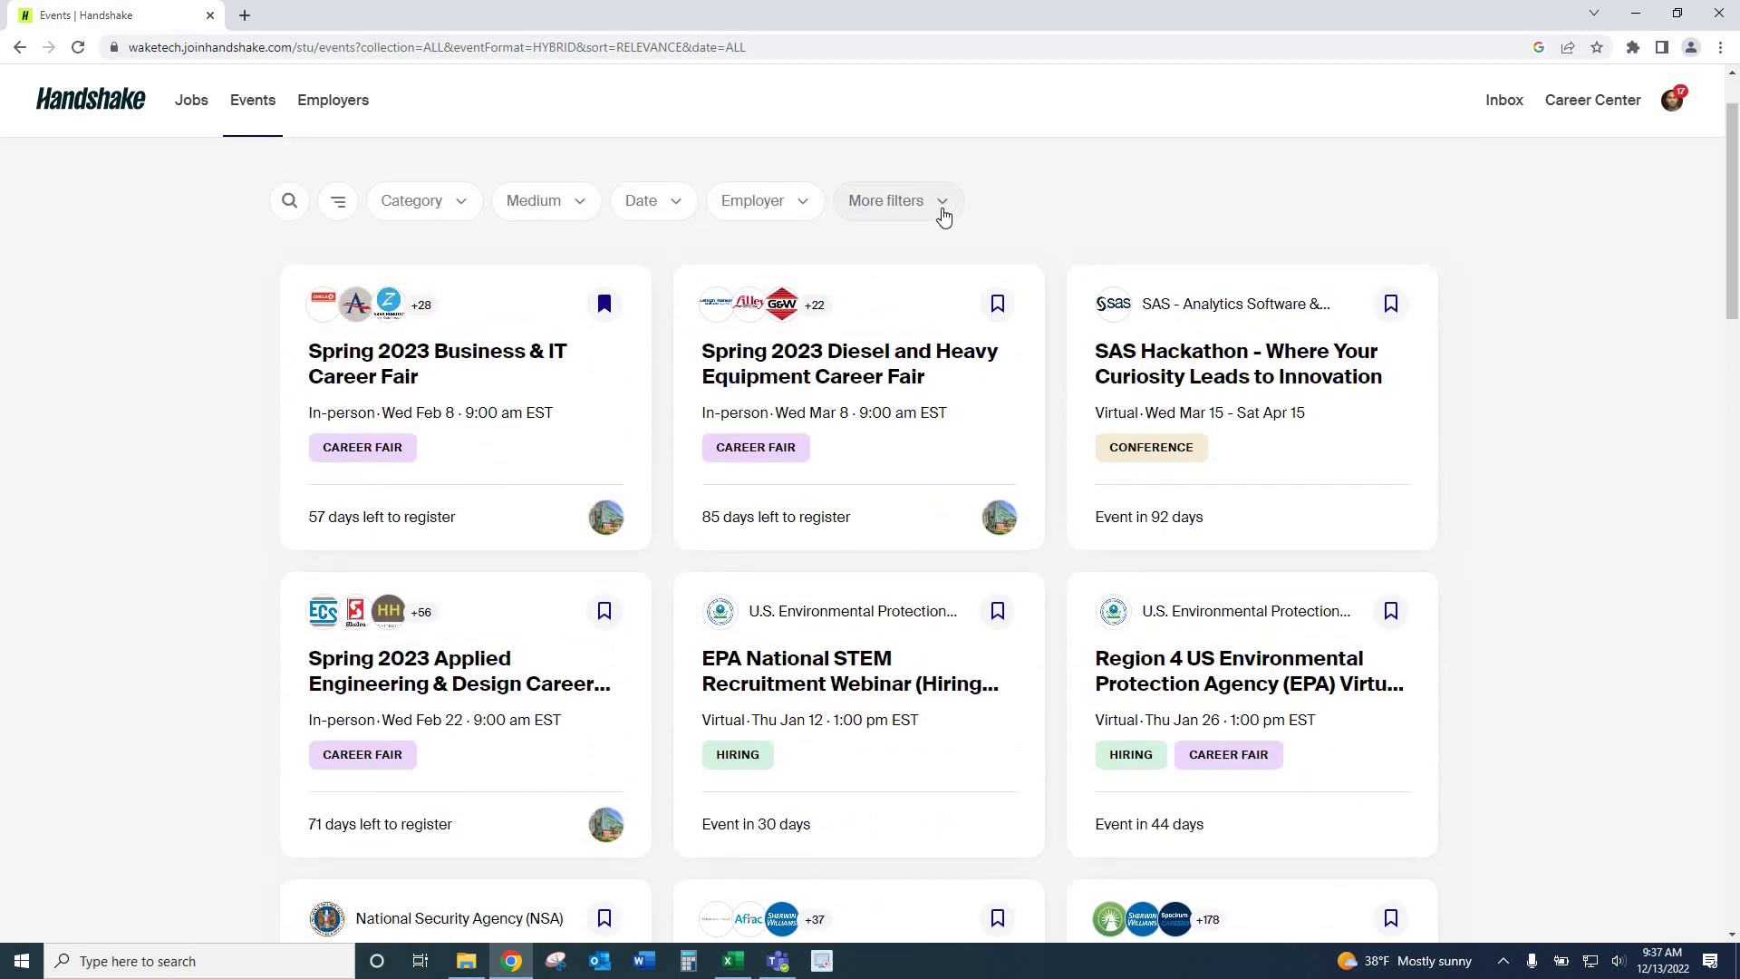
Filter the events to those posted by the student's own school and view the results.
{"action": "left_click", "coordinate": [948, 210]}
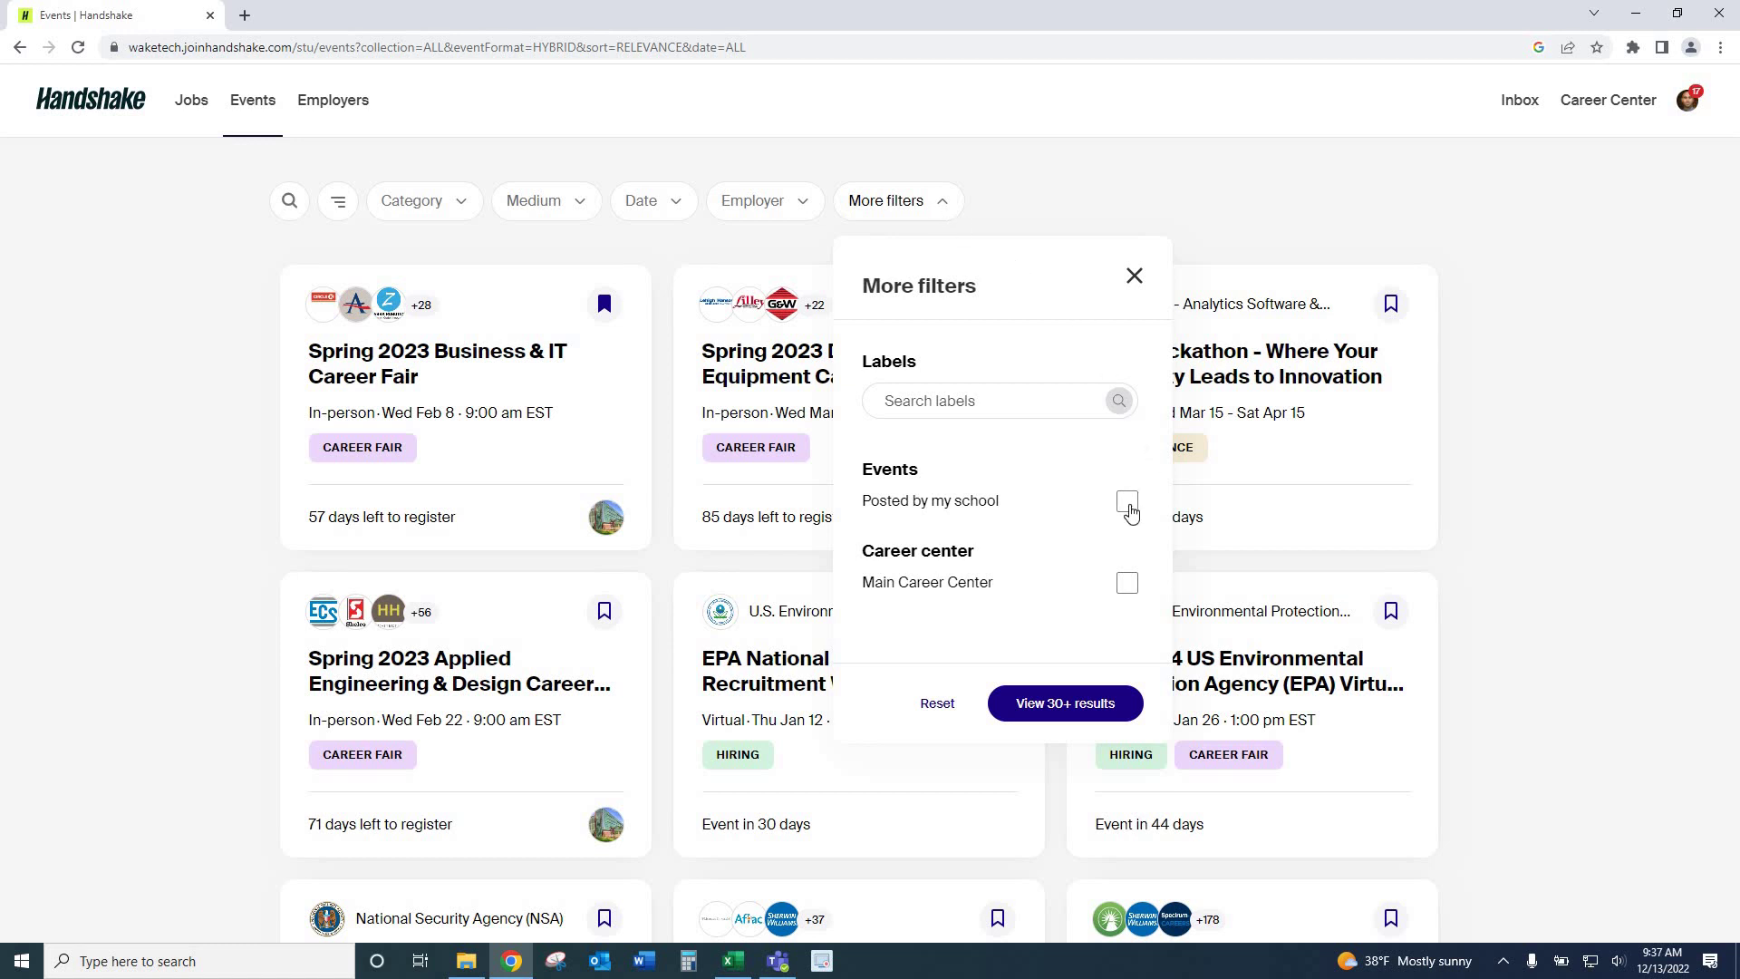
{"action": "left_click", "coordinate": [1129, 504]}
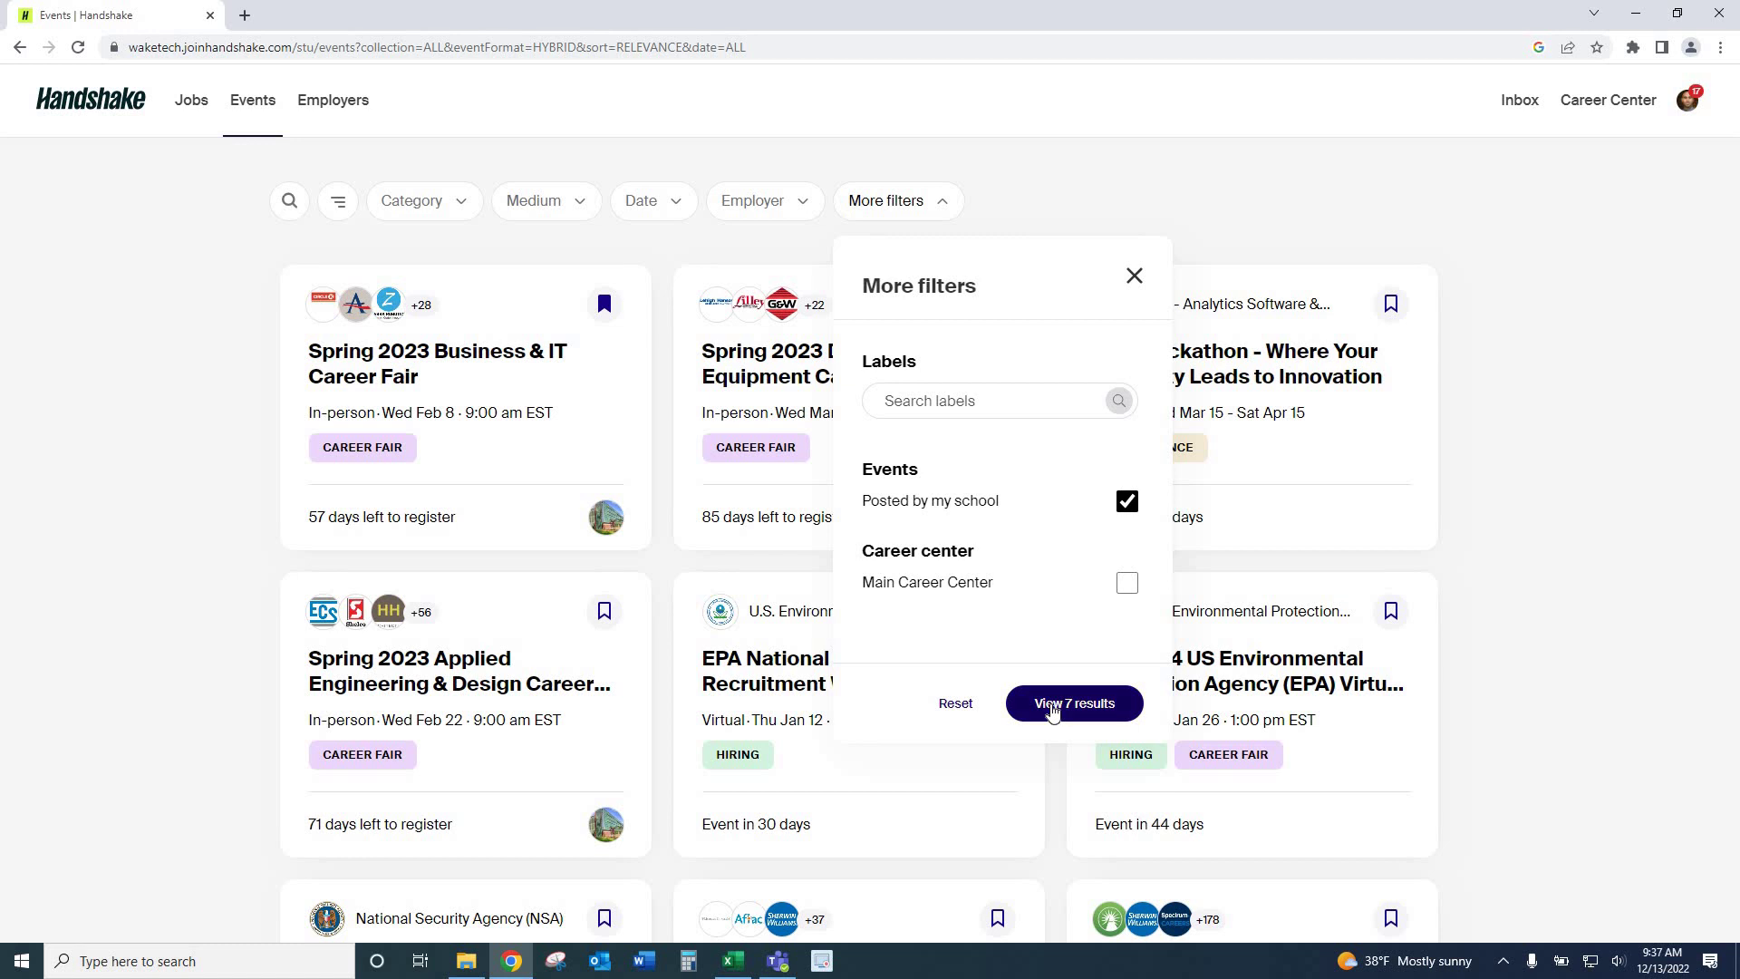
{"action": "left_click", "coordinate": [1052, 709]}
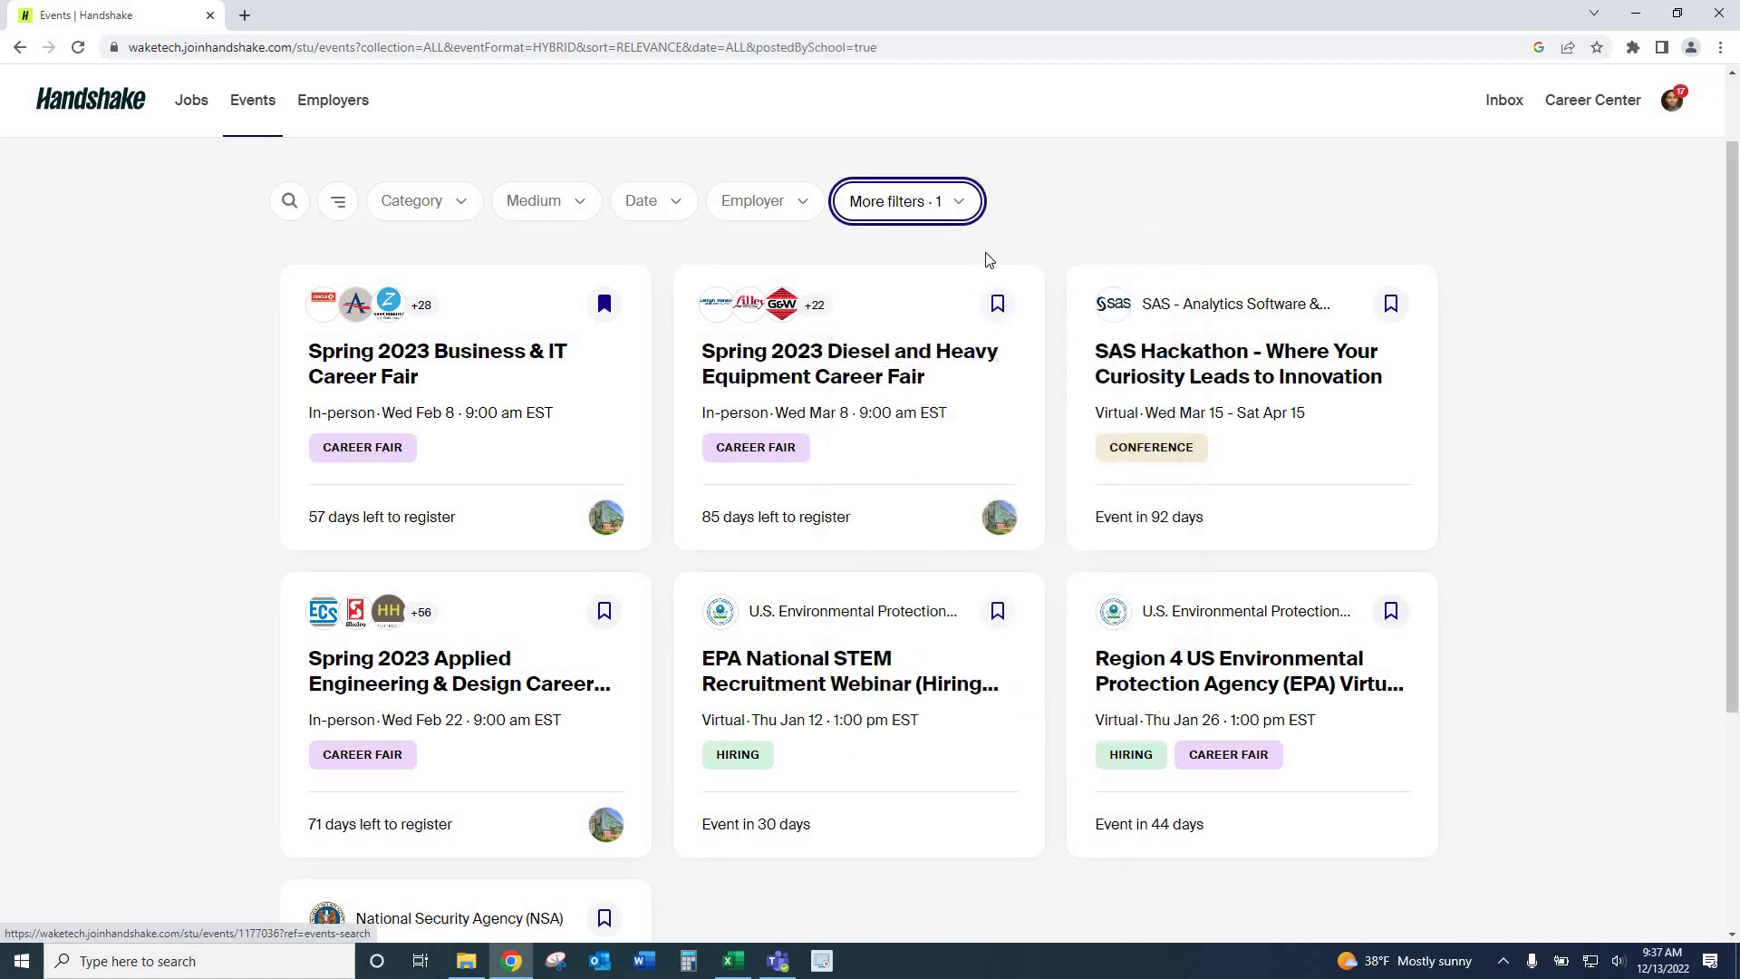
Check that the events filter is set to those posted by the school, and browse the filtered event cards.
{"action": "left_click", "coordinate": [966, 210]}
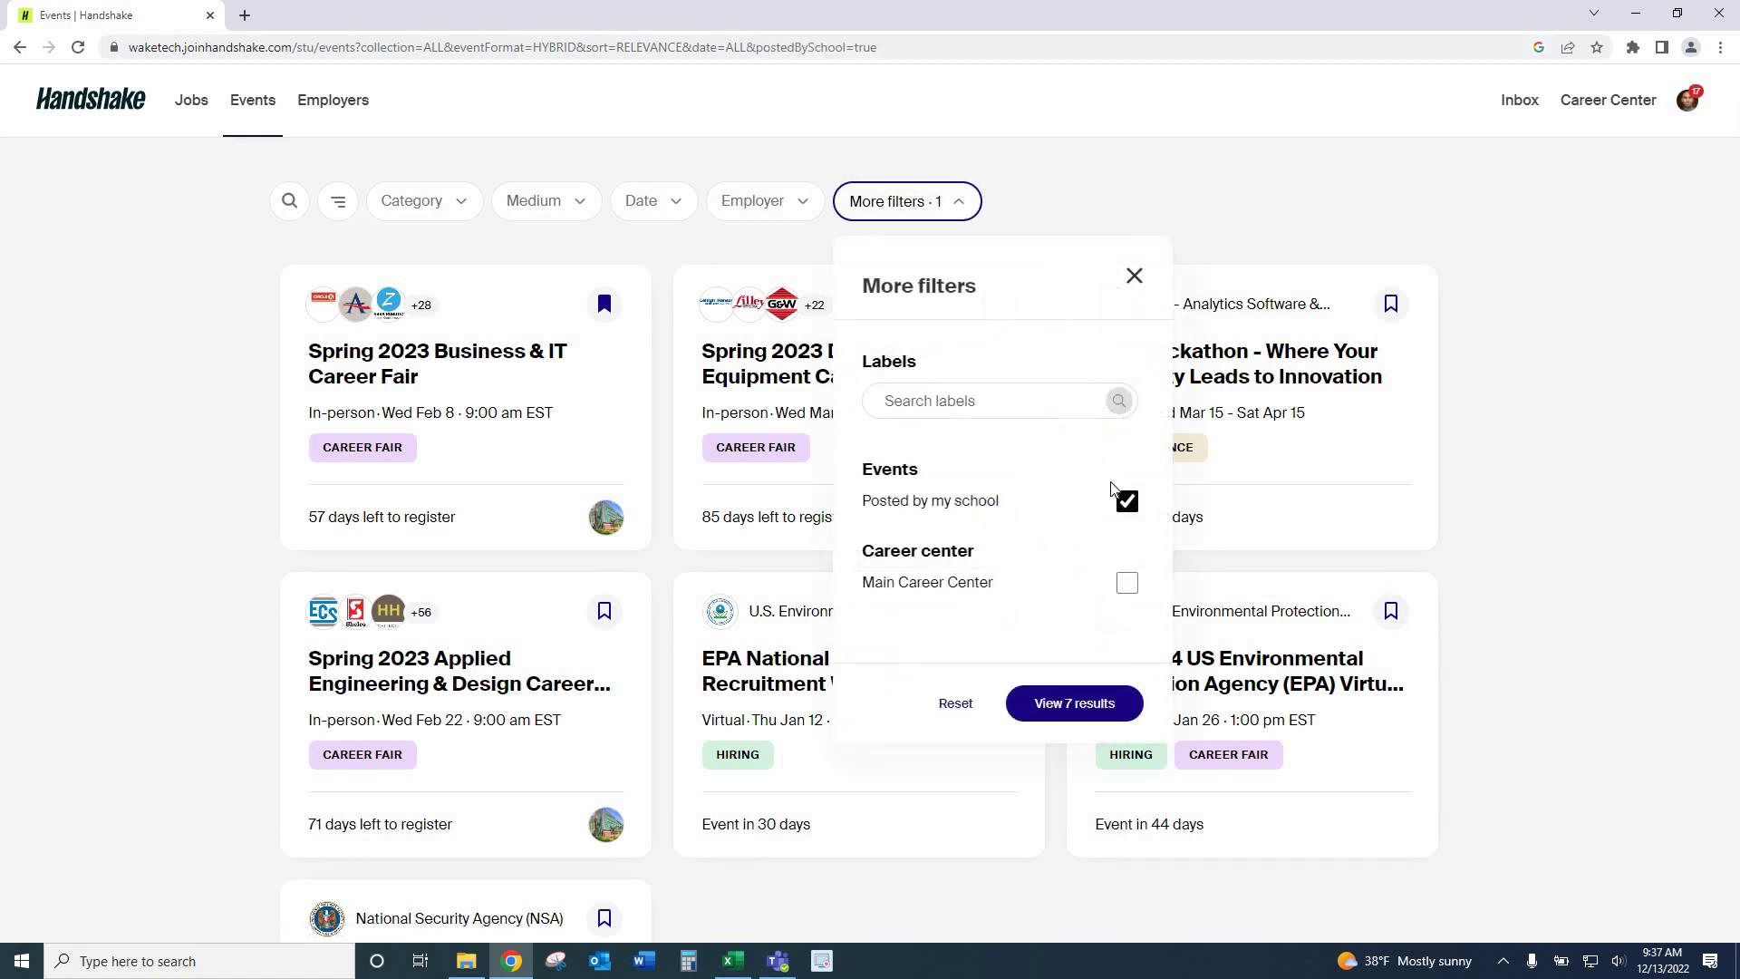
{"action": "left_click", "coordinate": [1076, 704]}
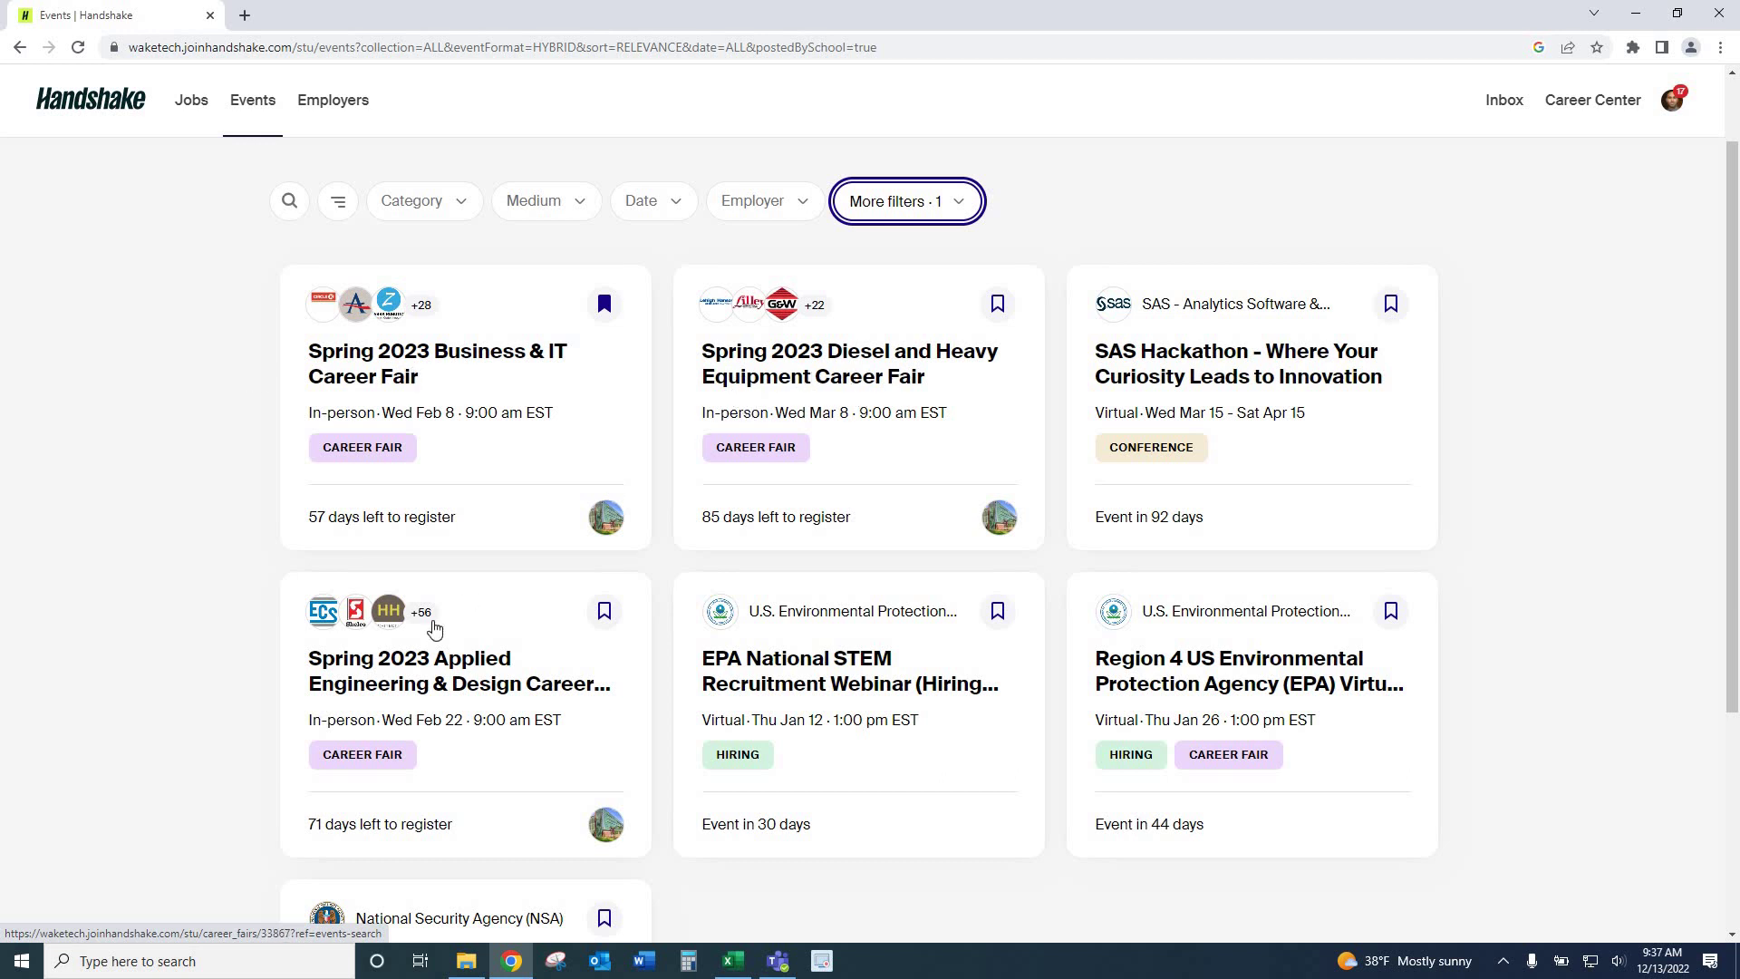
{"action": "scroll", "coordinate": [242, 660], "scroll_direction": "down", "scroll_amount": 1}
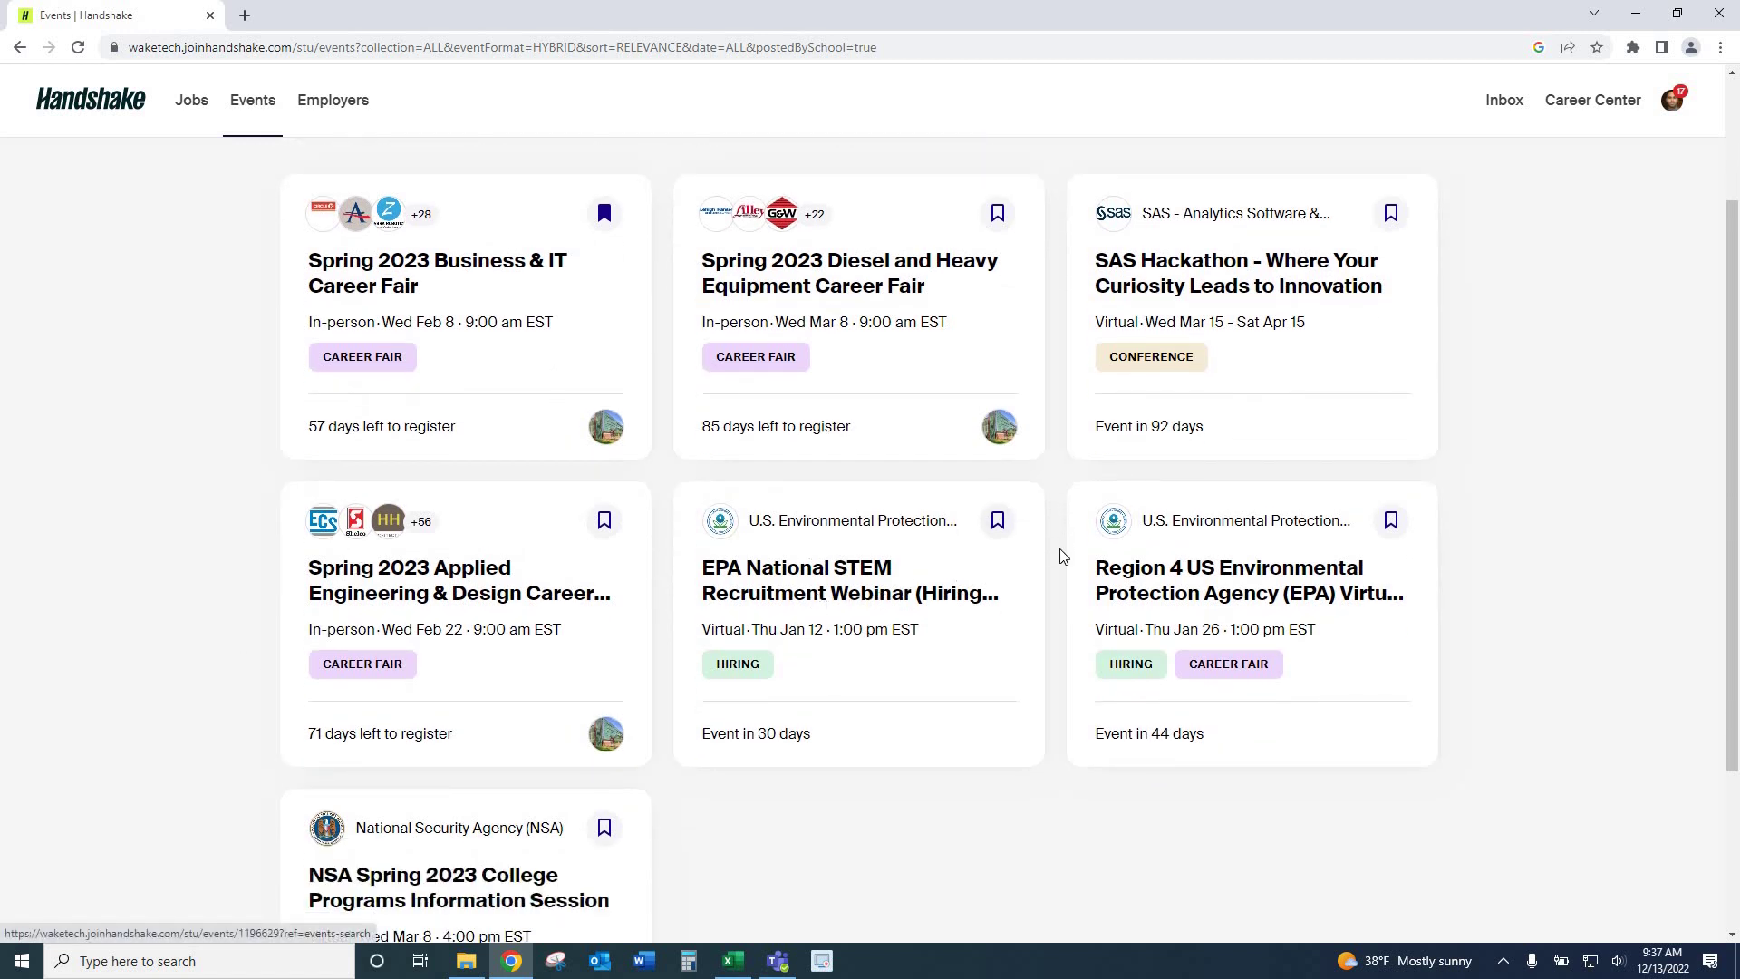
{"action": "scroll", "coordinate": [1142, 562], "scroll_direction": "down", "scroll_amount": 1}
{"action": "scroll", "coordinate": [725, 337], "scroll_direction": "up", "scroll_amount": 1}
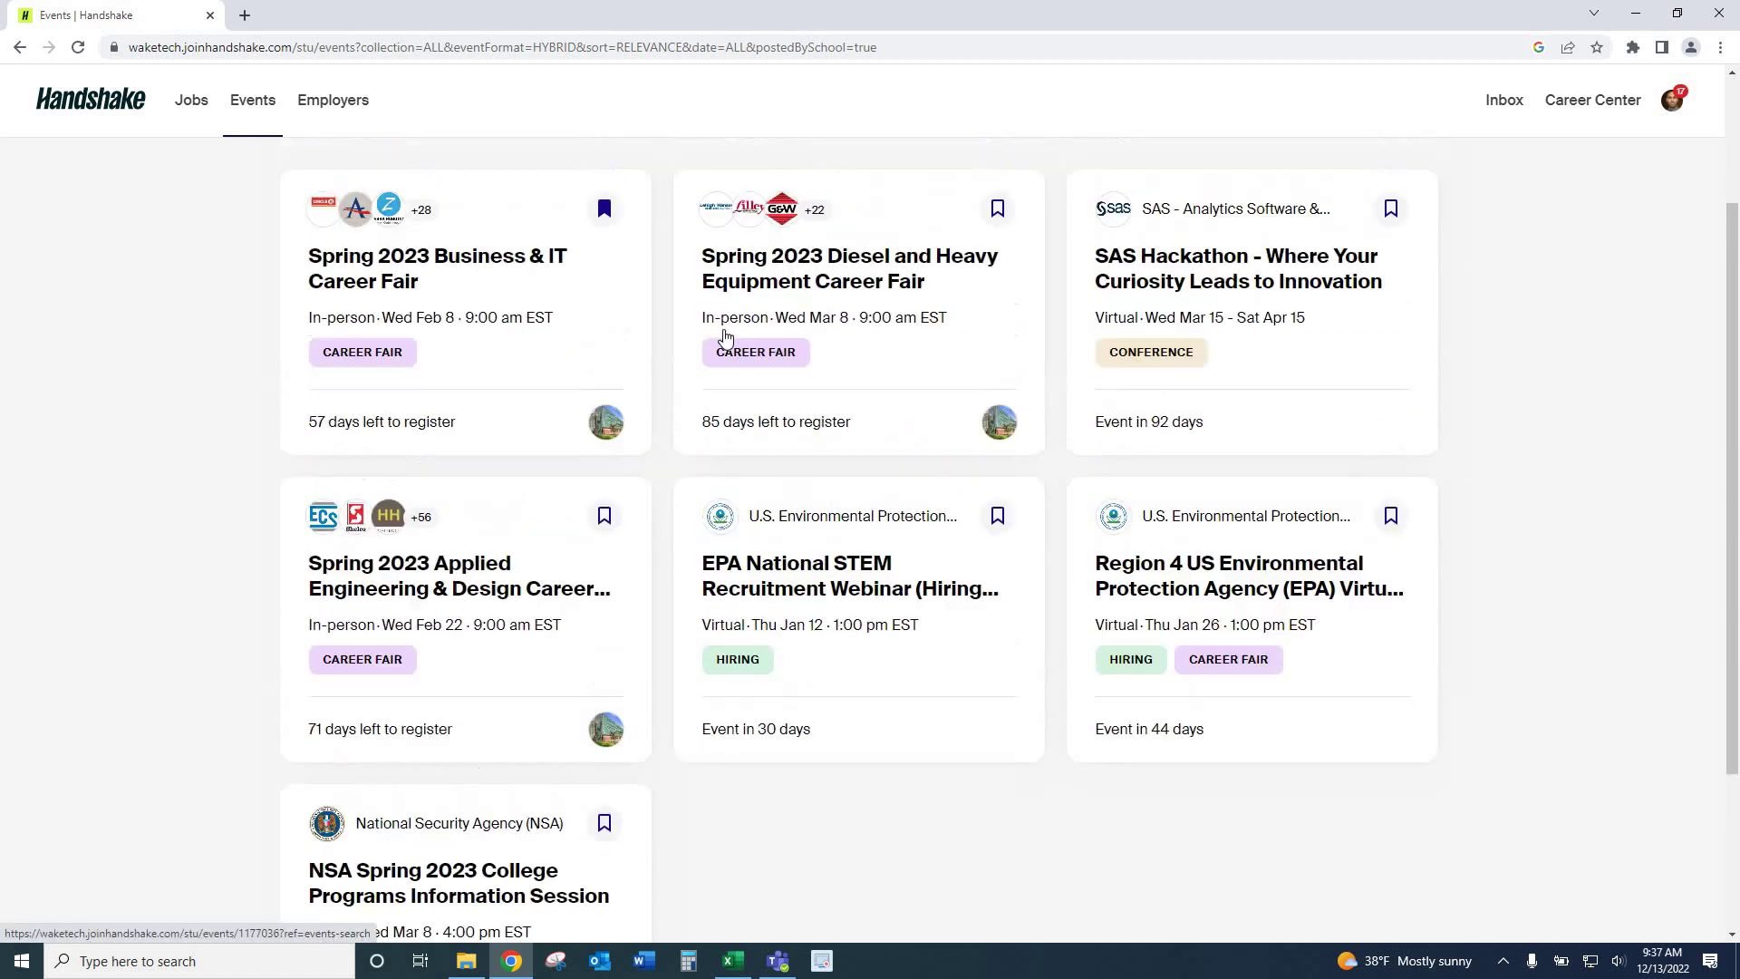
{"action": "scroll", "coordinate": [725, 338], "scroll_direction": "up", "scroll_amount": 1}
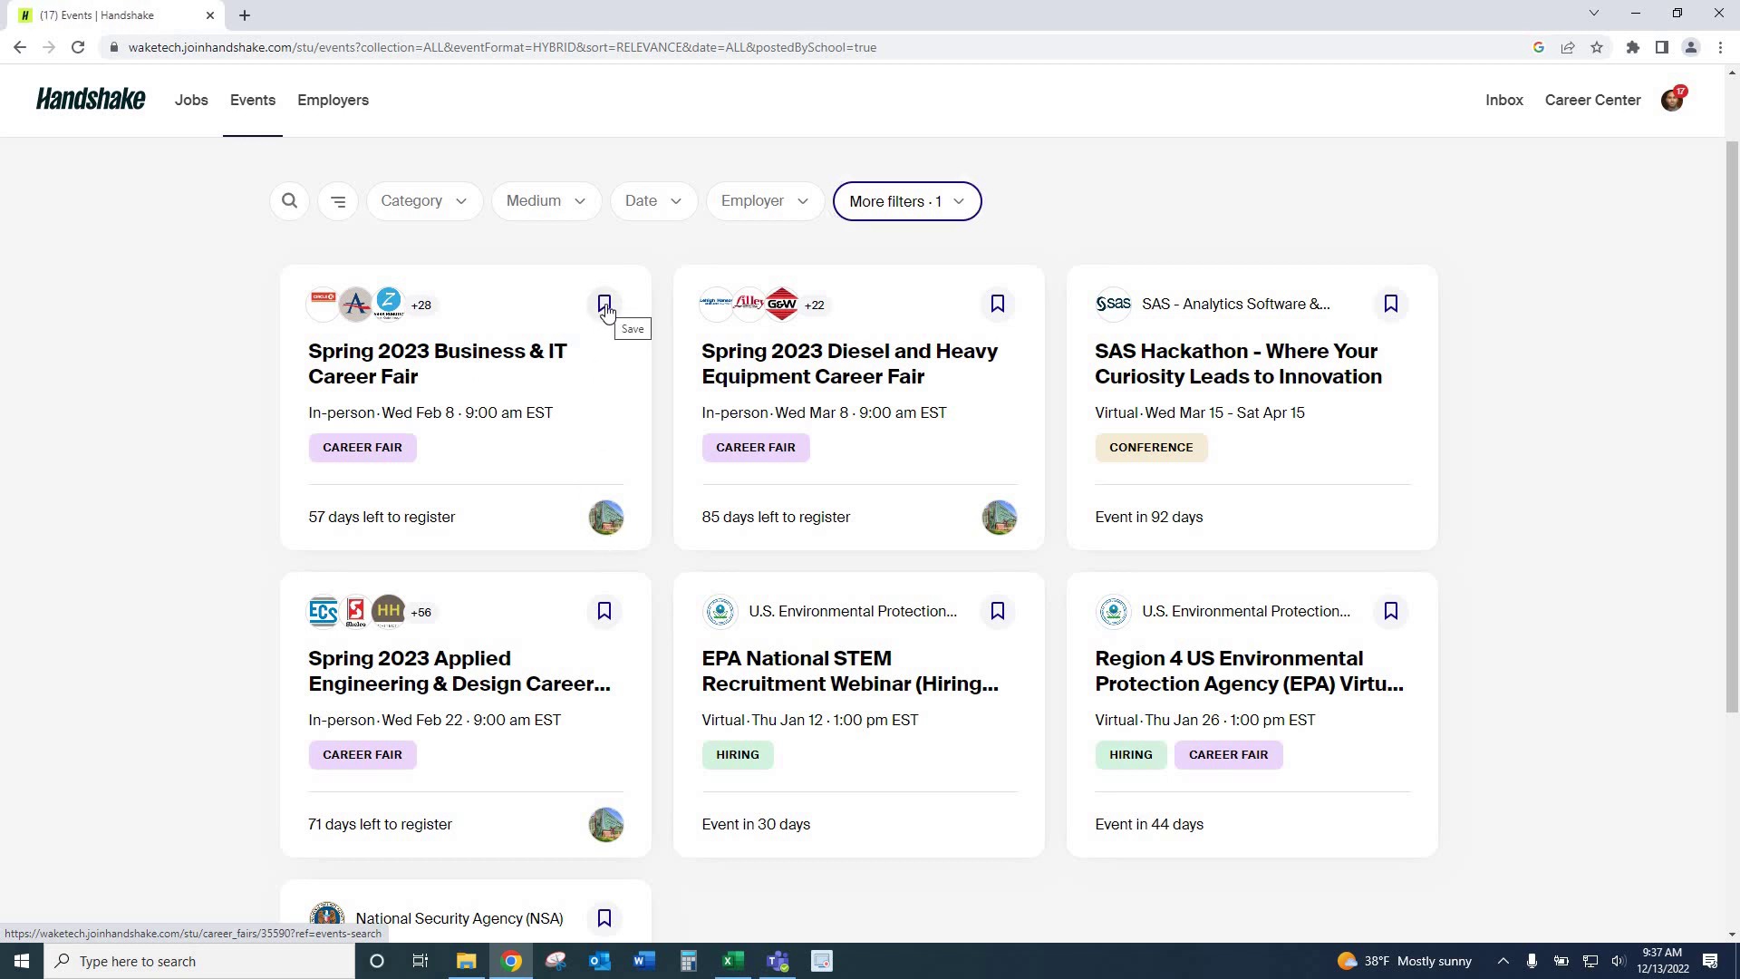
Save the Spring 2023 Business & IT Career Fair and open its page to read the description, targeted programs and contact.
{"action": "left_click", "coordinate": [604, 306]}
{"action": "left_click", "coordinate": [443, 356]}
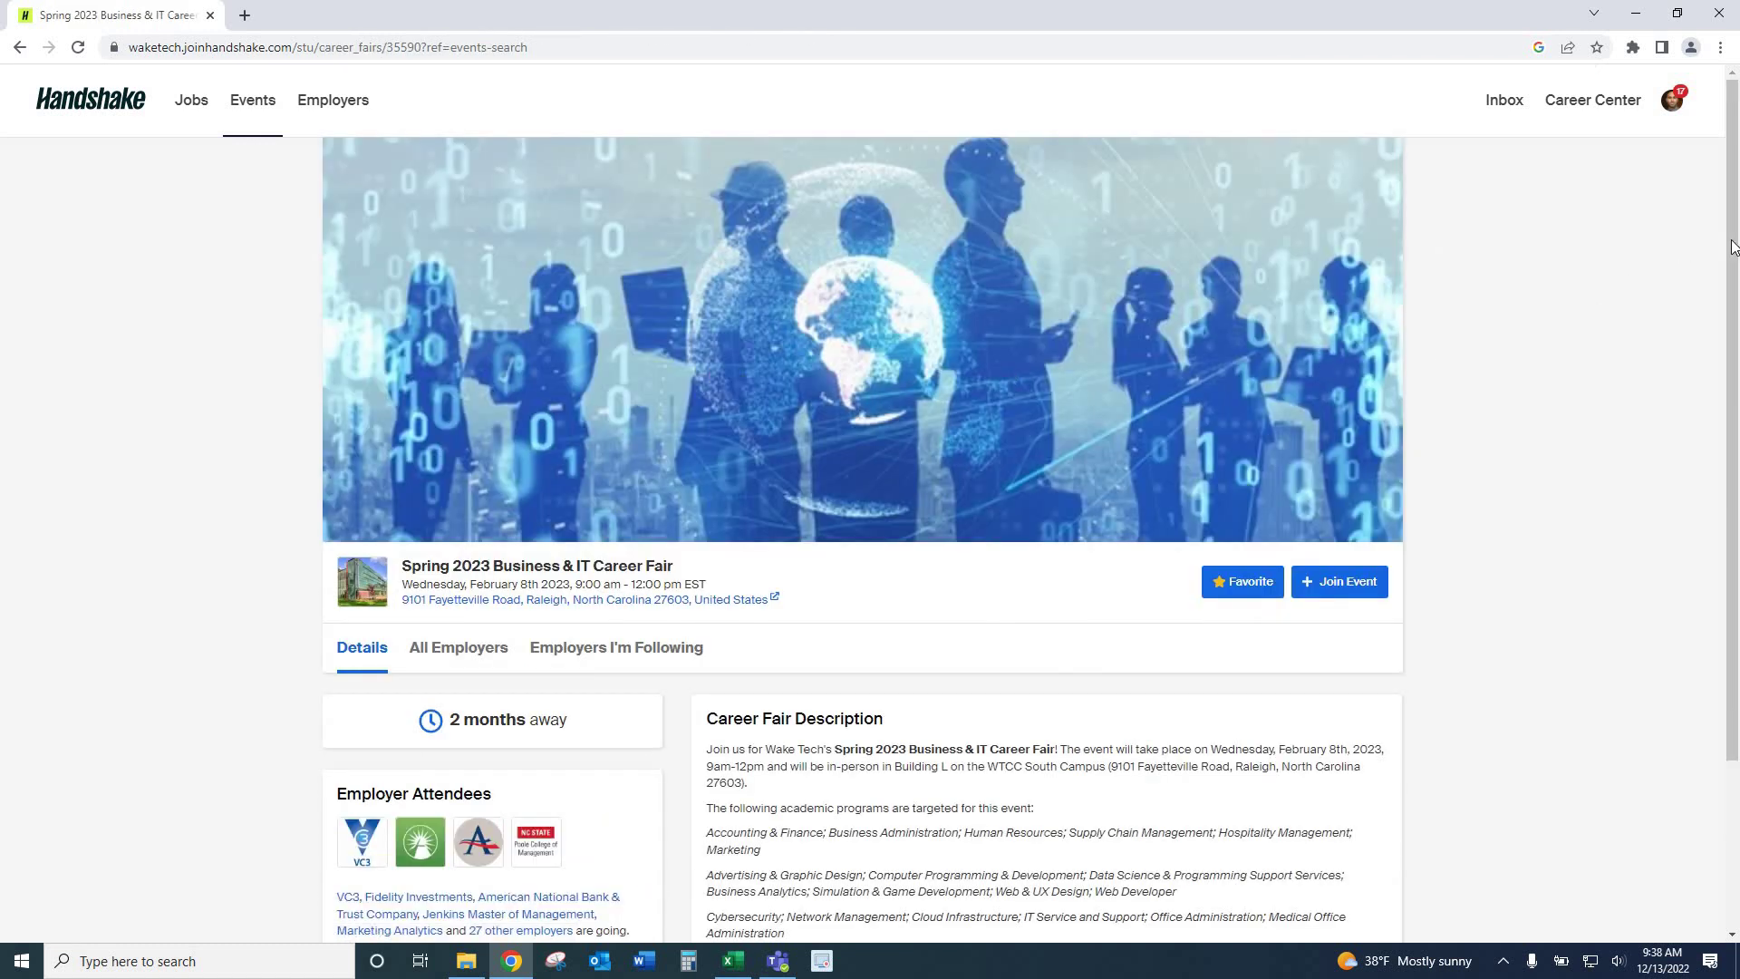
{"action": "left_click_drag", "start_coordinate": [1732, 247], "coordinate": [1733, 353]}
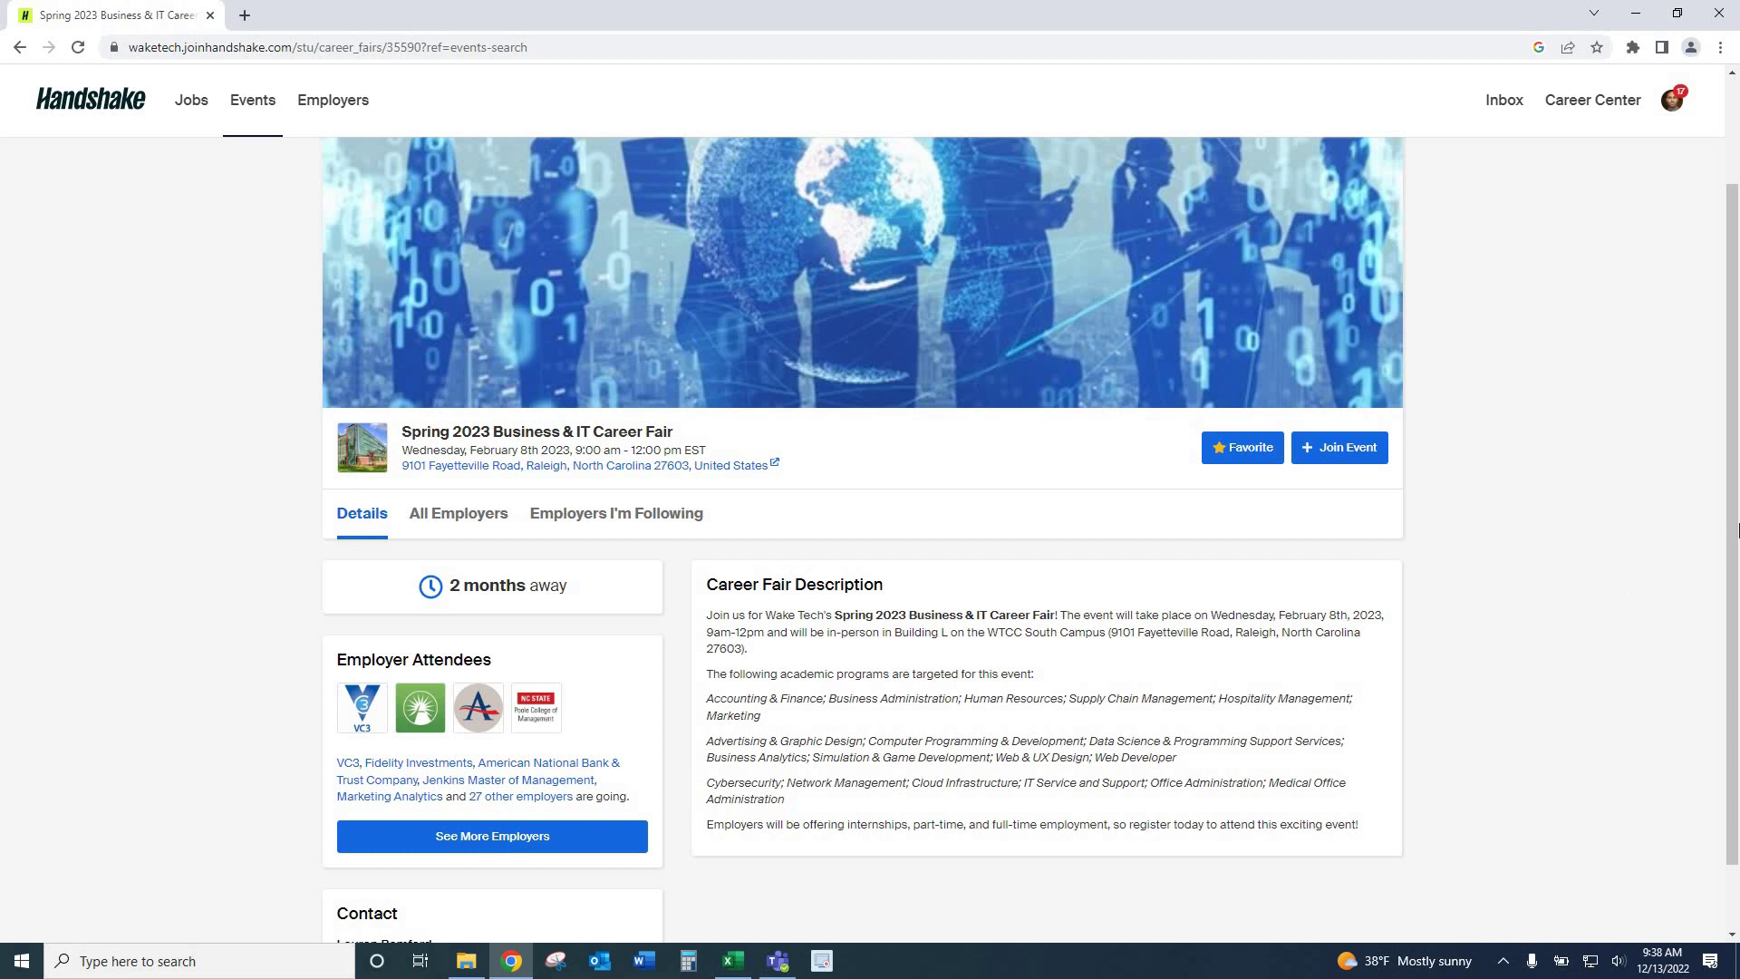
{"action": "left_click_drag", "start_coordinate": [1736, 531], "coordinate": [1698, 590]}
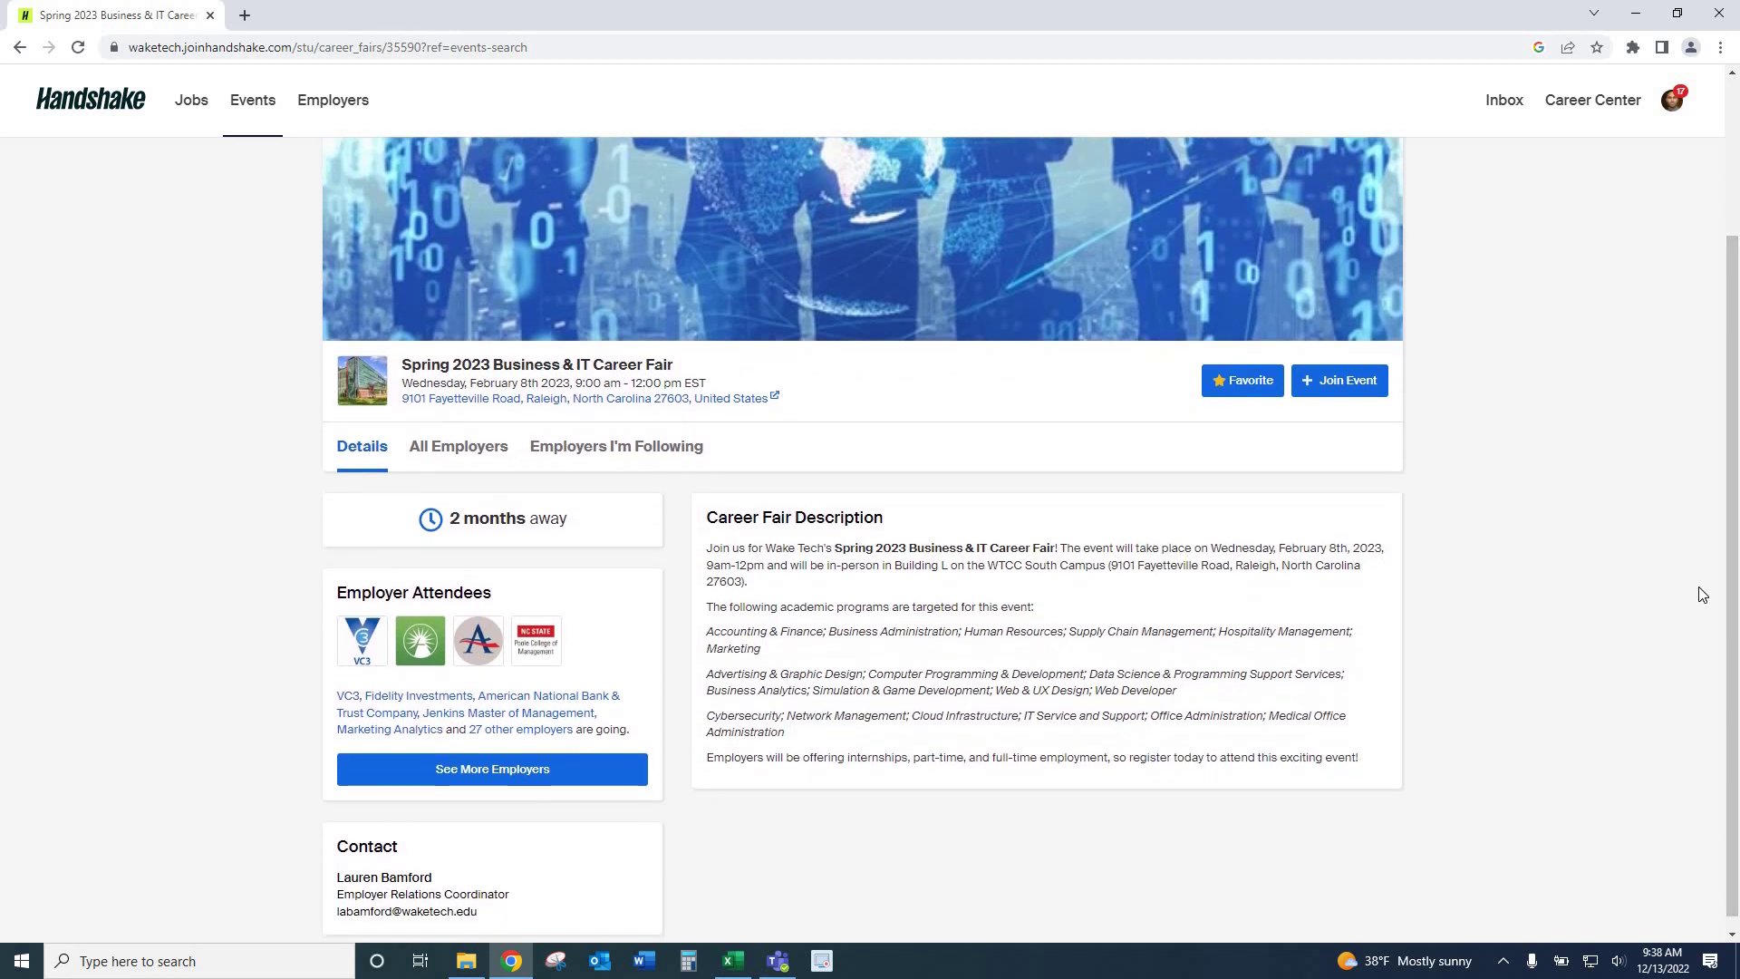
Open the fair's full list of attending employers, reload the page, and browse the employers.
{"action": "left_click", "coordinate": [466, 769]}
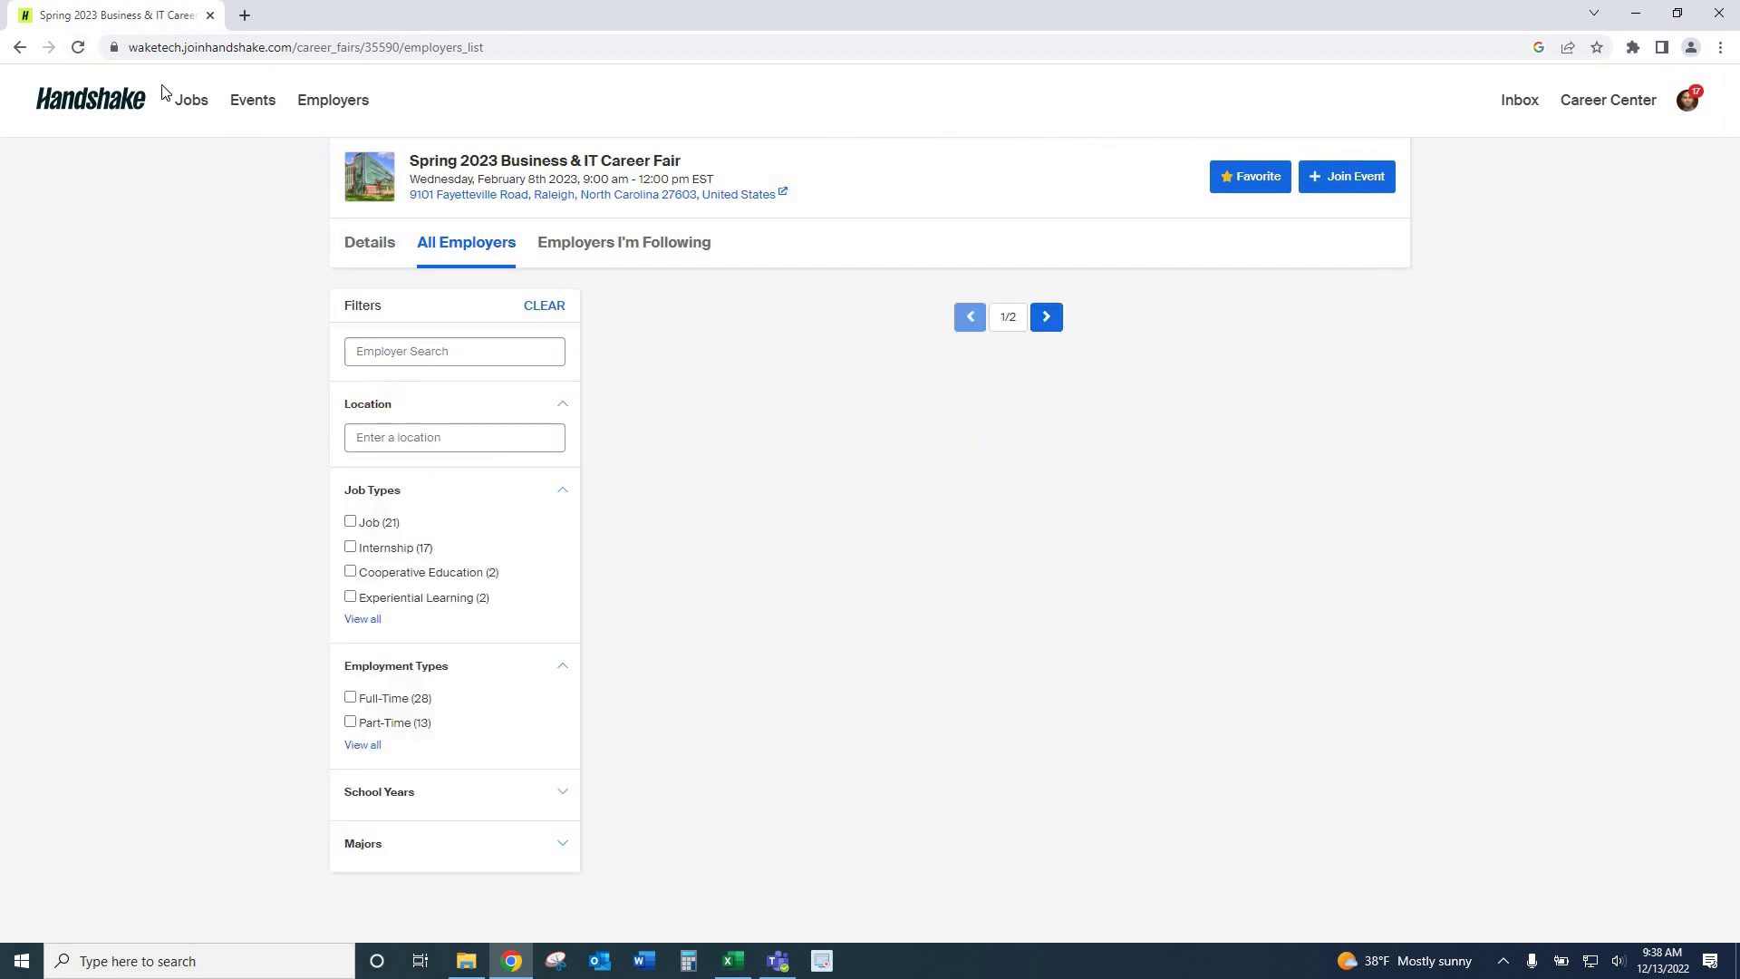
{"action": "left_click", "coordinate": [78, 48]}
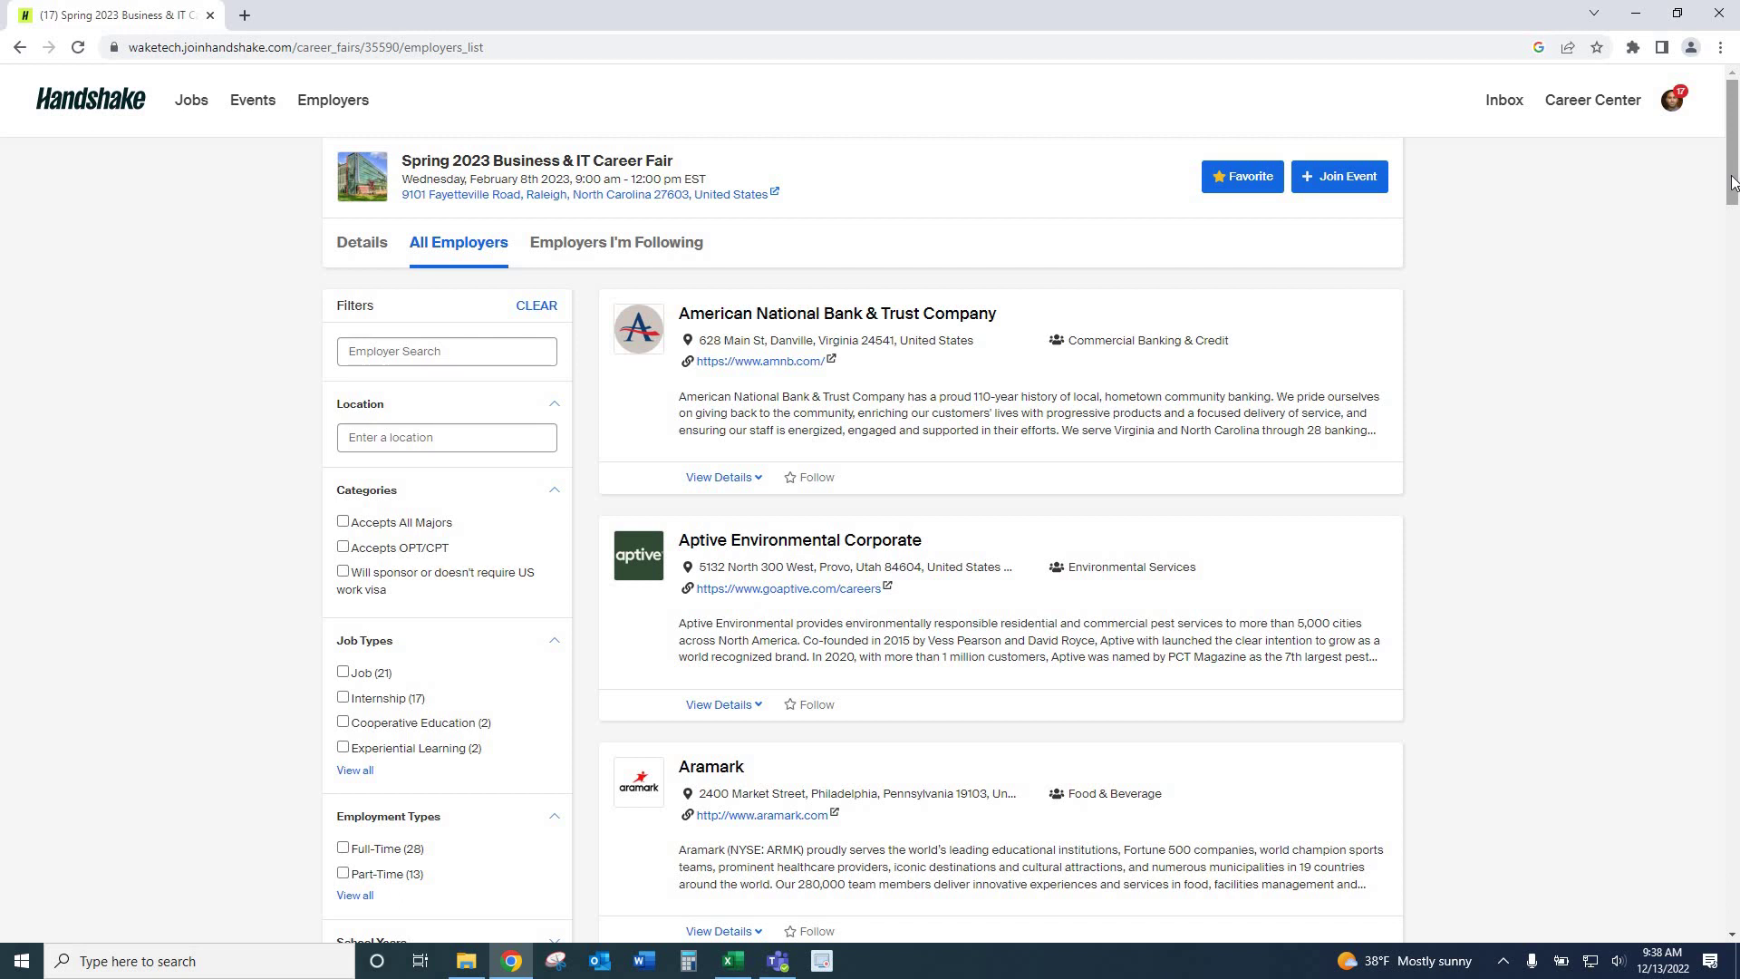
{"action": "left_click_drag", "start_coordinate": [1732, 186], "coordinate": [1737, 509]}
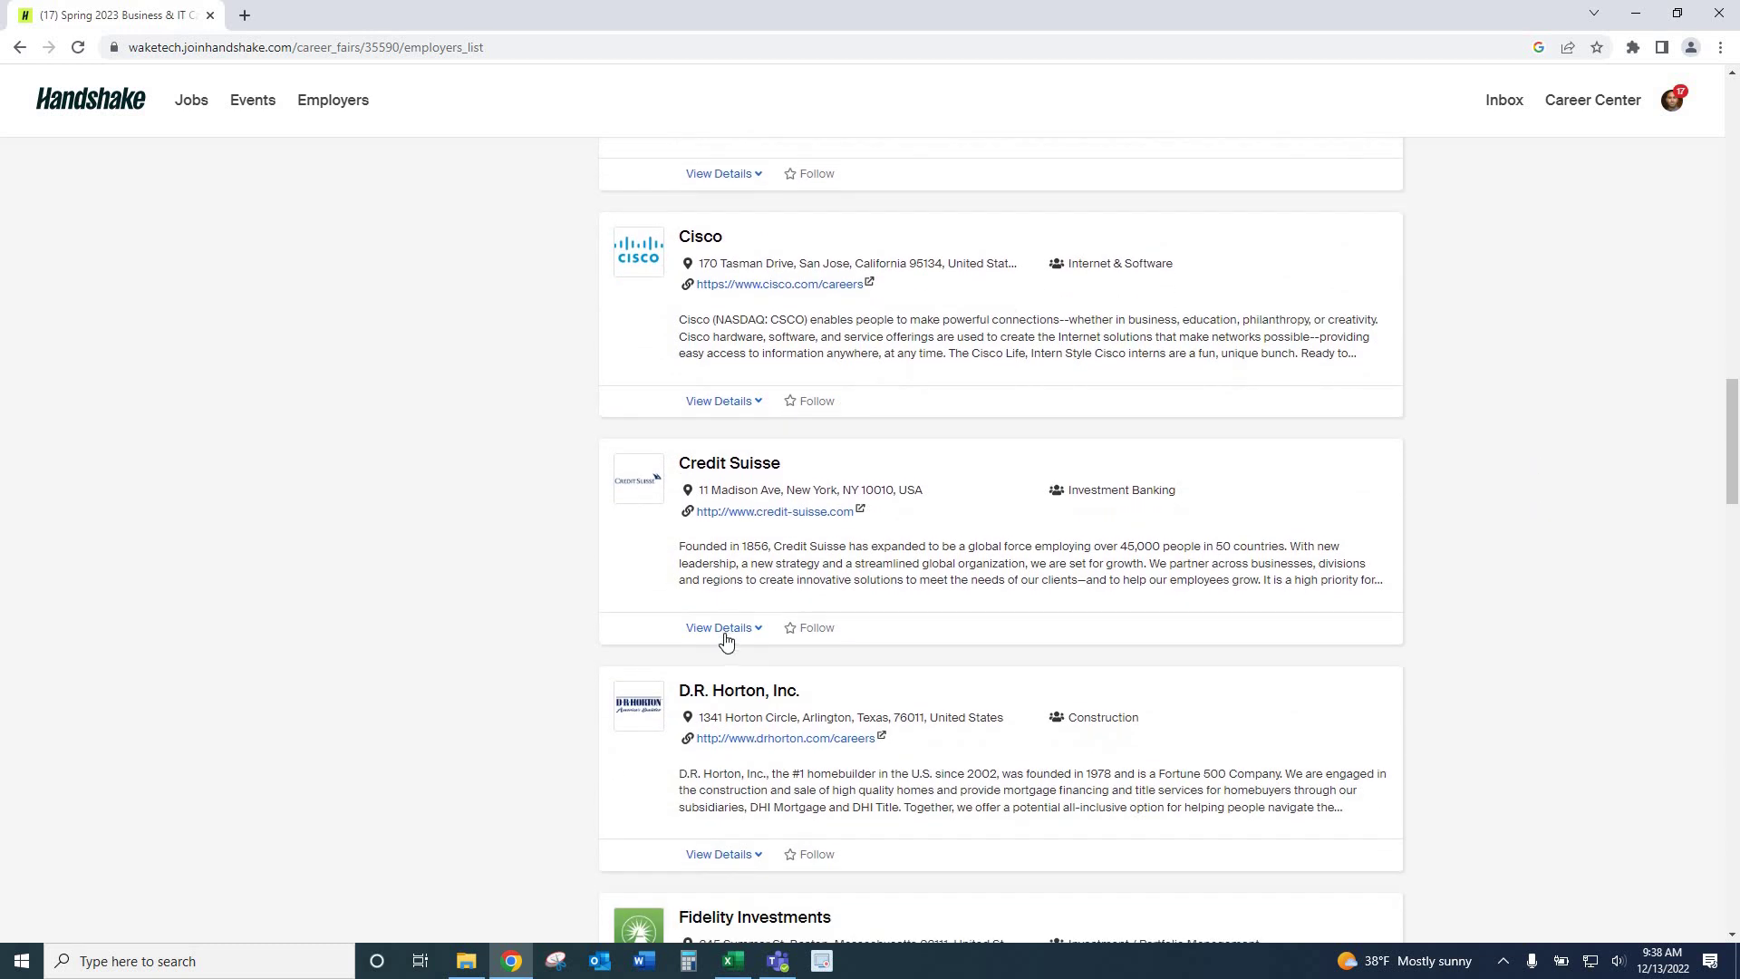
Expand the Credit Suisse and Cisco entries to examine their job types, employment types and work authorization requirements.
{"action": "left_click", "coordinate": [726, 632]}
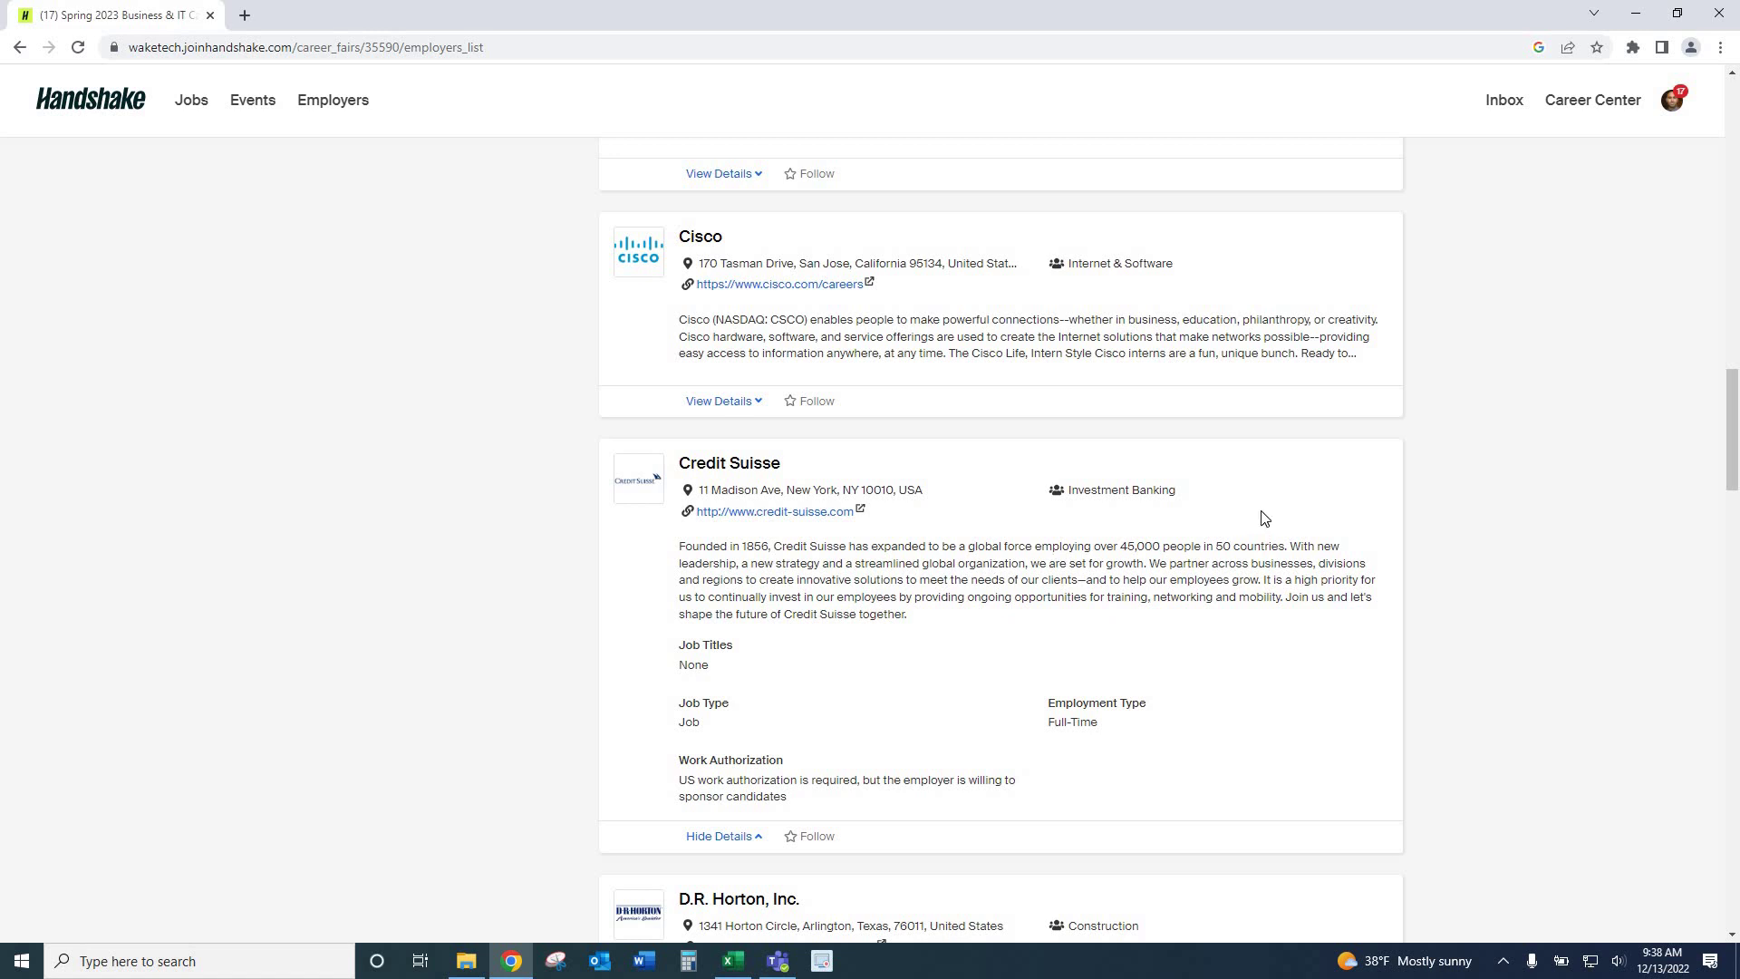
{"action": "scroll", "coordinate": [1731, 508], "scroll_direction": "down", "scroll_amount": 1}
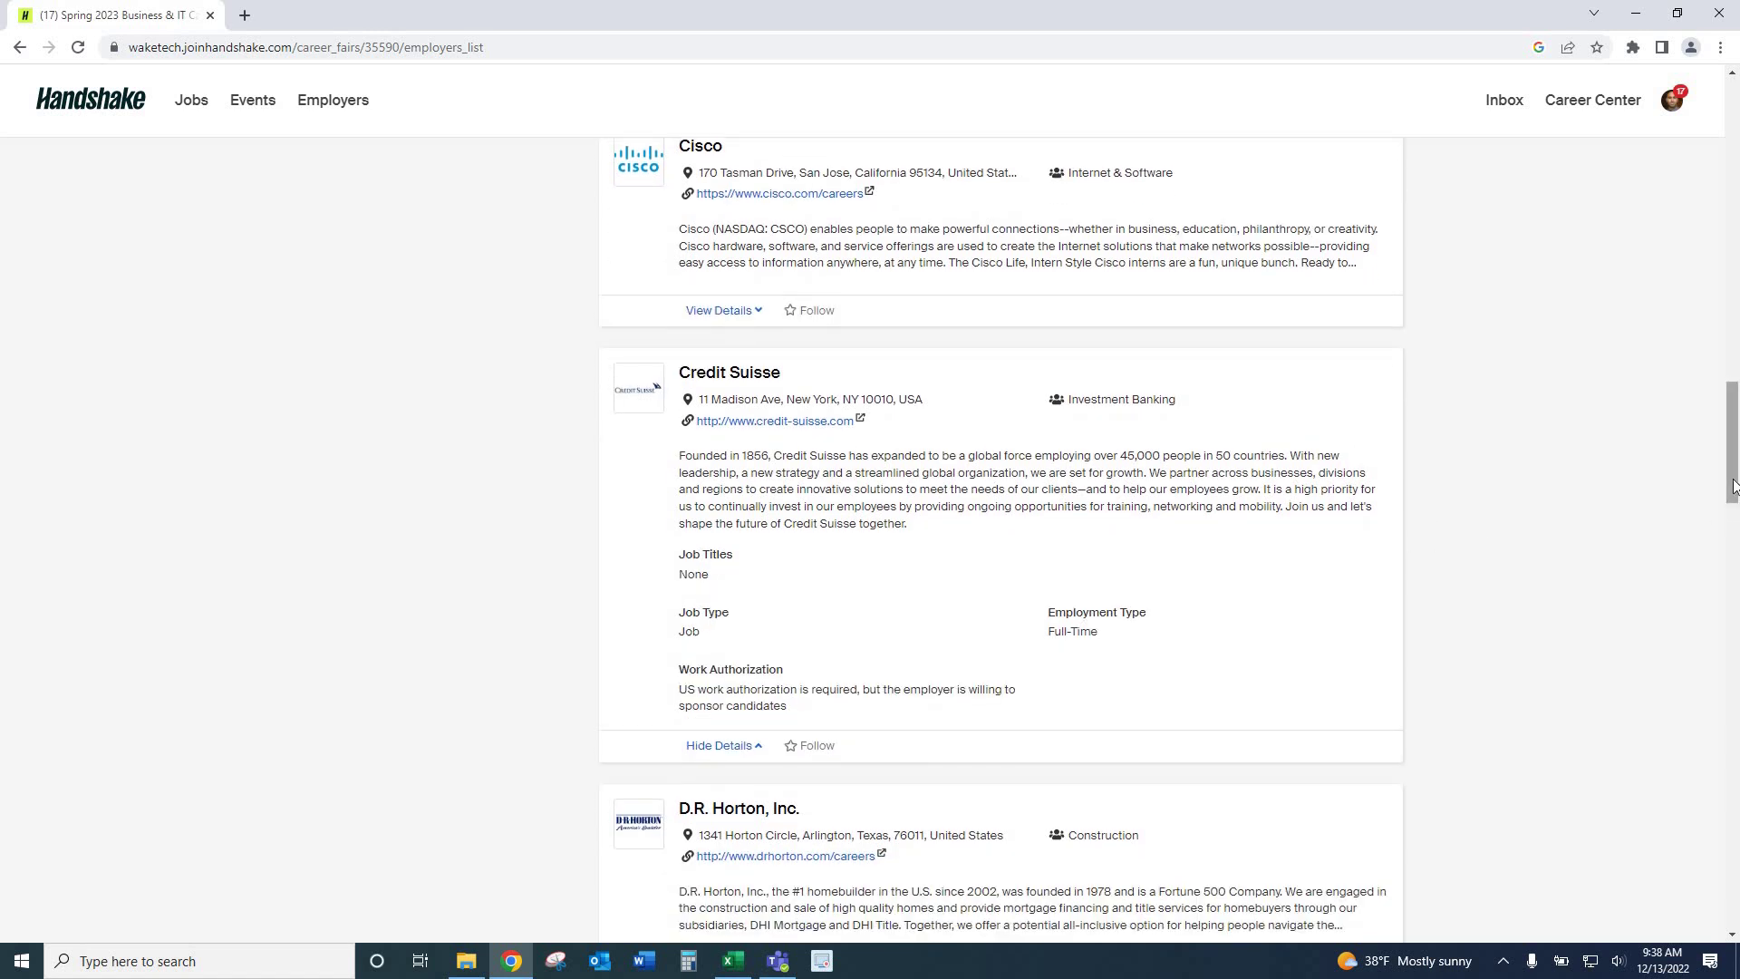
{"action": "scroll", "coordinate": [1733, 505], "scroll_direction": "down", "scroll_amount": 1}
{"action": "left_click_drag", "start_coordinate": [1734, 506], "coordinate": [1734, 498]}
{"action": "scroll", "coordinate": [1734, 481], "scroll_direction": "up", "scroll_amount": 1}
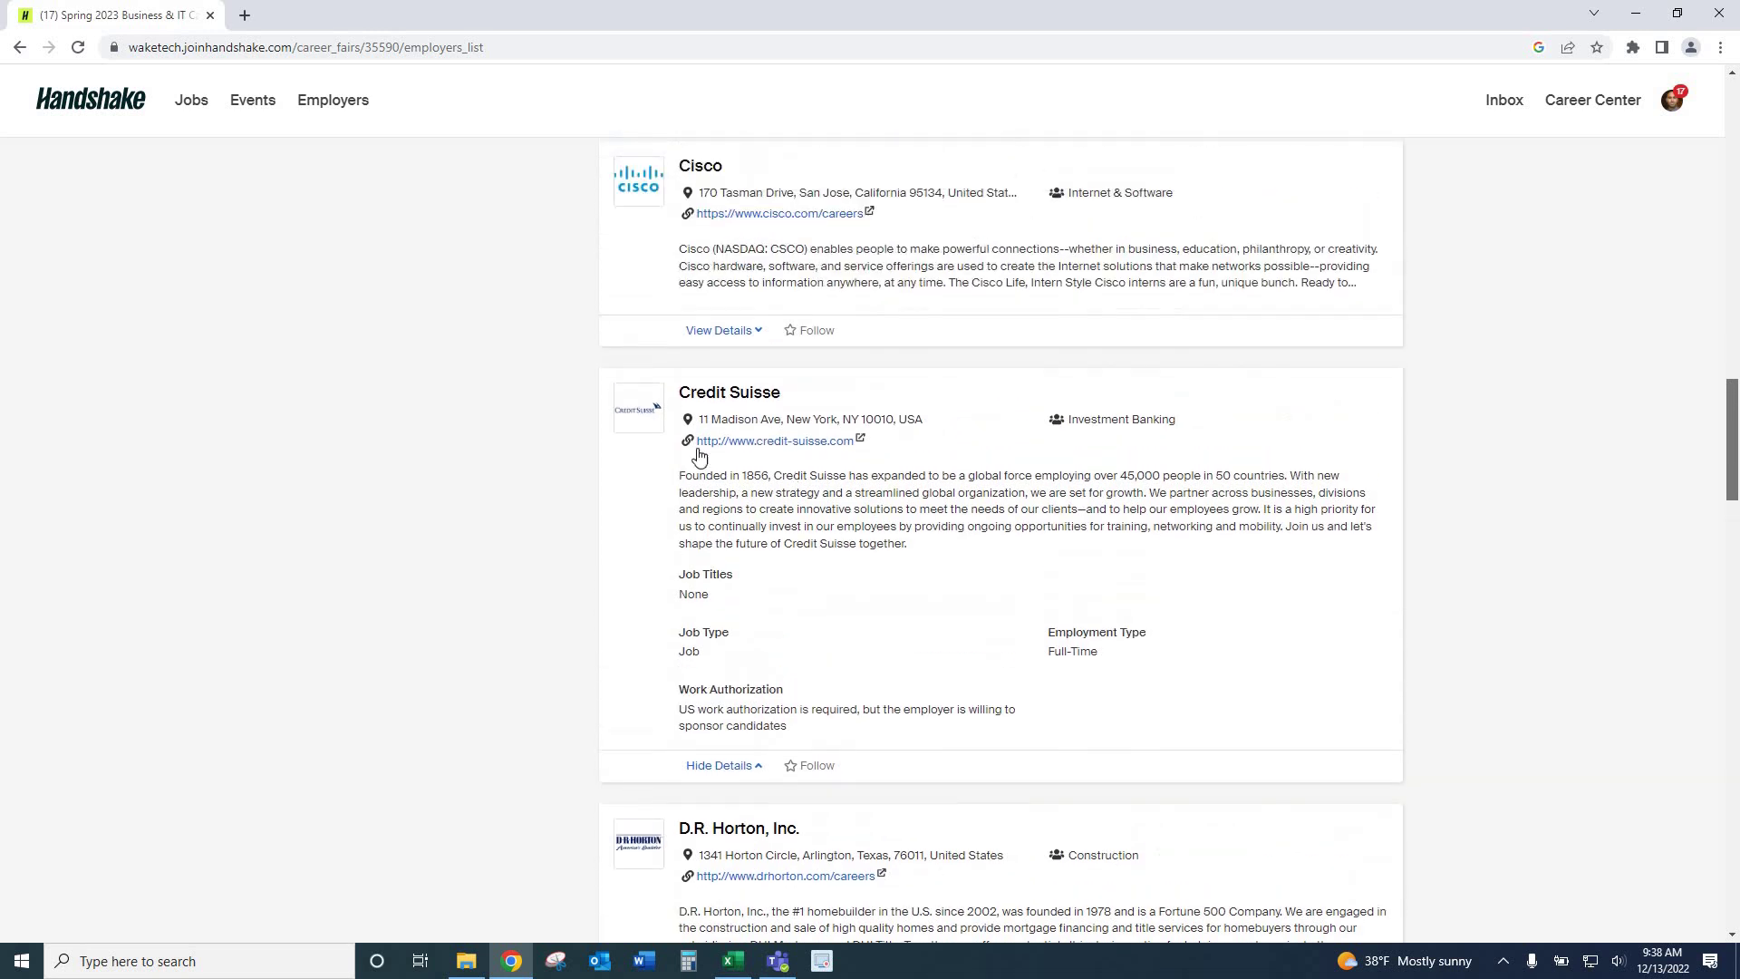
{"action": "left_click", "coordinate": [746, 332]}
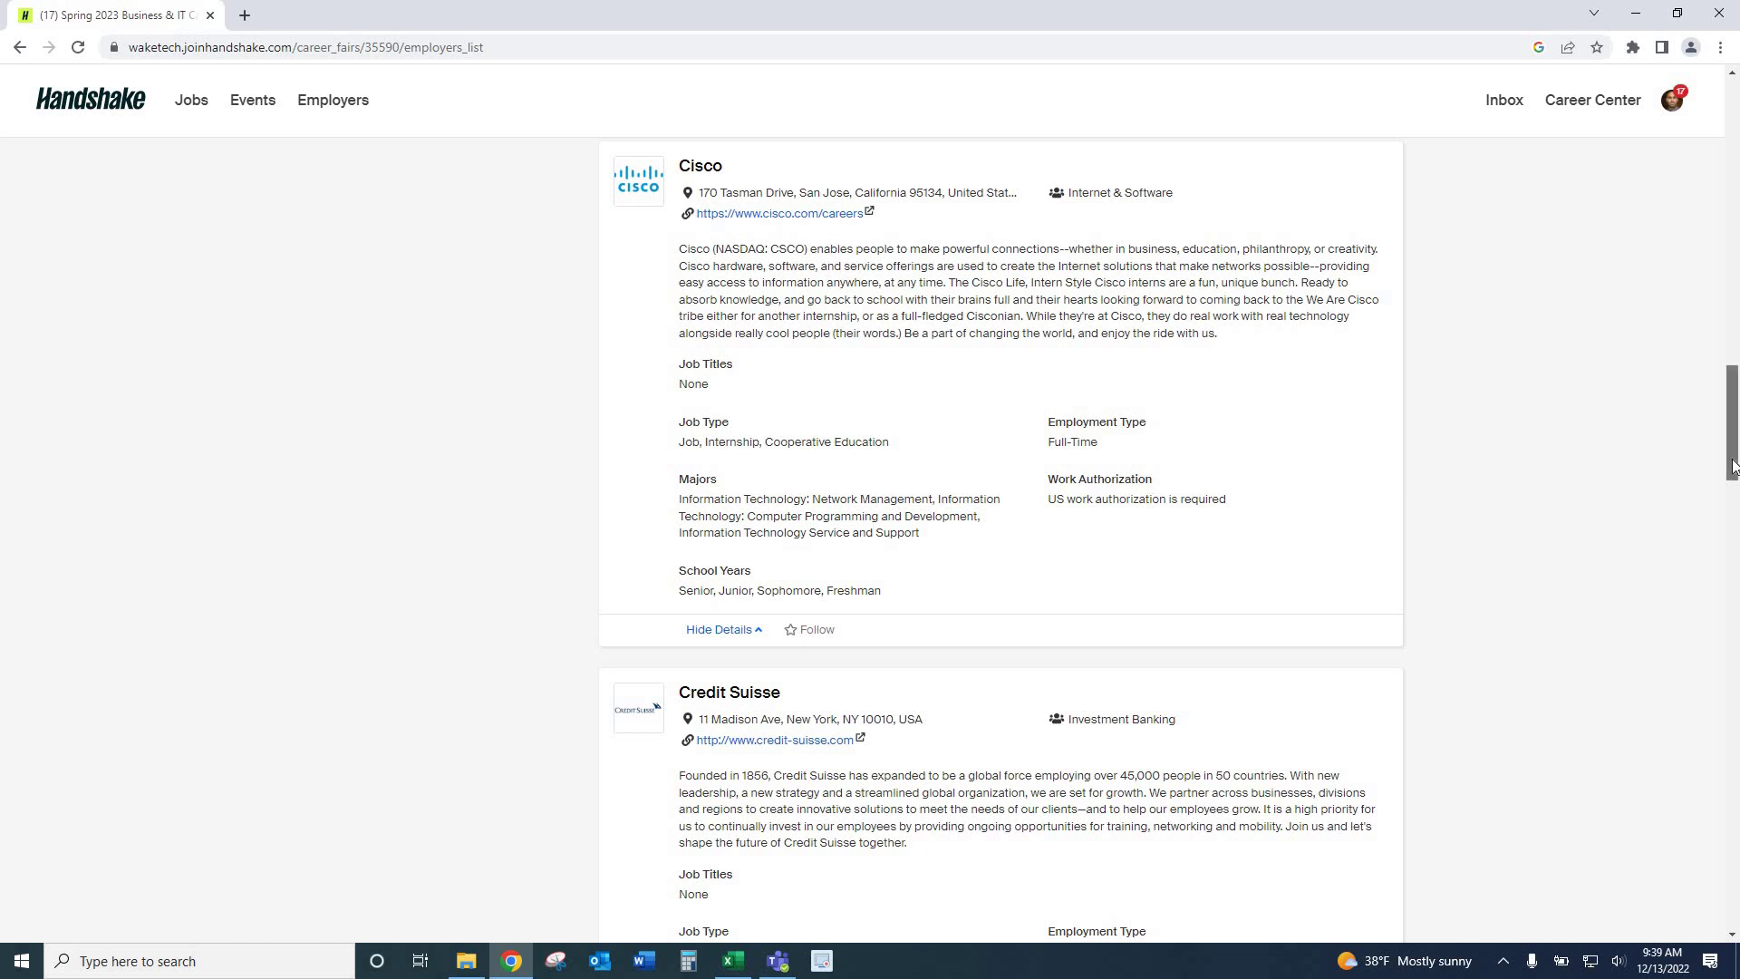
Register for the Spring 2023 Business & IT Career Fair, and leave the event again.
{"action": "left_click_drag", "start_coordinate": [1736, 444], "coordinate": [1736, 324]}
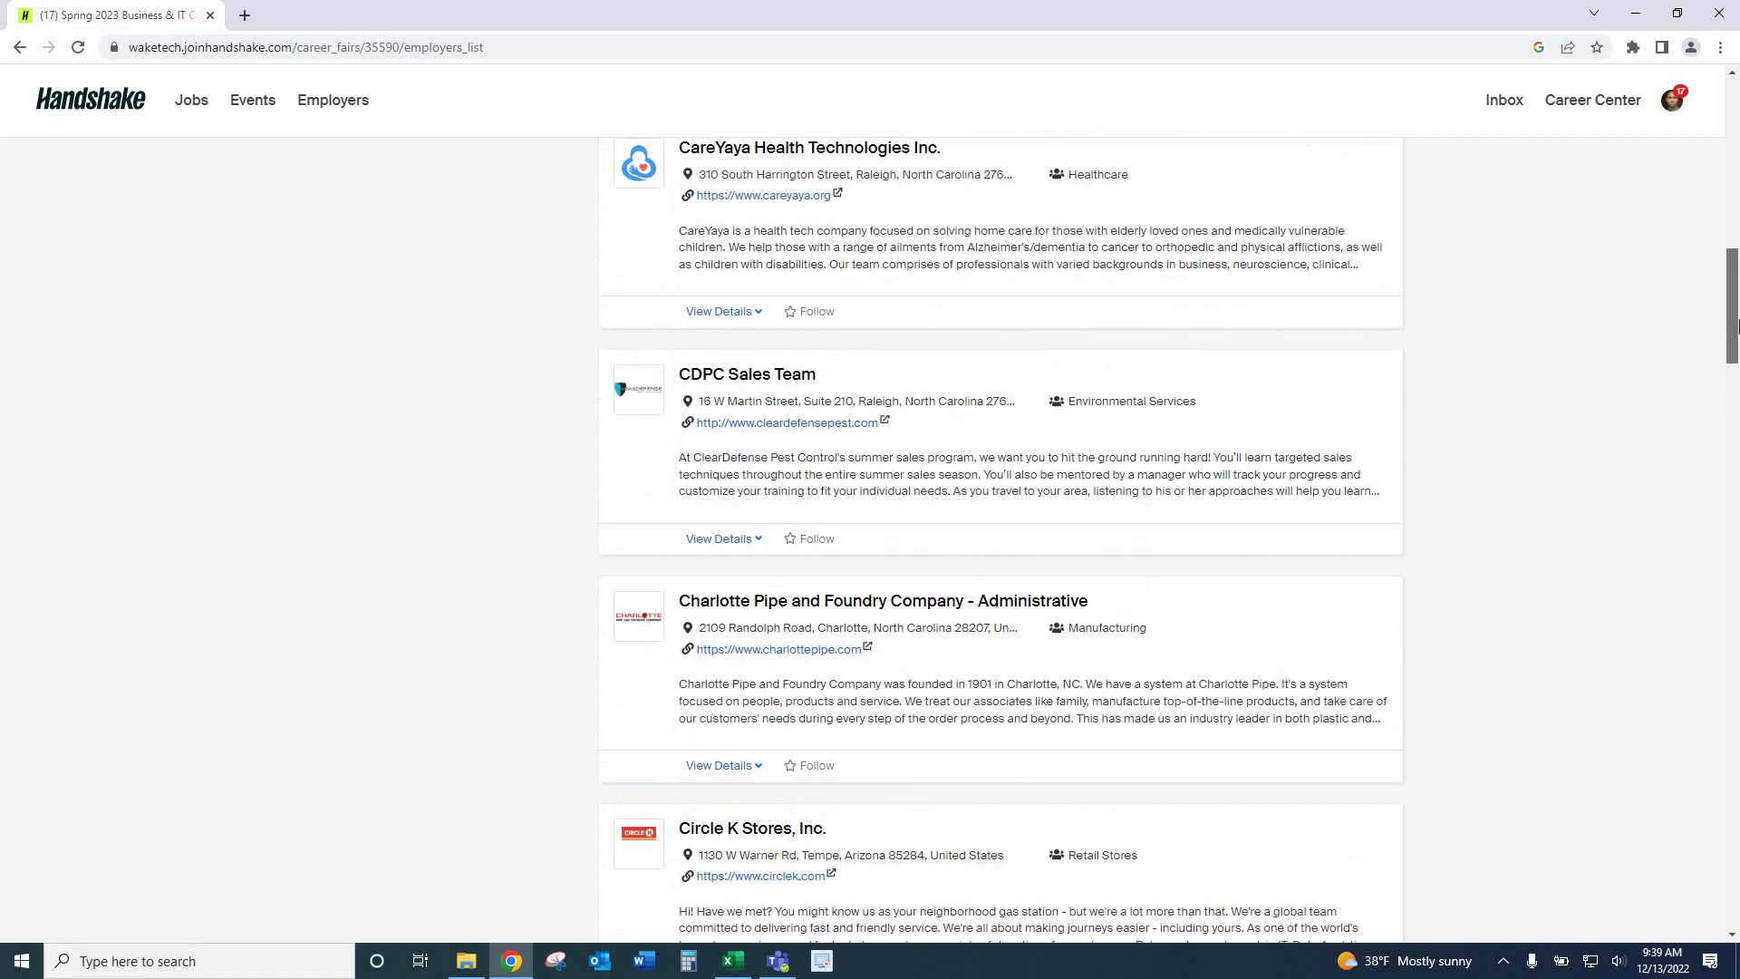
{"action": "left_click_drag", "start_coordinate": [1737, 241], "coordinate": [1728, 147]}
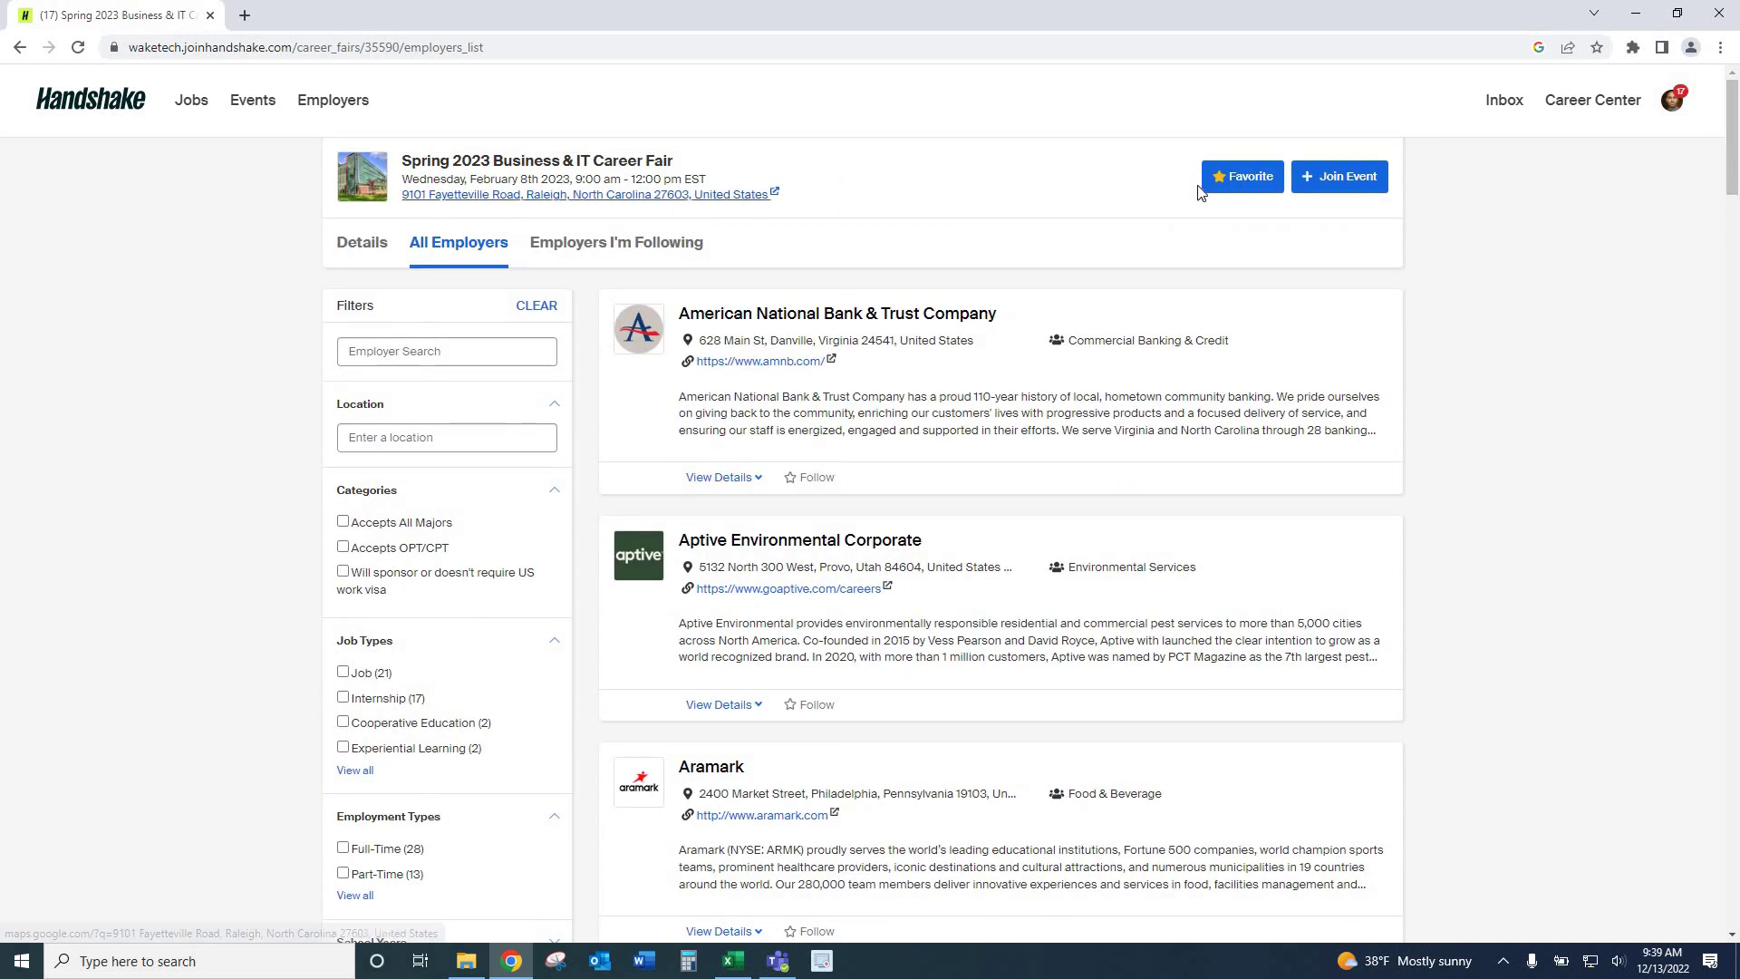
{"action": "left_click", "coordinate": [1324, 189]}
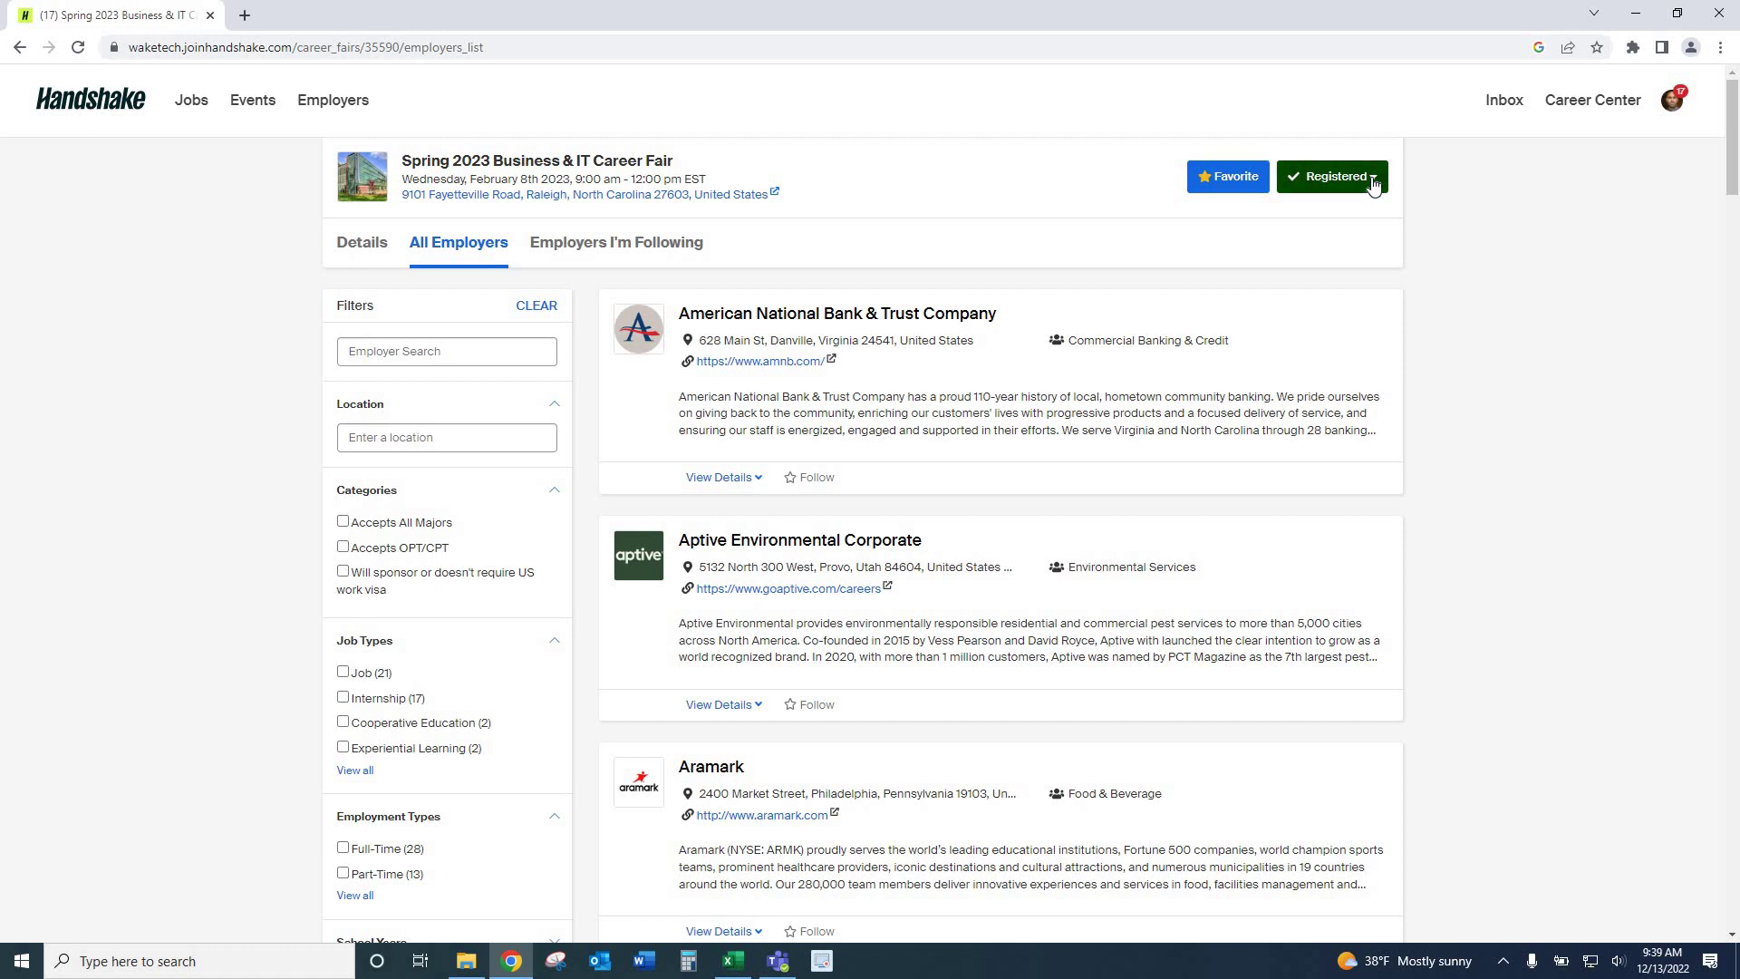
{"action": "left_click", "coordinate": [1373, 181]}
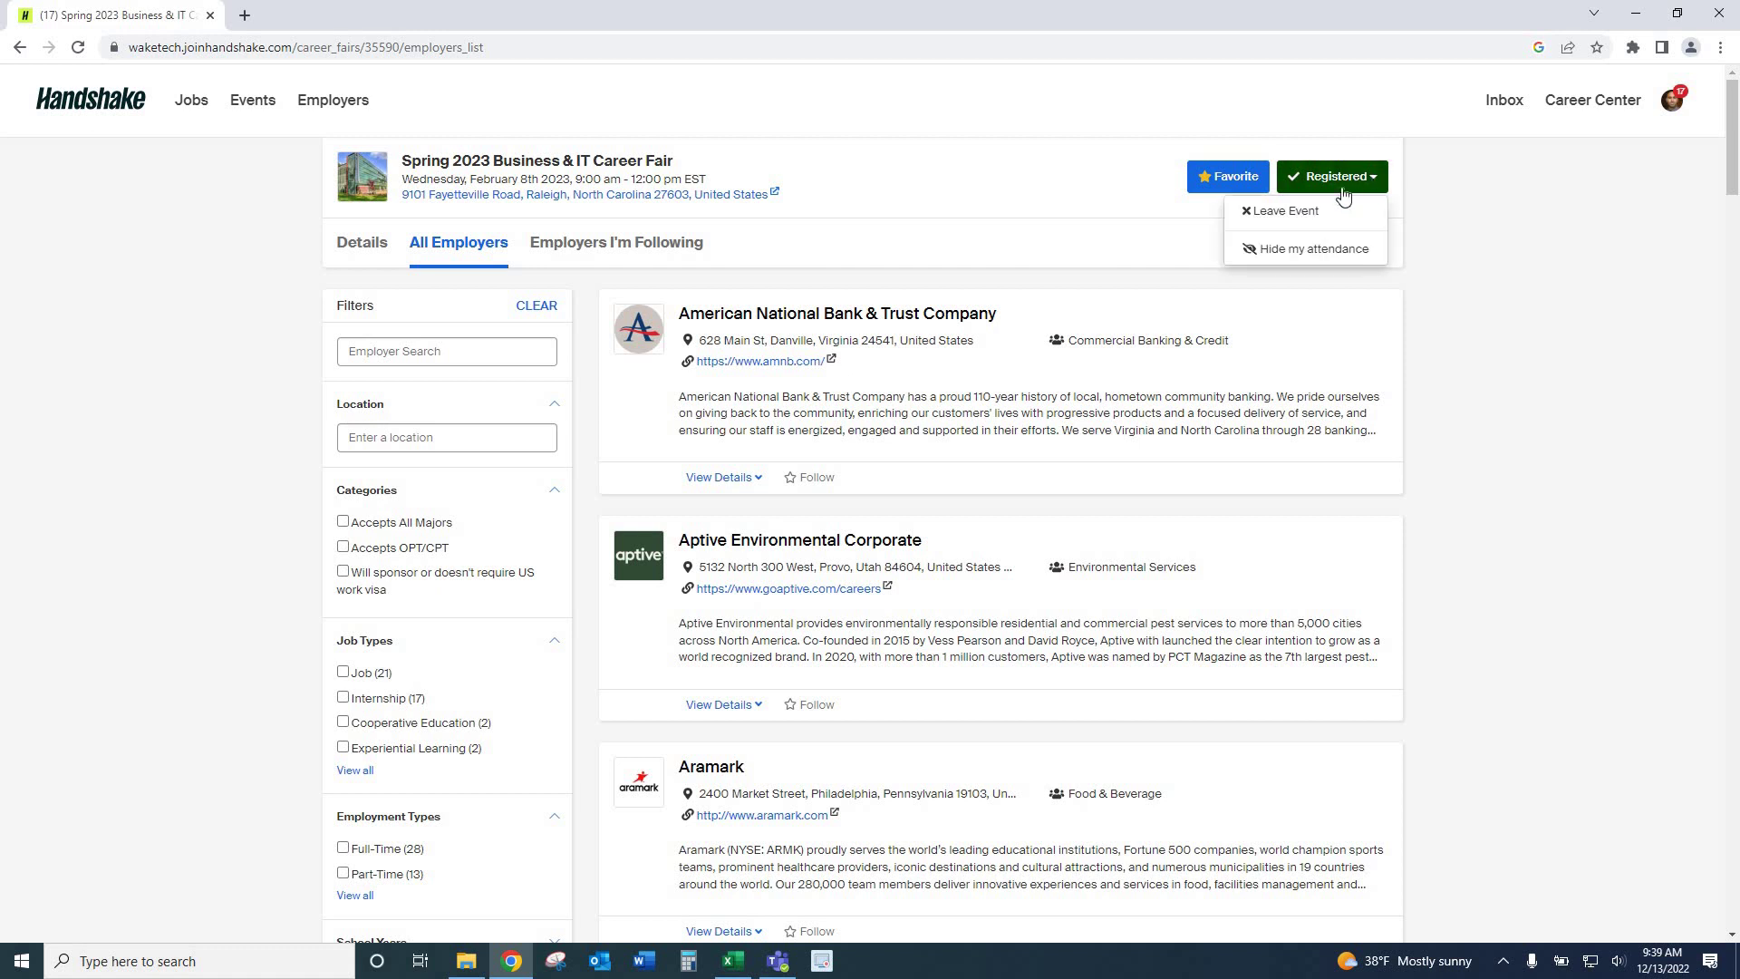
{"action": "left_click", "coordinate": [1249, 215]}
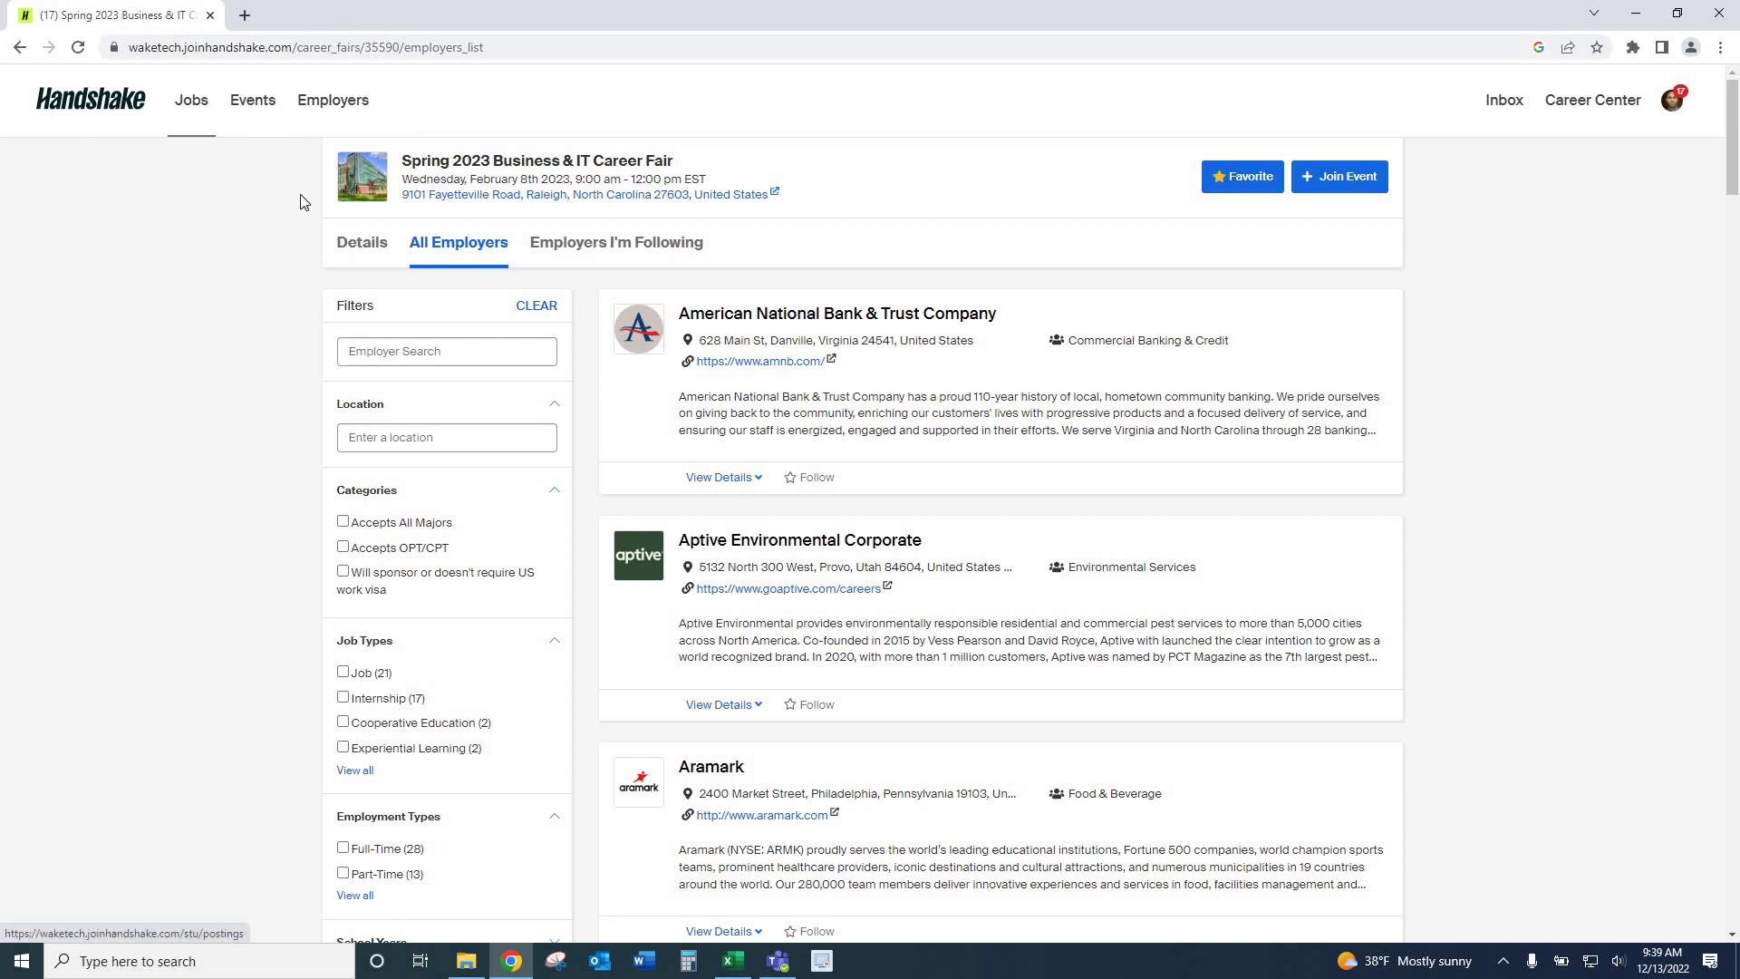
Return to the full events listing, try the Employer info category, and filter the events by the Hiring category instead.
{"action": "left_click", "coordinate": [253, 100]}
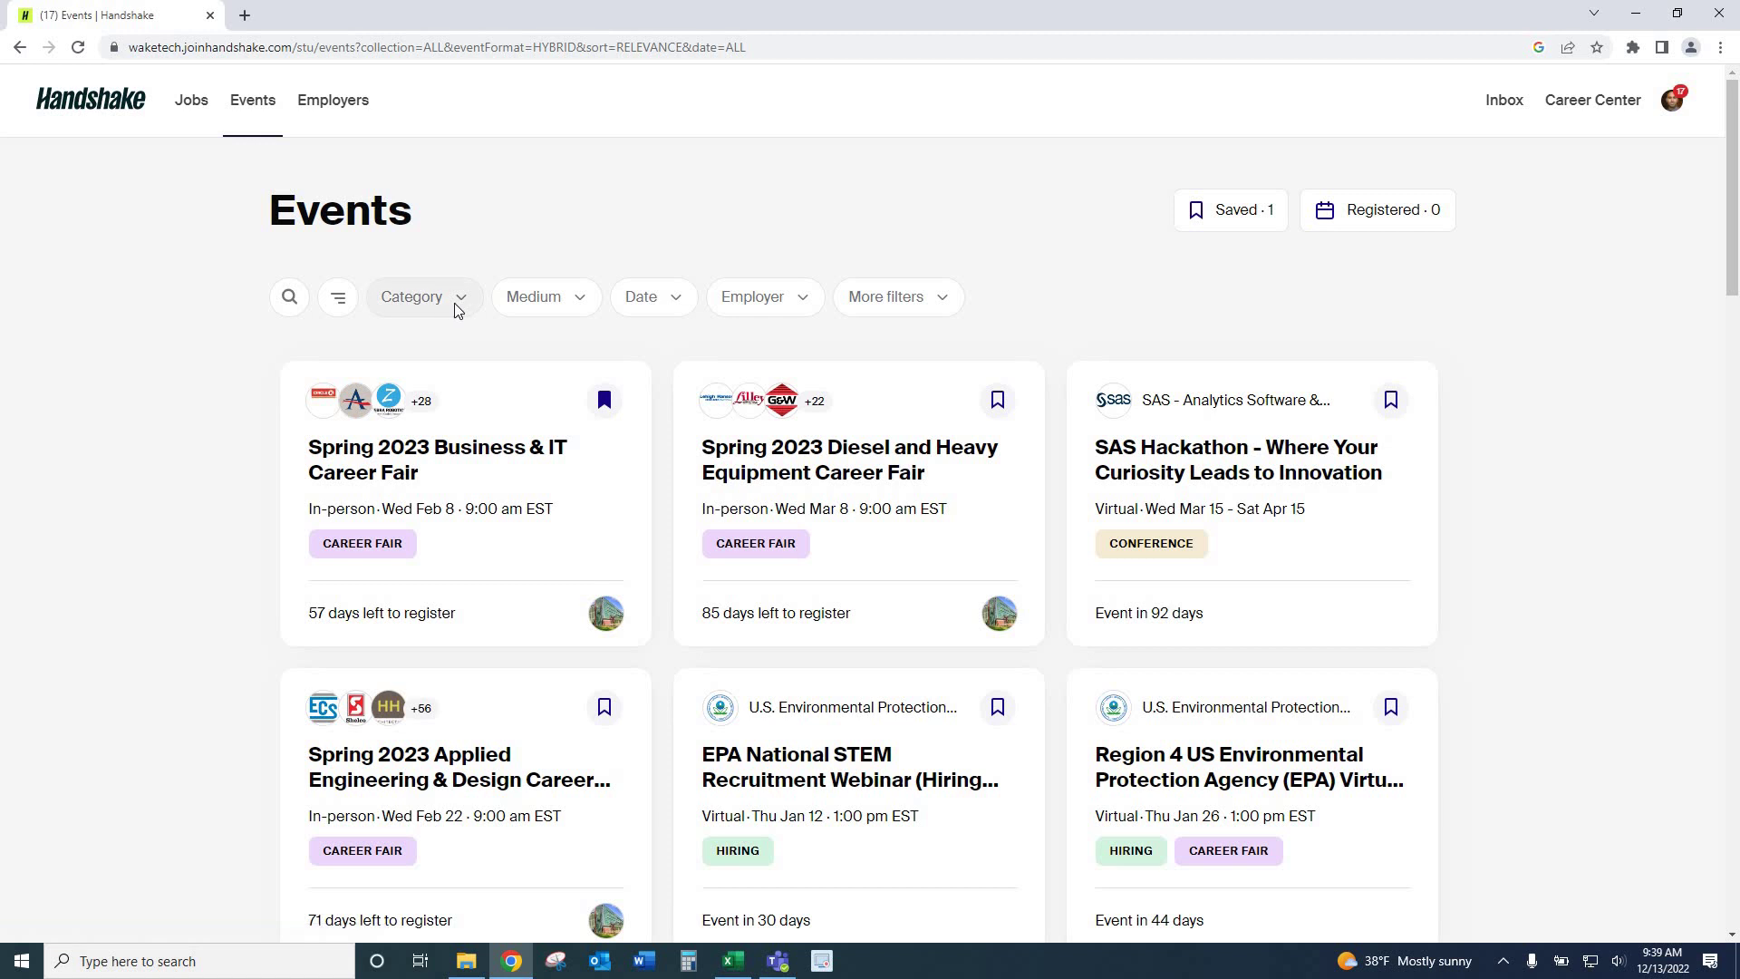
{"action": "left_click", "coordinate": [456, 306]}
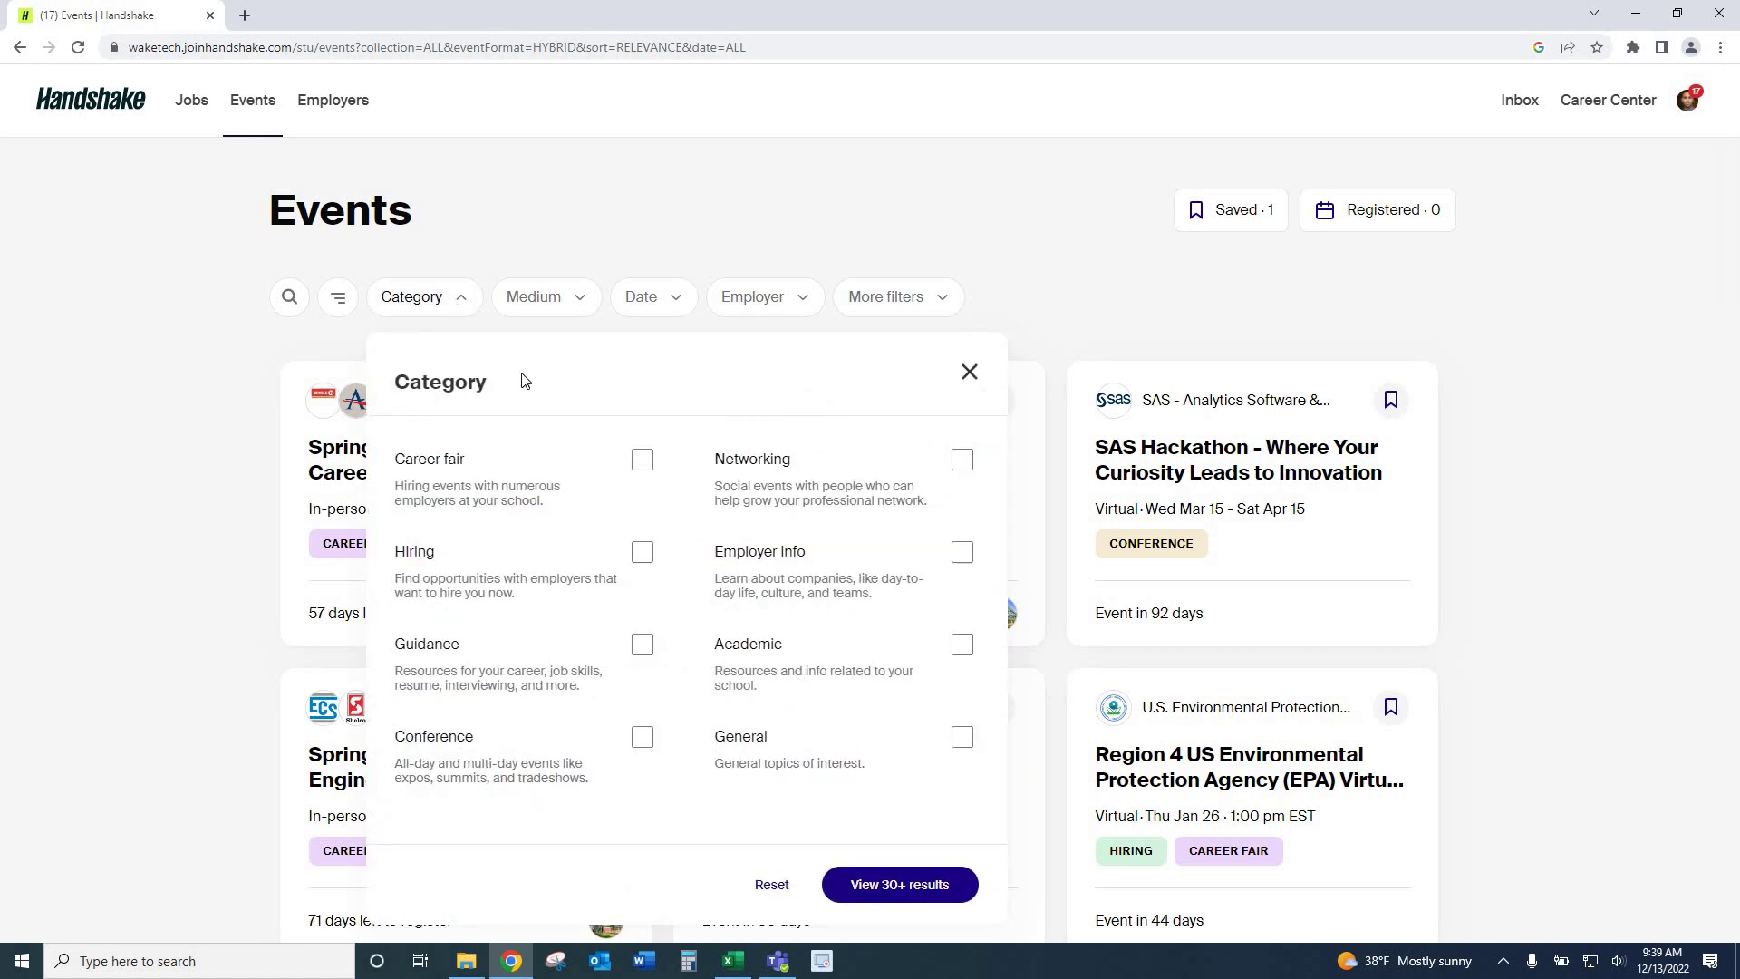
{"action": "left_click", "coordinate": [964, 555]}
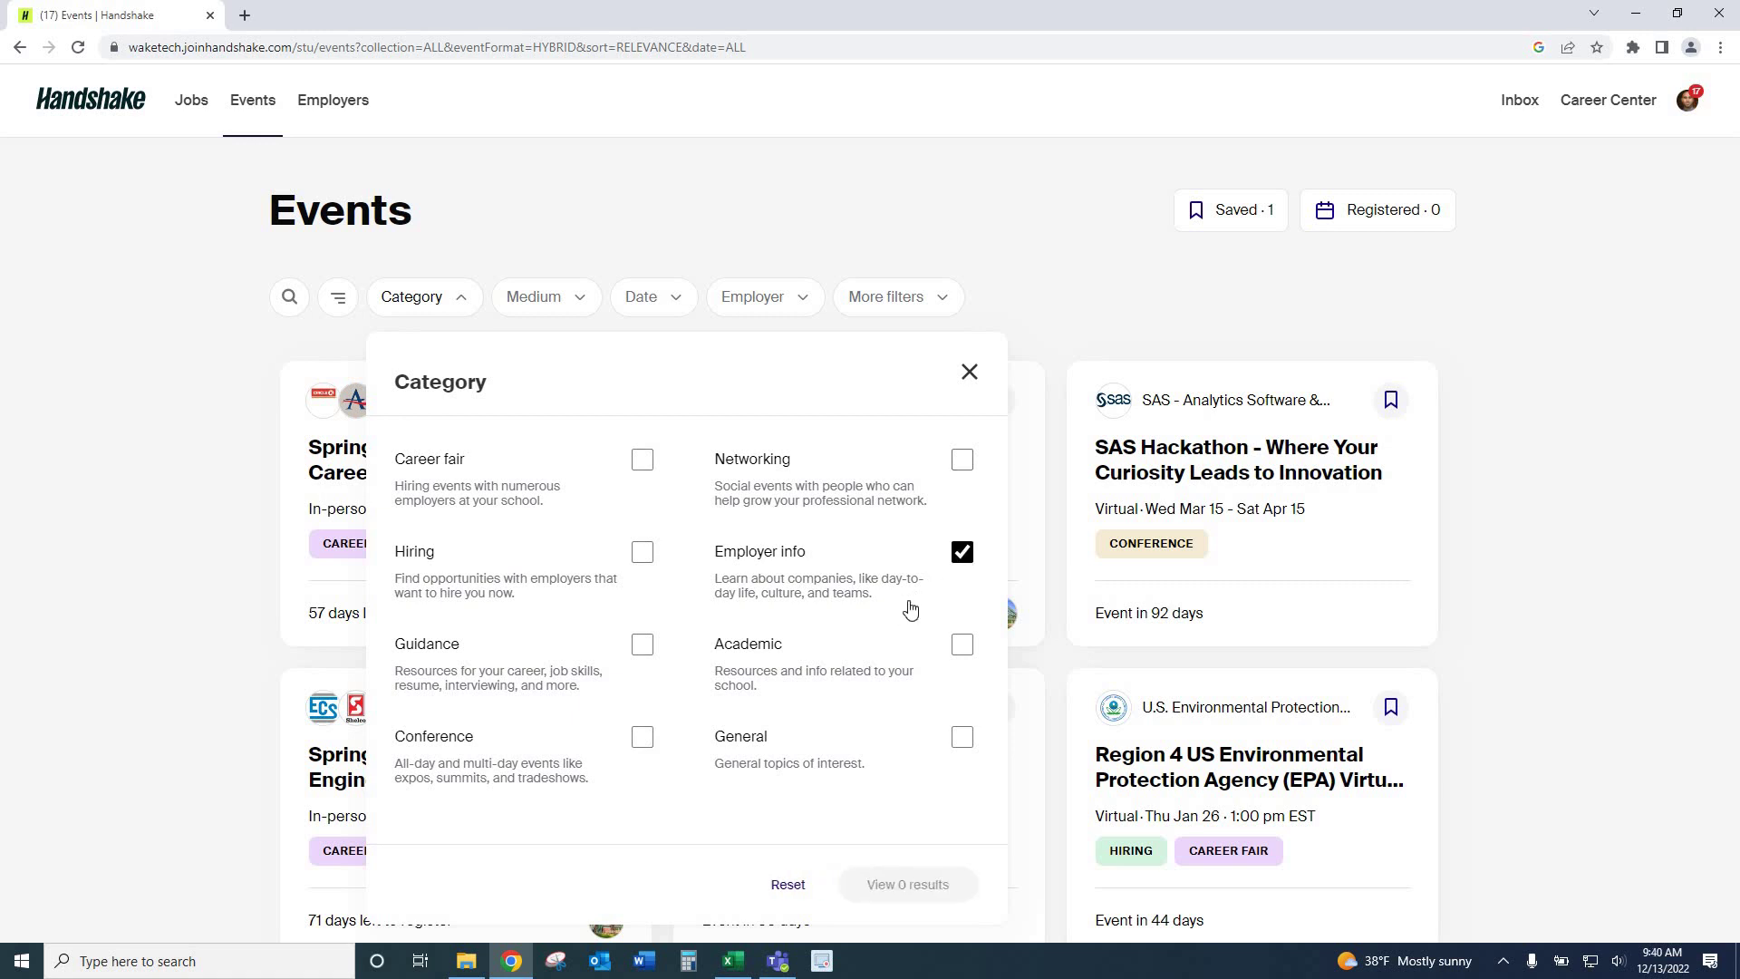
{"action": "left_click", "coordinate": [960, 556]}
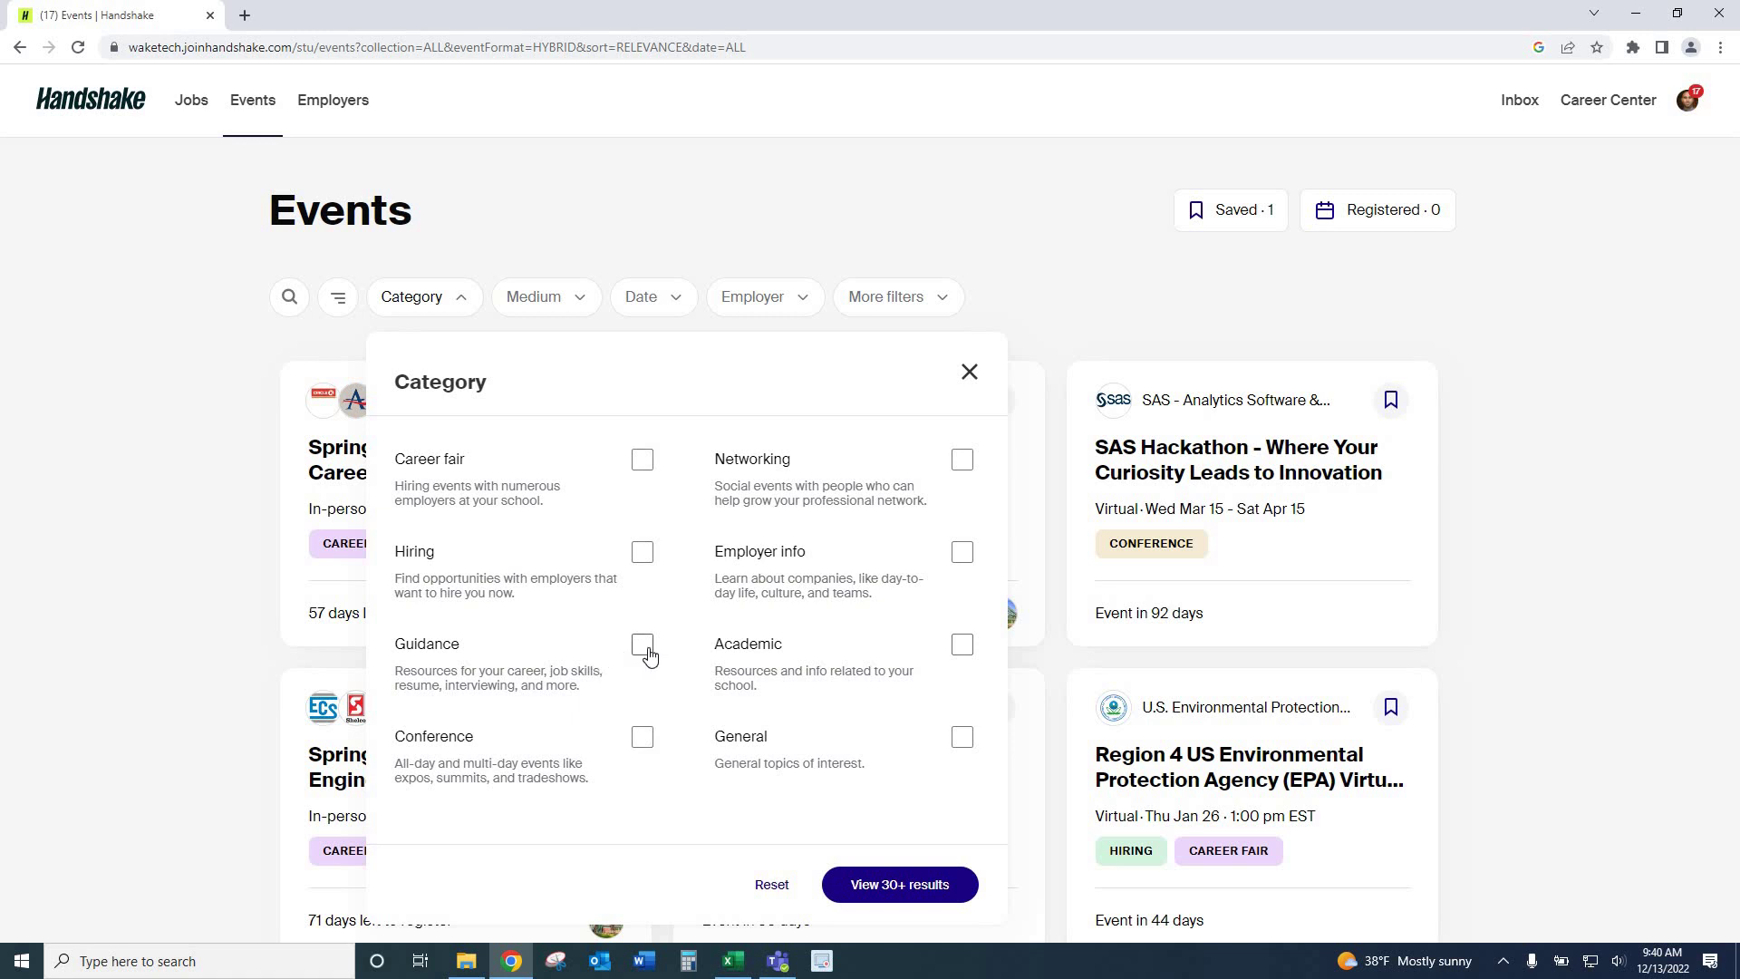
{"action": "left_click", "coordinate": [642, 551]}
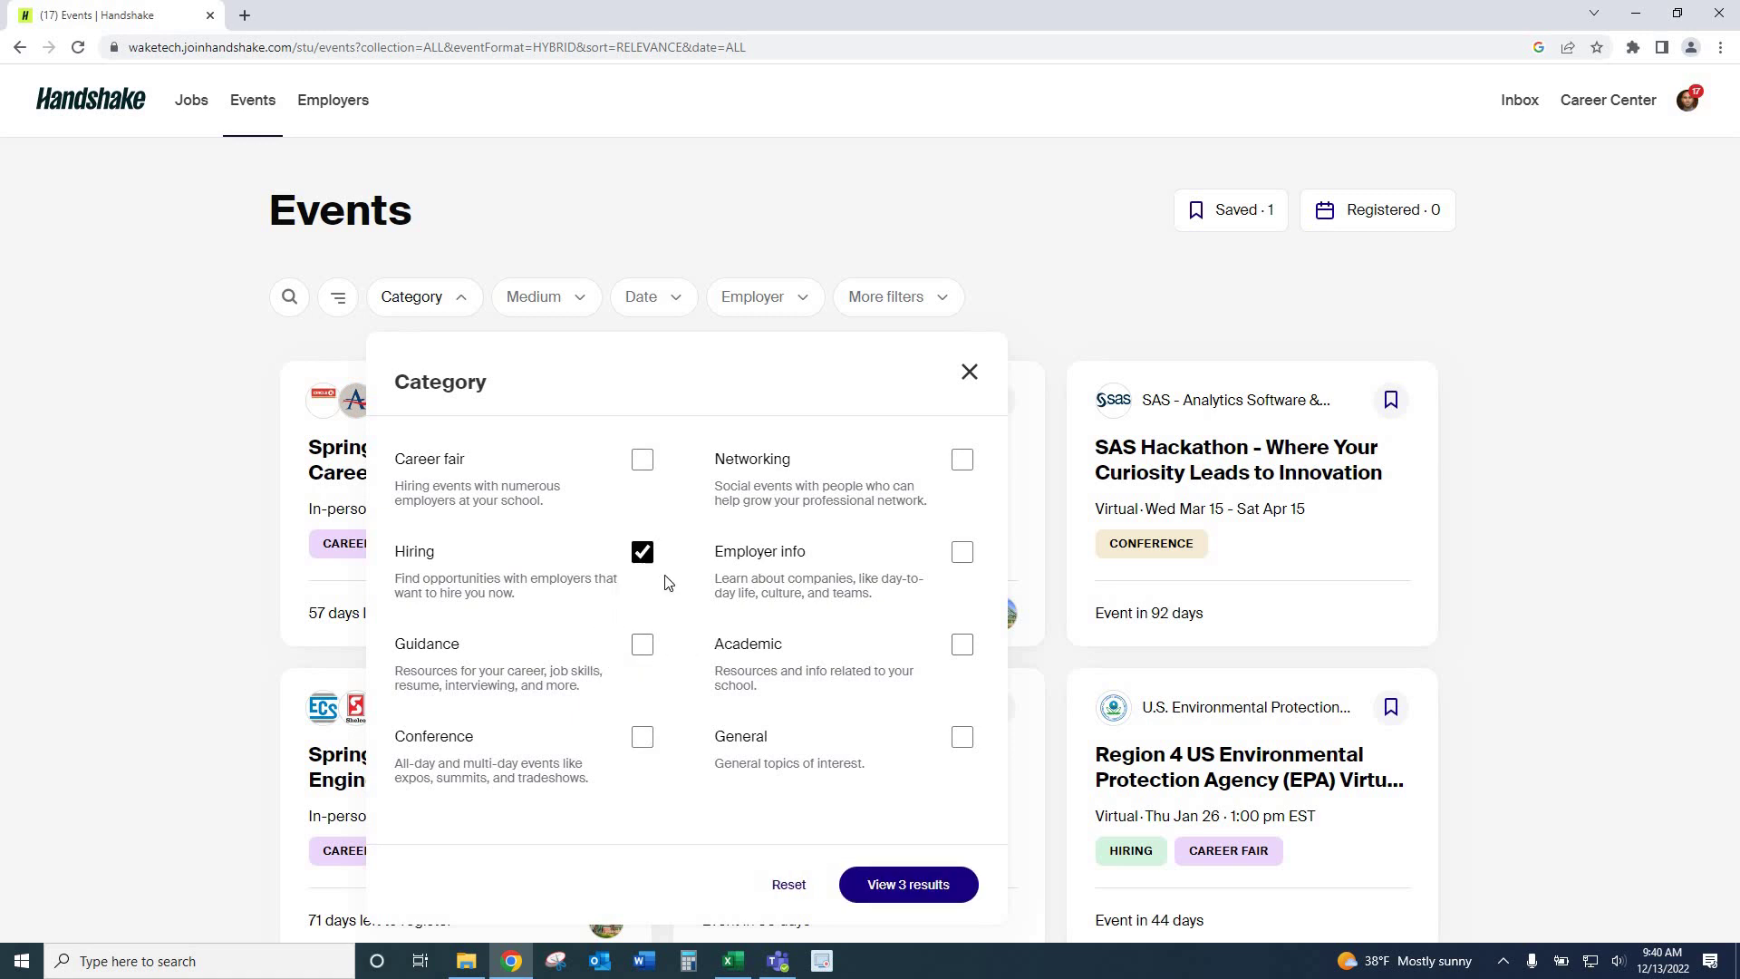
{"action": "left_click", "coordinate": [899, 879]}
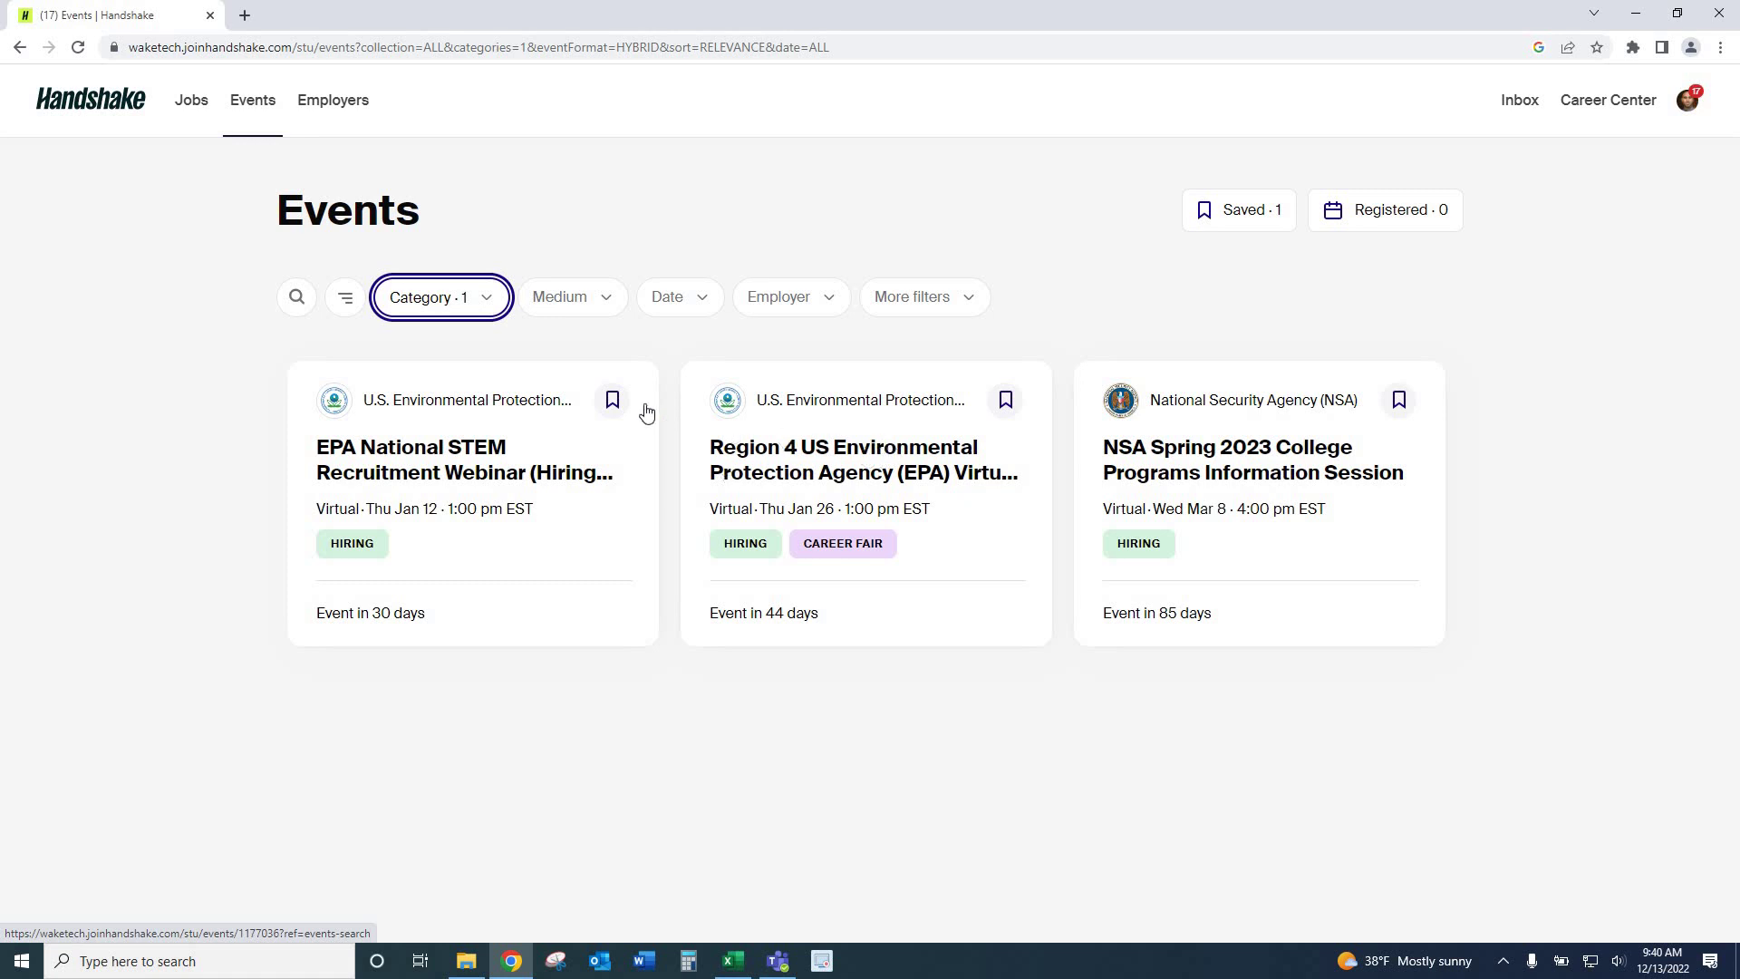
Limit the hiring events to those taking place in the next 30 days.
{"action": "left_click", "coordinate": [706, 306]}
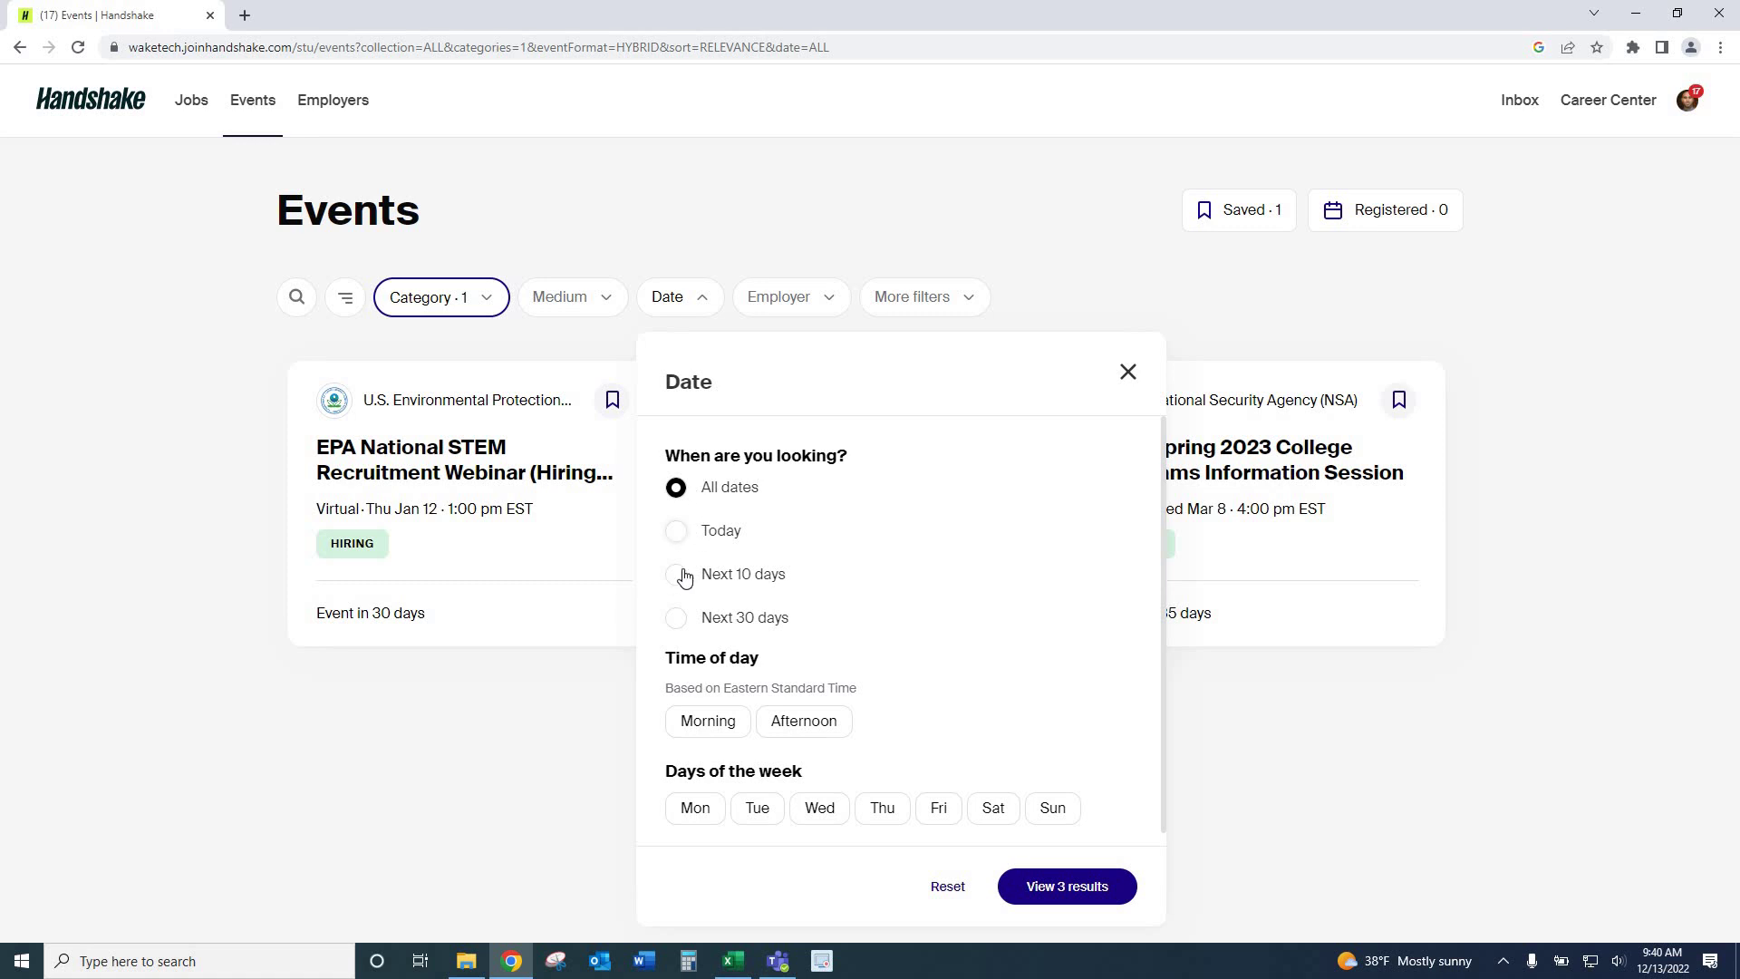
{"action": "left_click", "coordinate": [676, 620]}
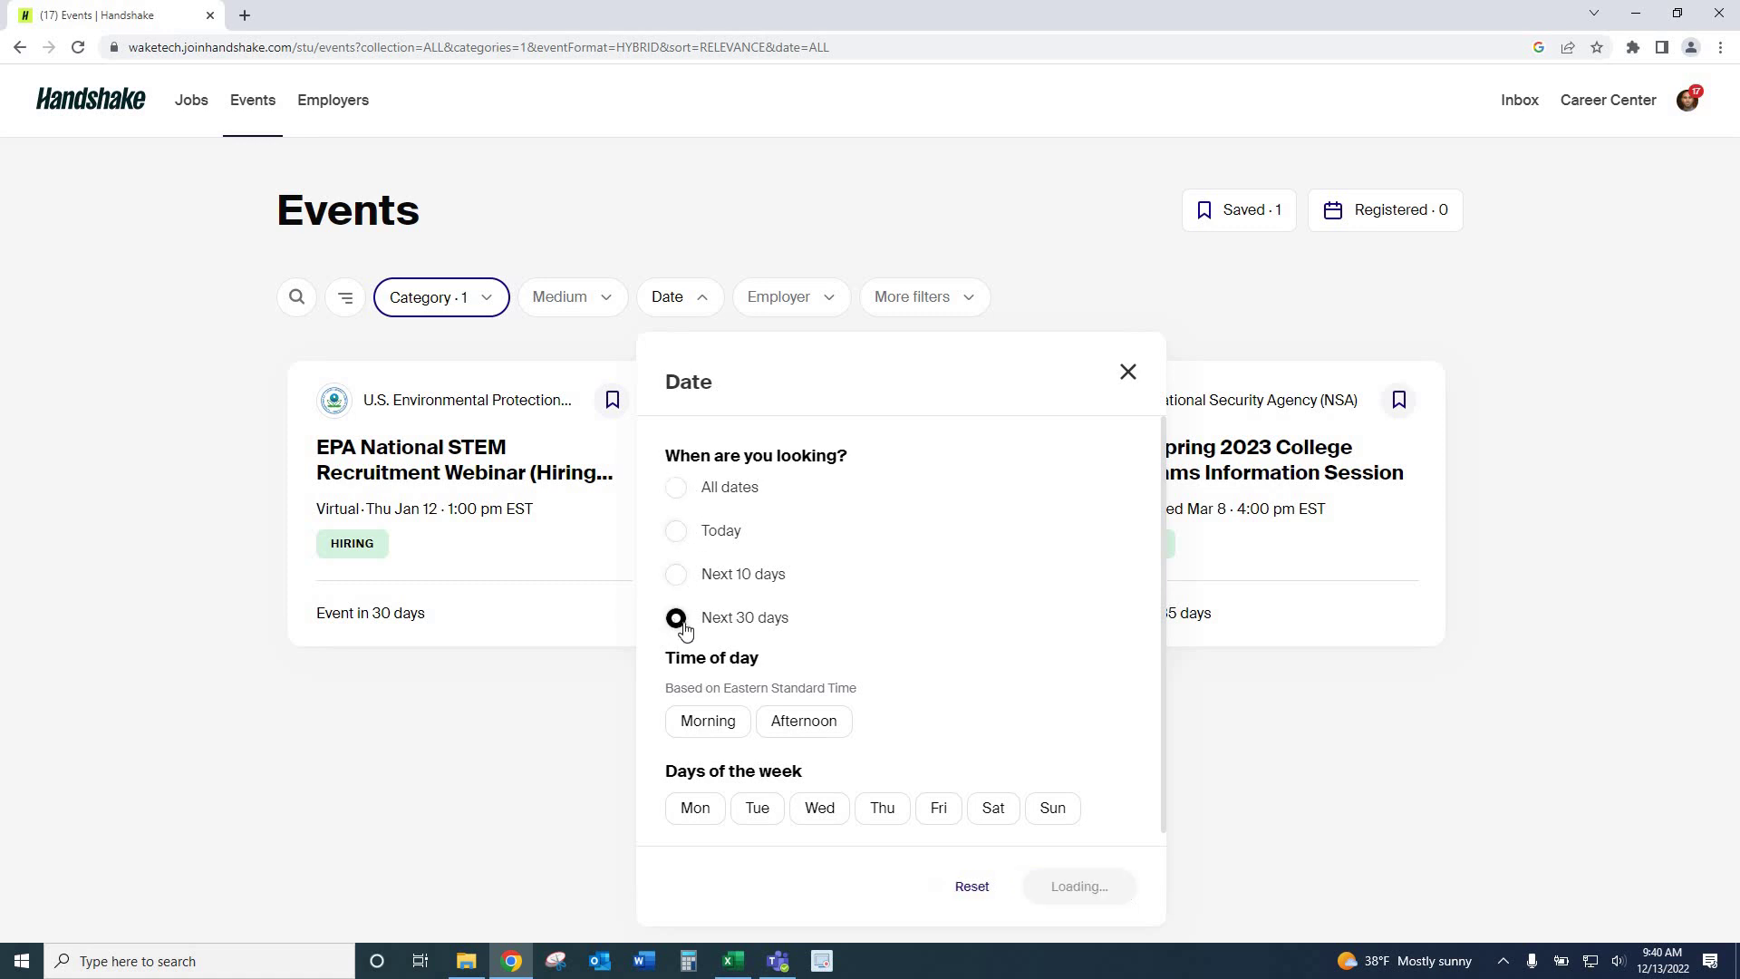
{"action": "left_click", "coordinate": [1048, 896]}
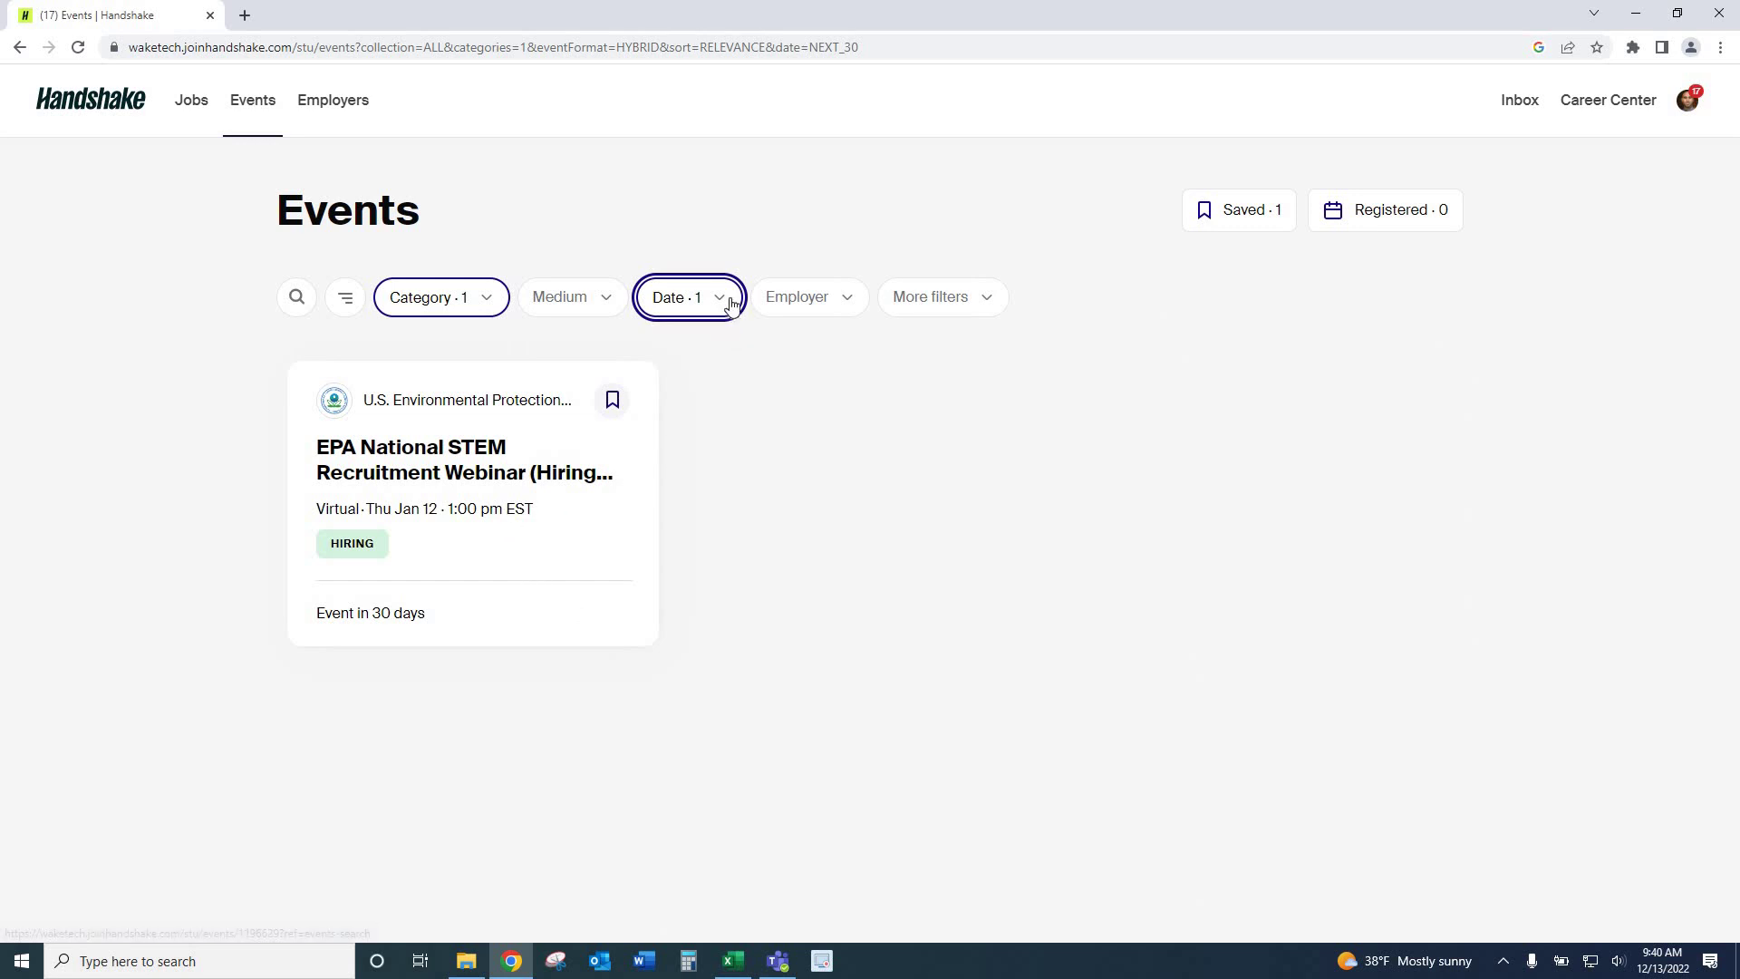
View the employer filter, and try switching the date range to all dates before closing the date filter without applying it.
{"action": "left_click", "coordinate": [844, 304]}
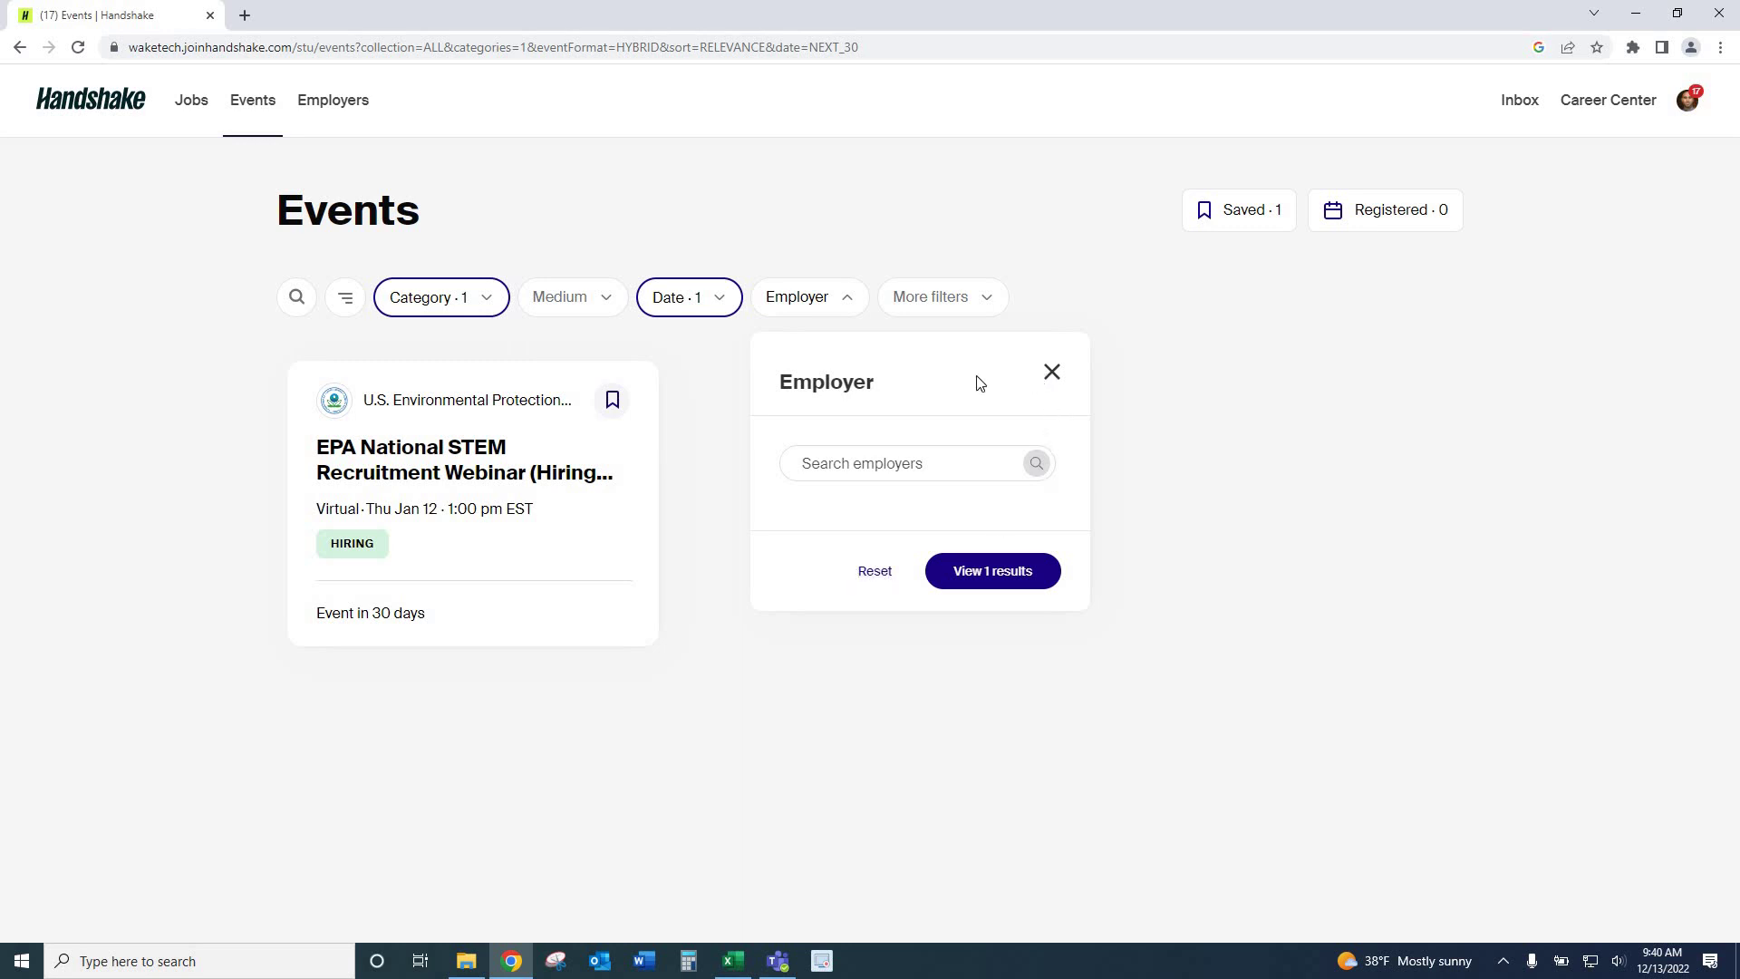
{"action": "left_click", "coordinate": [715, 297]}
{"action": "left_click", "coordinate": [716, 299]}
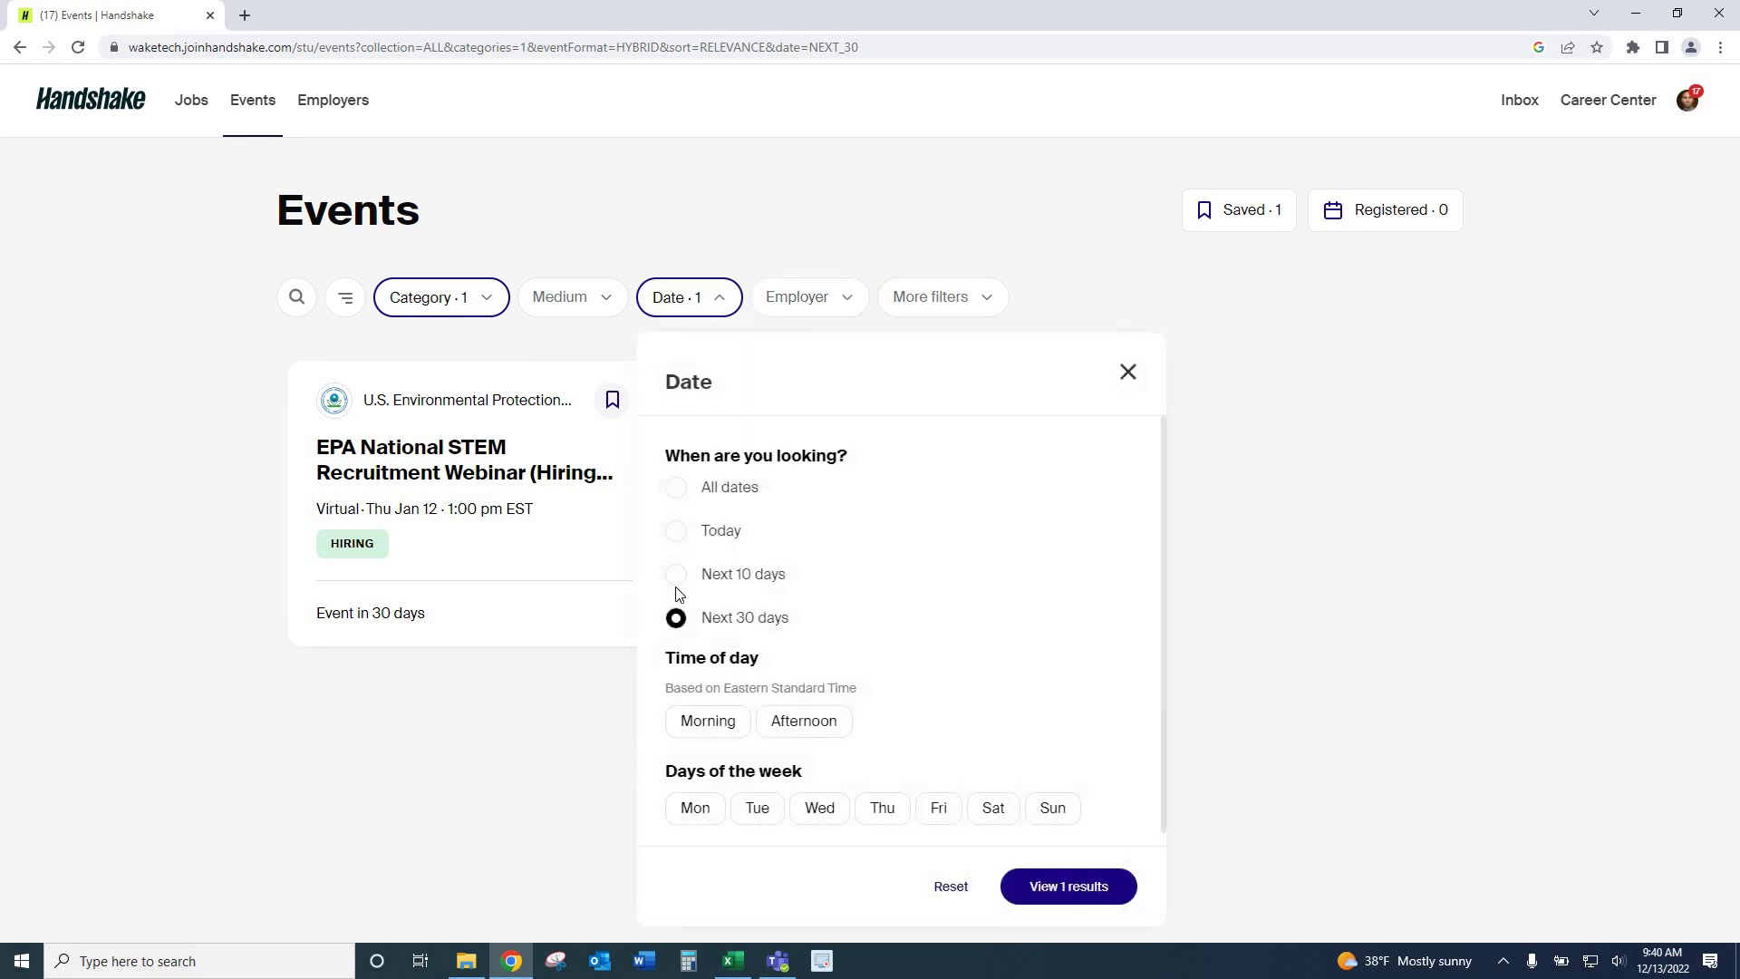
{"action": "left_click", "coordinate": [675, 488]}
{"action": "left_click", "coordinate": [1129, 379]}
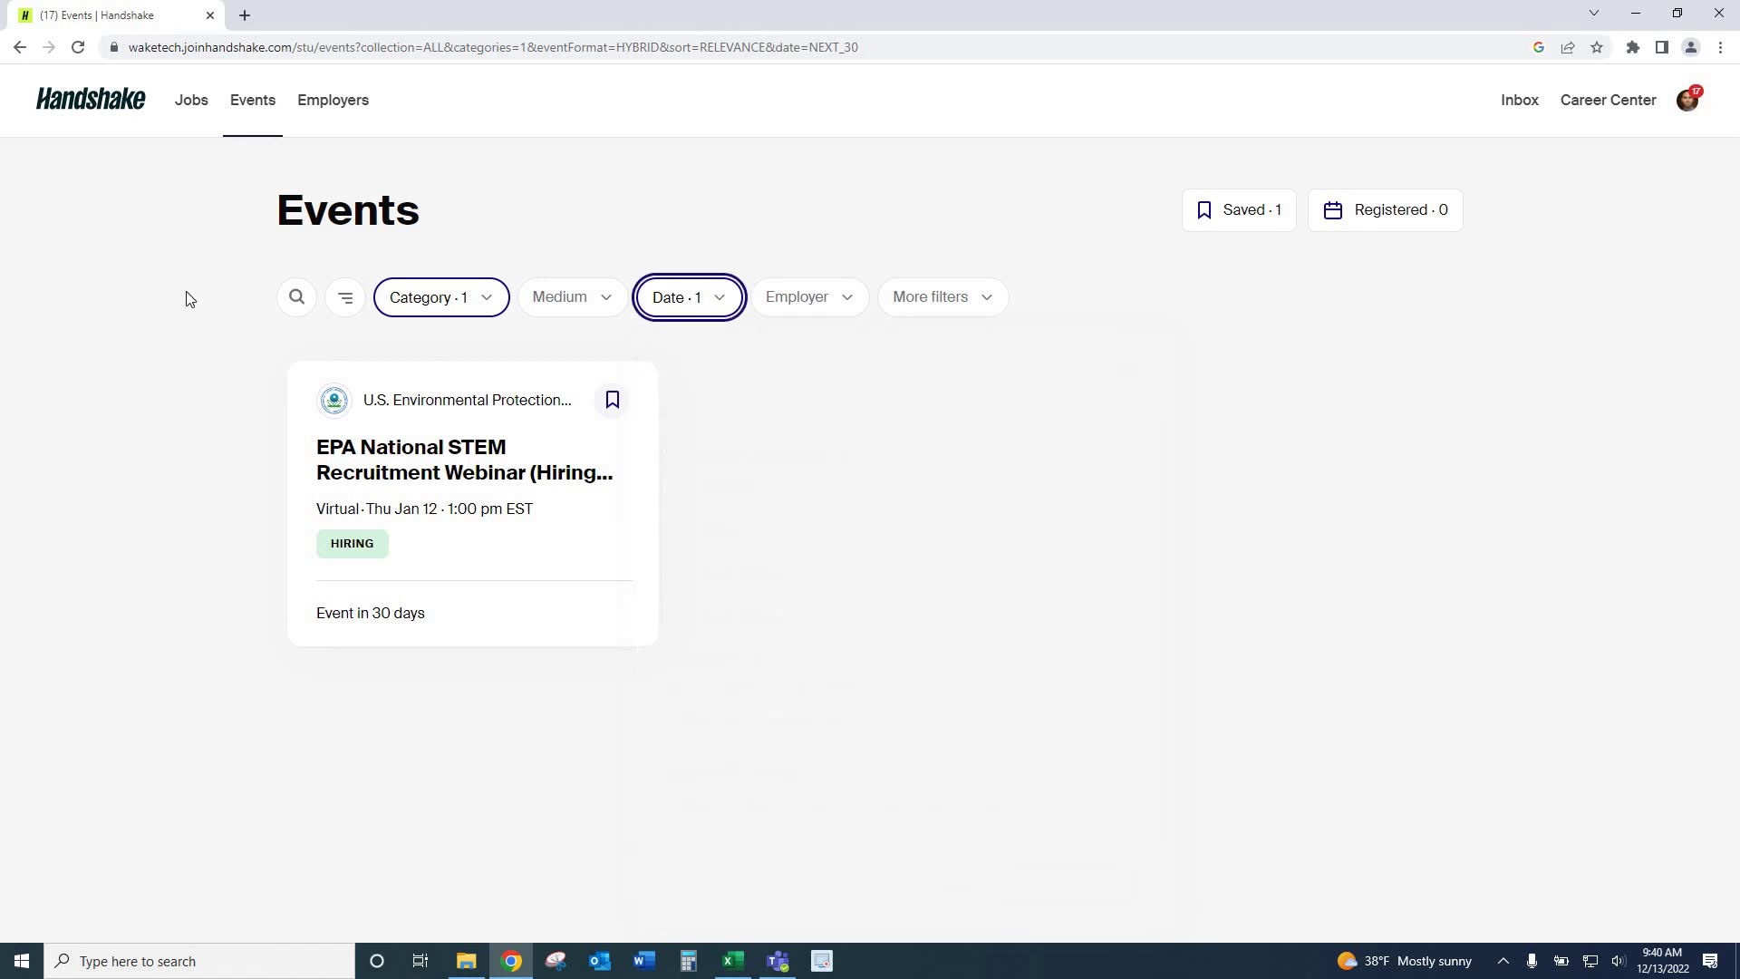
Go to the employer directory and filter the employers by the location Raleigh, North Carolina, United States.
{"action": "left_click", "coordinate": [348, 117]}
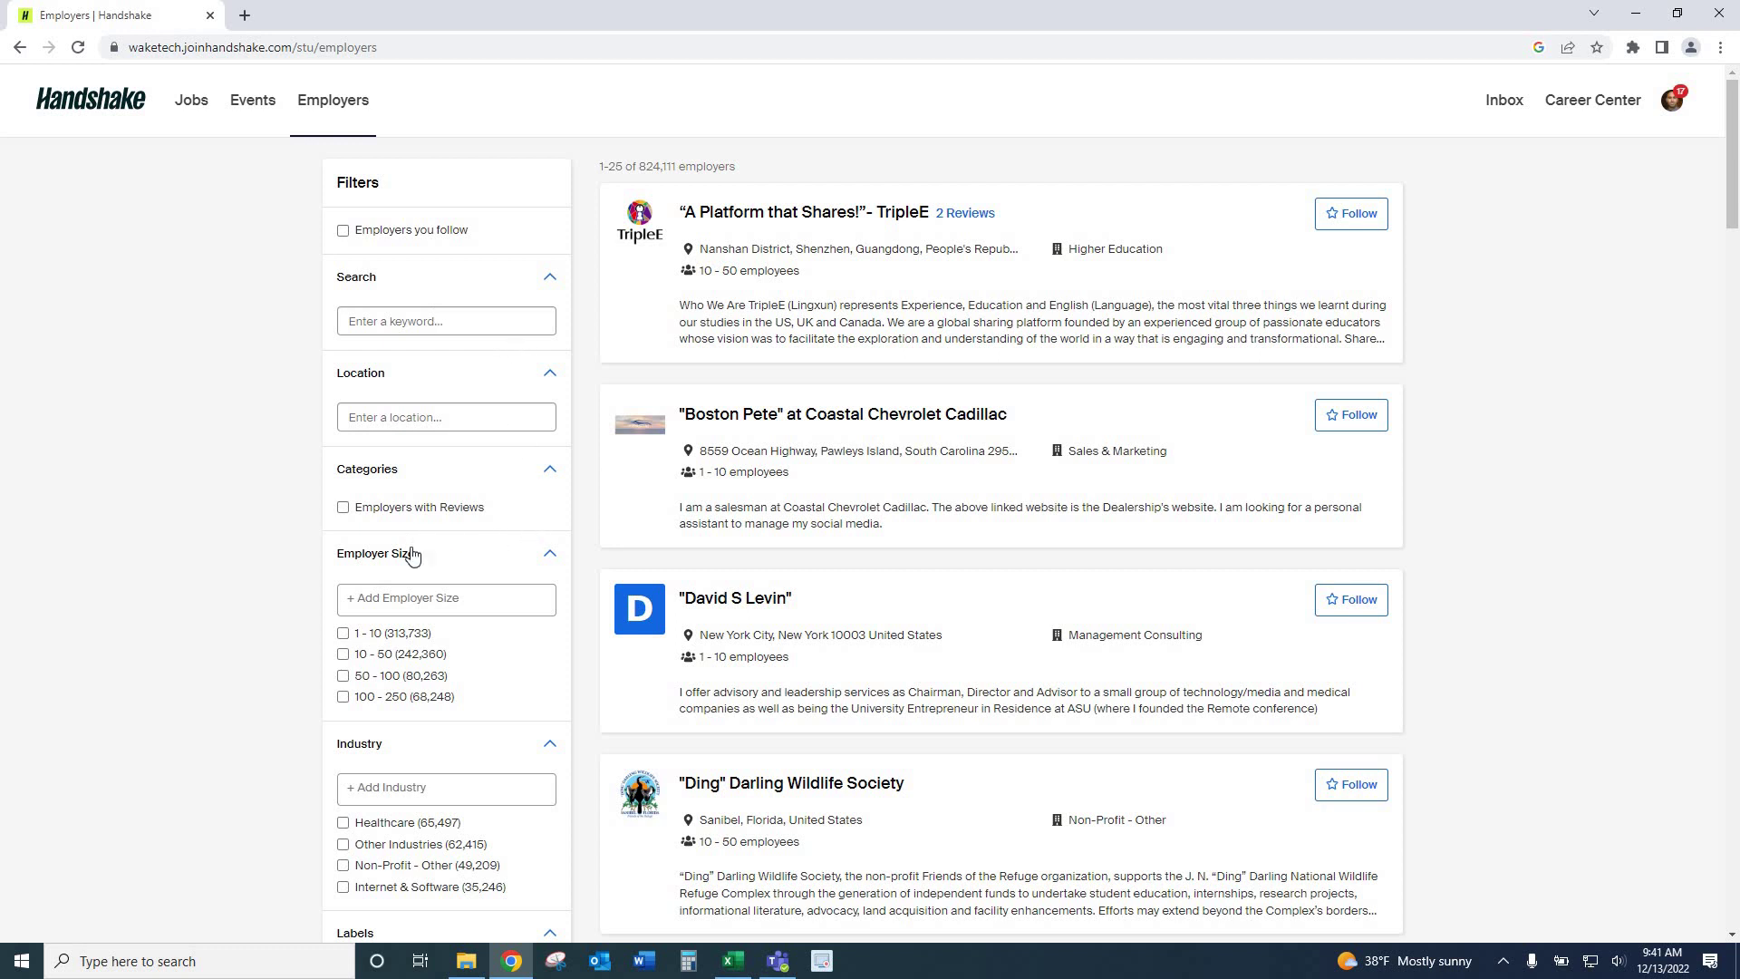
{"action": "left_click", "coordinate": [482, 426]}
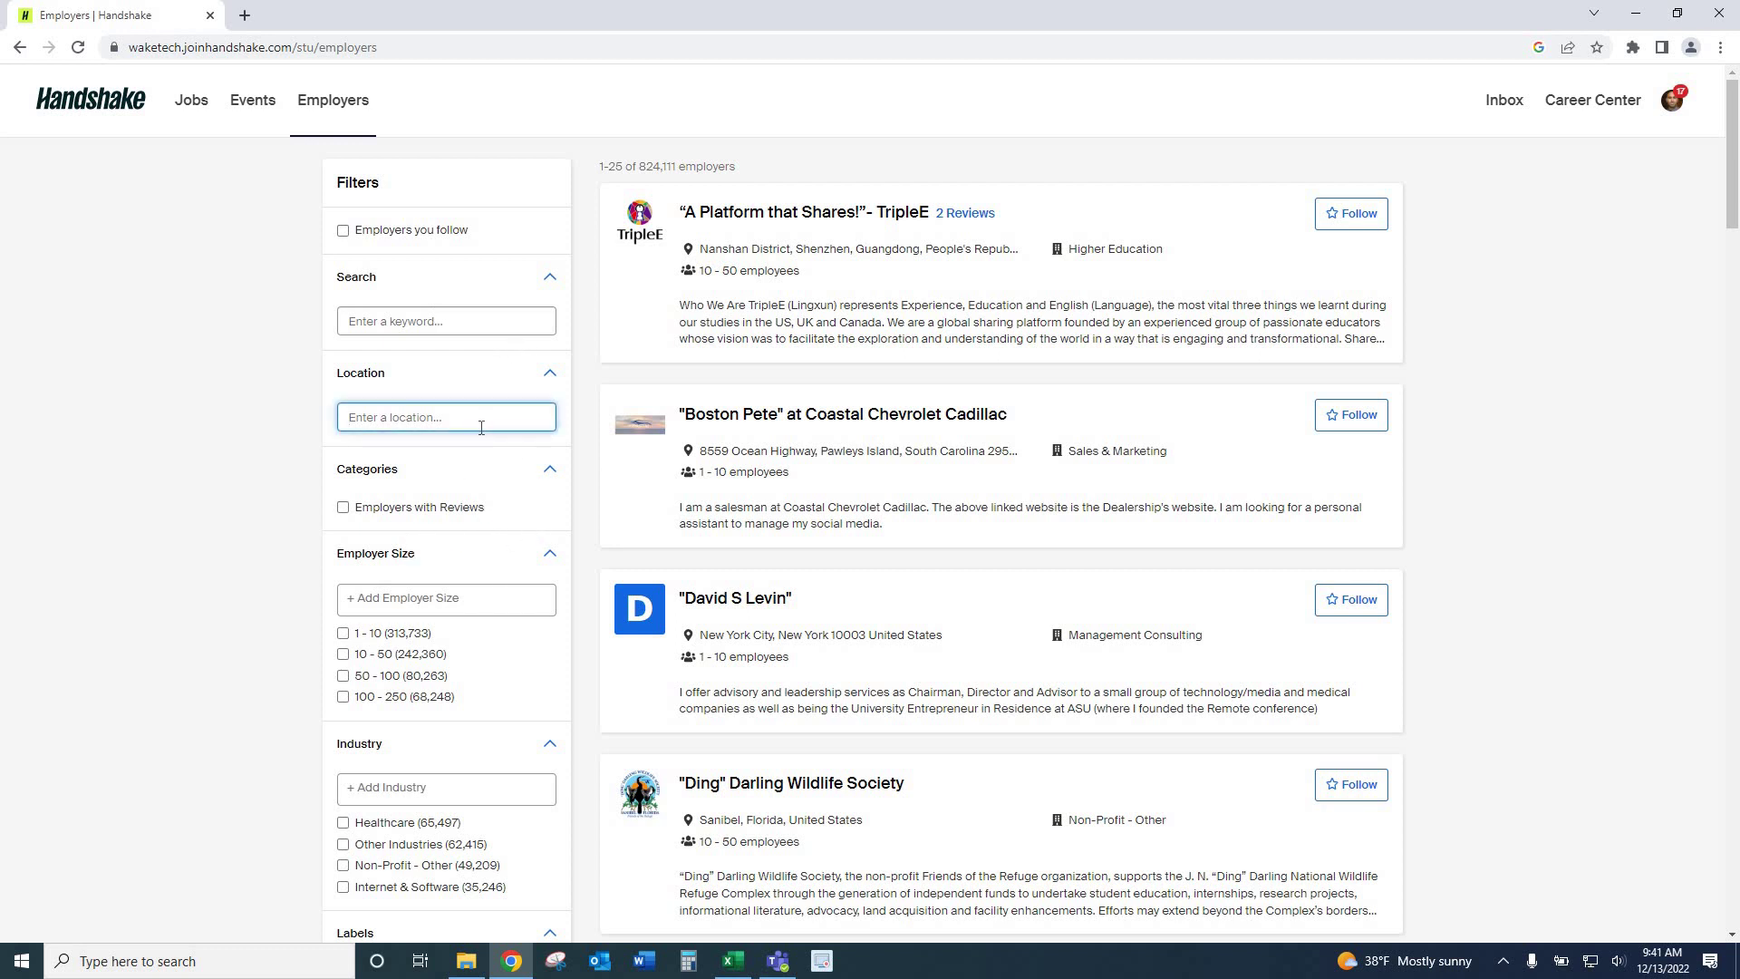
{"action": "type", "text": "rale"}
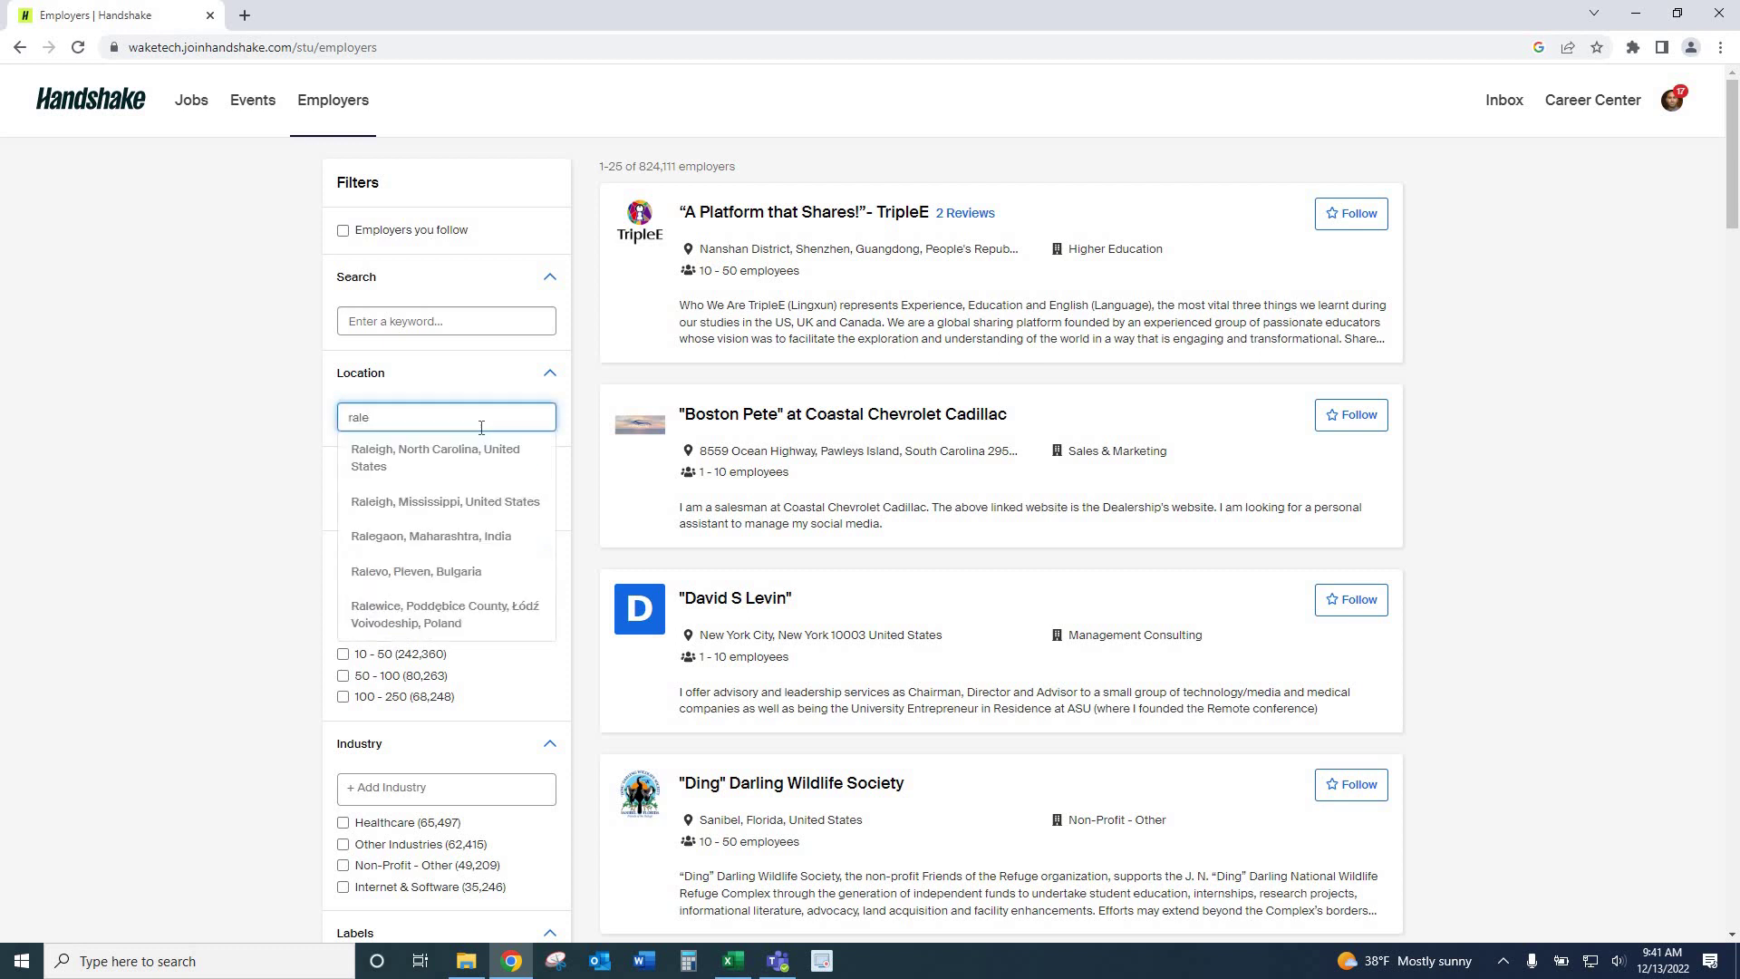
{"action": "left_click", "coordinate": [444, 458]}
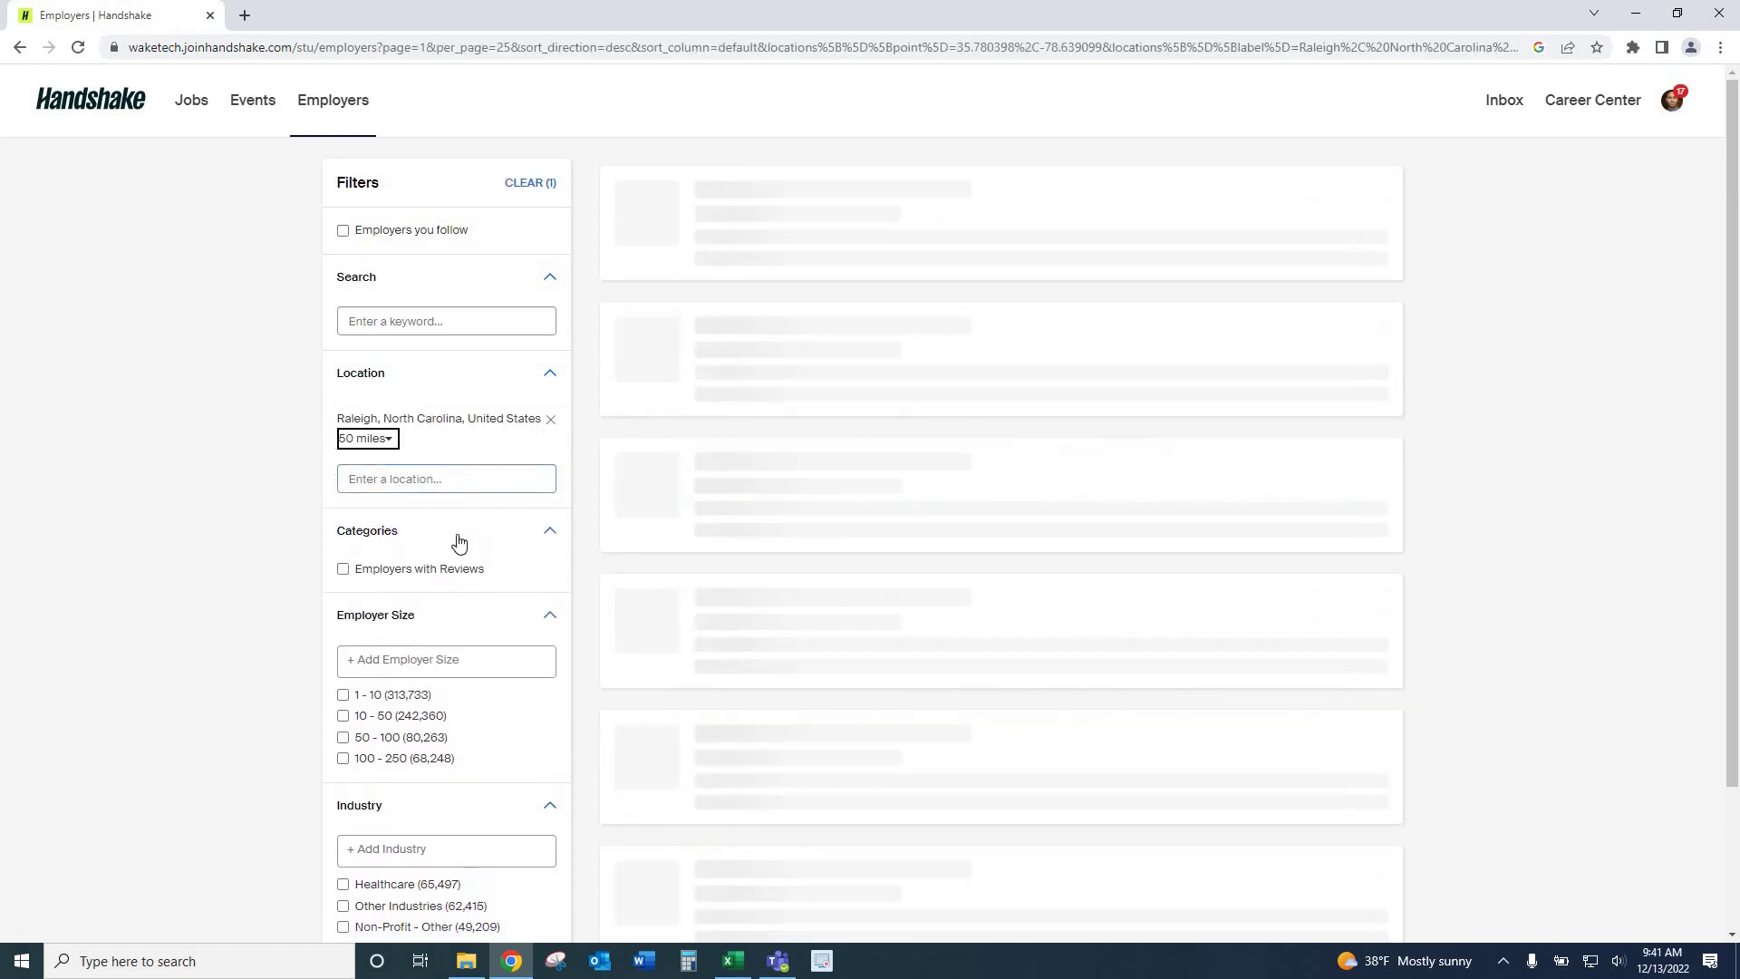
Narrow the Raleigh employers to the Internet & Software industry and to employers with reviews.
{"action": "scroll", "coordinate": [828, 552], "scroll_direction": "down", "scroll_amount": 2}
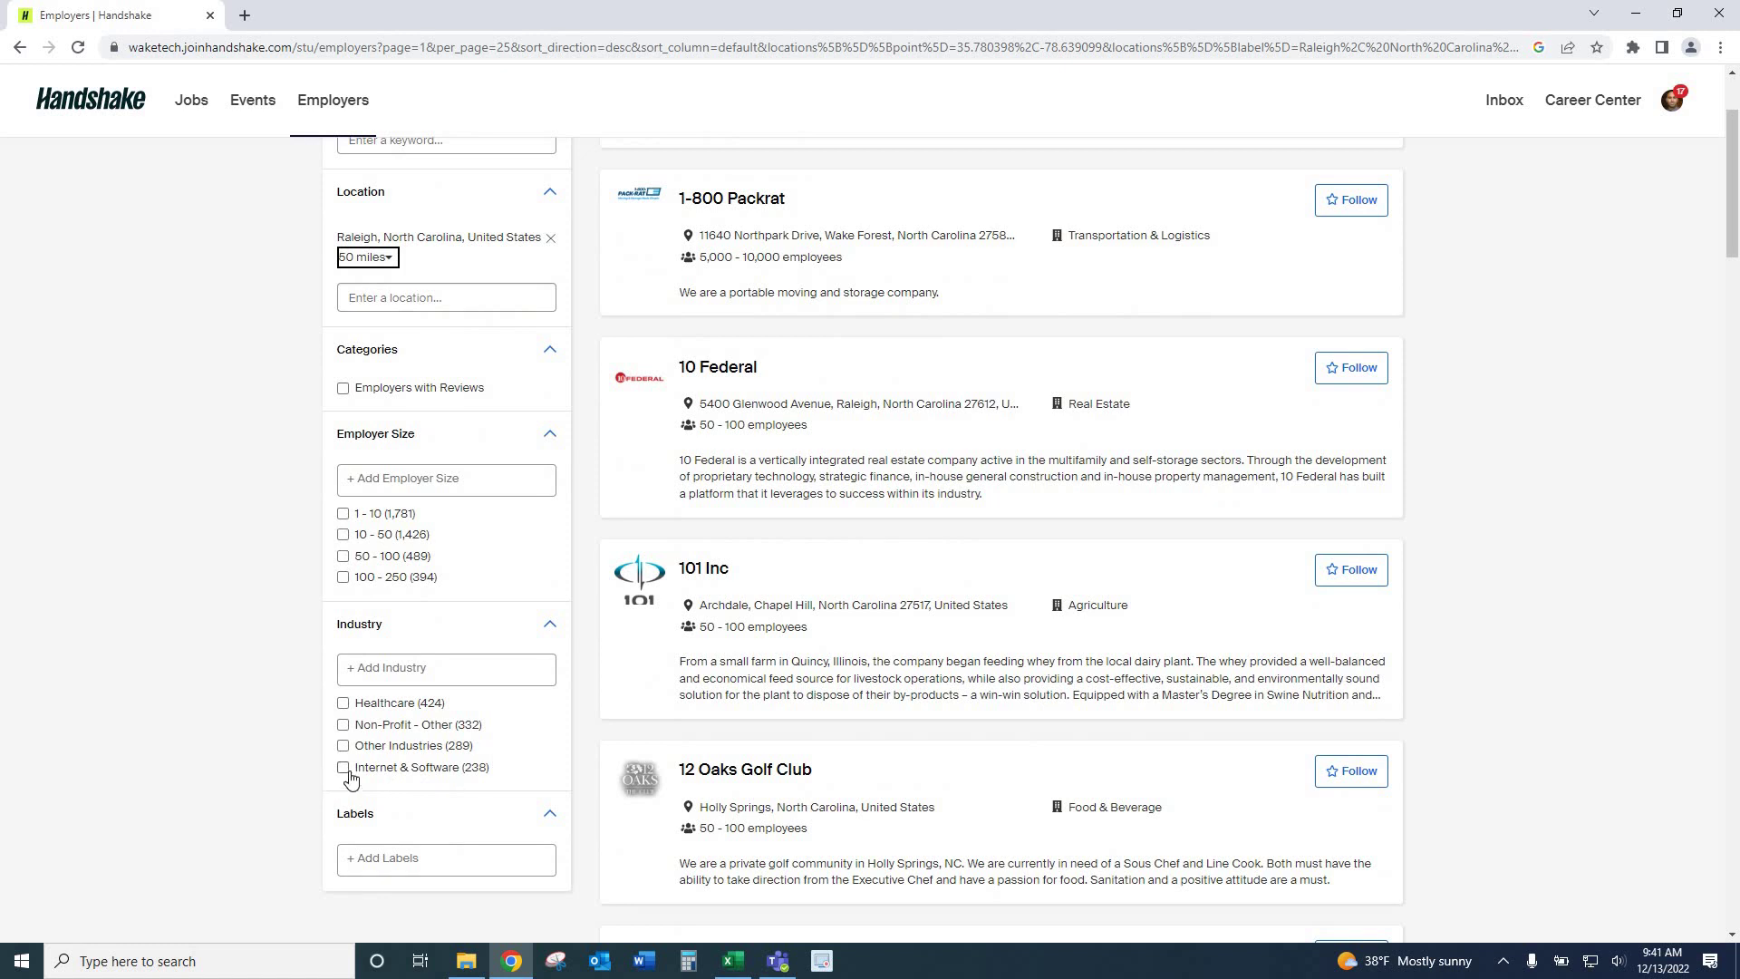
{"action": "left_click", "coordinate": [342, 768]}
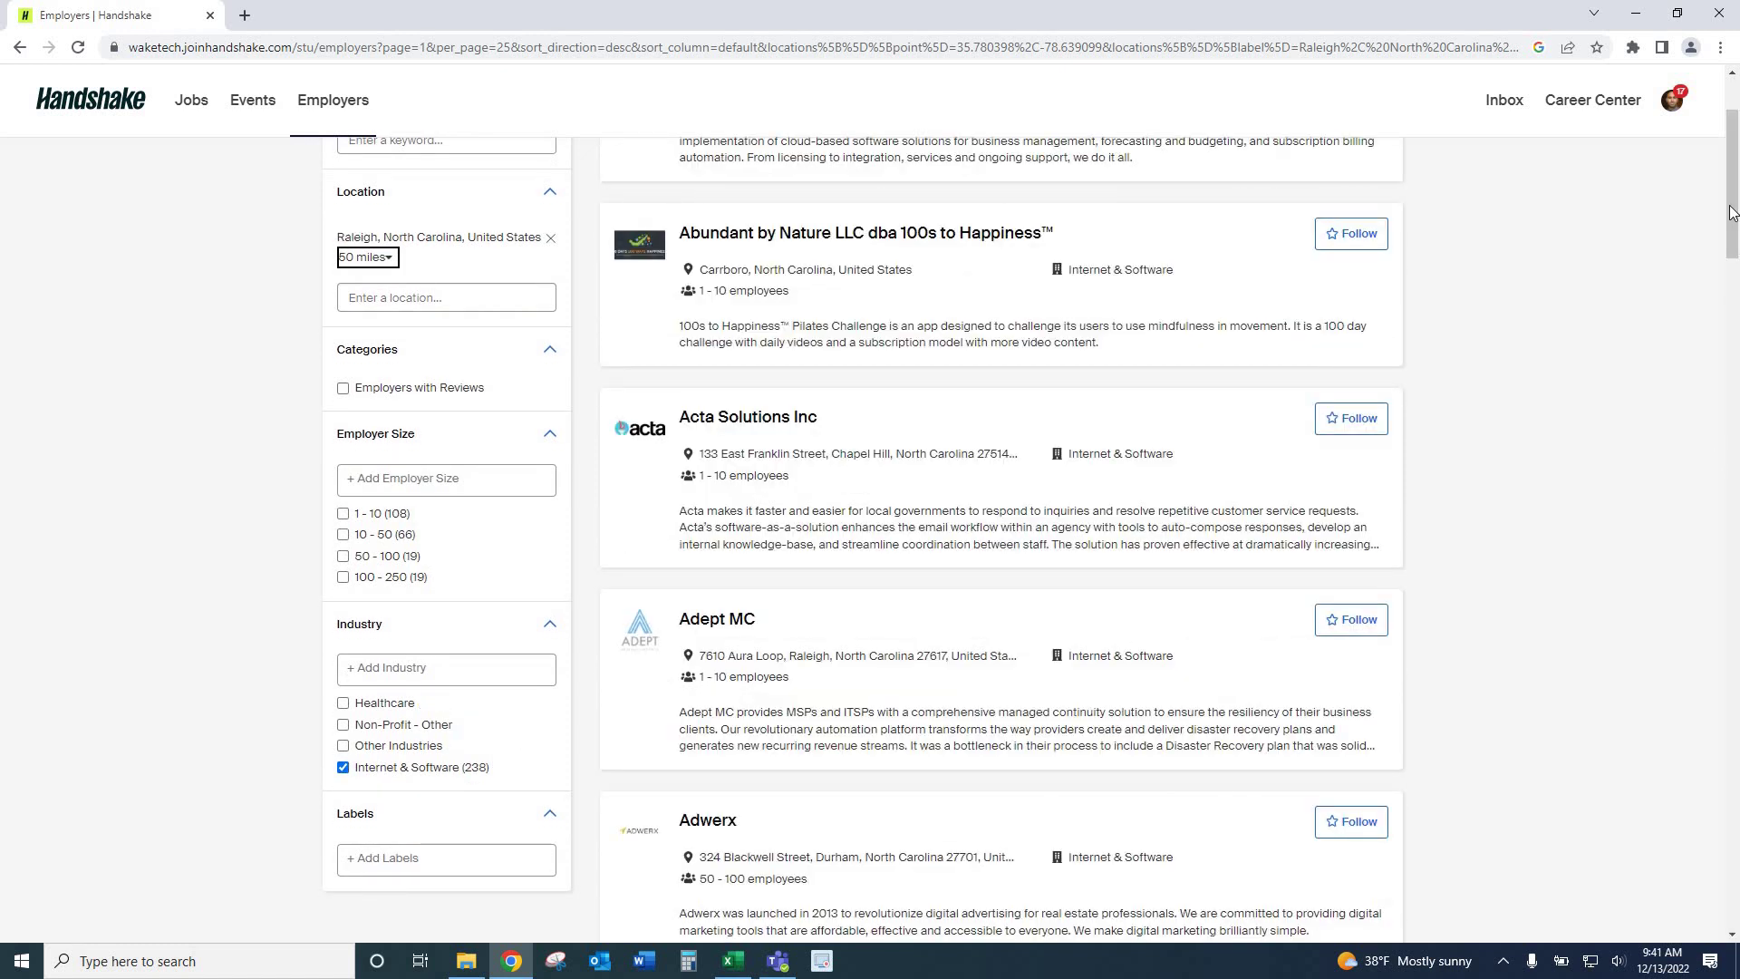
{"action": "left_click_drag", "start_coordinate": [1731, 216], "coordinate": [1733, 182]}
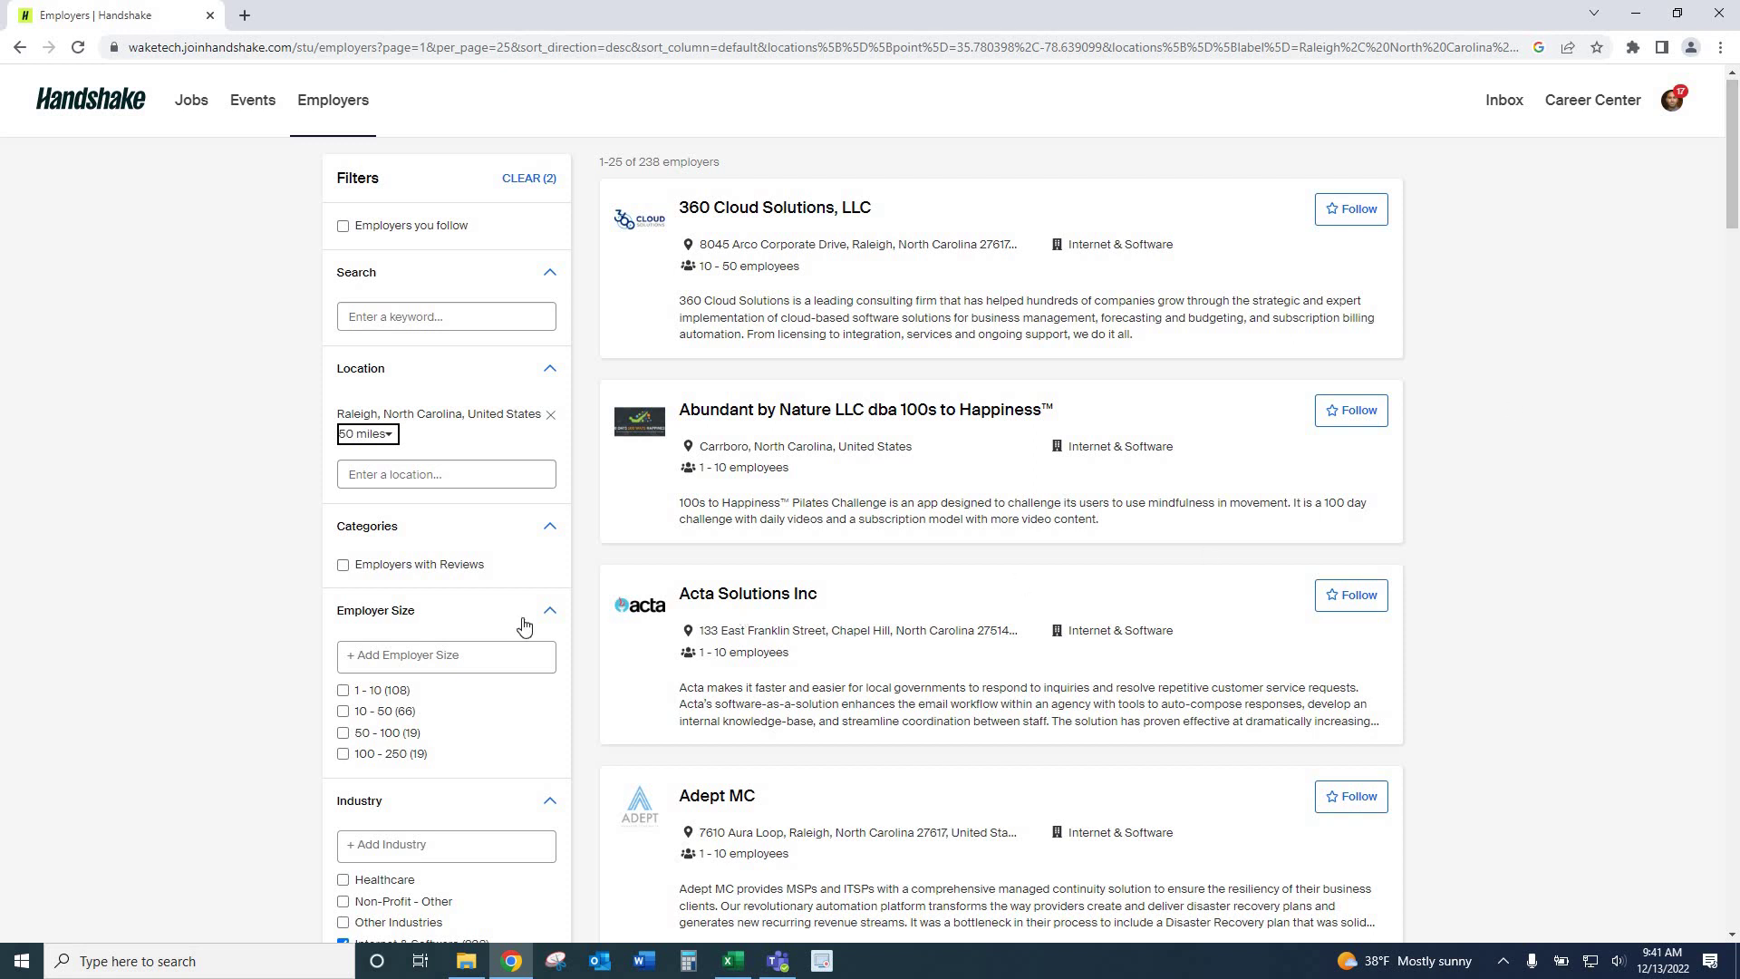
{"action": "left_click", "coordinate": [344, 566]}
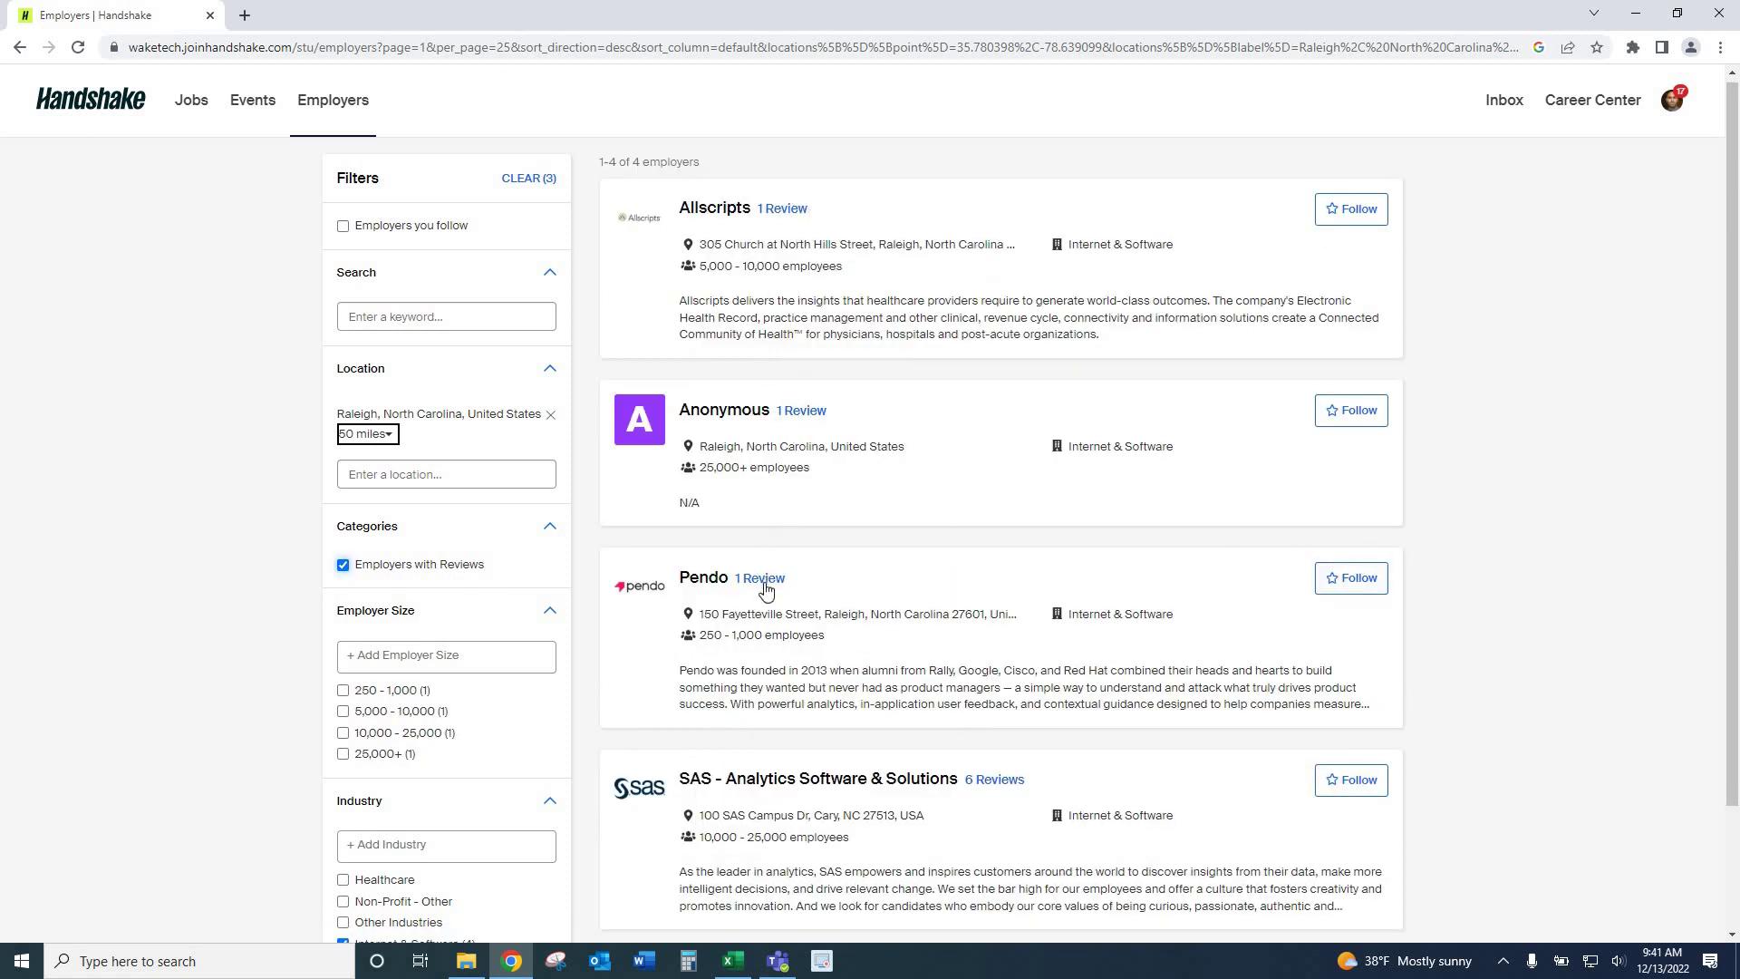
Examine the SAS - Analytics Software & Solutions profile, including its featured job, company description, former students and contact information, and return to the home page.
{"action": "mouse_move", "coordinate": [1005, 795]}
{"action": "scroll", "coordinate": [1731, 630], "scroll_direction": "down", "scroll_amount": 1}
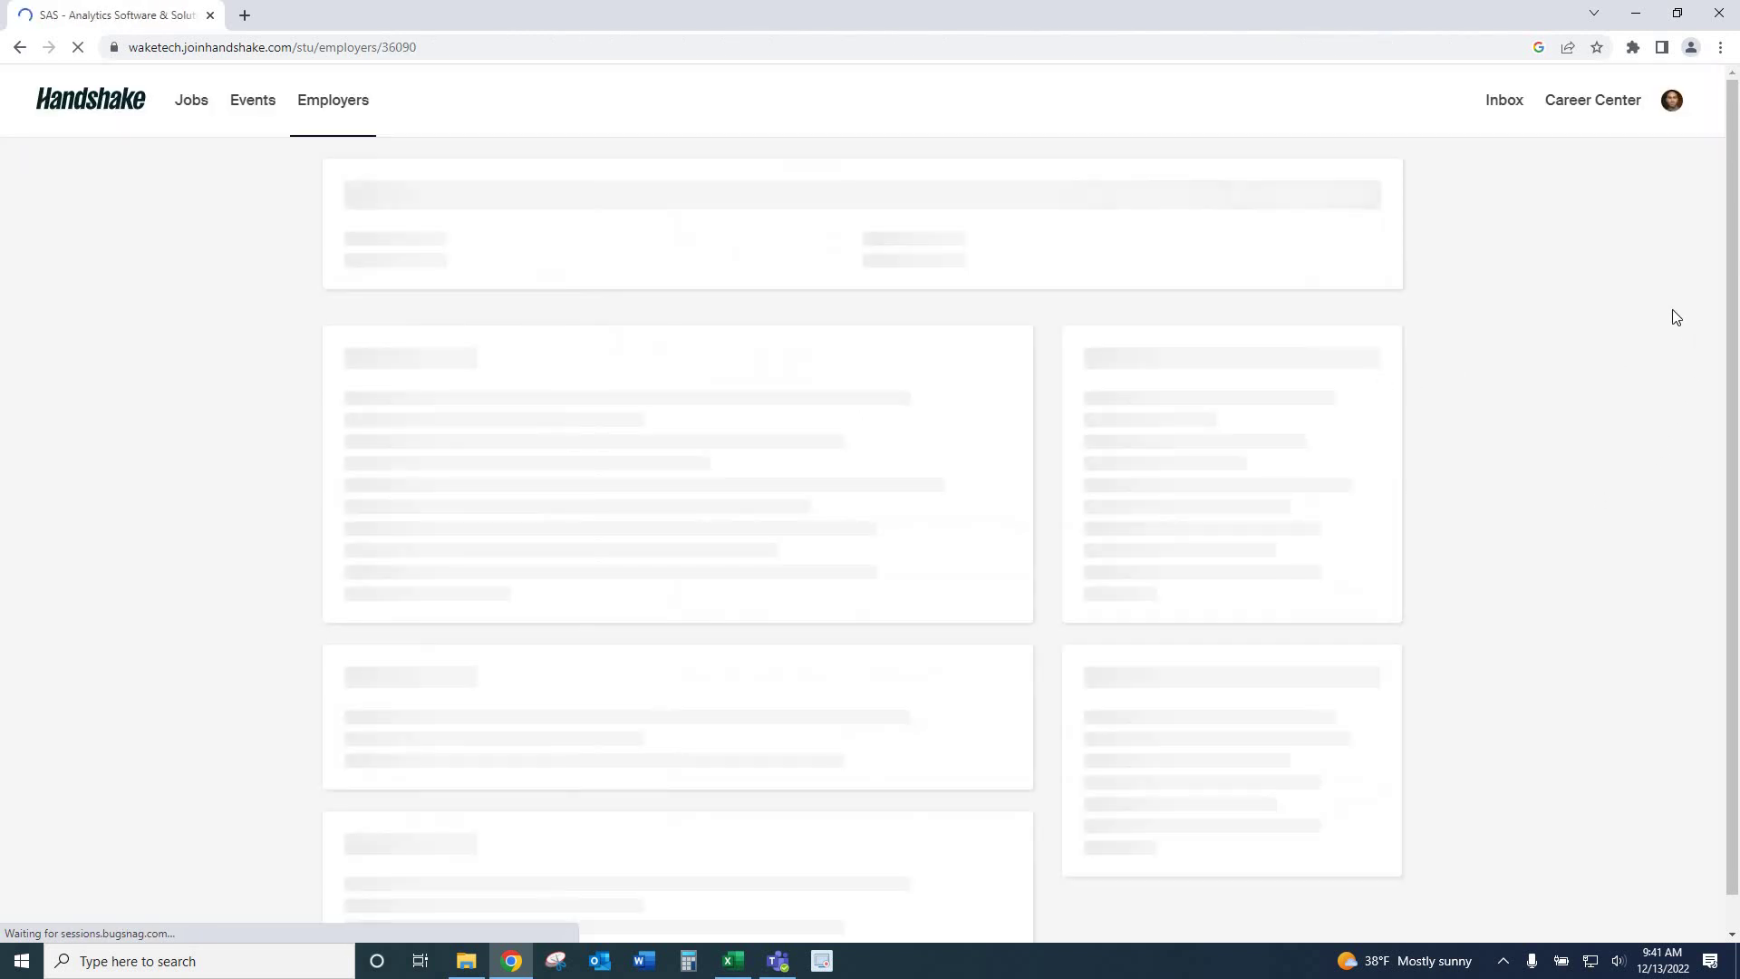
{"action": "scroll", "coordinate": [1731, 200], "scroll_direction": "down", "scroll_amount": 7}
{"action": "scroll", "coordinate": [1731, 200], "scroll_direction": "down", "scroll_amount": 6}
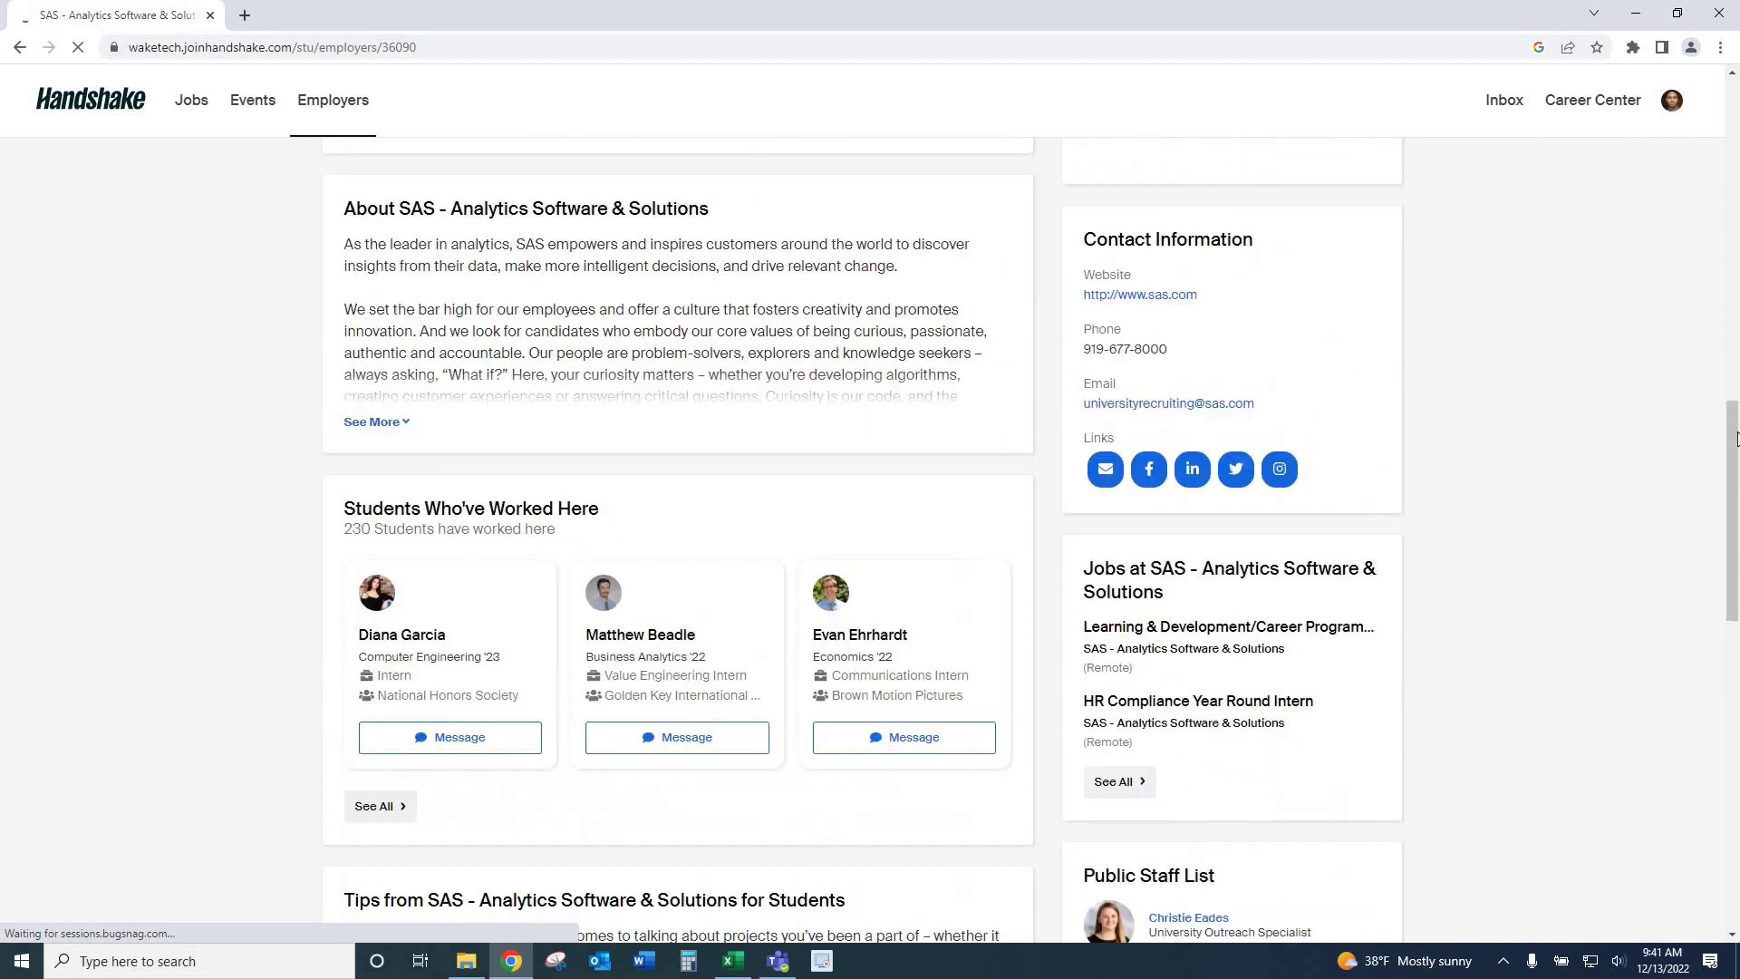
{"action": "scroll", "coordinate": [1732, 141], "scroll_direction": "up", "scroll_amount": 10}
{"action": "scroll", "coordinate": [1733, 140], "scroll_direction": "up", "scroll_amount": 2}
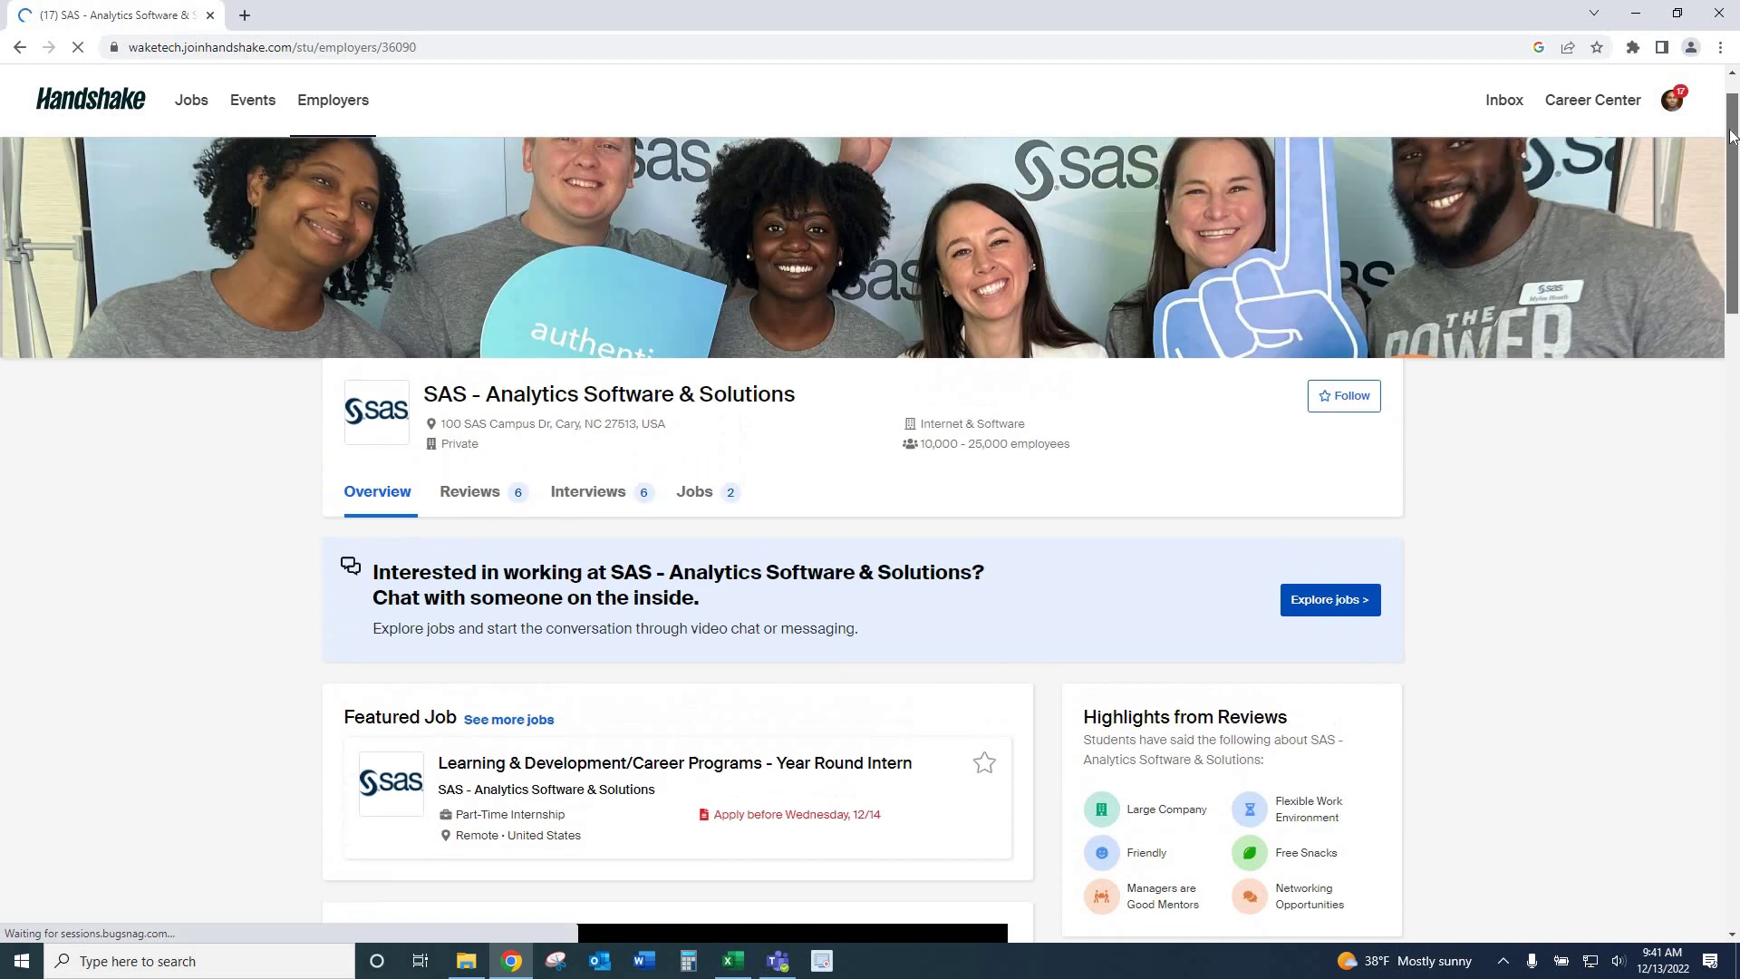
{"action": "scroll", "coordinate": [1727, 193], "scroll_direction": "down", "scroll_amount": 2}
{"action": "scroll", "coordinate": [1727, 193], "scroll_direction": "down", "scroll_amount": 1}
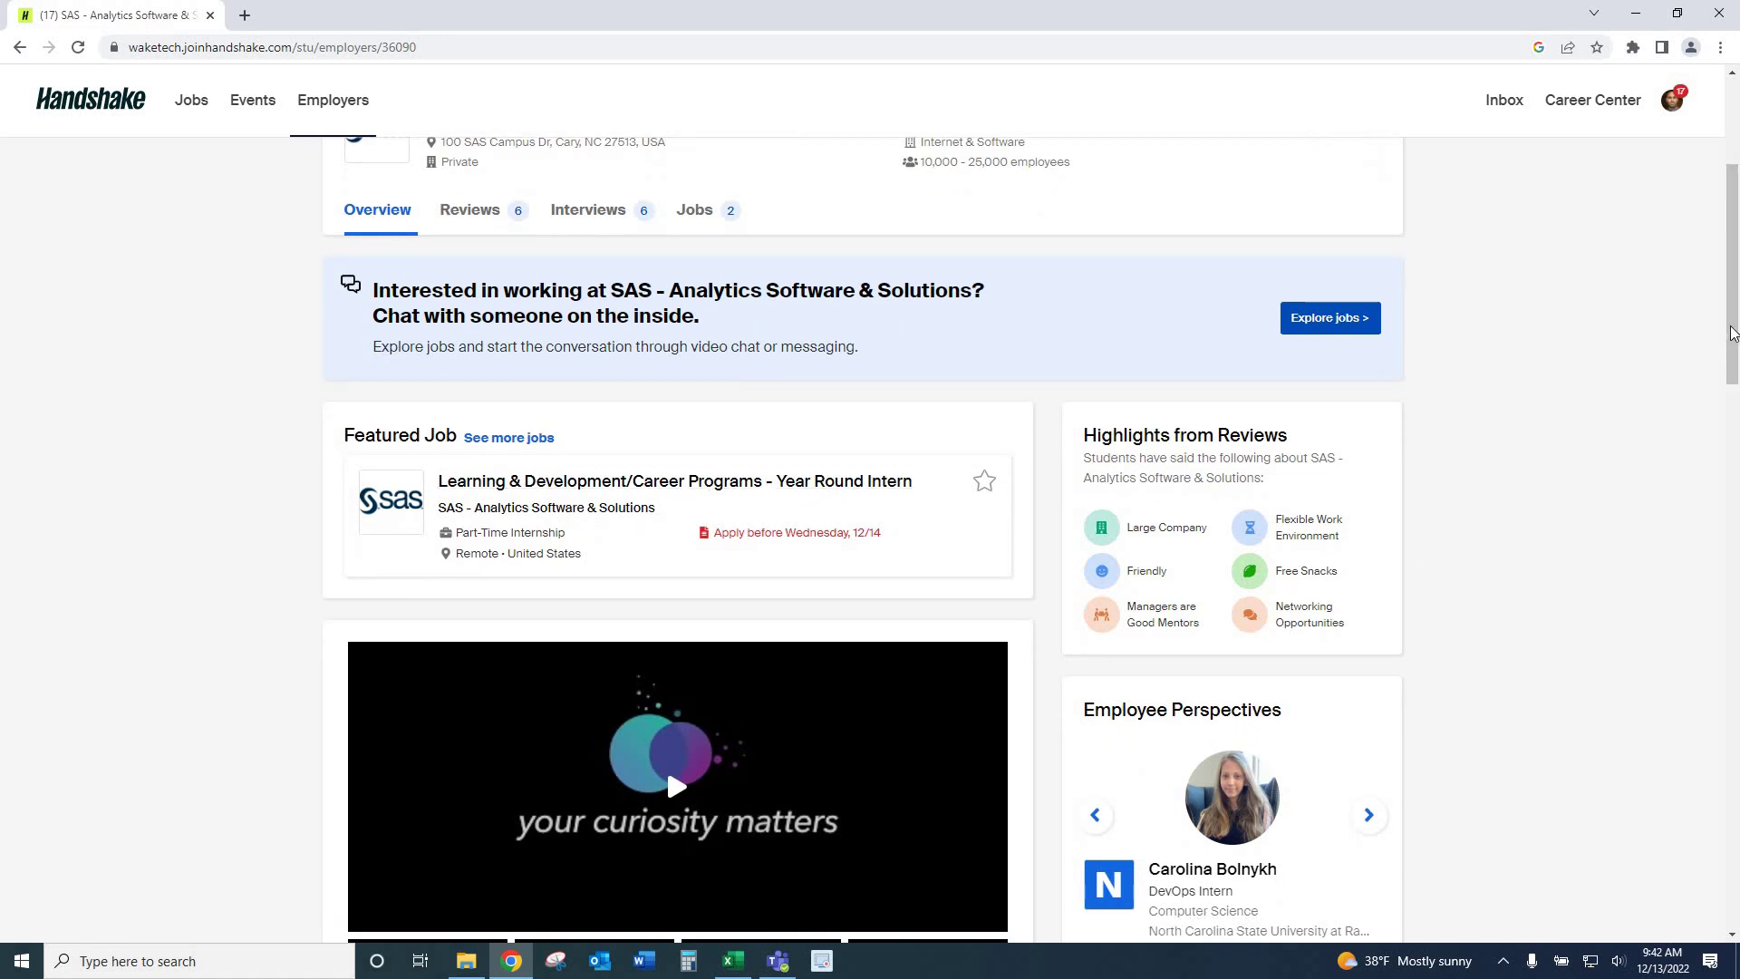
{"action": "left_click_drag", "start_coordinate": [1733, 333], "coordinate": [1732, 511]}
{"action": "scroll", "coordinate": [408, 798], "scroll_direction": "down", "scroll_amount": 1}
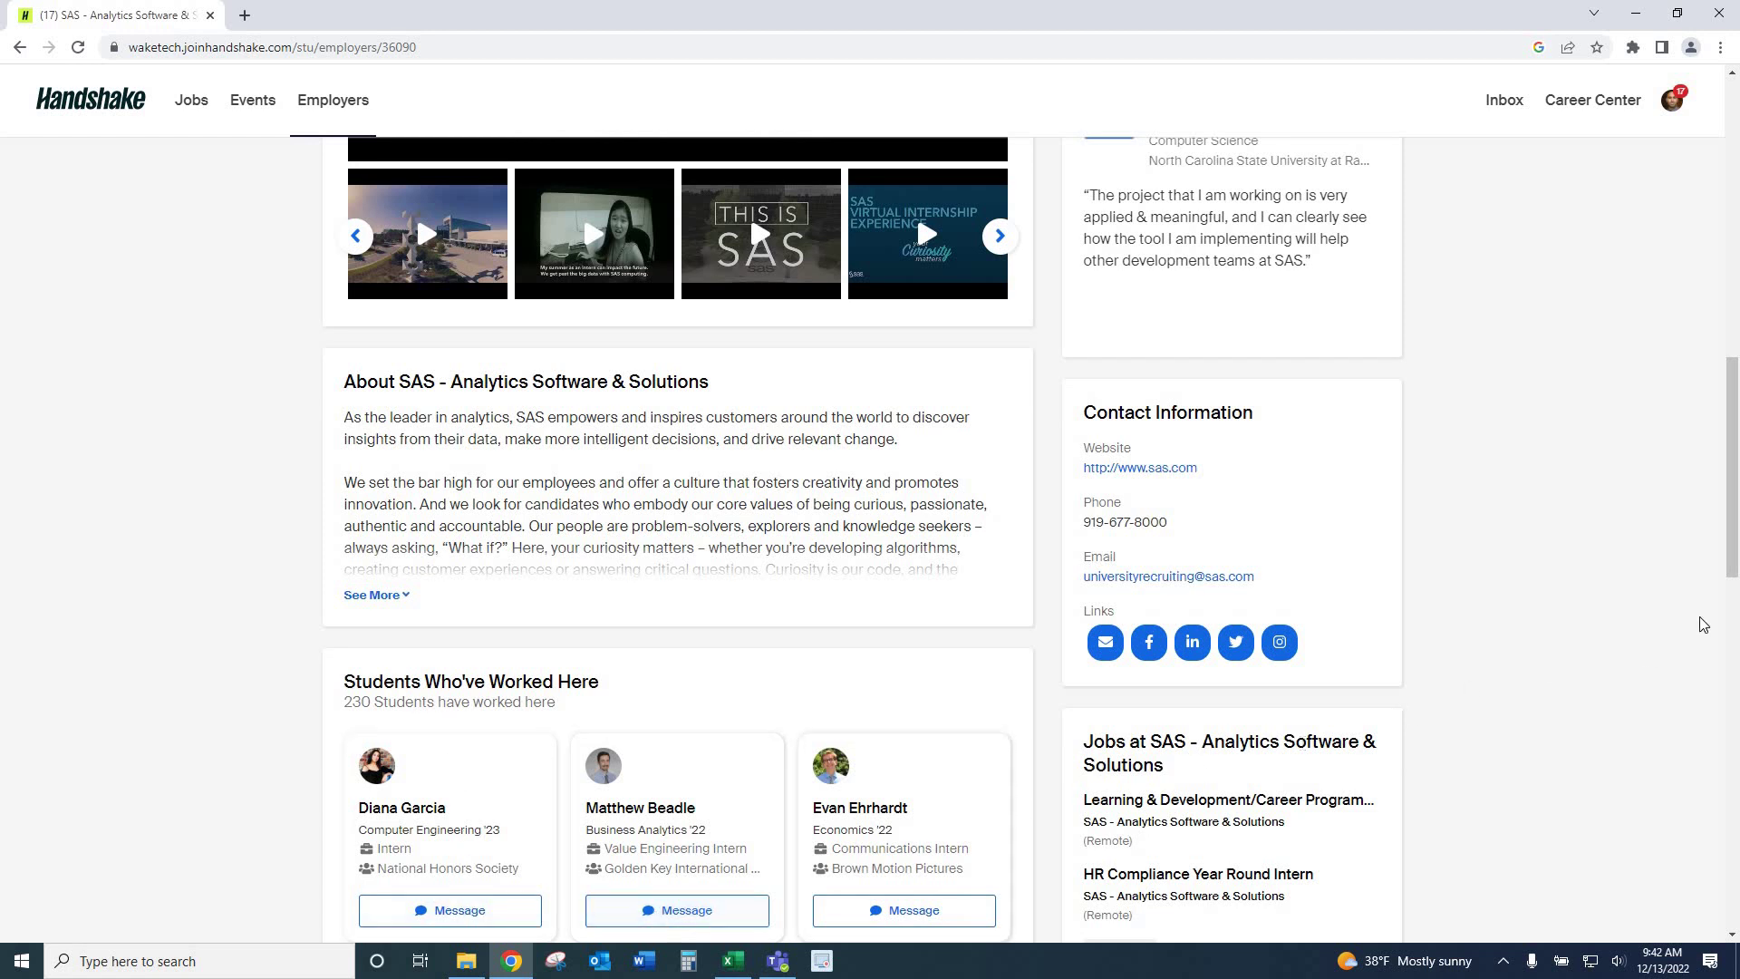
{"action": "left_click_drag", "start_coordinate": [1737, 537], "coordinate": [1733, 86]}
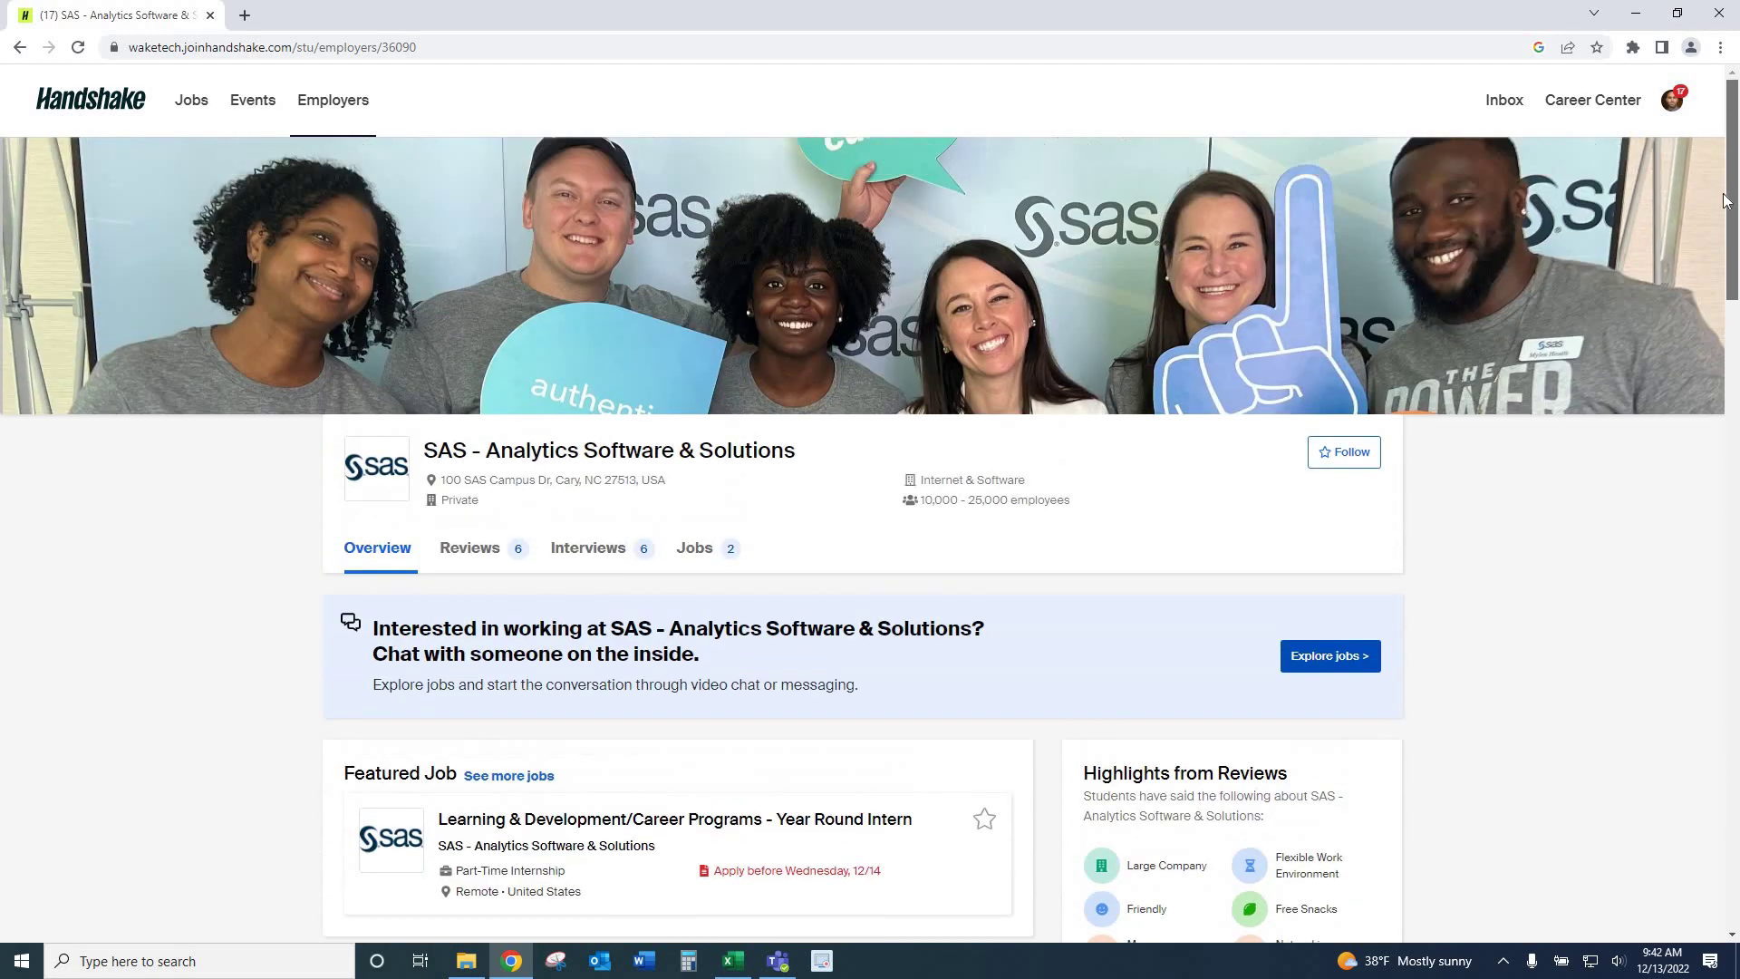
{"action": "left_click", "coordinate": [110, 116]}
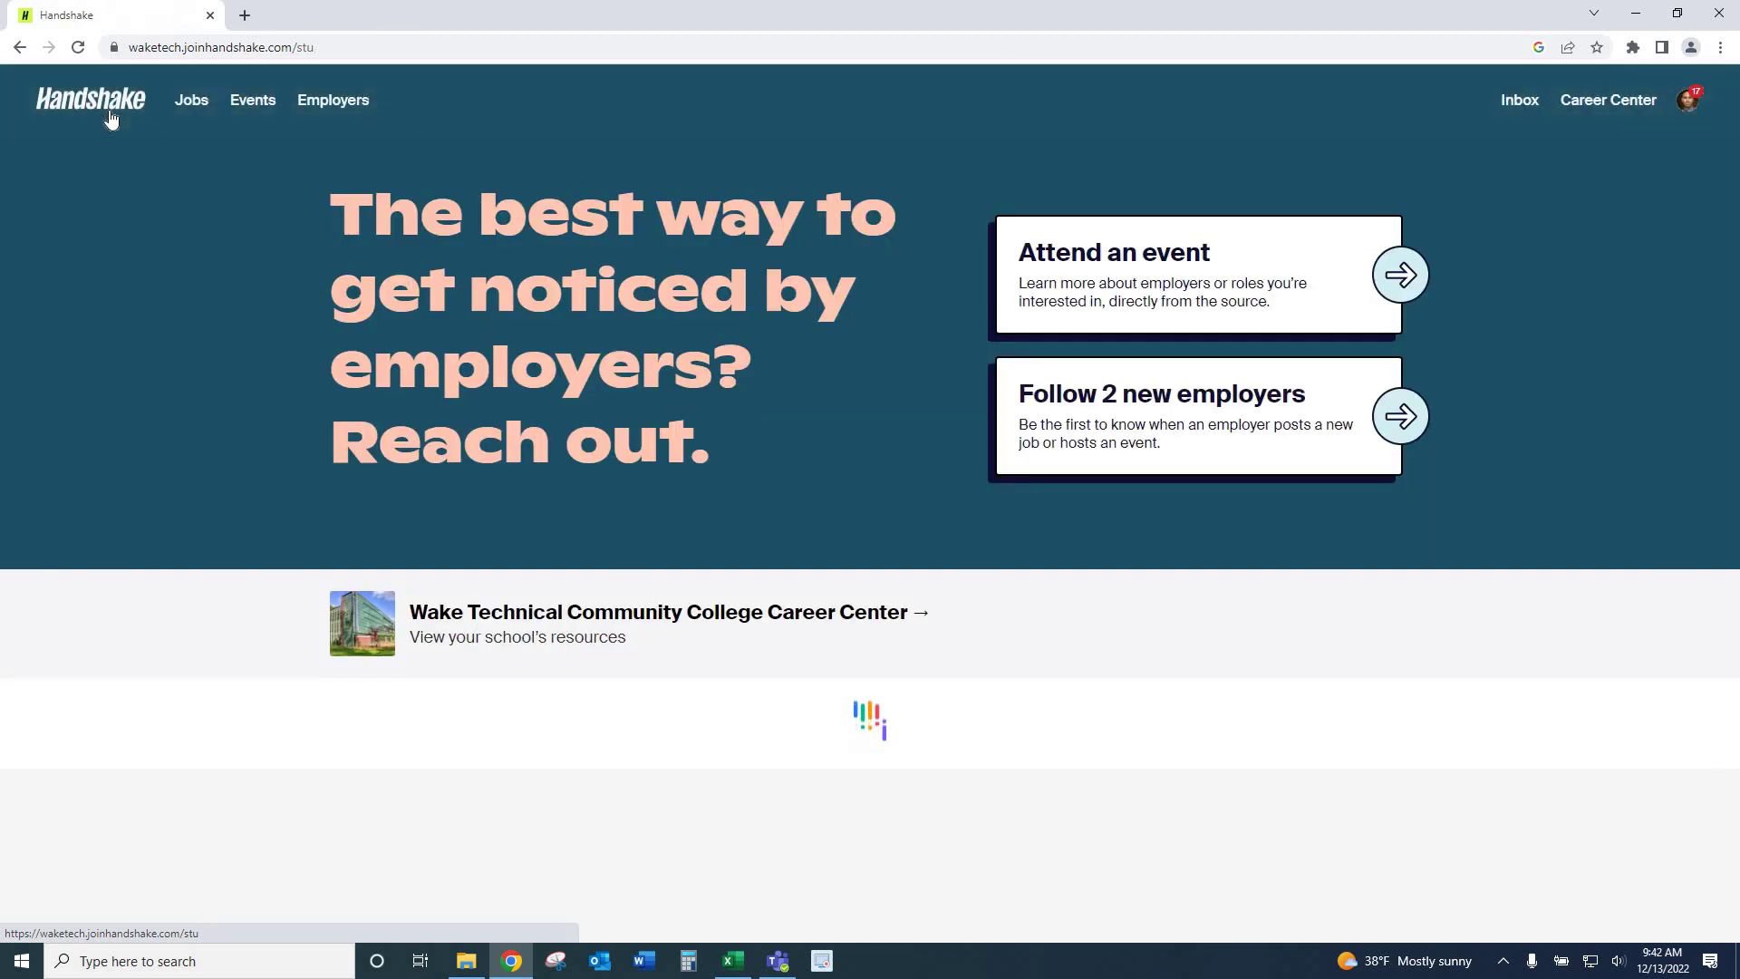